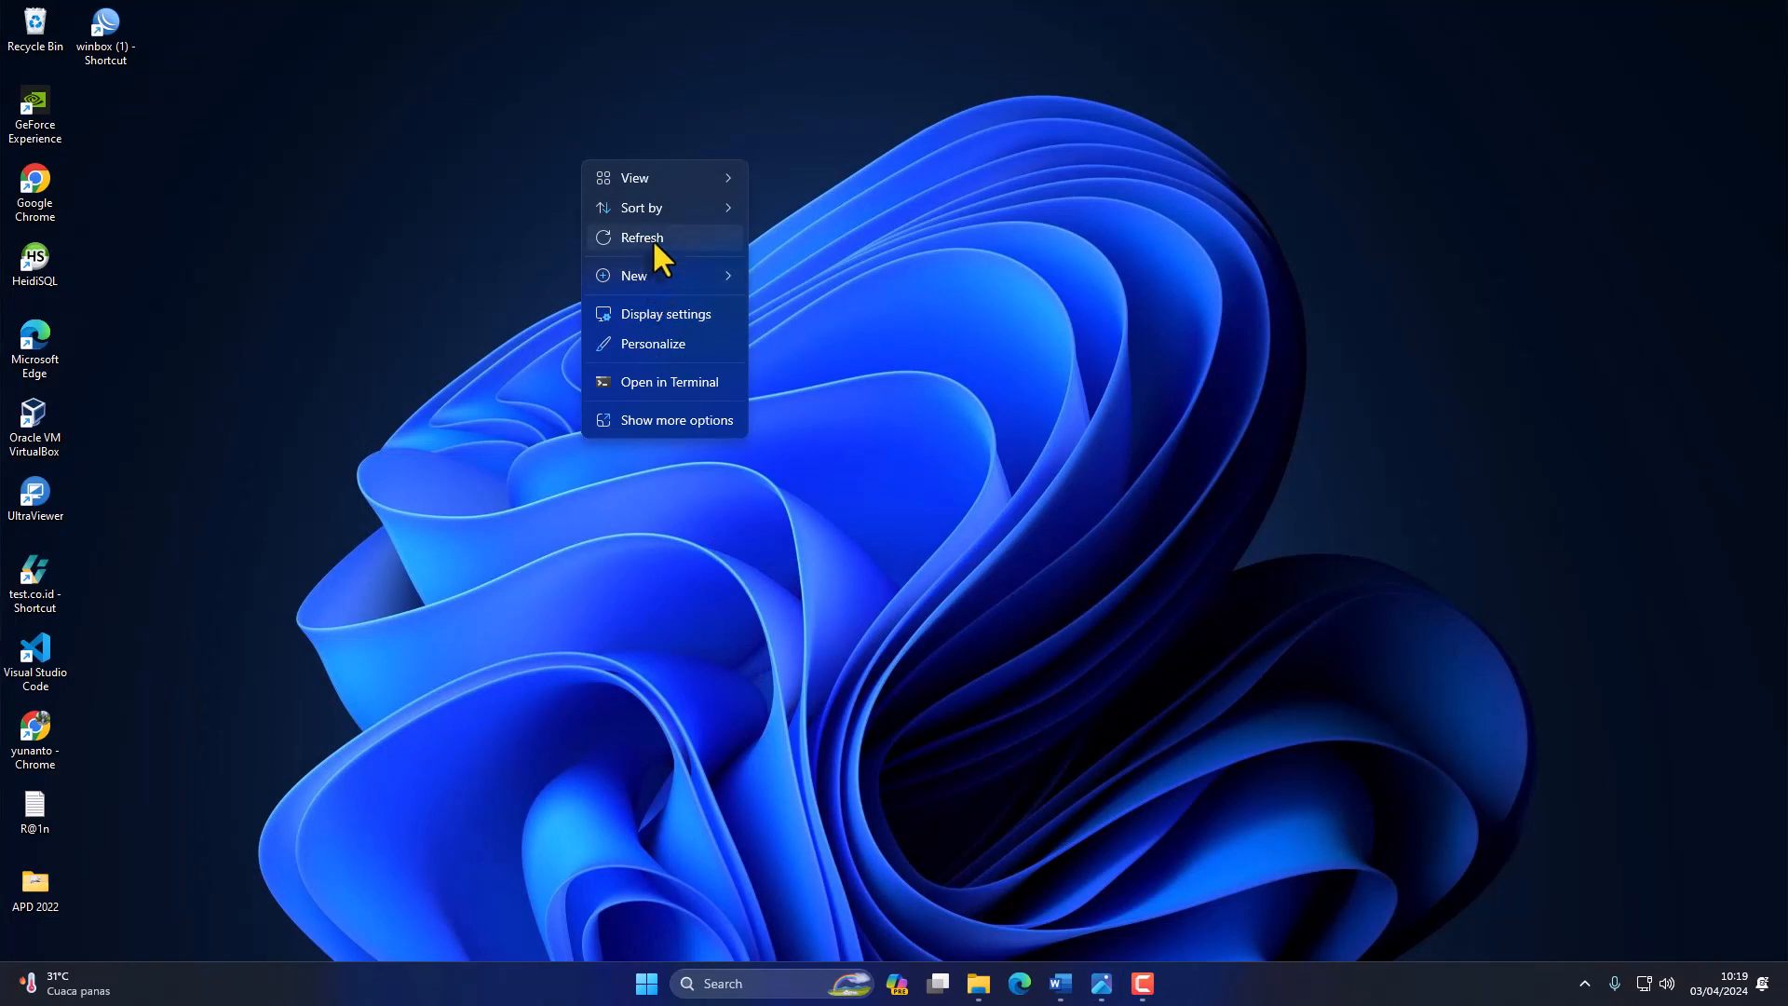
Start WinBox from the desktop, connect to the discovered MikroTik router at 192.168.10.1 as admin, and maximize the session window.
{"action": "left_click", "coordinate": [715, 239]}
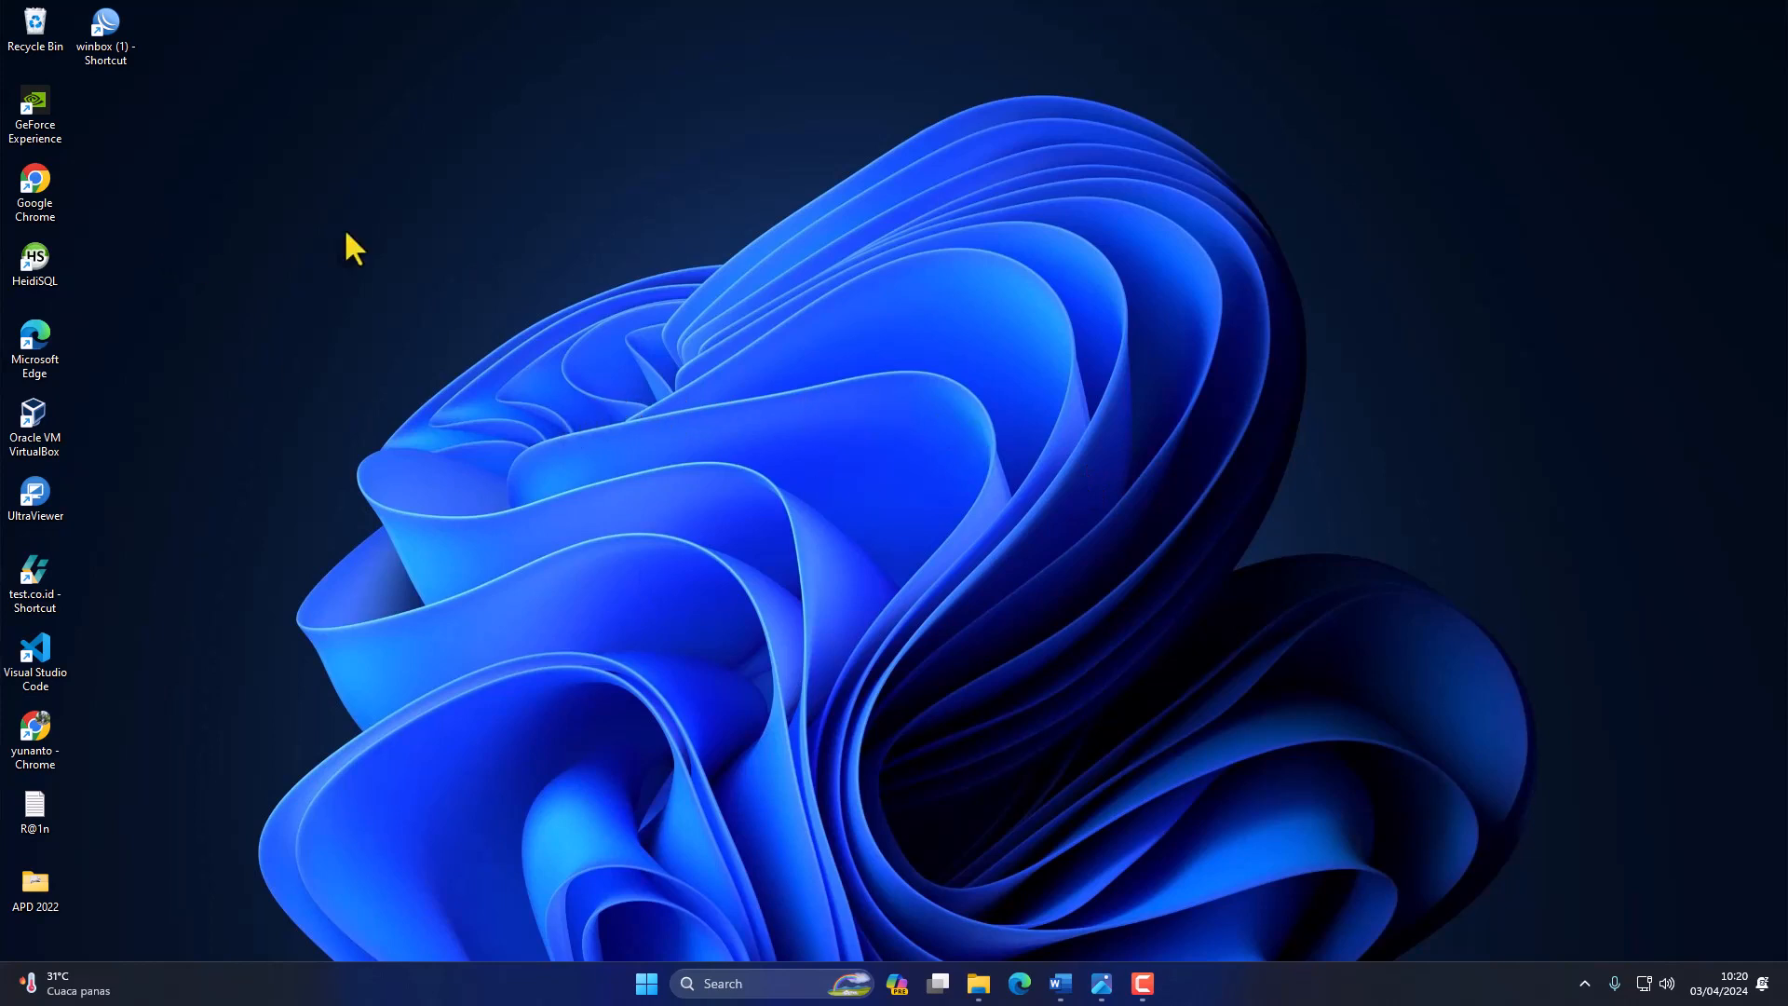
{"action": "left_click", "coordinate": [104, 42]}
{"action": "double_click", "coordinate": [105, 44]}
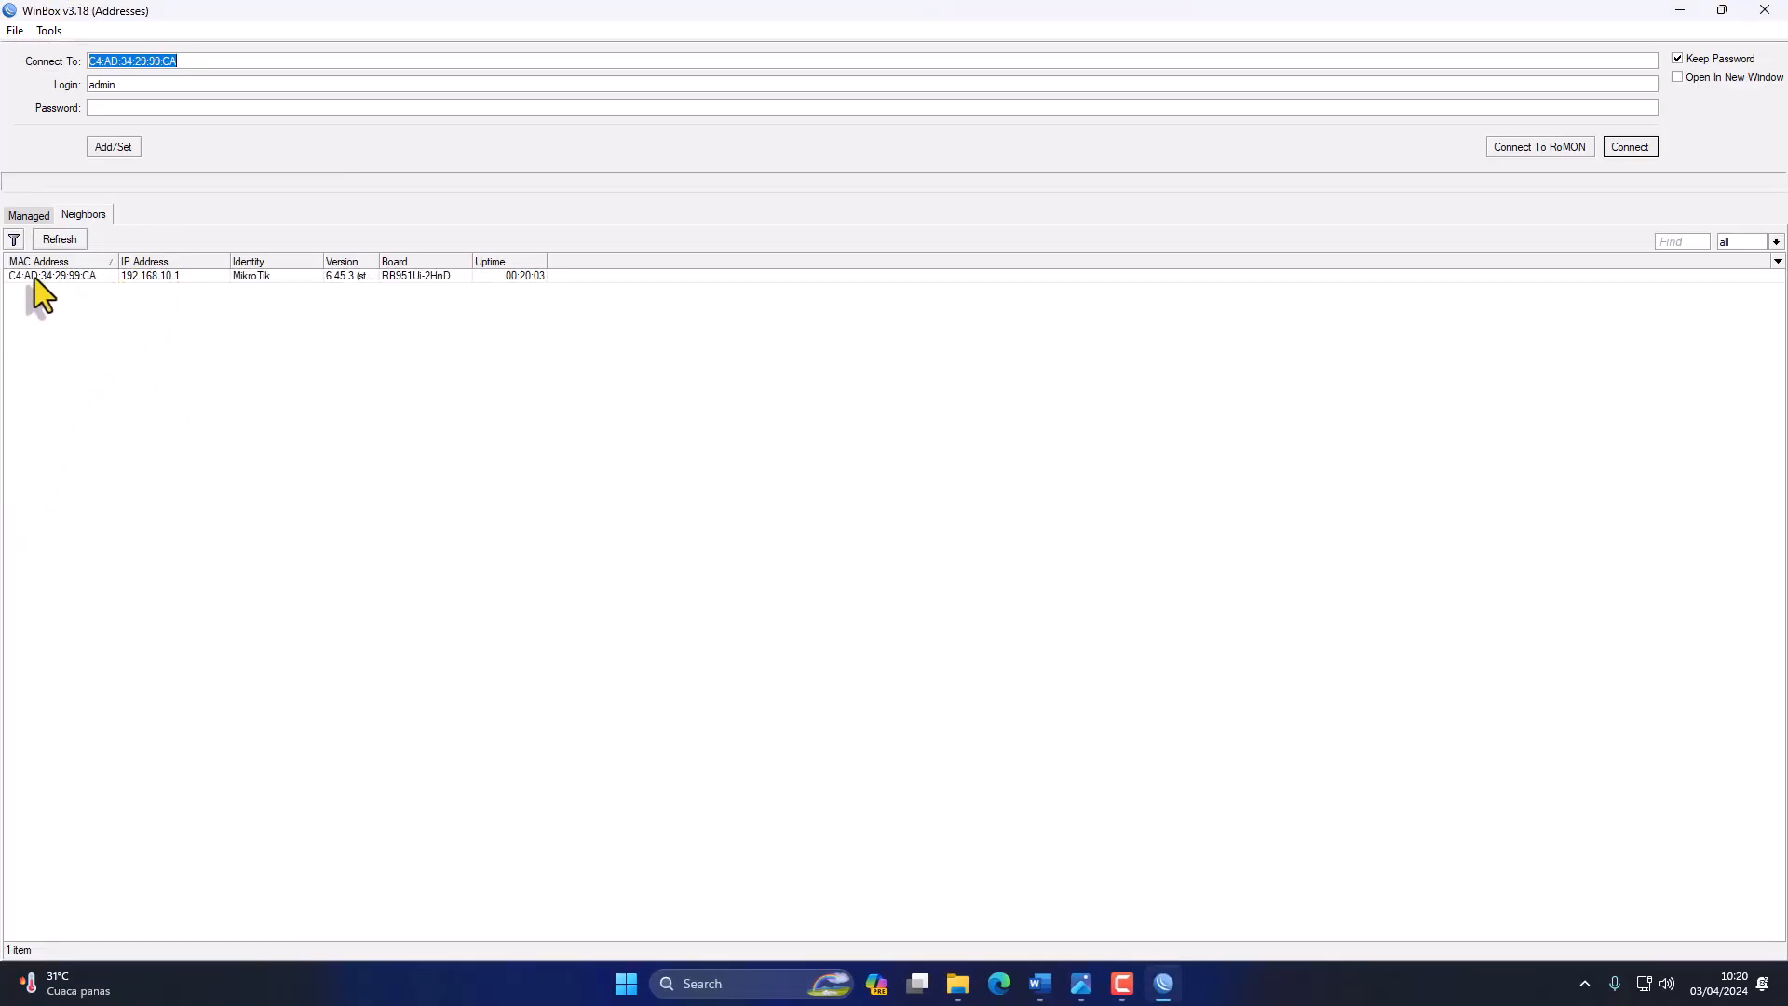
{"action": "left_click", "coordinate": [197, 277]}
{"action": "left_click", "coordinate": [1628, 147]}
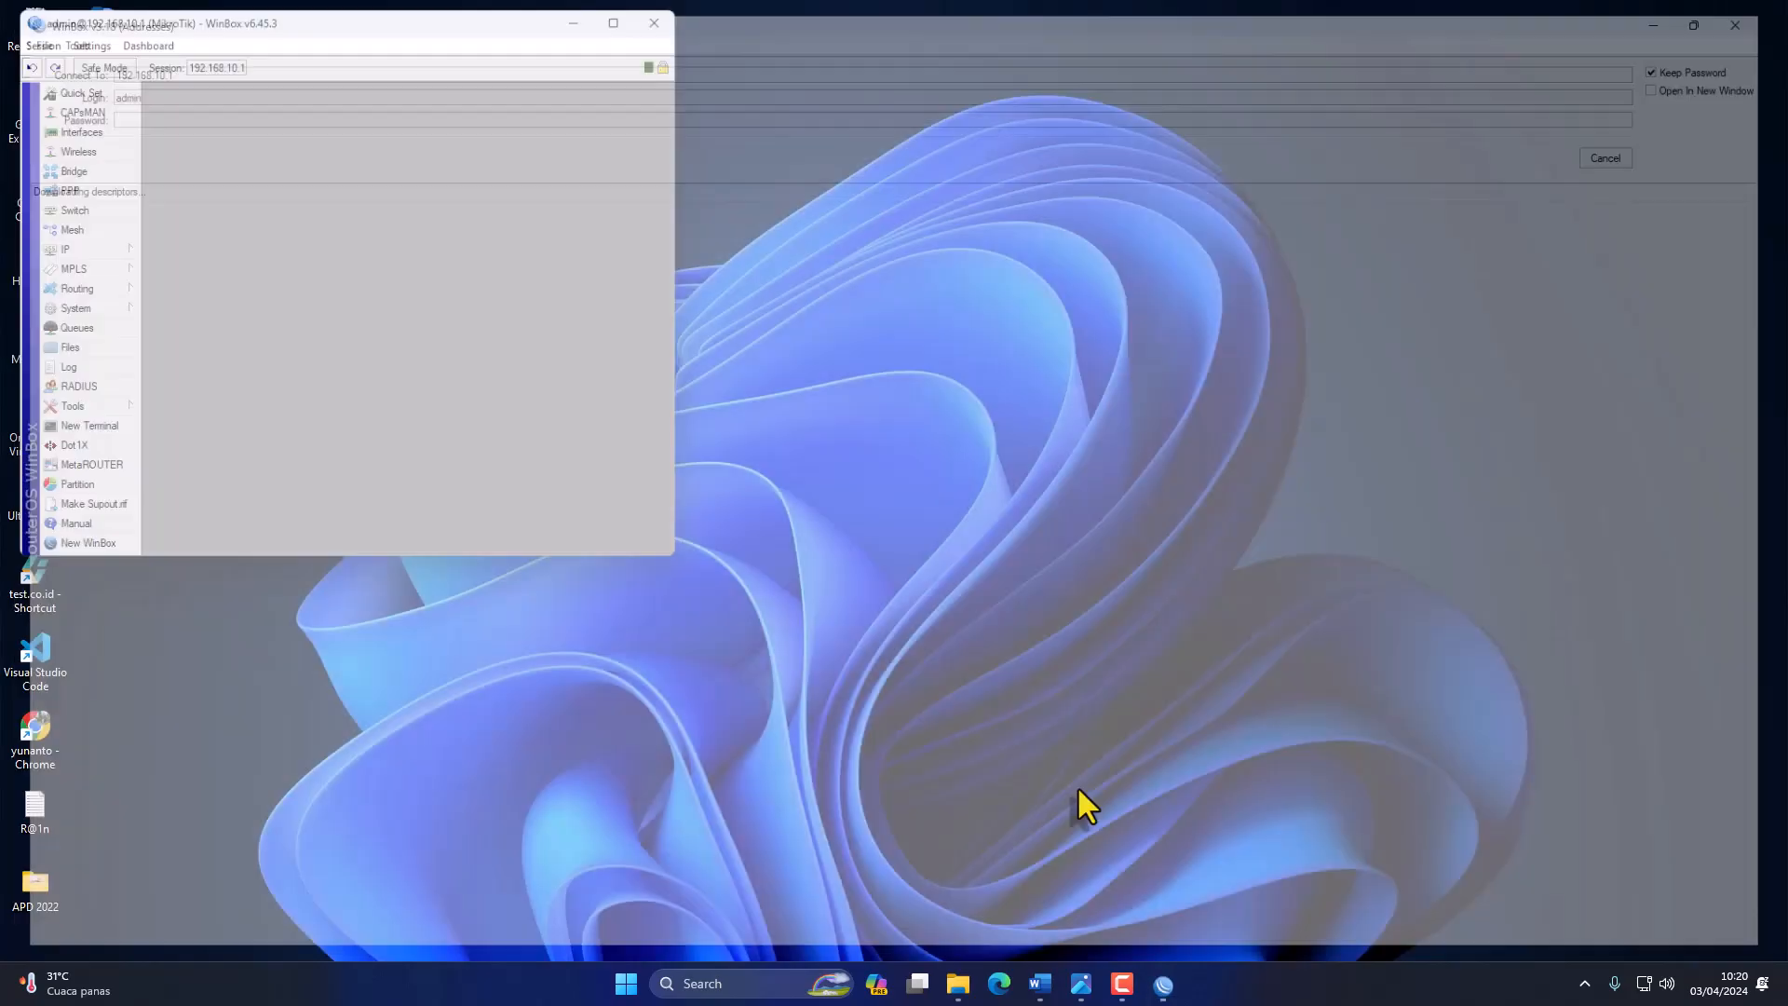
{"action": "left_click", "coordinate": [630, 19]}
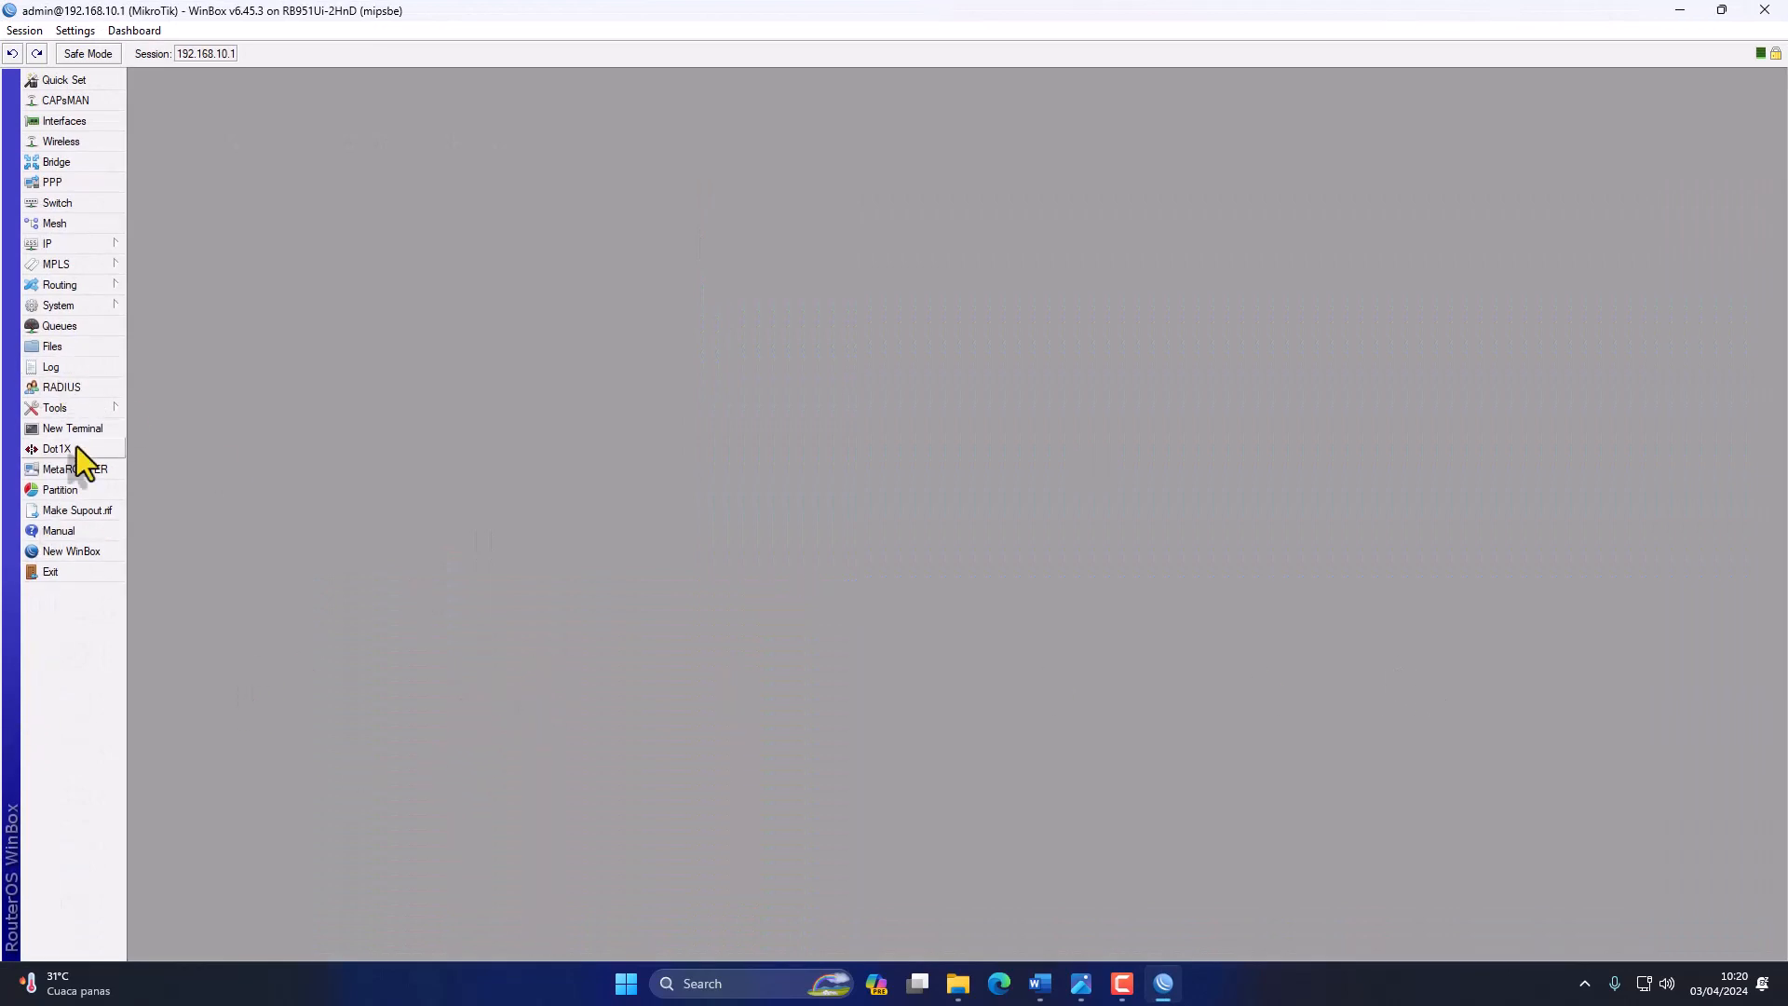
{"action": "left_click", "coordinate": [67, 309]}
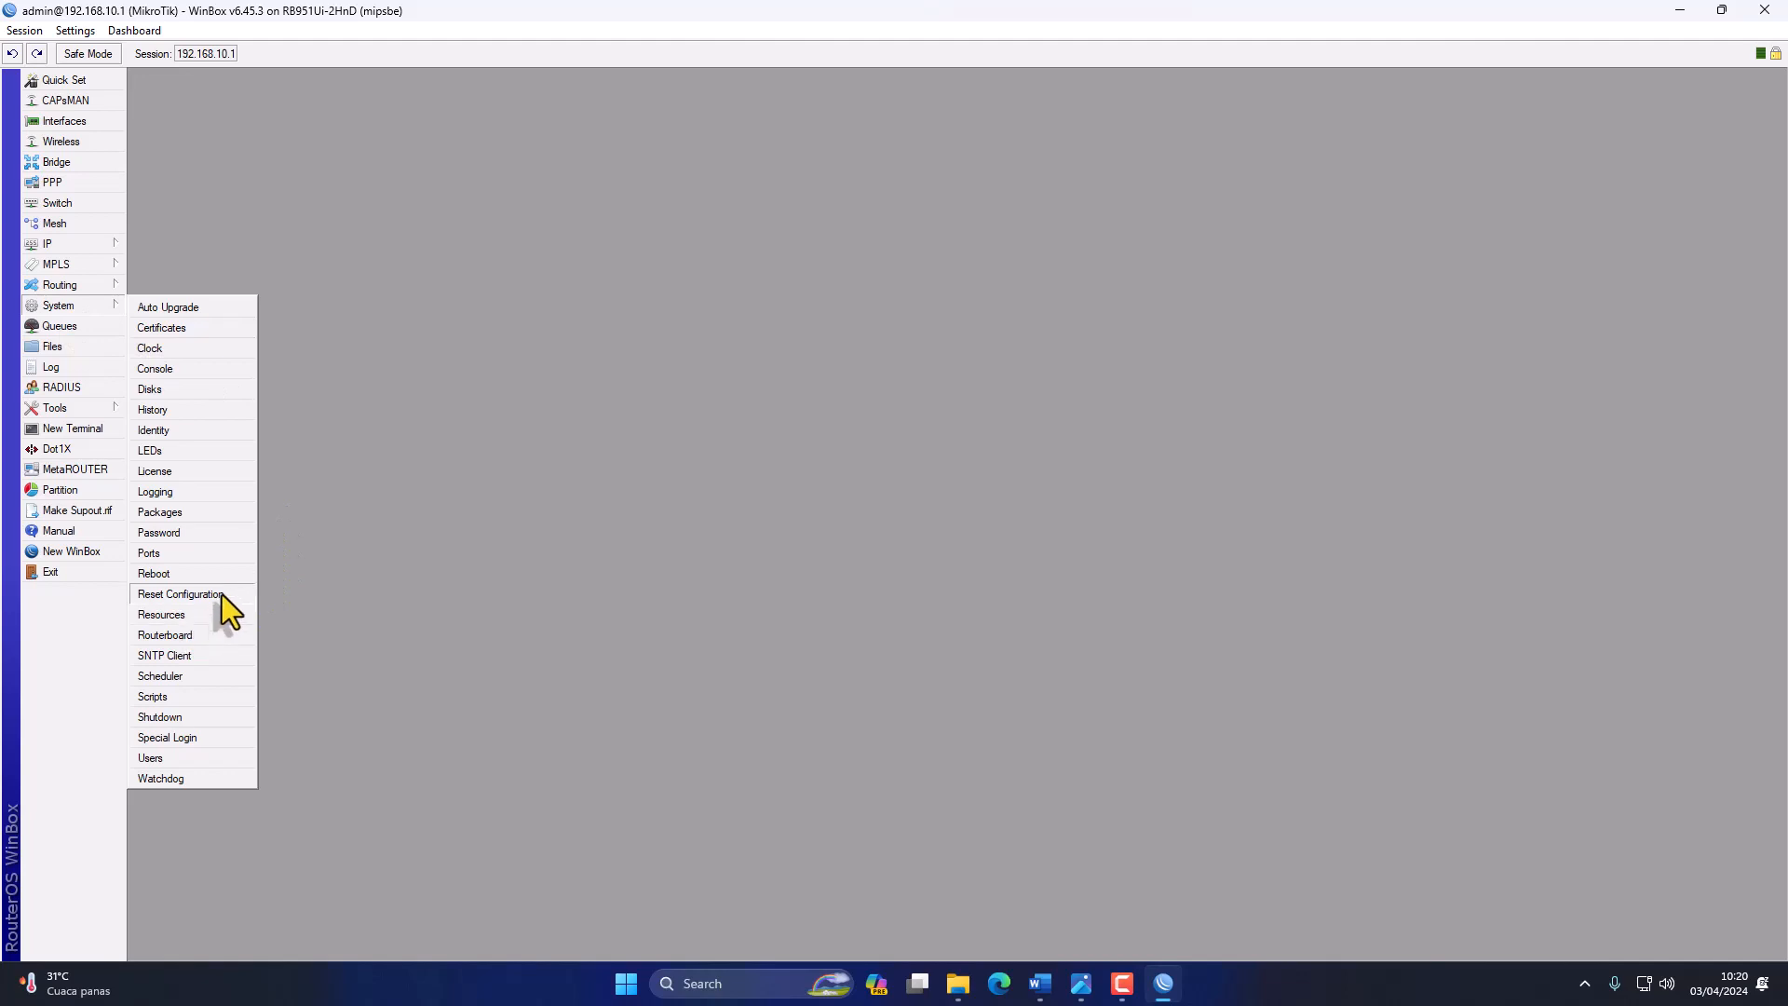
{"action": "left_click", "coordinate": [186, 595]}
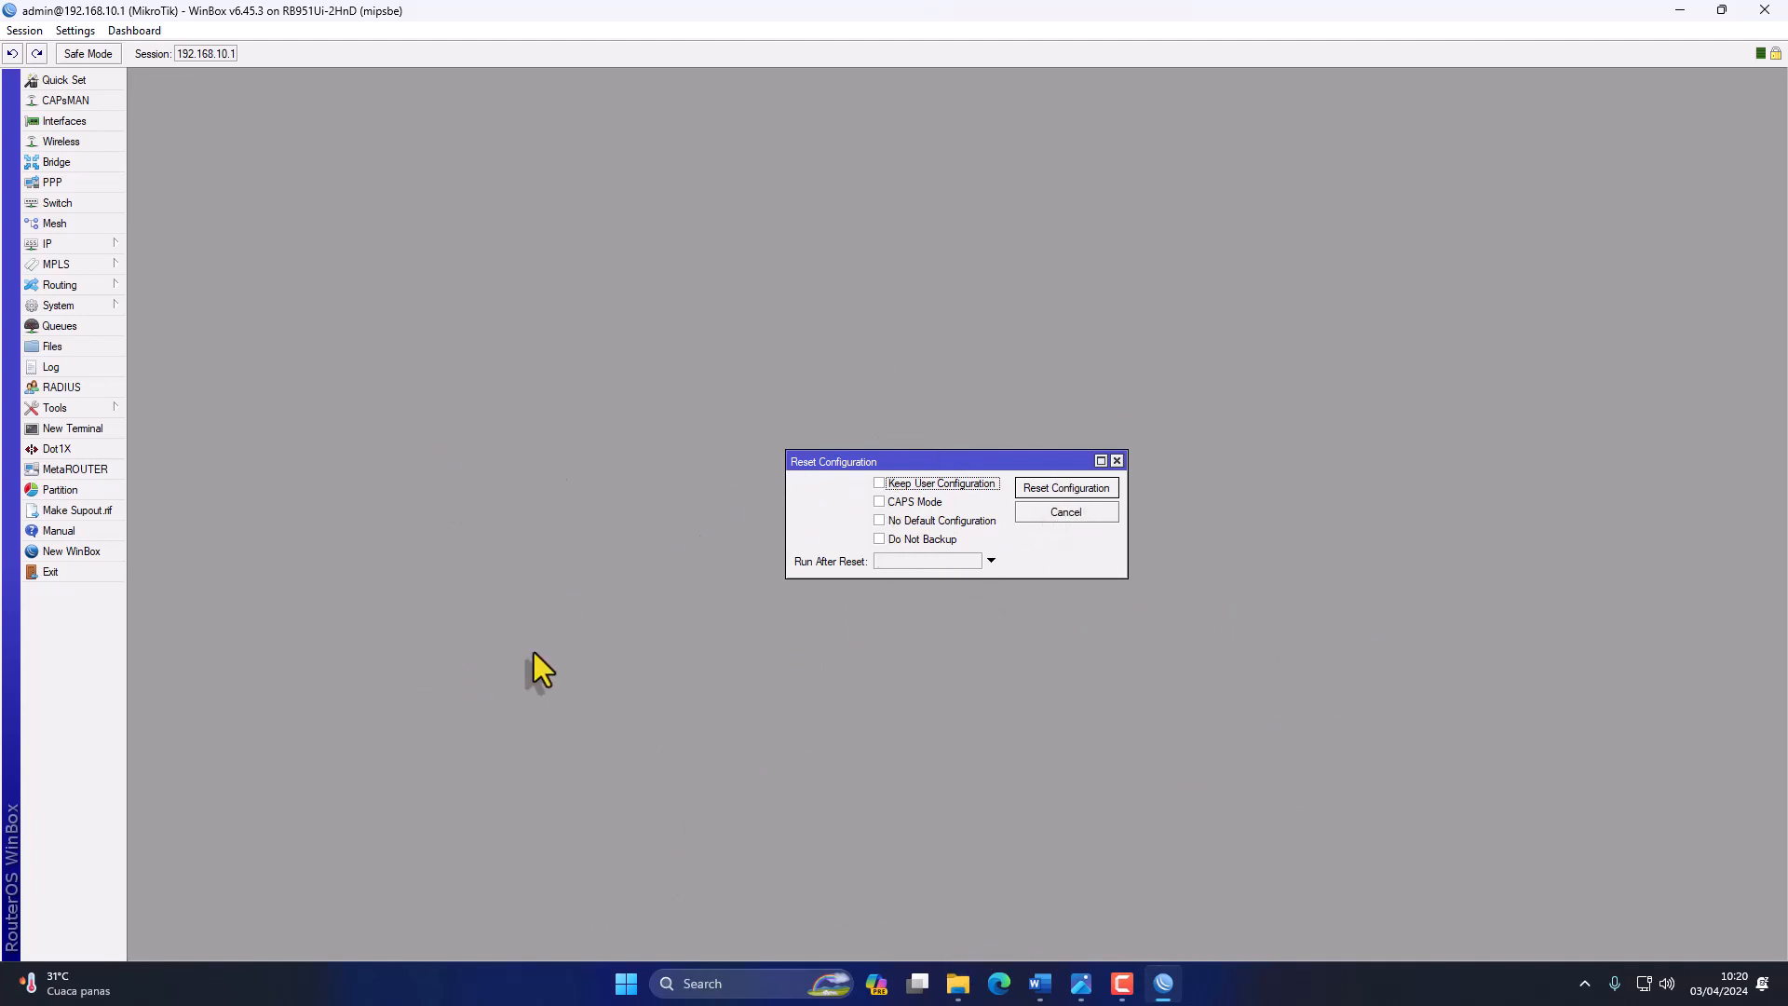
{"action": "left_click", "coordinate": [1118, 461]}
{"action": "left_click", "coordinate": [73, 429]}
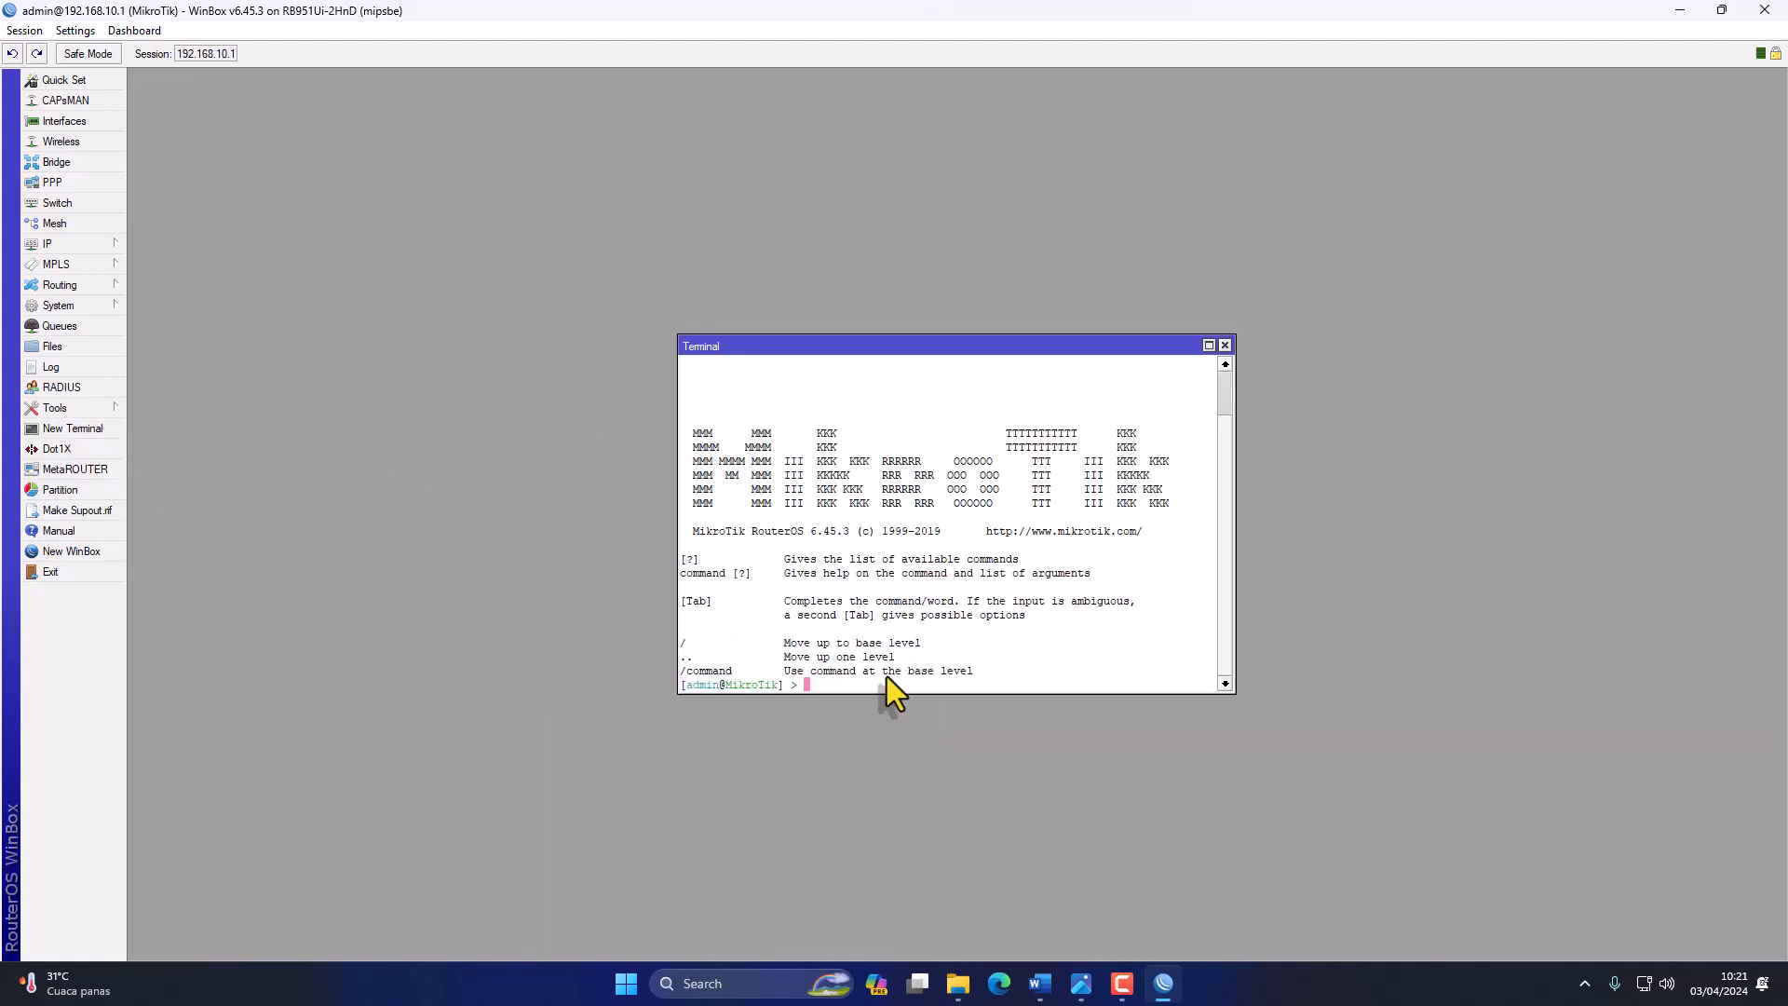
{"action": "type", "text": "sytem"}
{"action": "key", "text": "BackSpace"}
{"action": "key", "text": "BackSpace"}
{"action": "key", "text": "BackSpace"}
{"action": "key", "text": "BackSpace"}
{"action": "type", "text": "stem re"}
{"action": "left_click", "coordinate": [1226, 344]}
Reset the router's configuration with all reset options unchecked and confirm the reboot.
{"action": "left_click", "coordinate": [94, 307]}
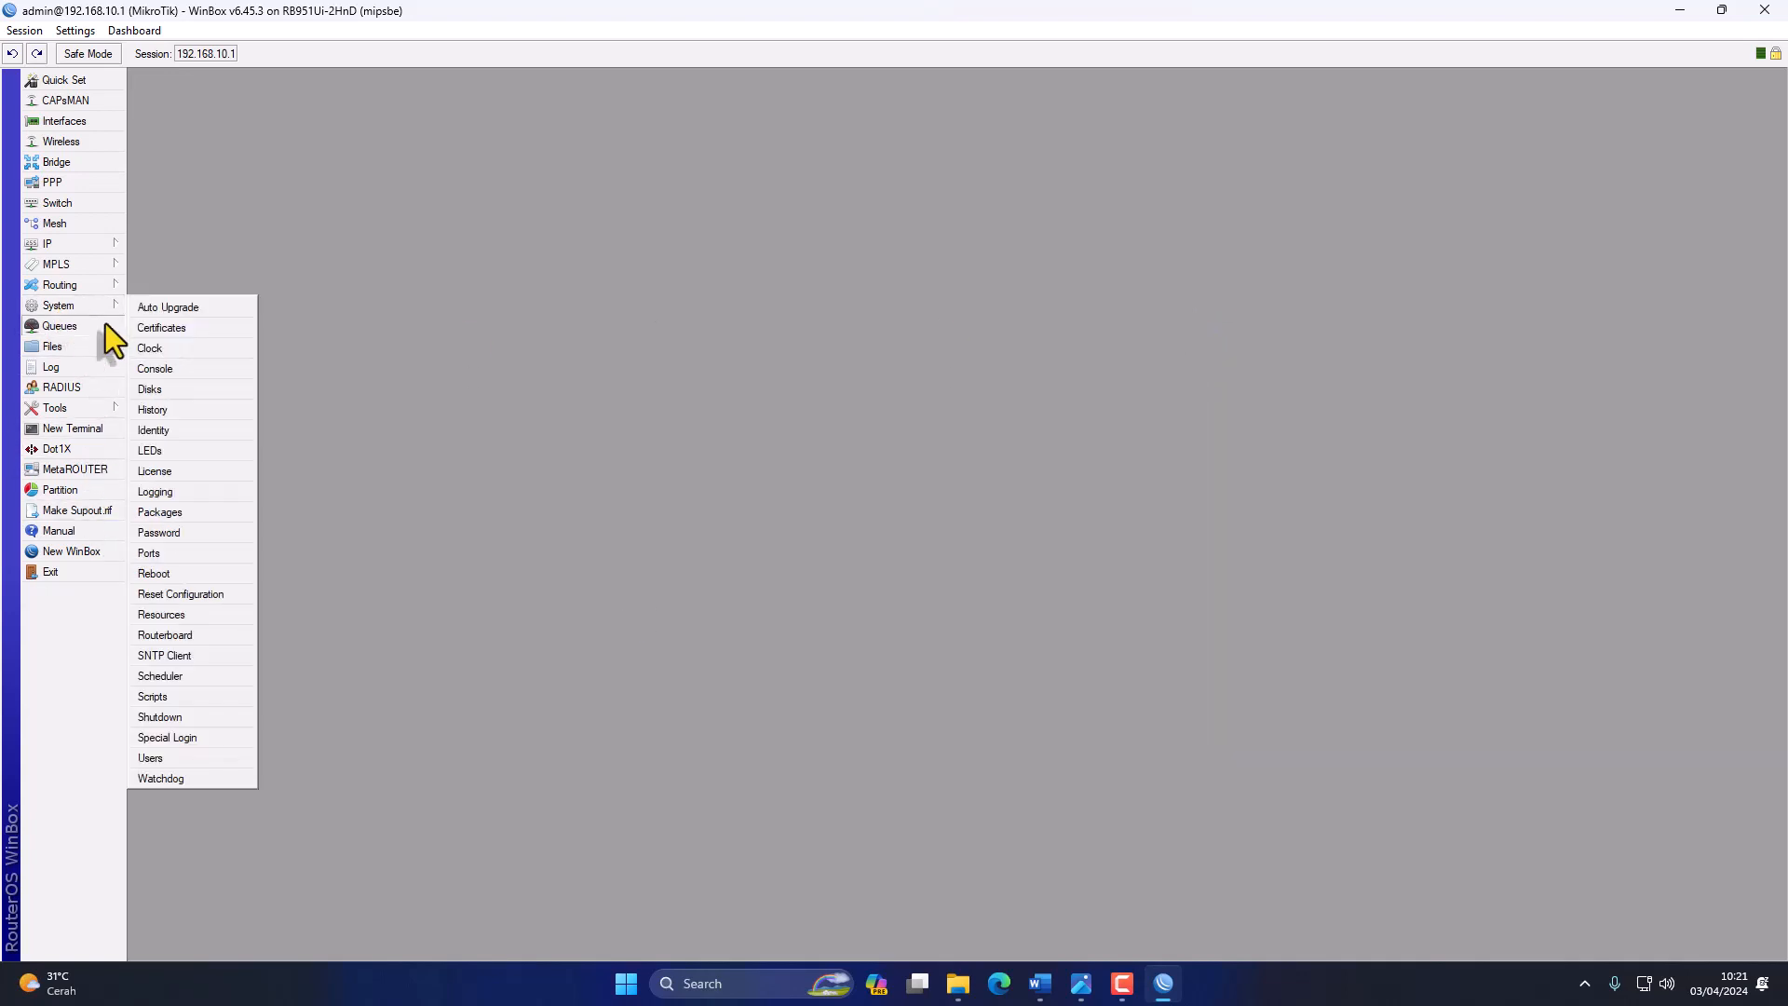
{"action": "left_click", "coordinate": [220, 594]}
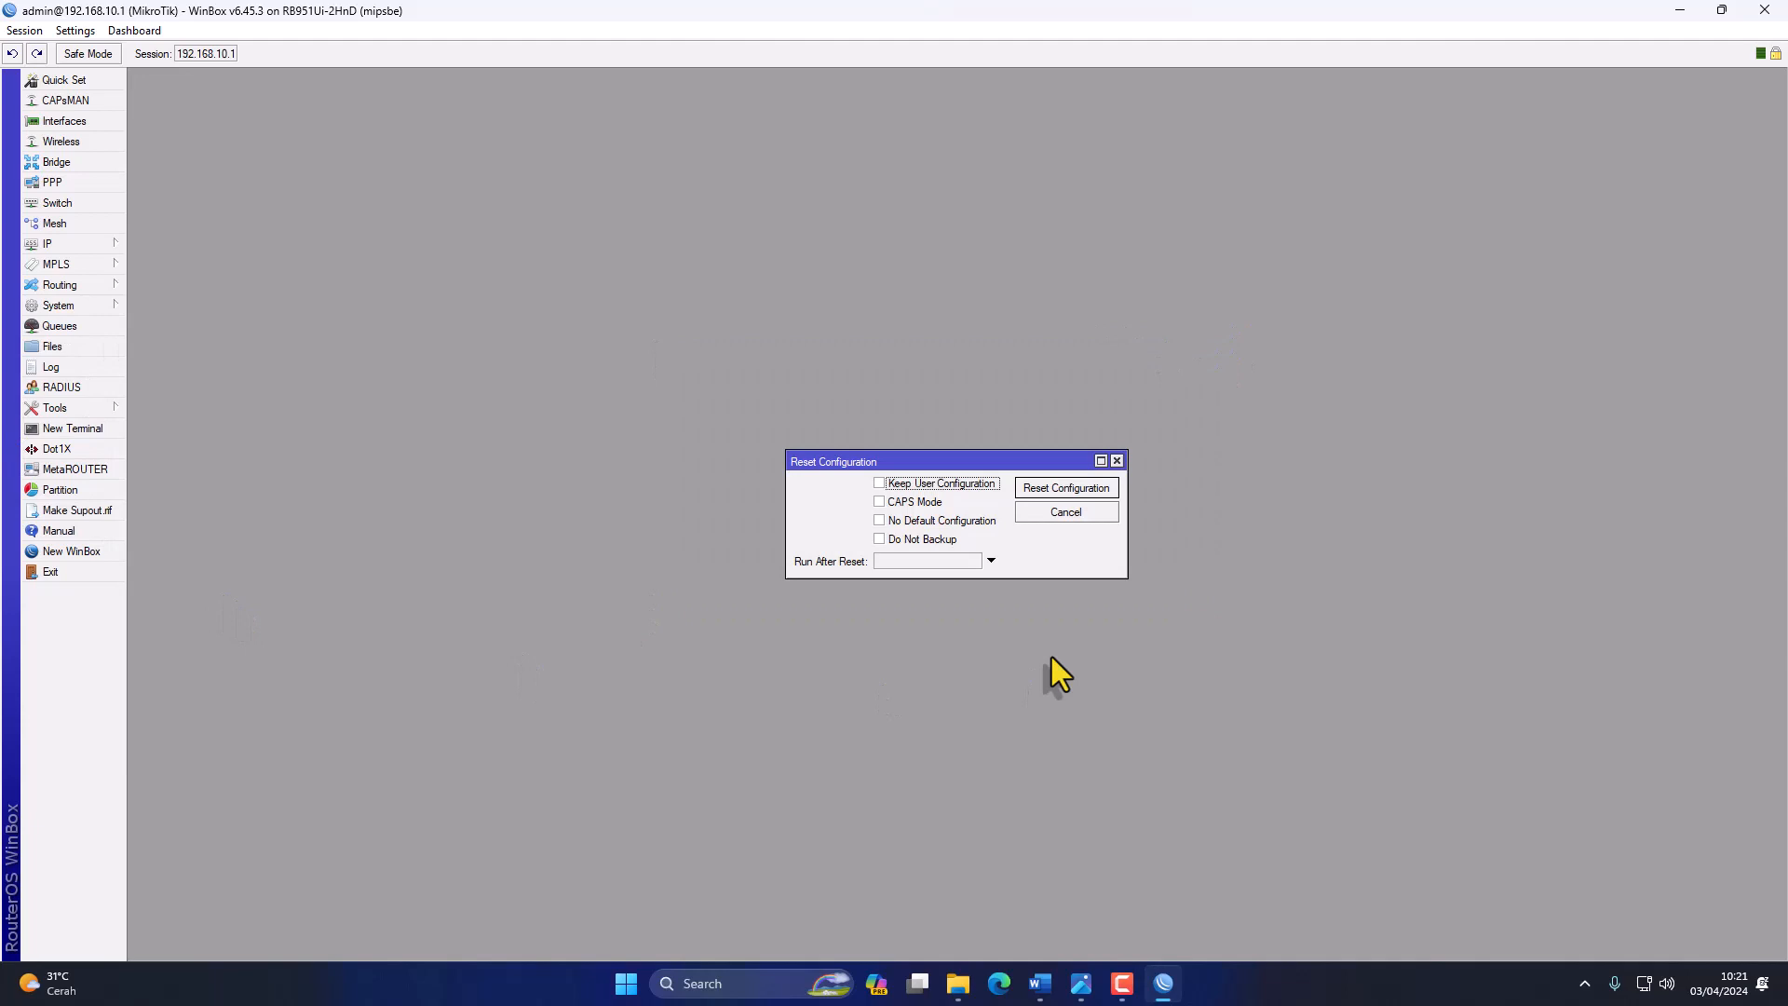
{"action": "left_click", "coordinate": [1050, 488]}
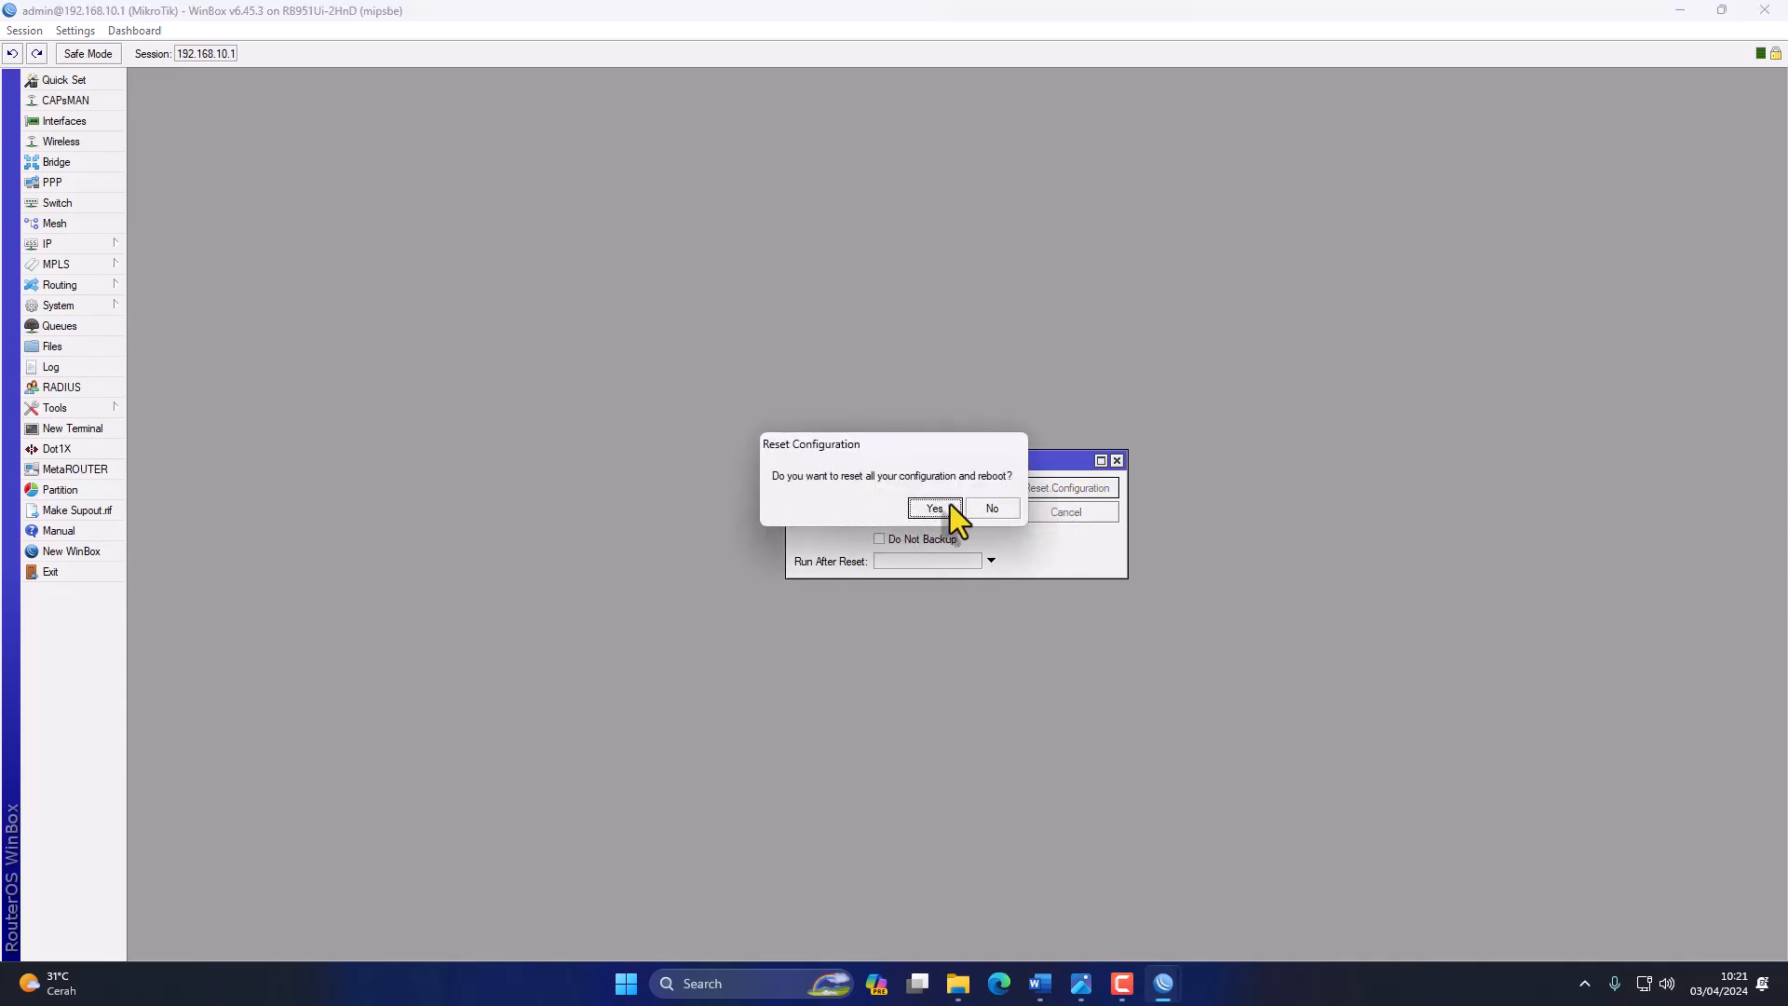
{"action": "left_click", "coordinate": [937, 505]}
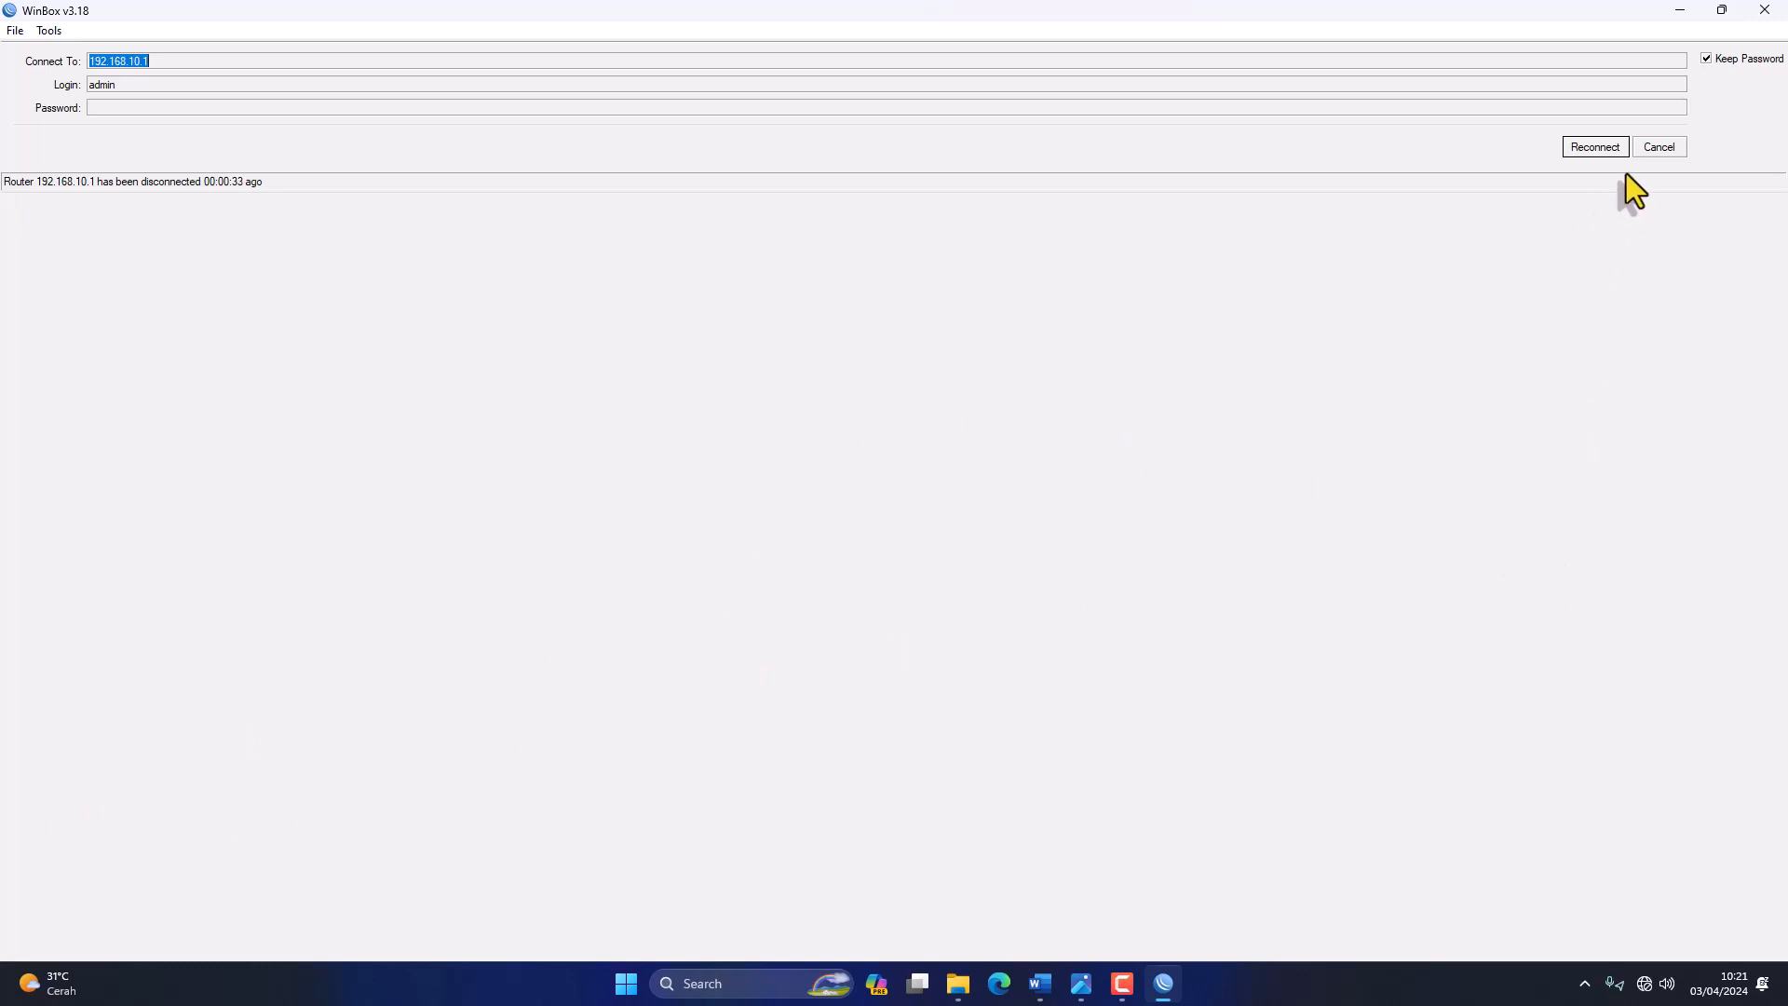
Connect to the reset router through its MAC address as admin and remove the RouterOS default configuration.
{"action": "left_click", "coordinate": [1657, 147]}
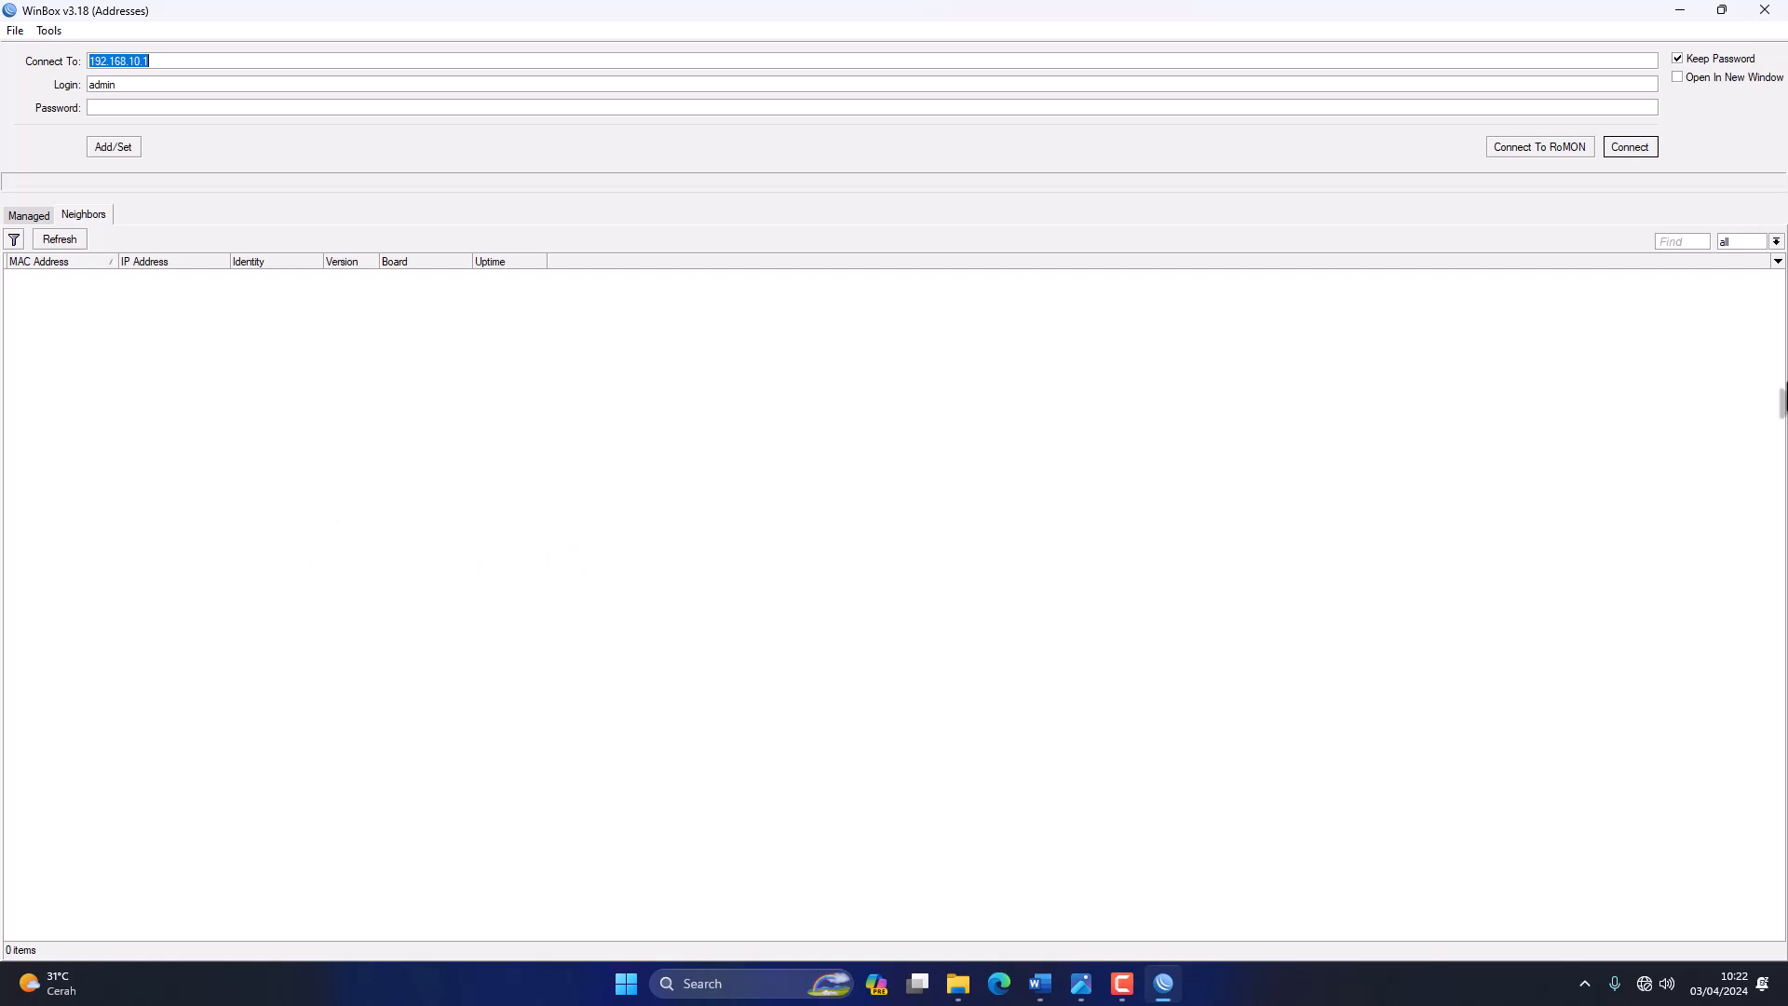
{"action": "left_click", "coordinate": [31, 218]}
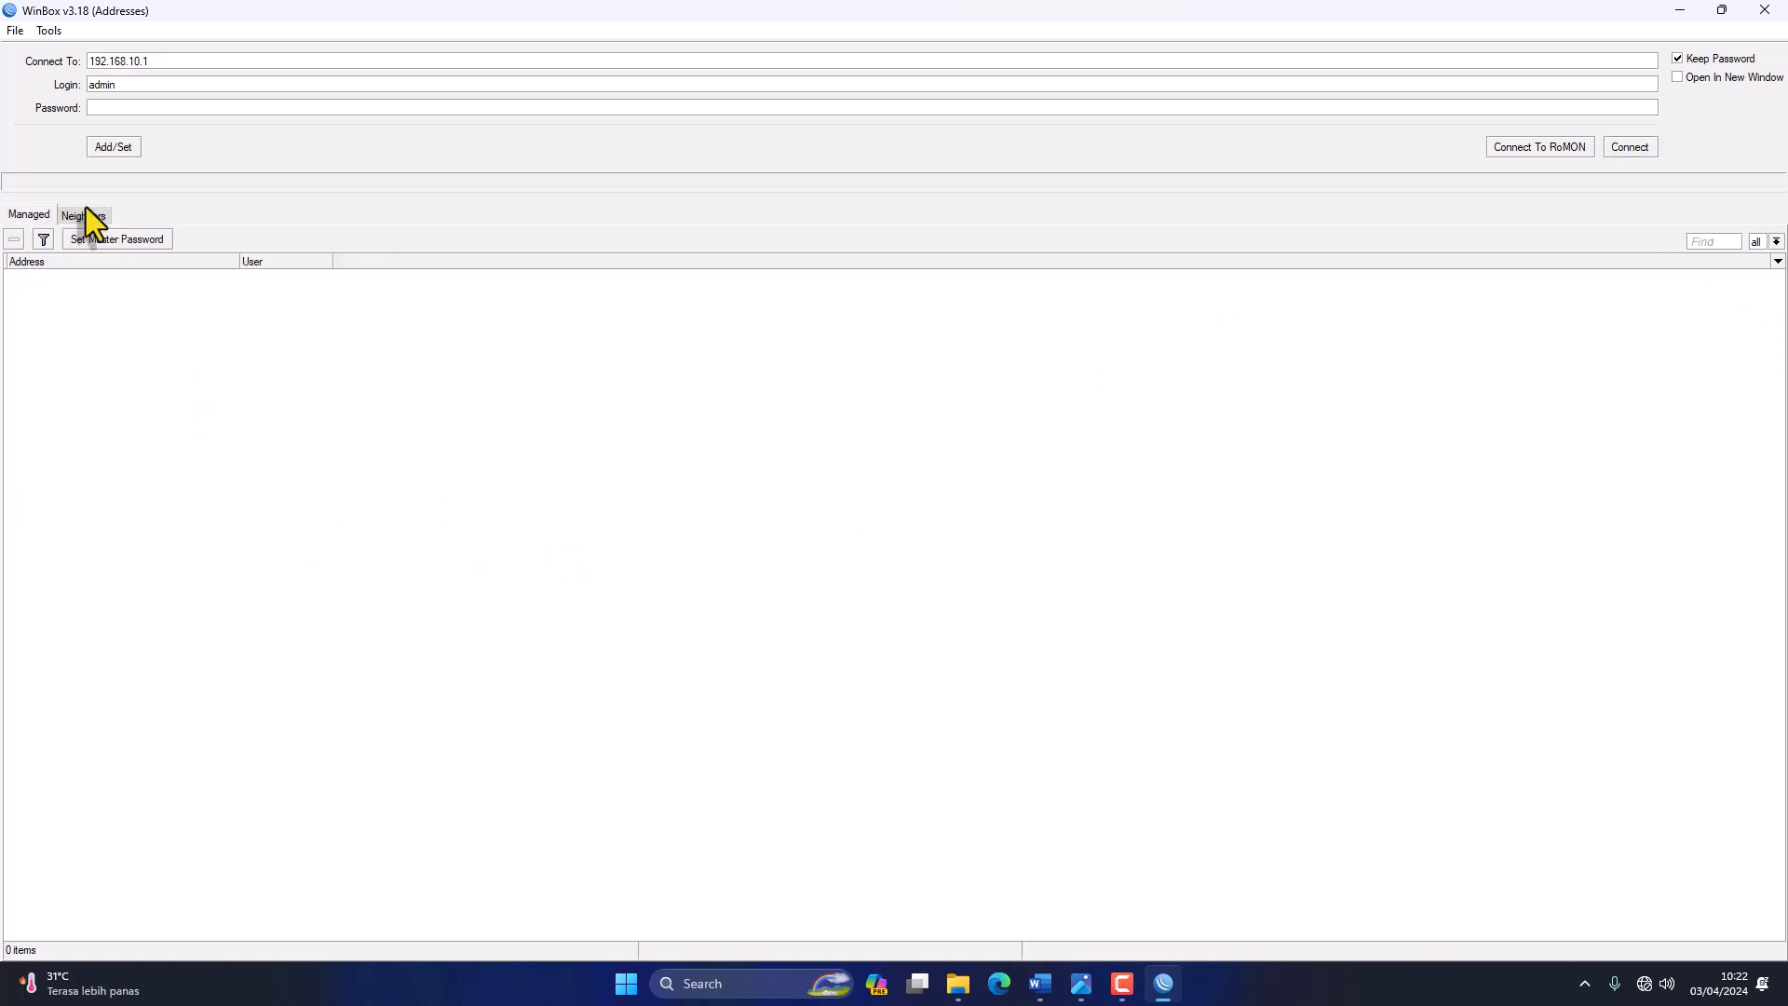
{"action": "left_click", "coordinate": [85, 217]}
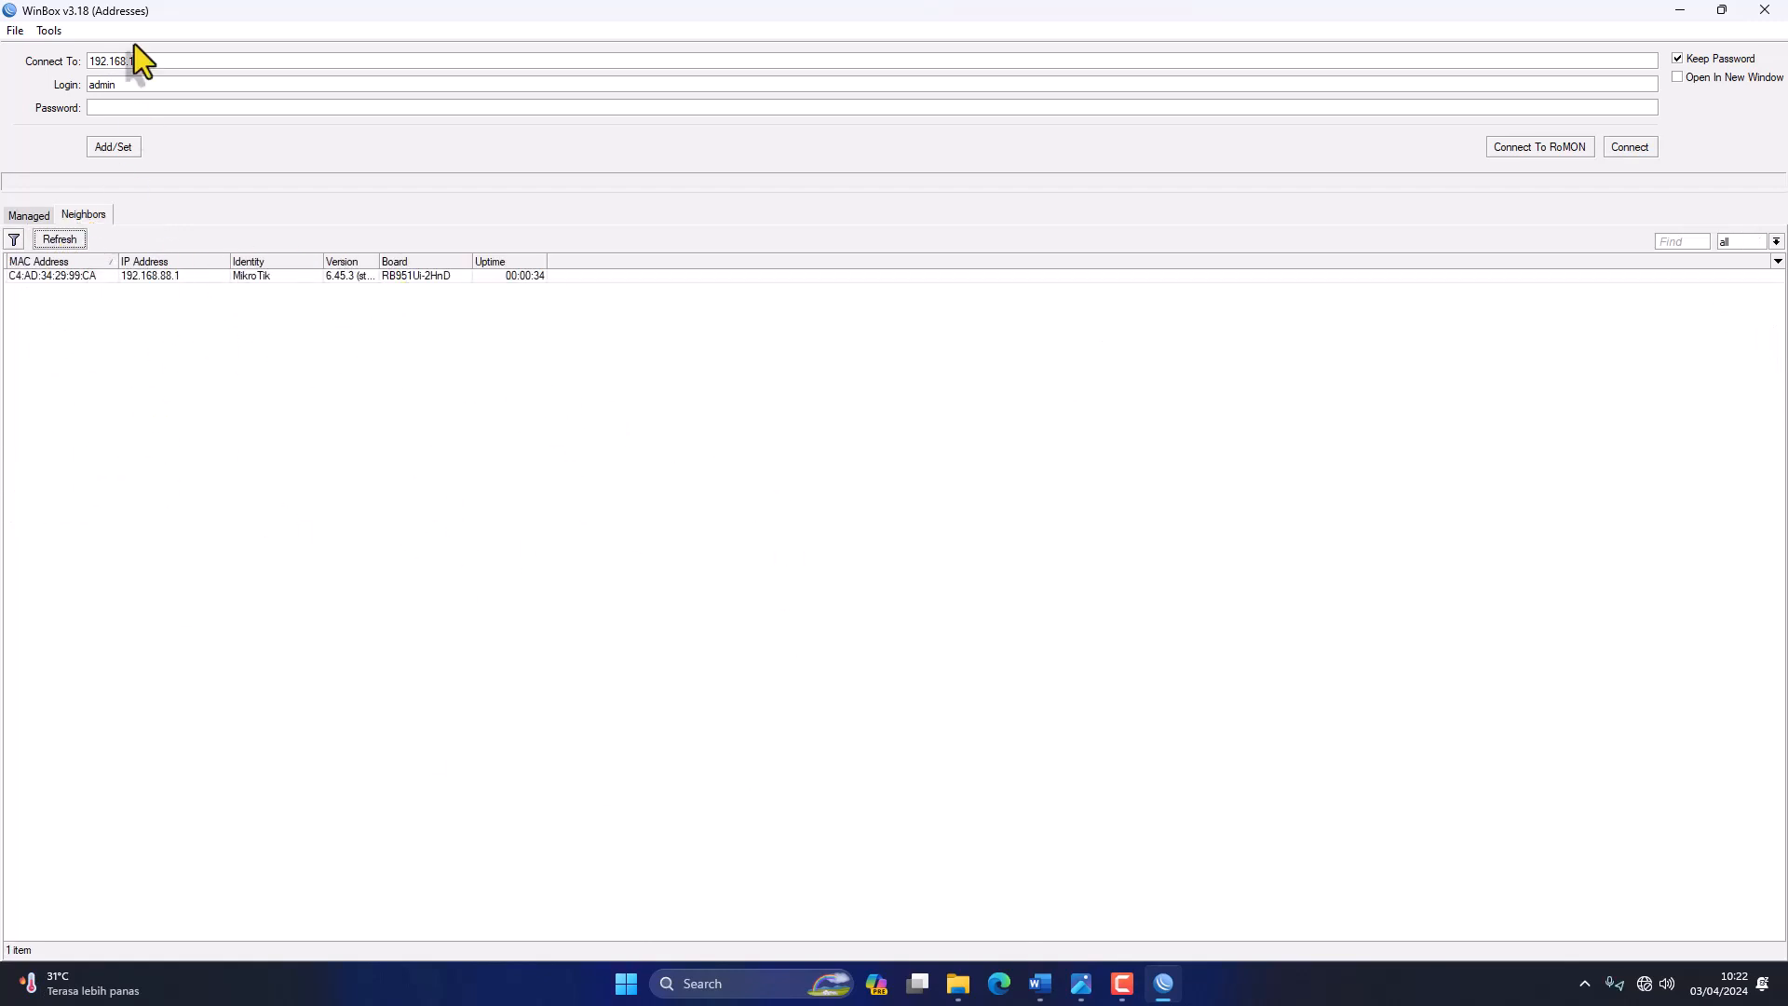
{"action": "left_click", "coordinate": [87, 280]}
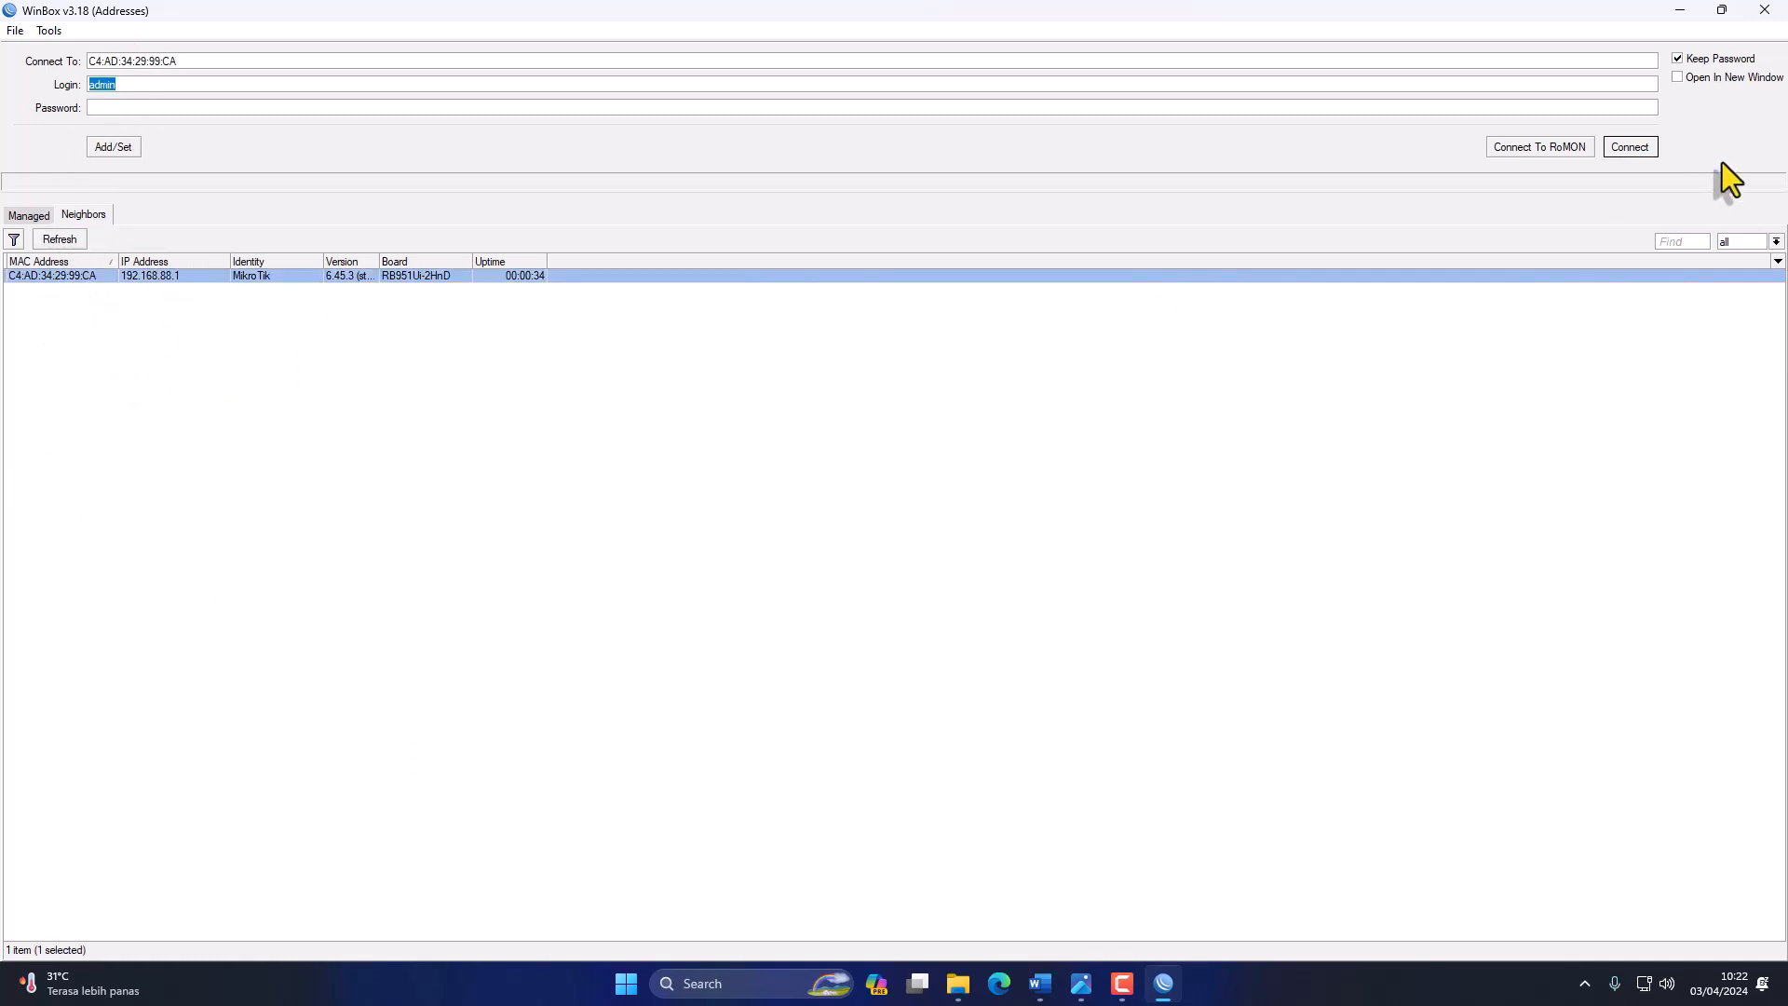
{"action": "left_click", "coordinate": [1635, 149]}
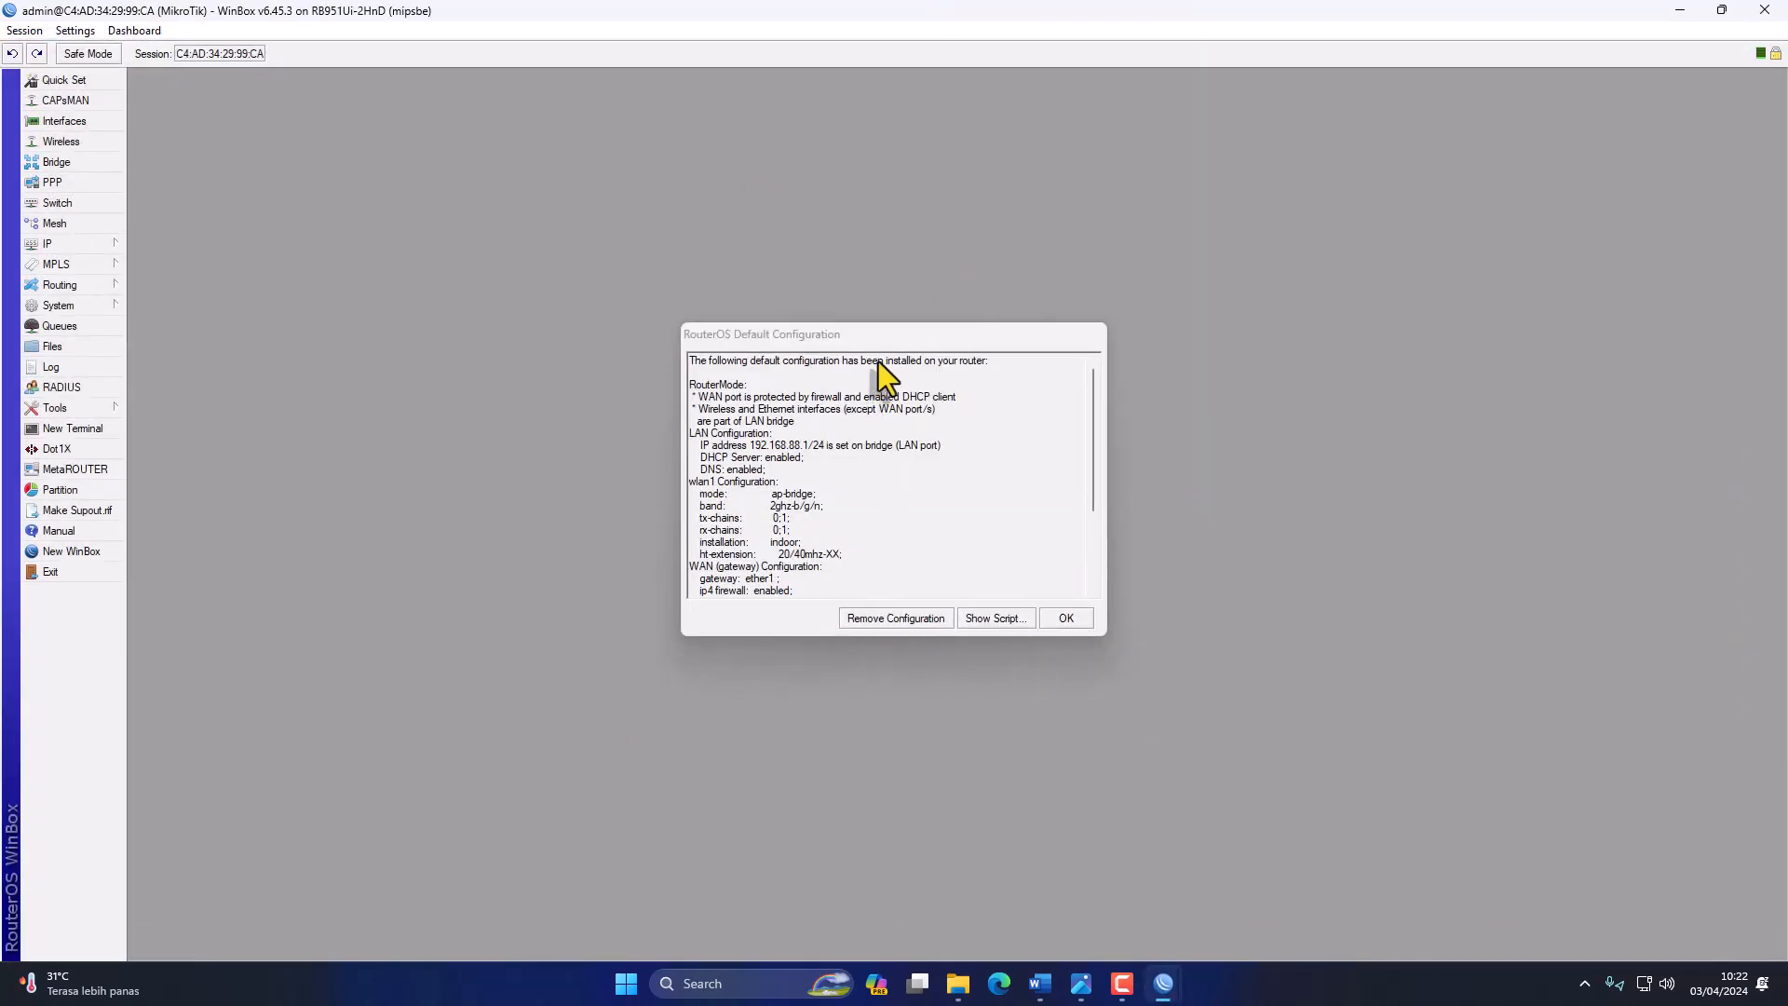
{"action": "left_click_drag", "start_coordinate": [887, 334], "coordinate": [924, 243]}
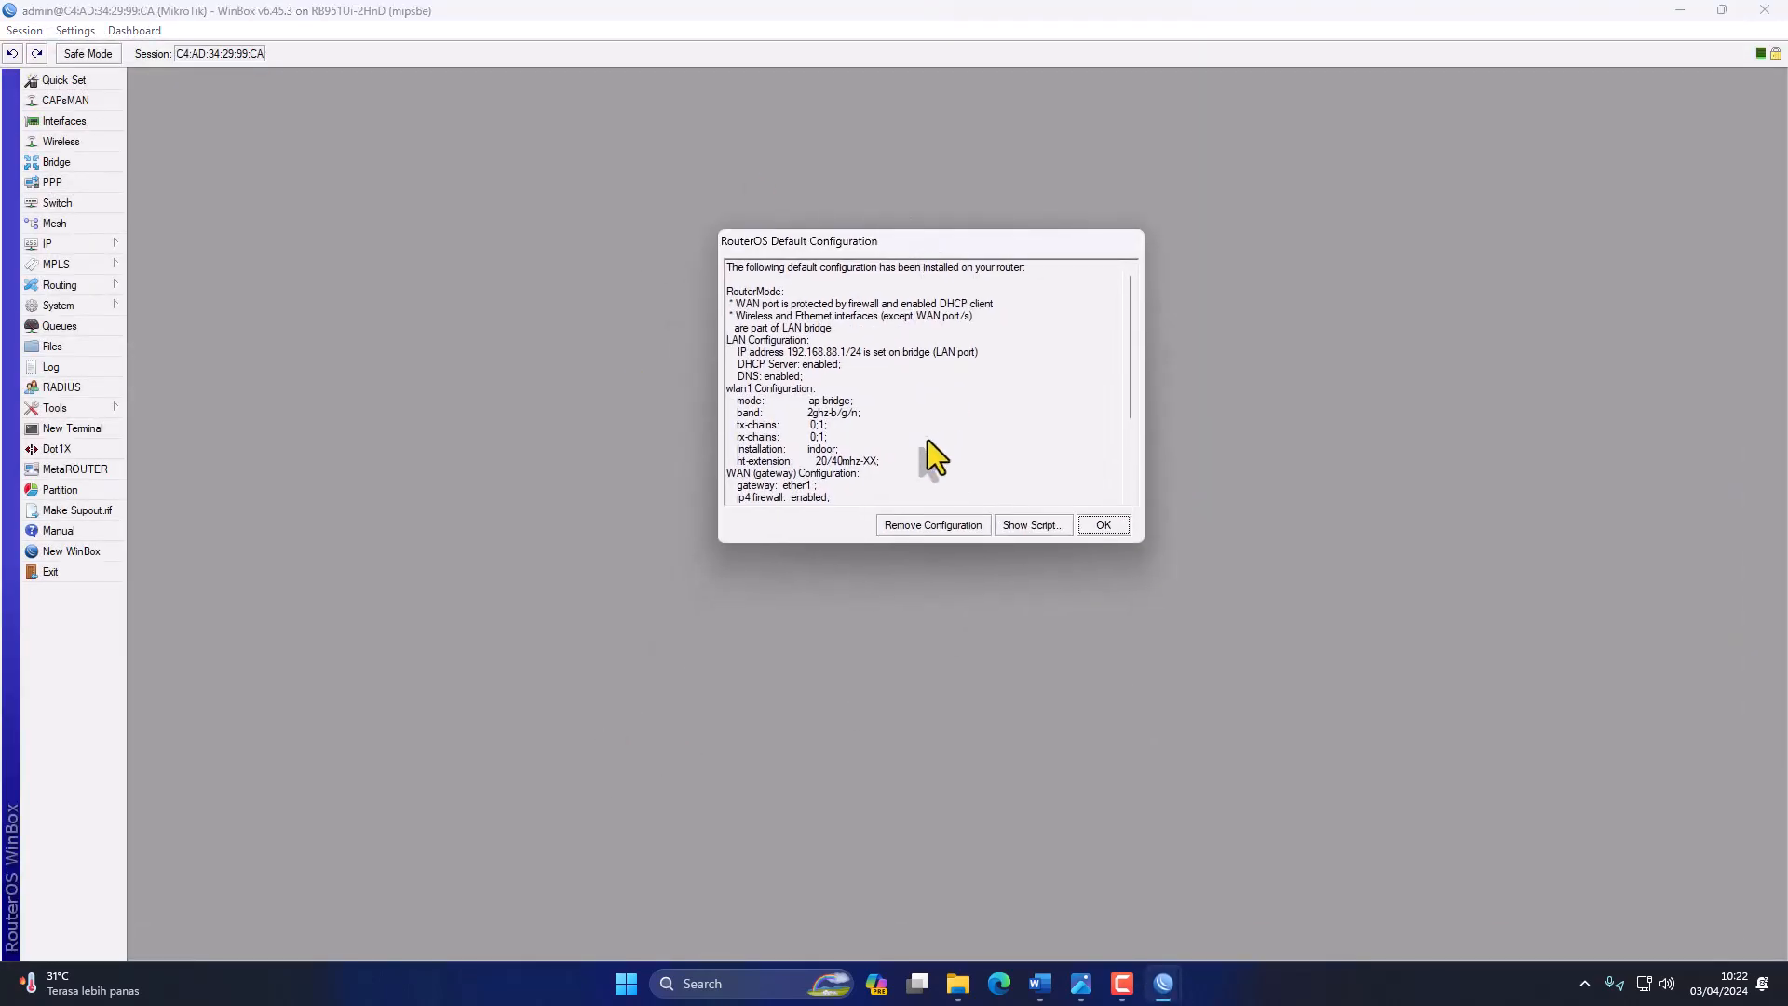
{"action": "left_click", "coordinate": [931, 527]}
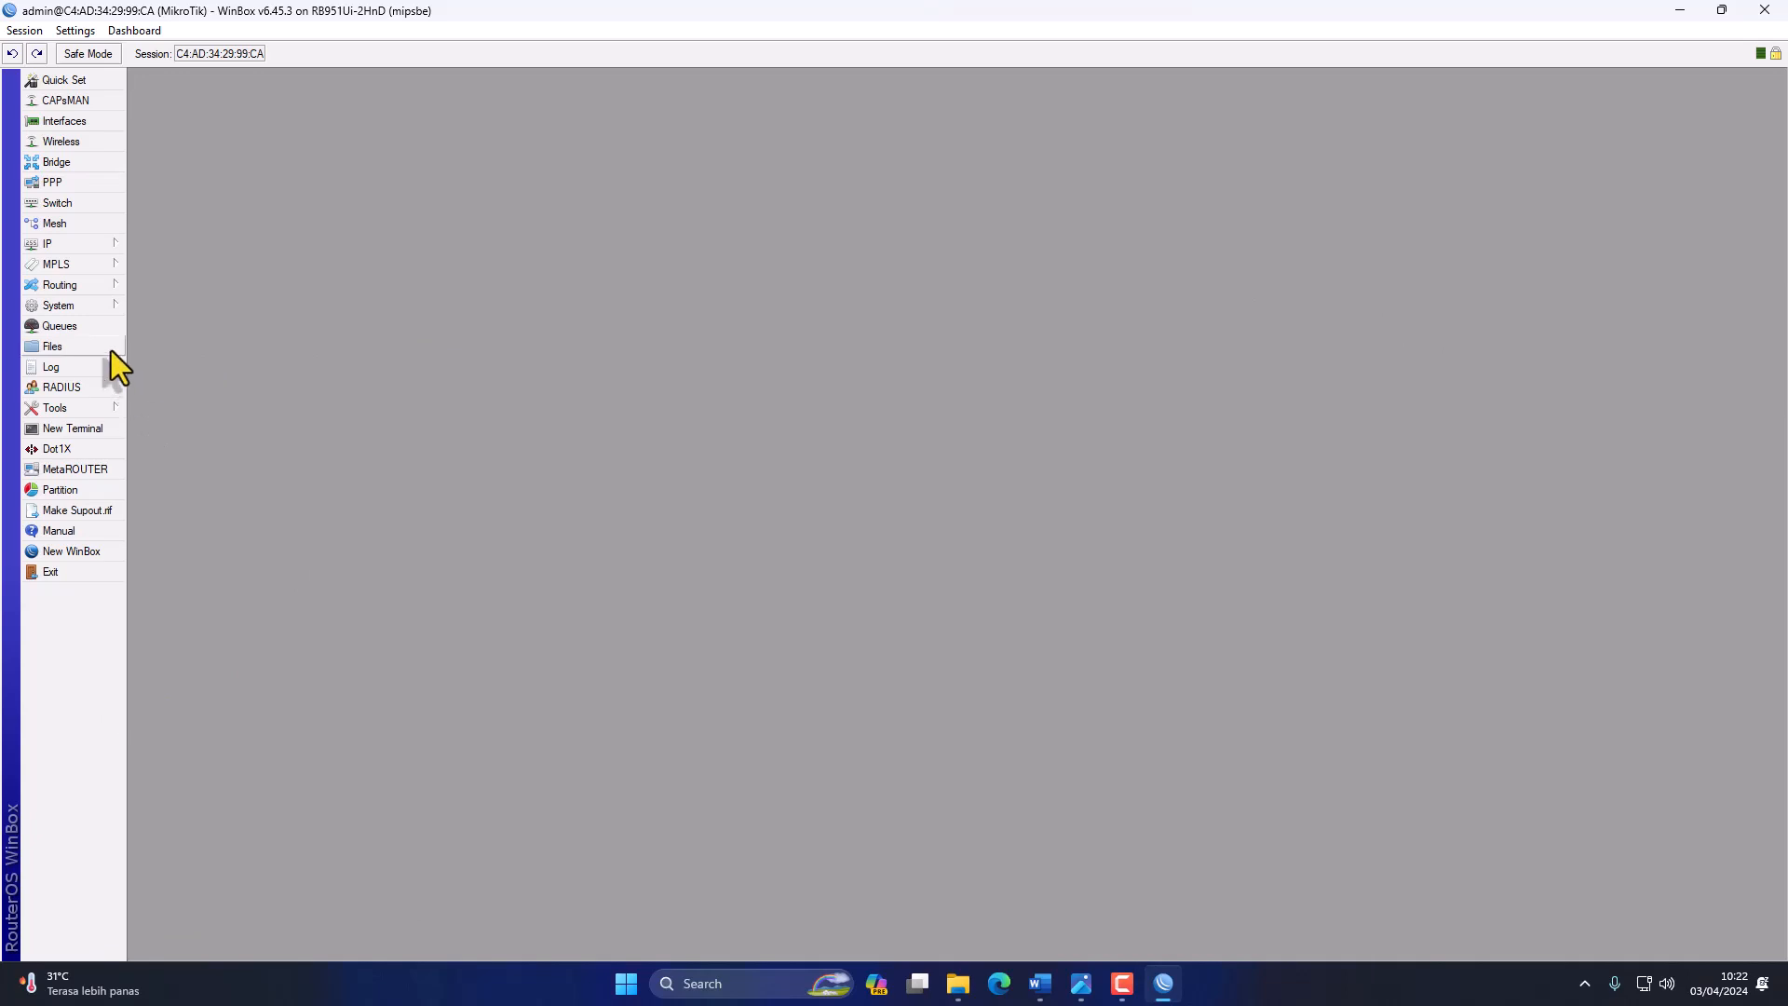
{"action": "left_click", "coordinate": [71, 244]}
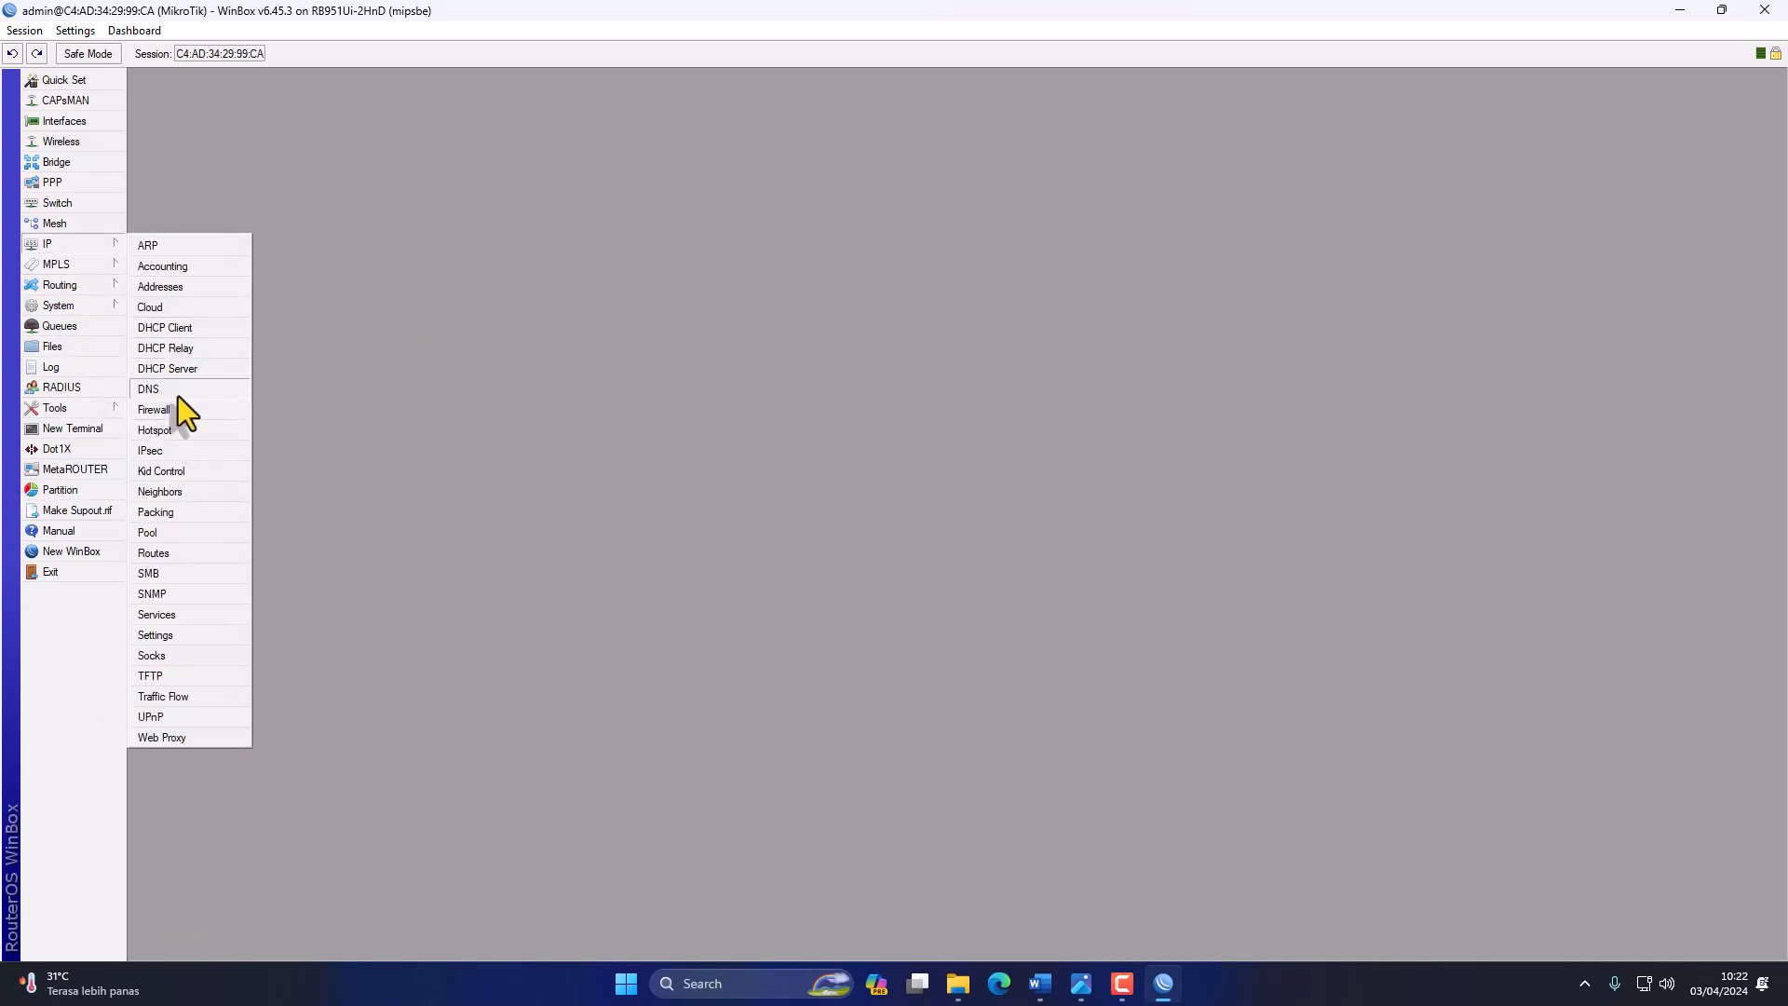
{"action": "left_click", "coordinate": [192, 328]}
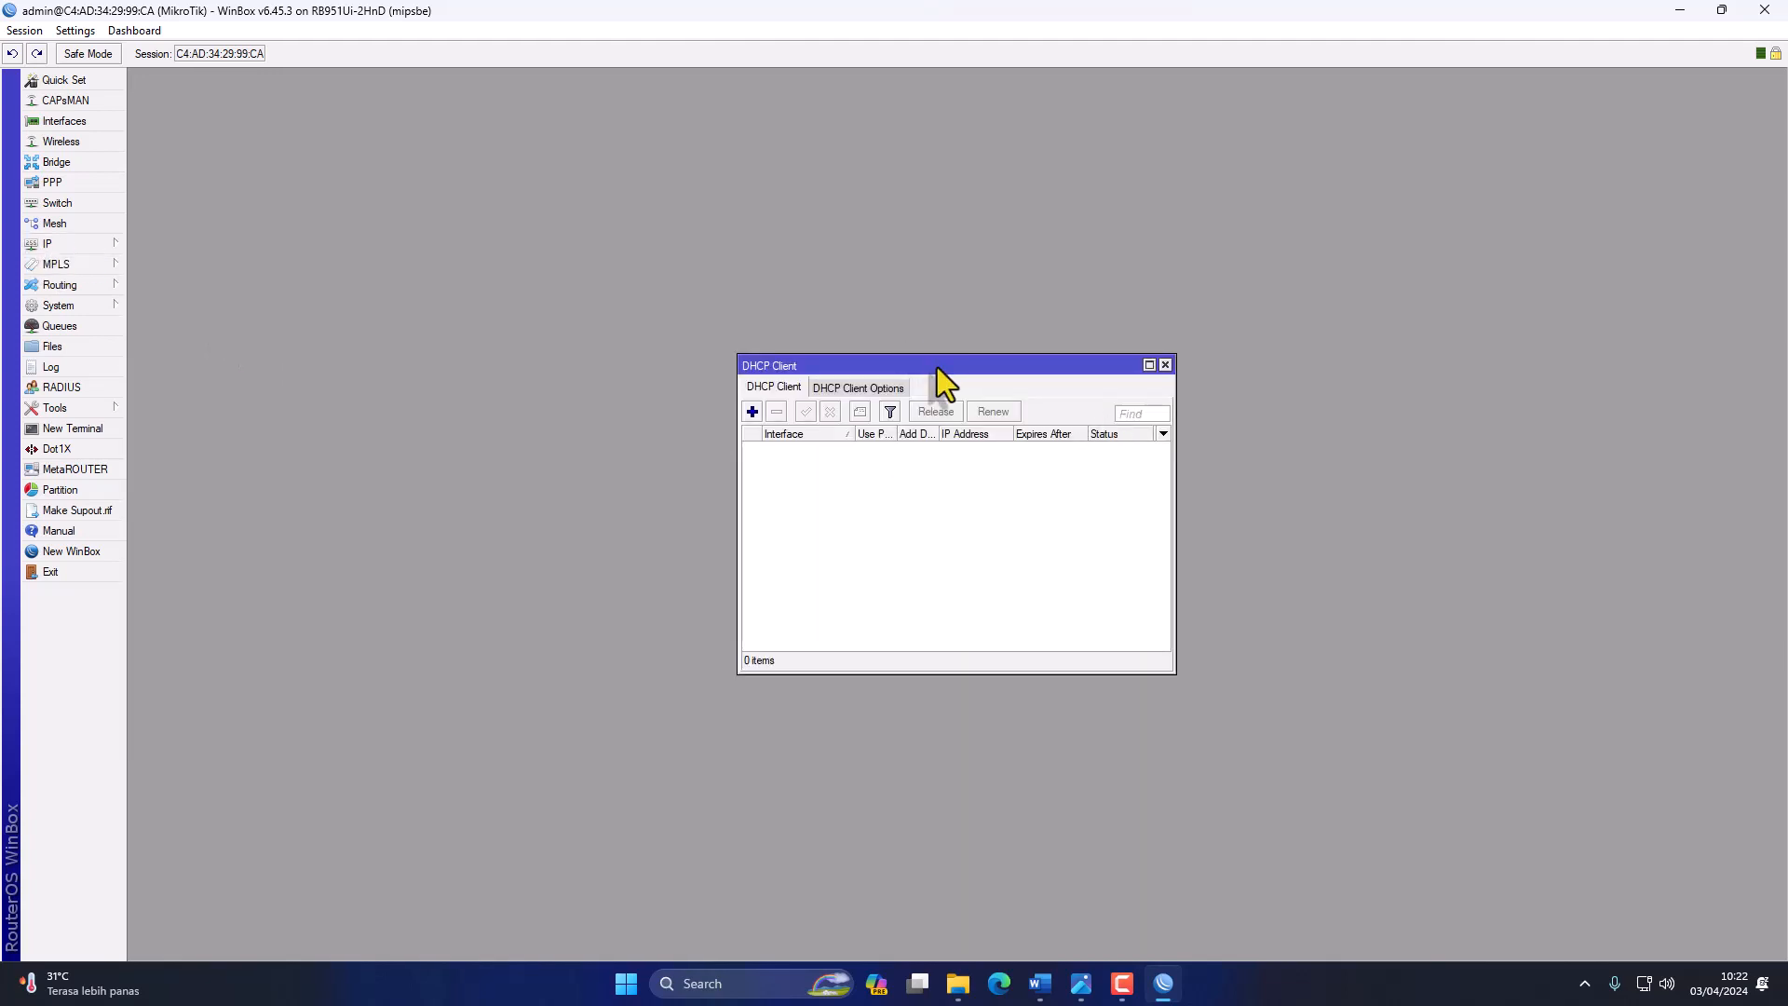
{"action": "left_click_drag", "start_coordinate": [936, 367], "coordinate": [891, 285]}
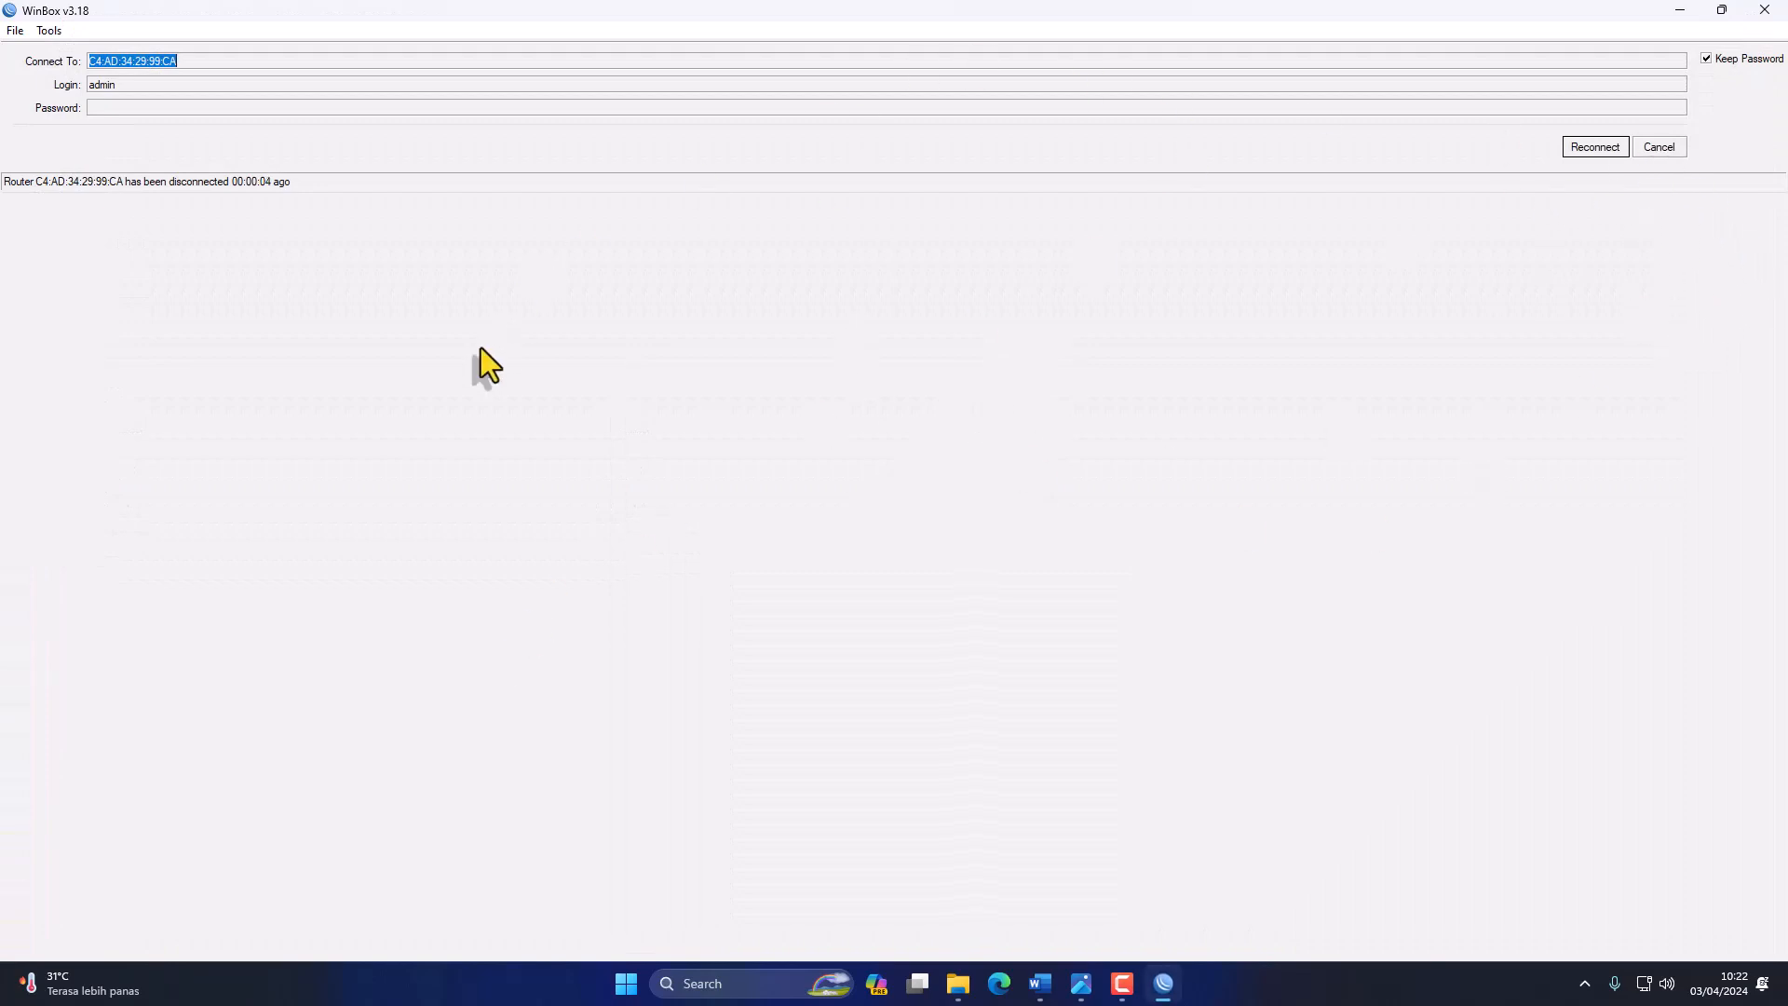
Reconnect to the disconnected router through its MAC address as admin.
{"action": "left_click", "coordinate": [1660, 149]}
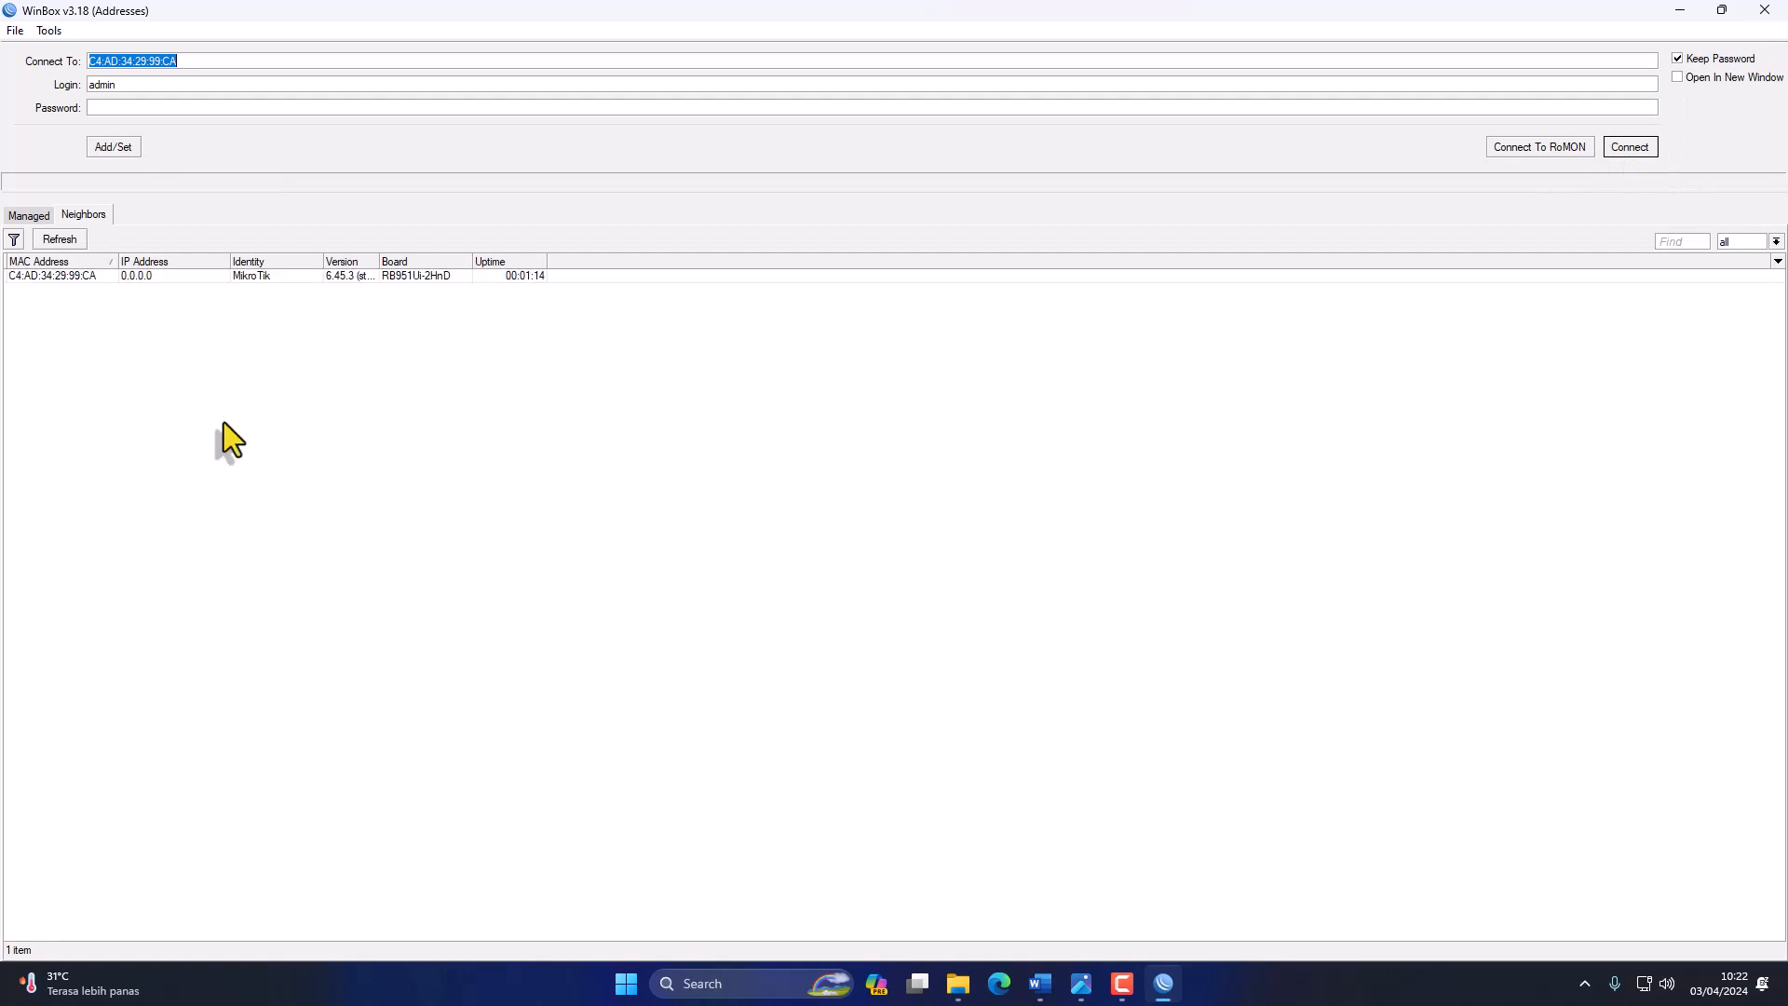
{"action": "left_click", "coordinate": [82, 276]}
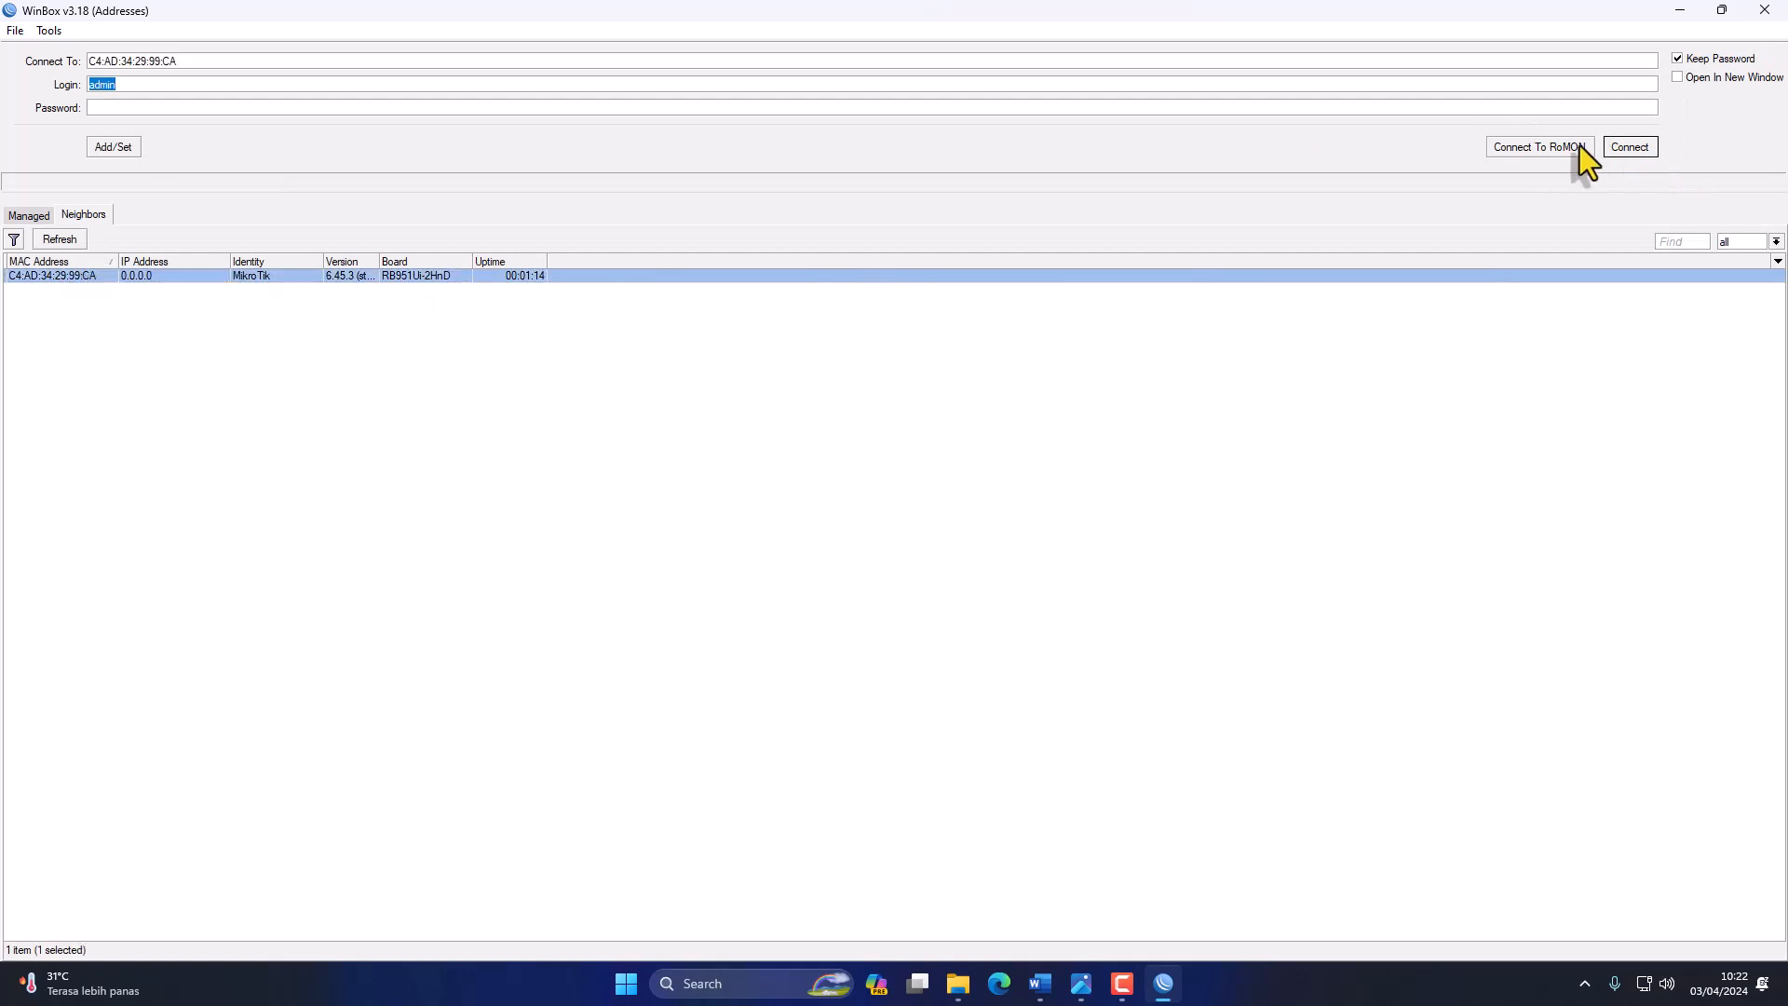
{"action": "left_click", "coordinate": [1632, 147]}
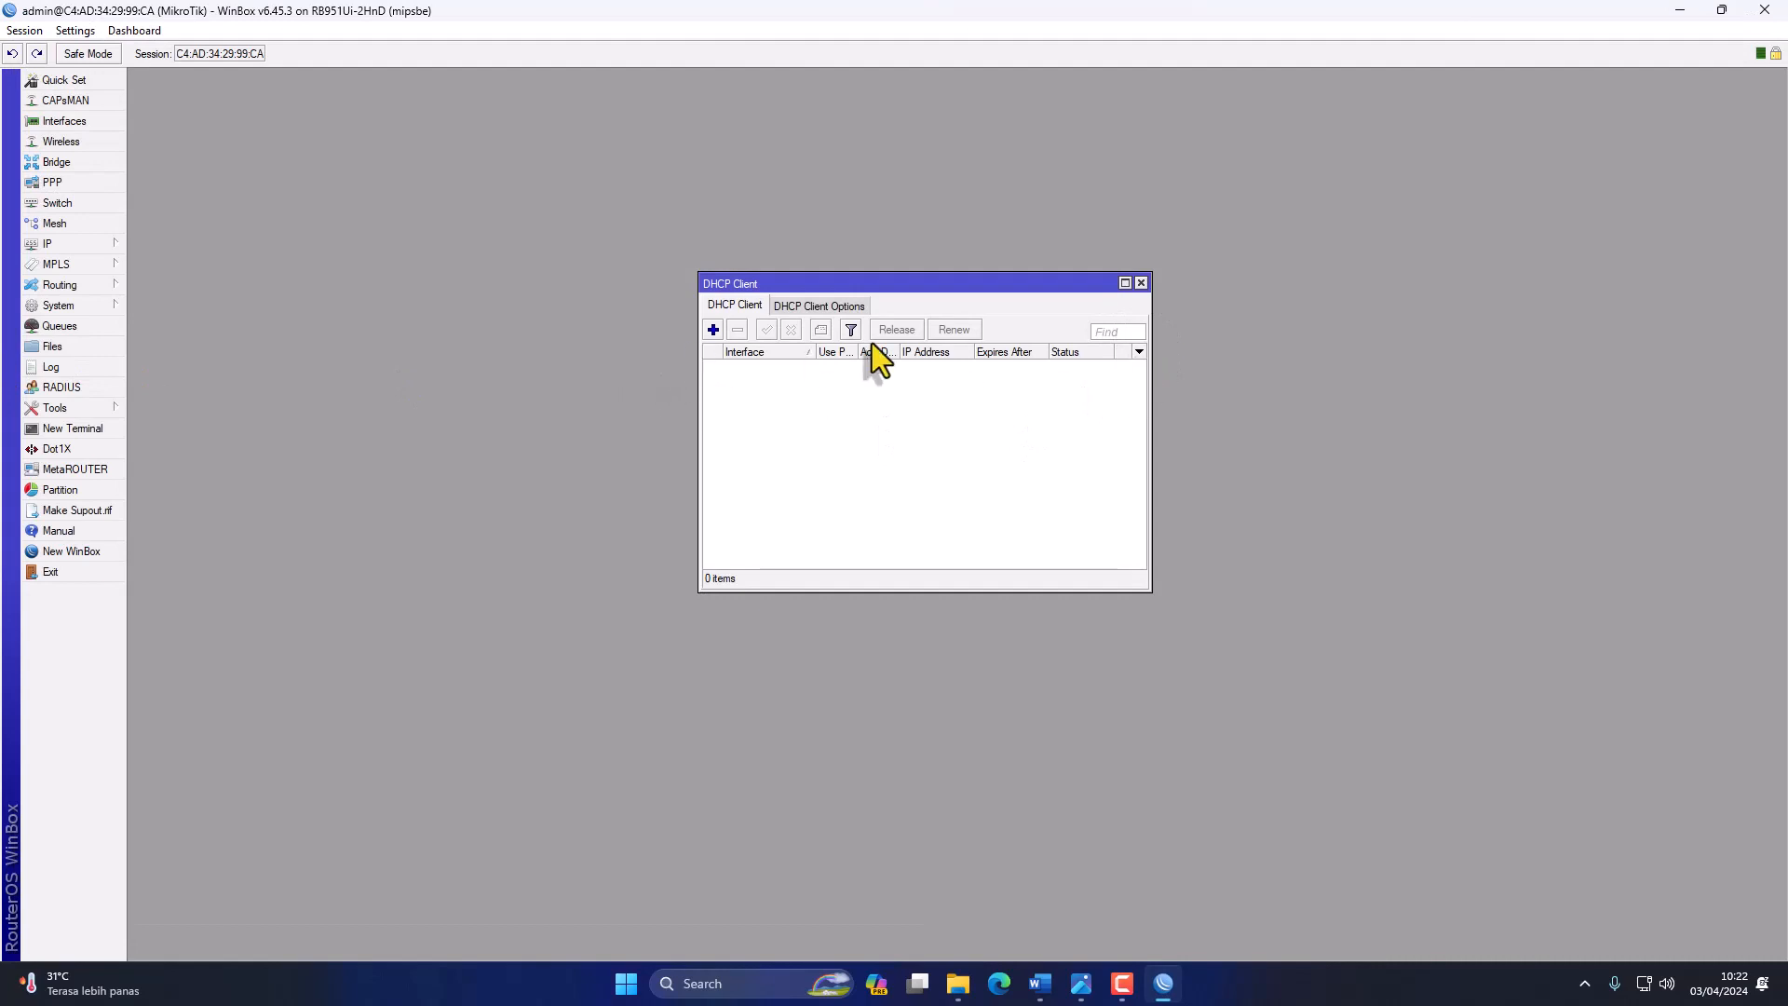
{"action": "left_click", "coordinate": [711, 330]}
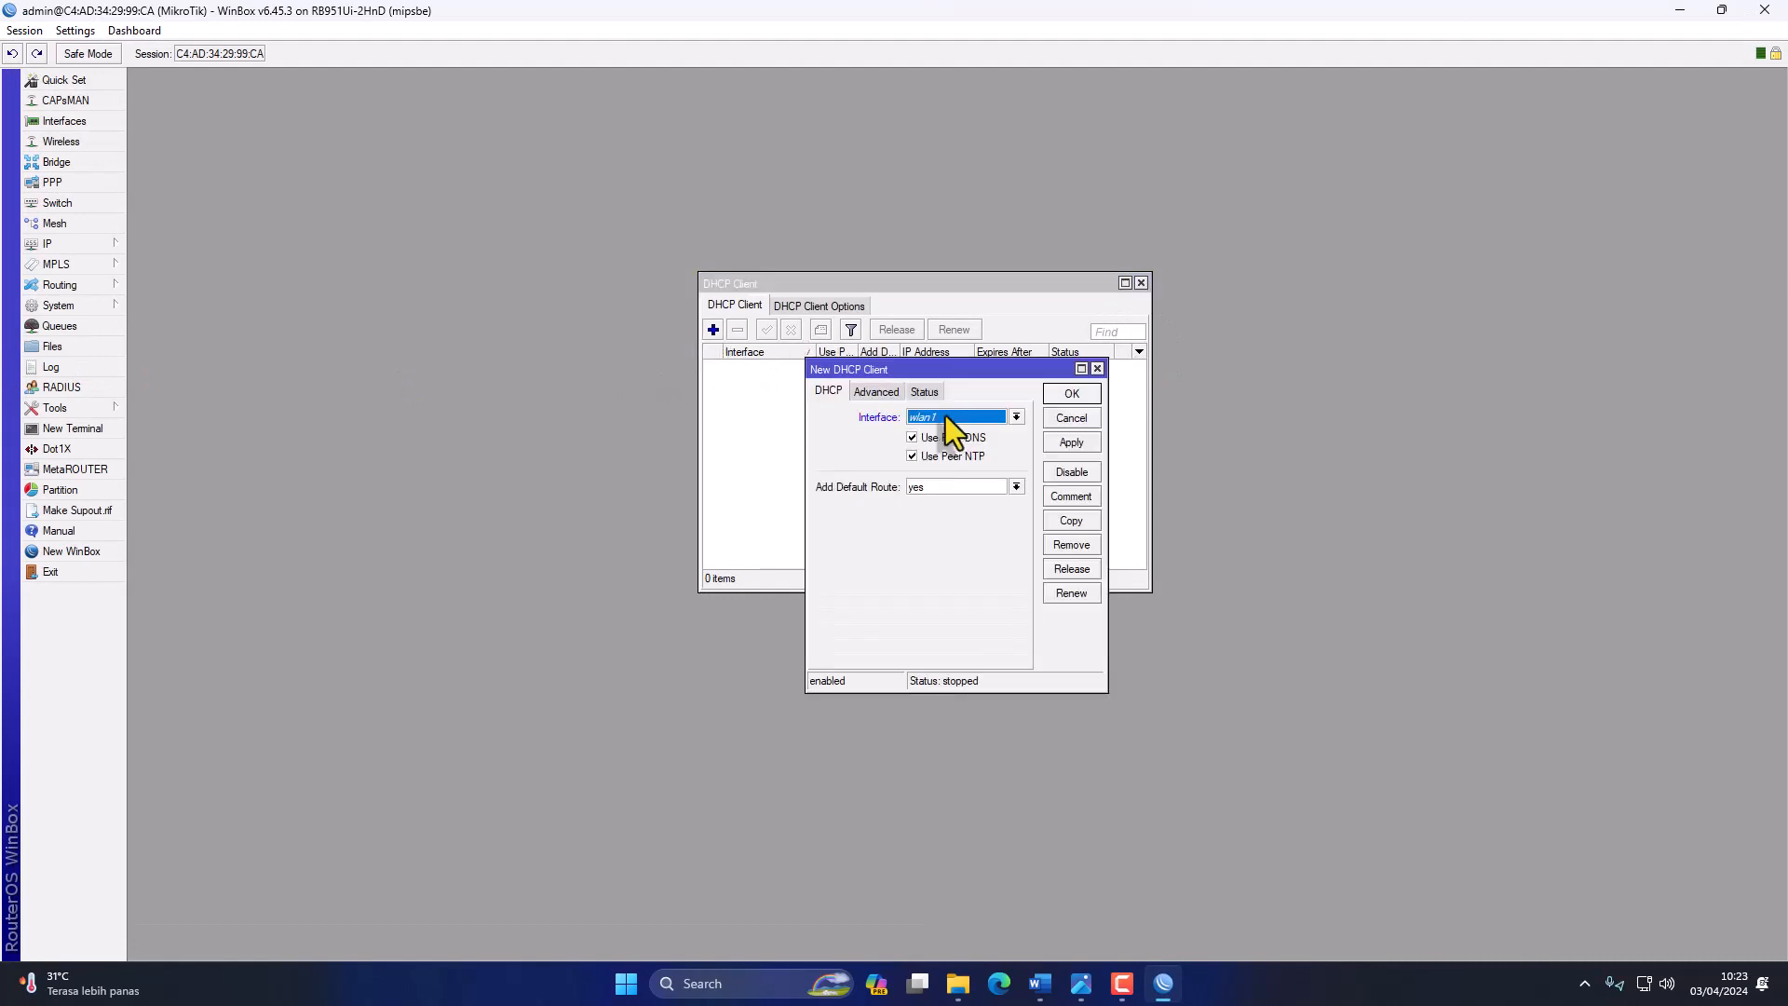
{"action": "left_click", "coordinate": [775, 416]}
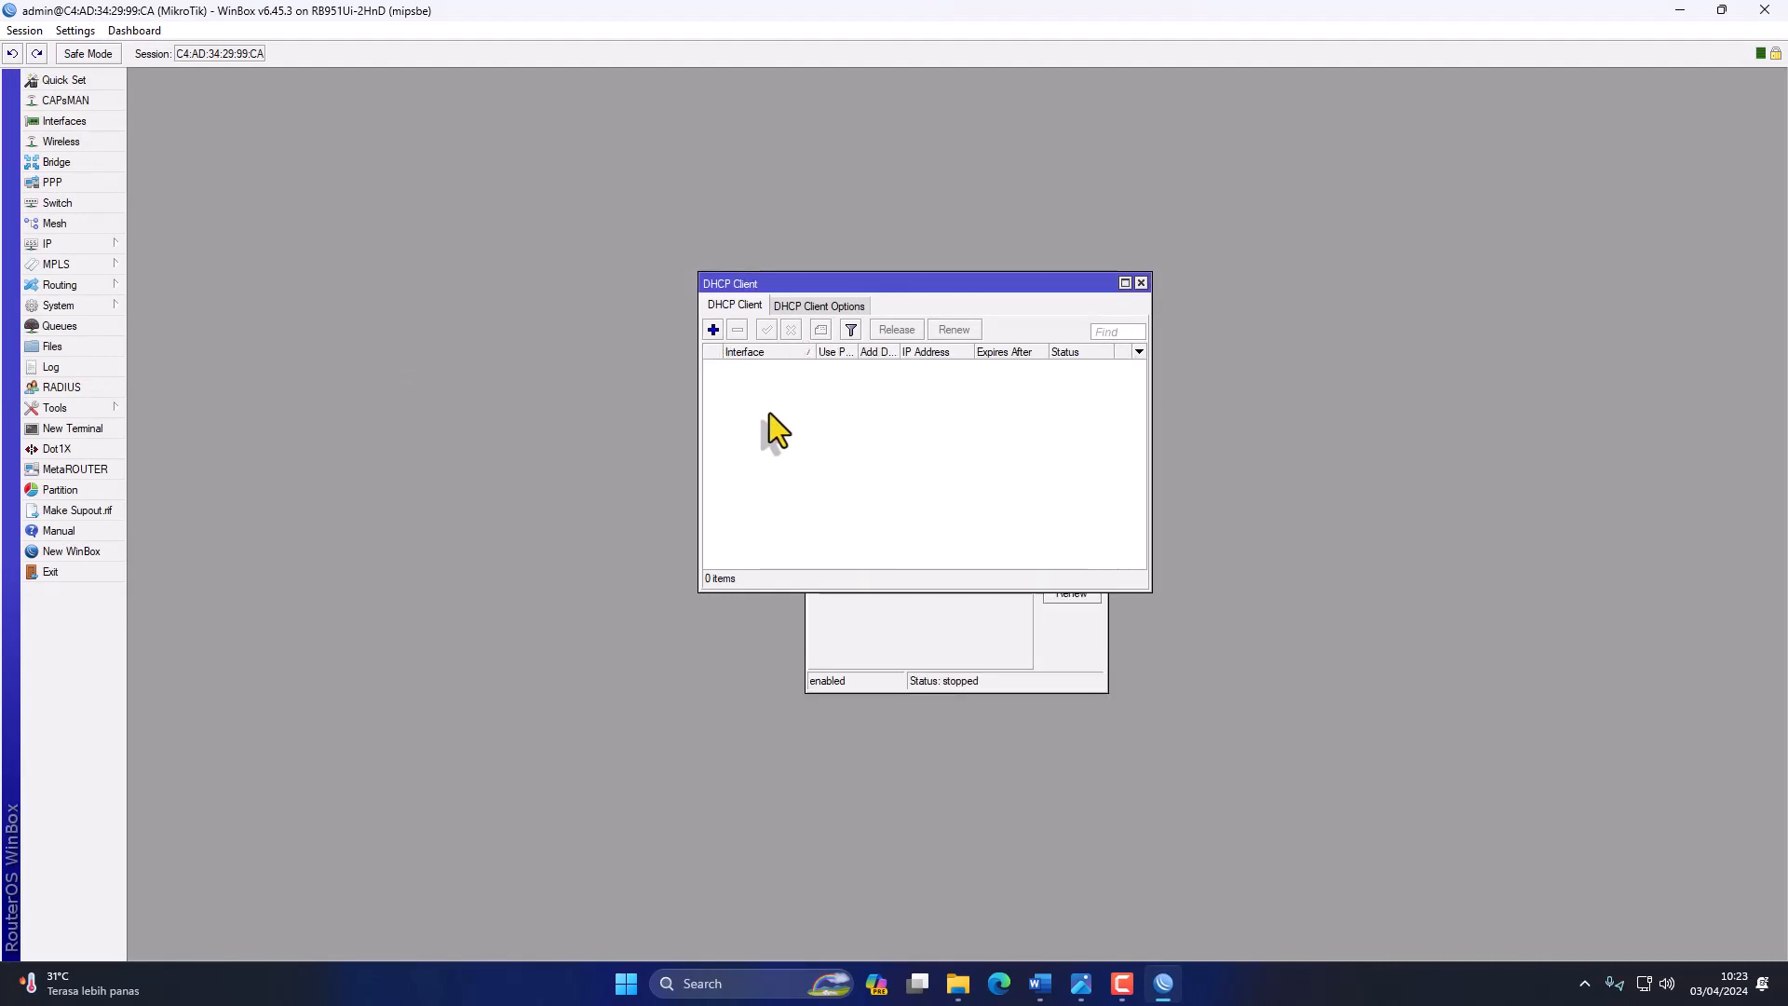
{"action": "left_click", "coordinate": [1082, 630]}
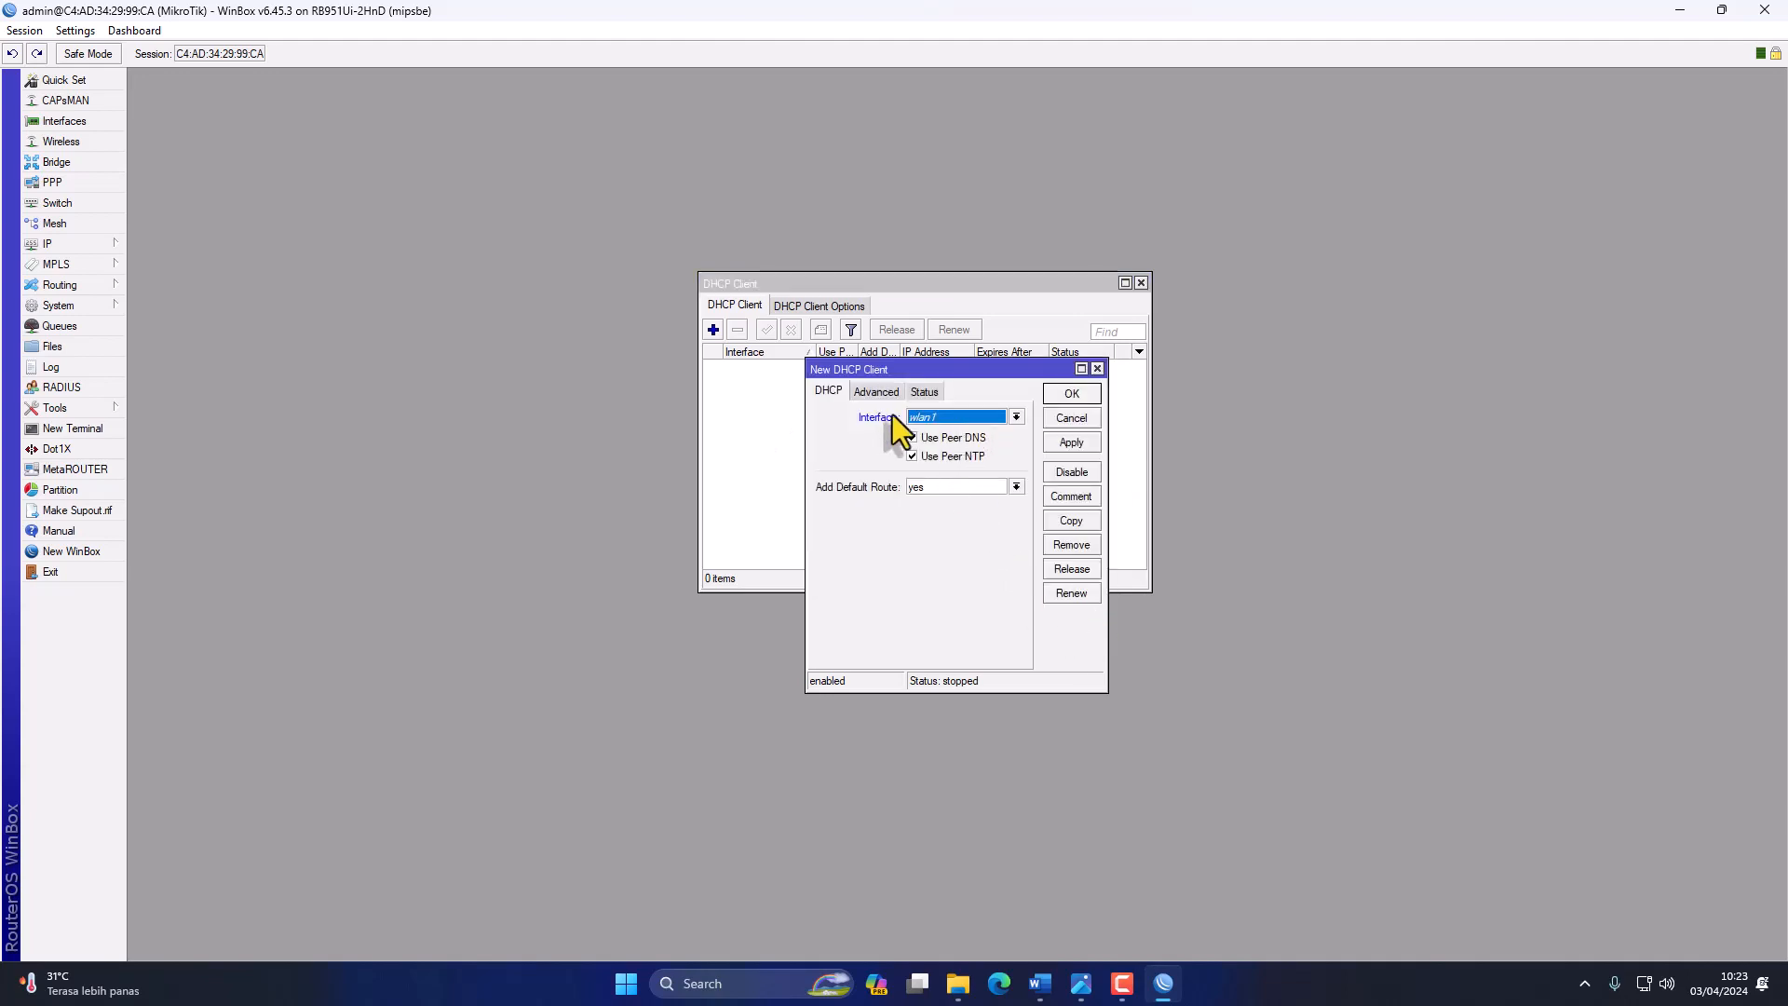
{"action": "left_click", "coordinate": [1015, 418]}
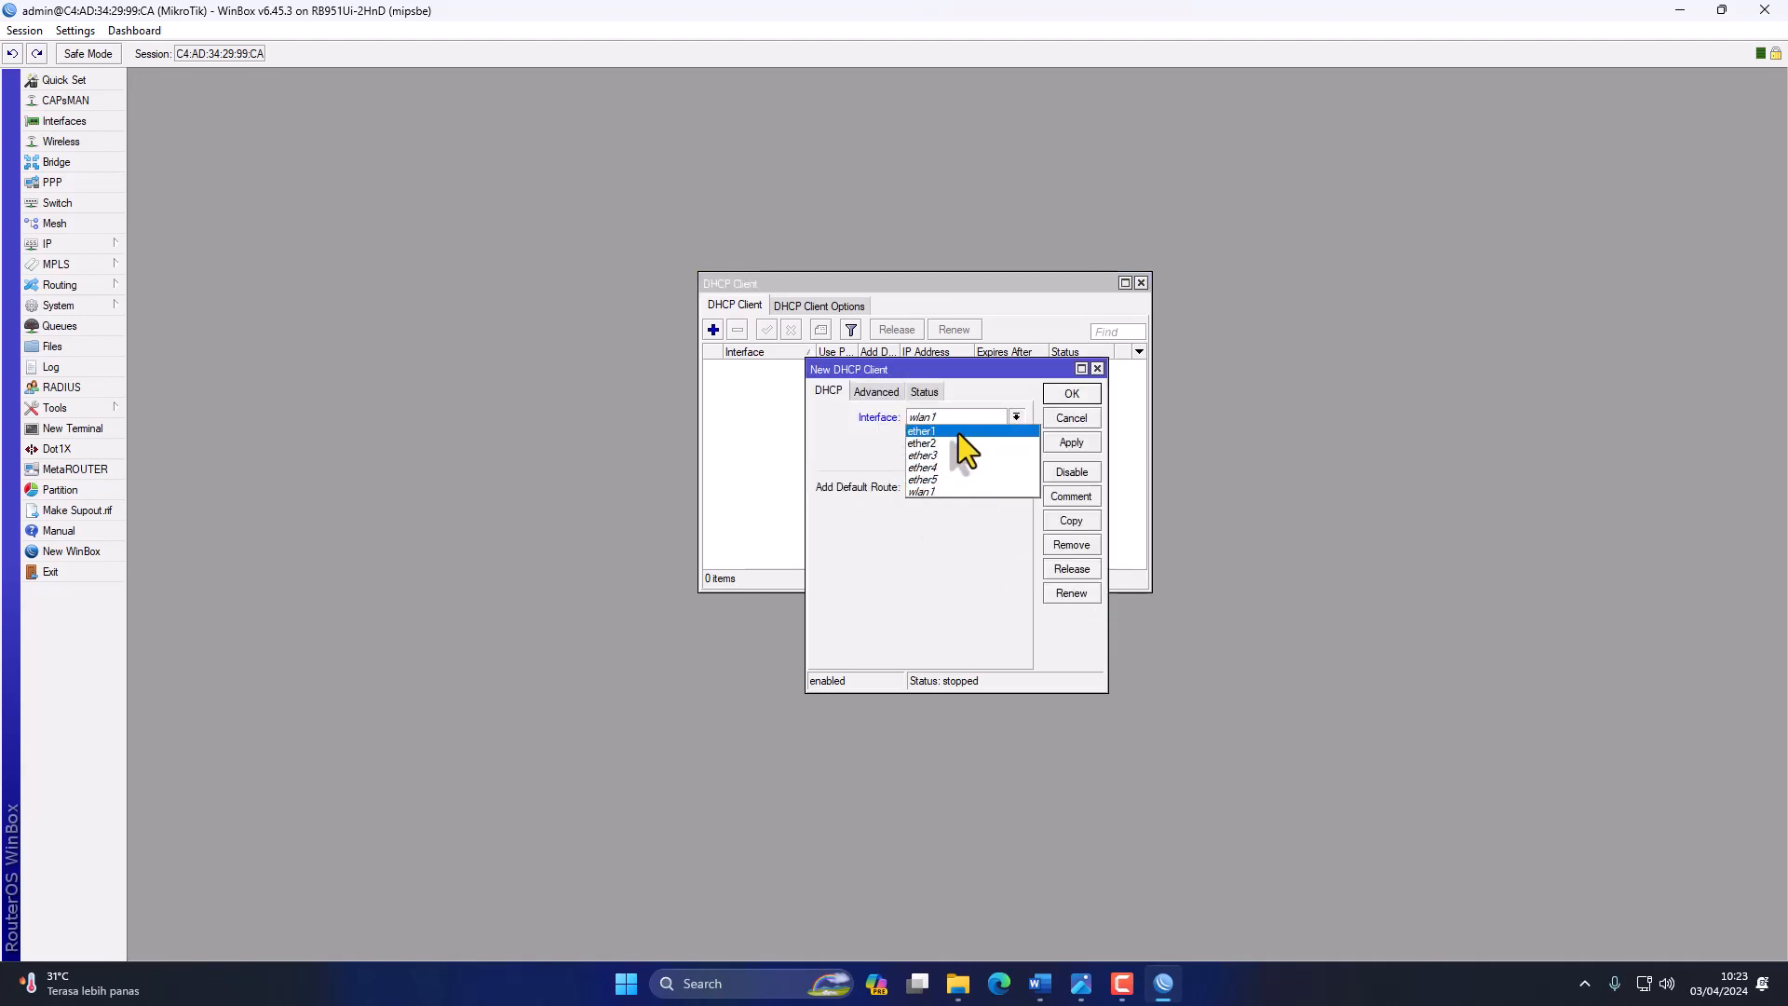
{"action": "left_click", "coordinate": [1121, 363]}
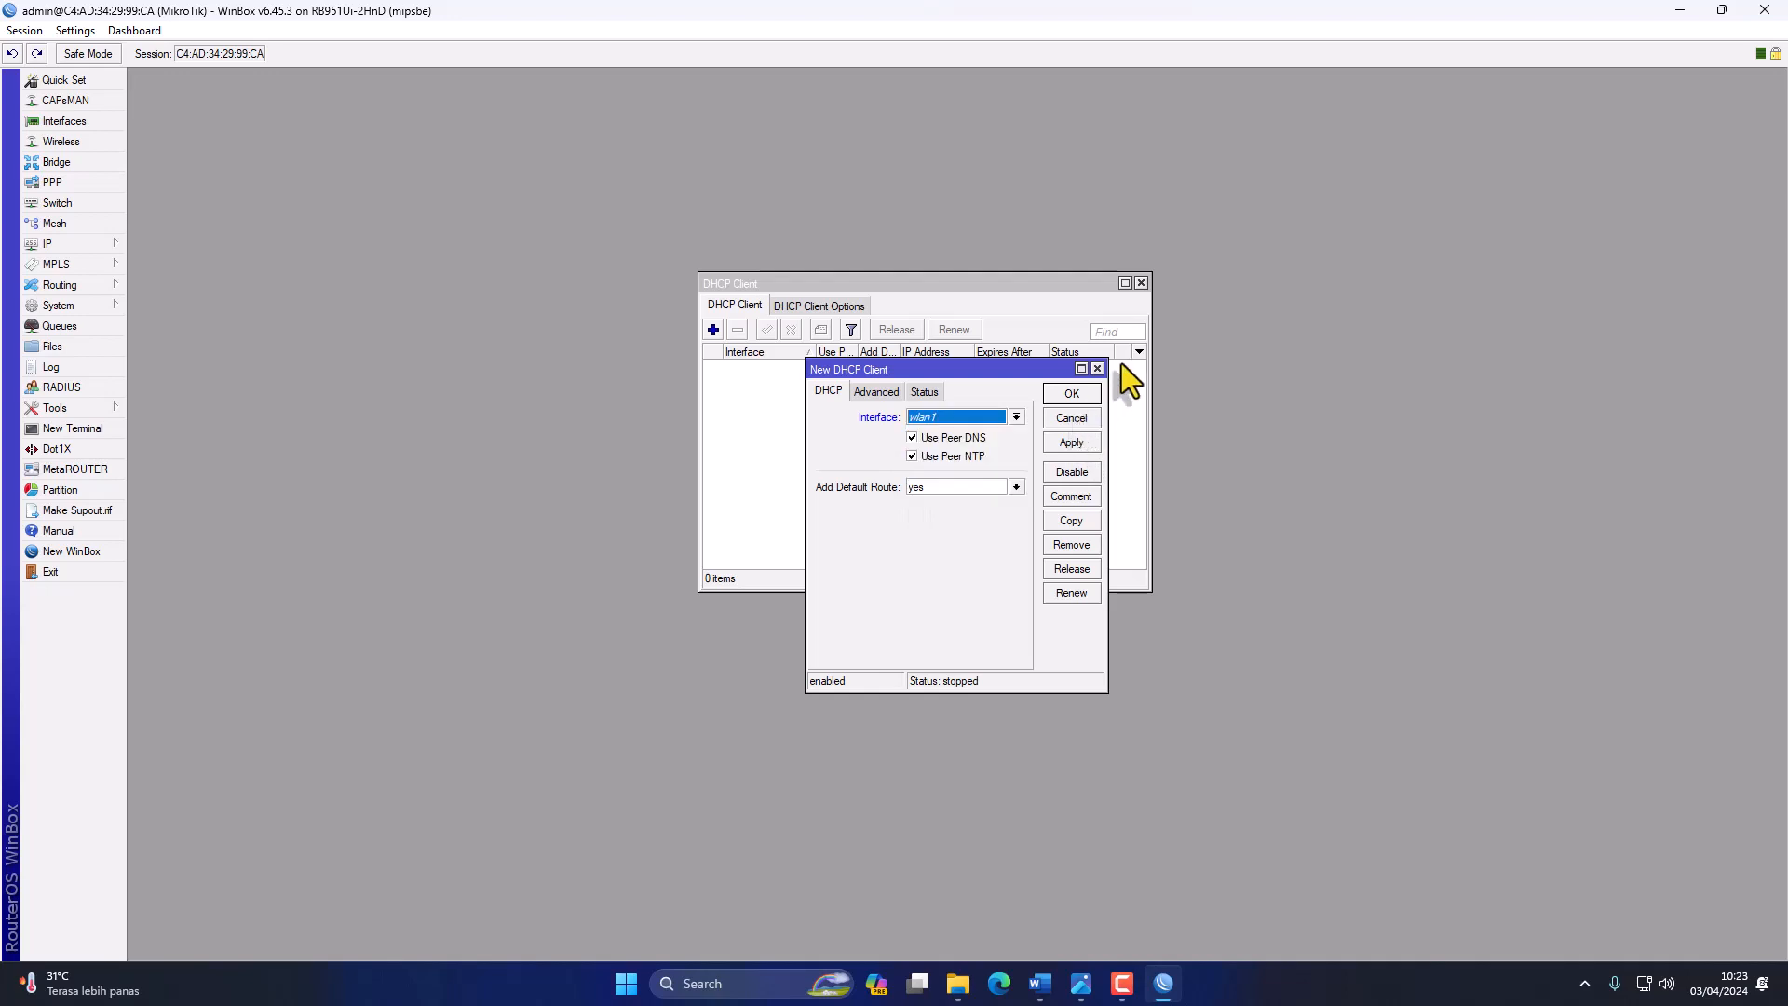
{"action": "left_click", "coordinate": [1080, 419]}
{"action": "left_click", "coordinate": [1141, 283]}
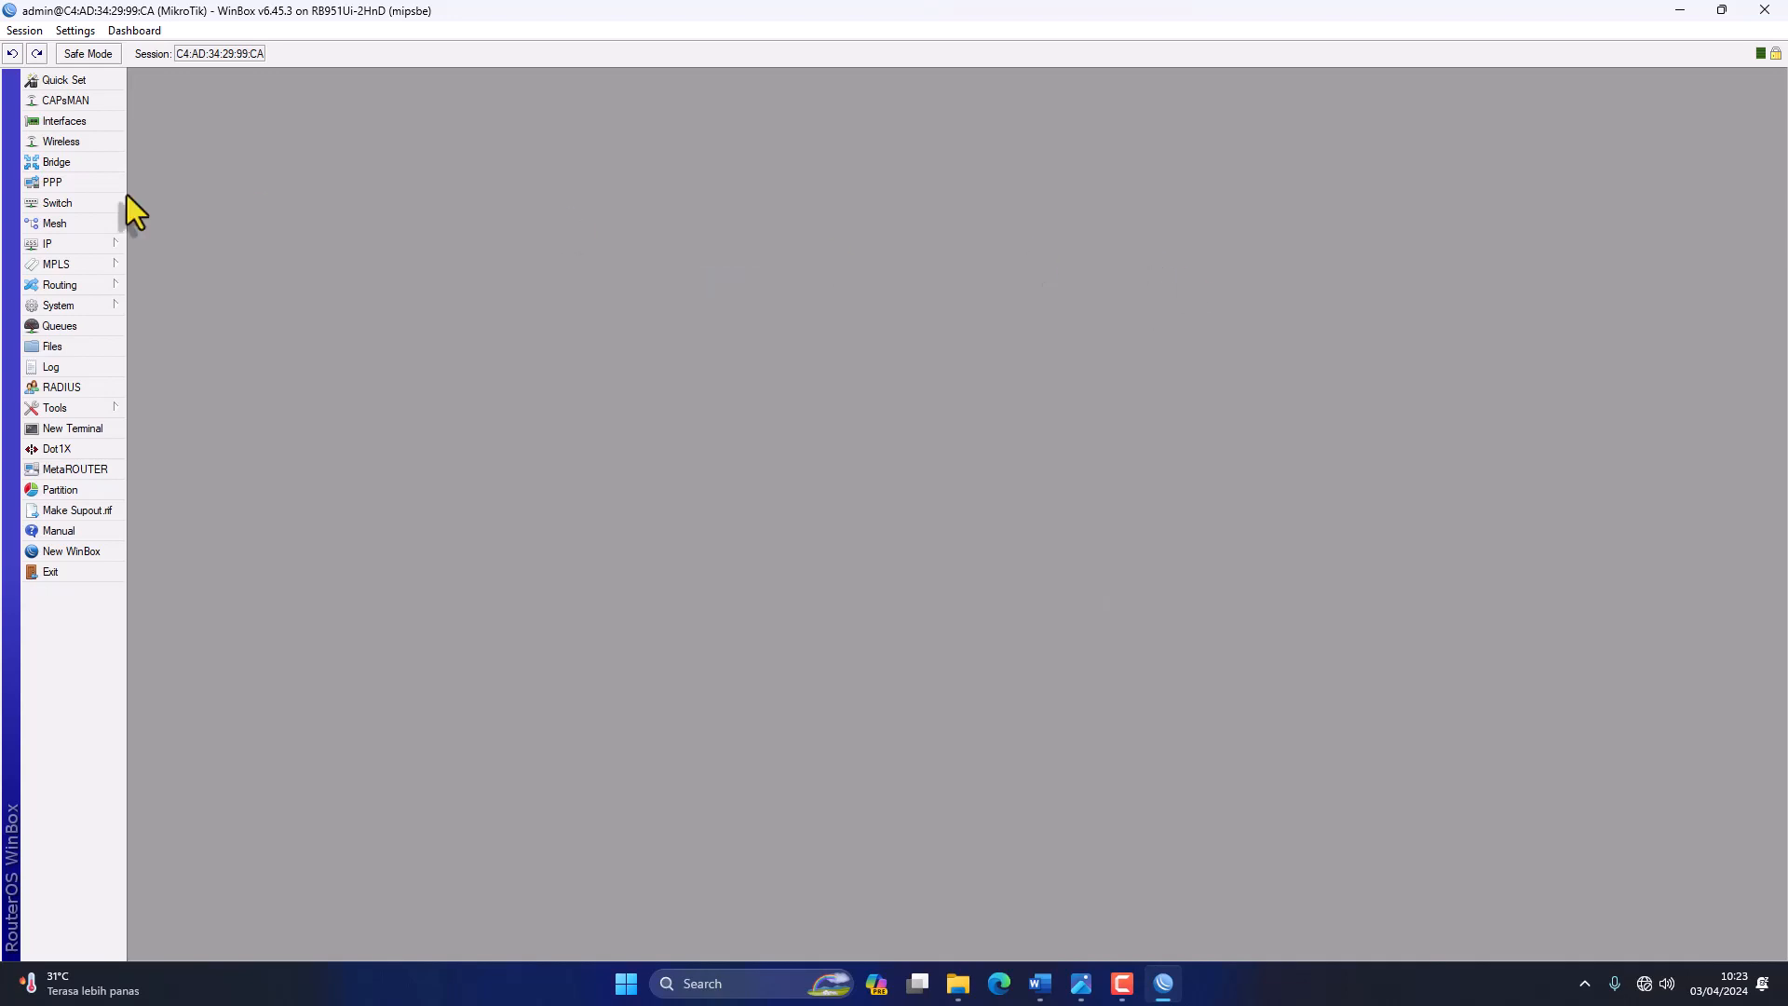
Open the interface list, enlarge its window, and rename the ether1 interface to ether1-INTERNET.
{"action": "left_click", "coordinate": [66, 122]}
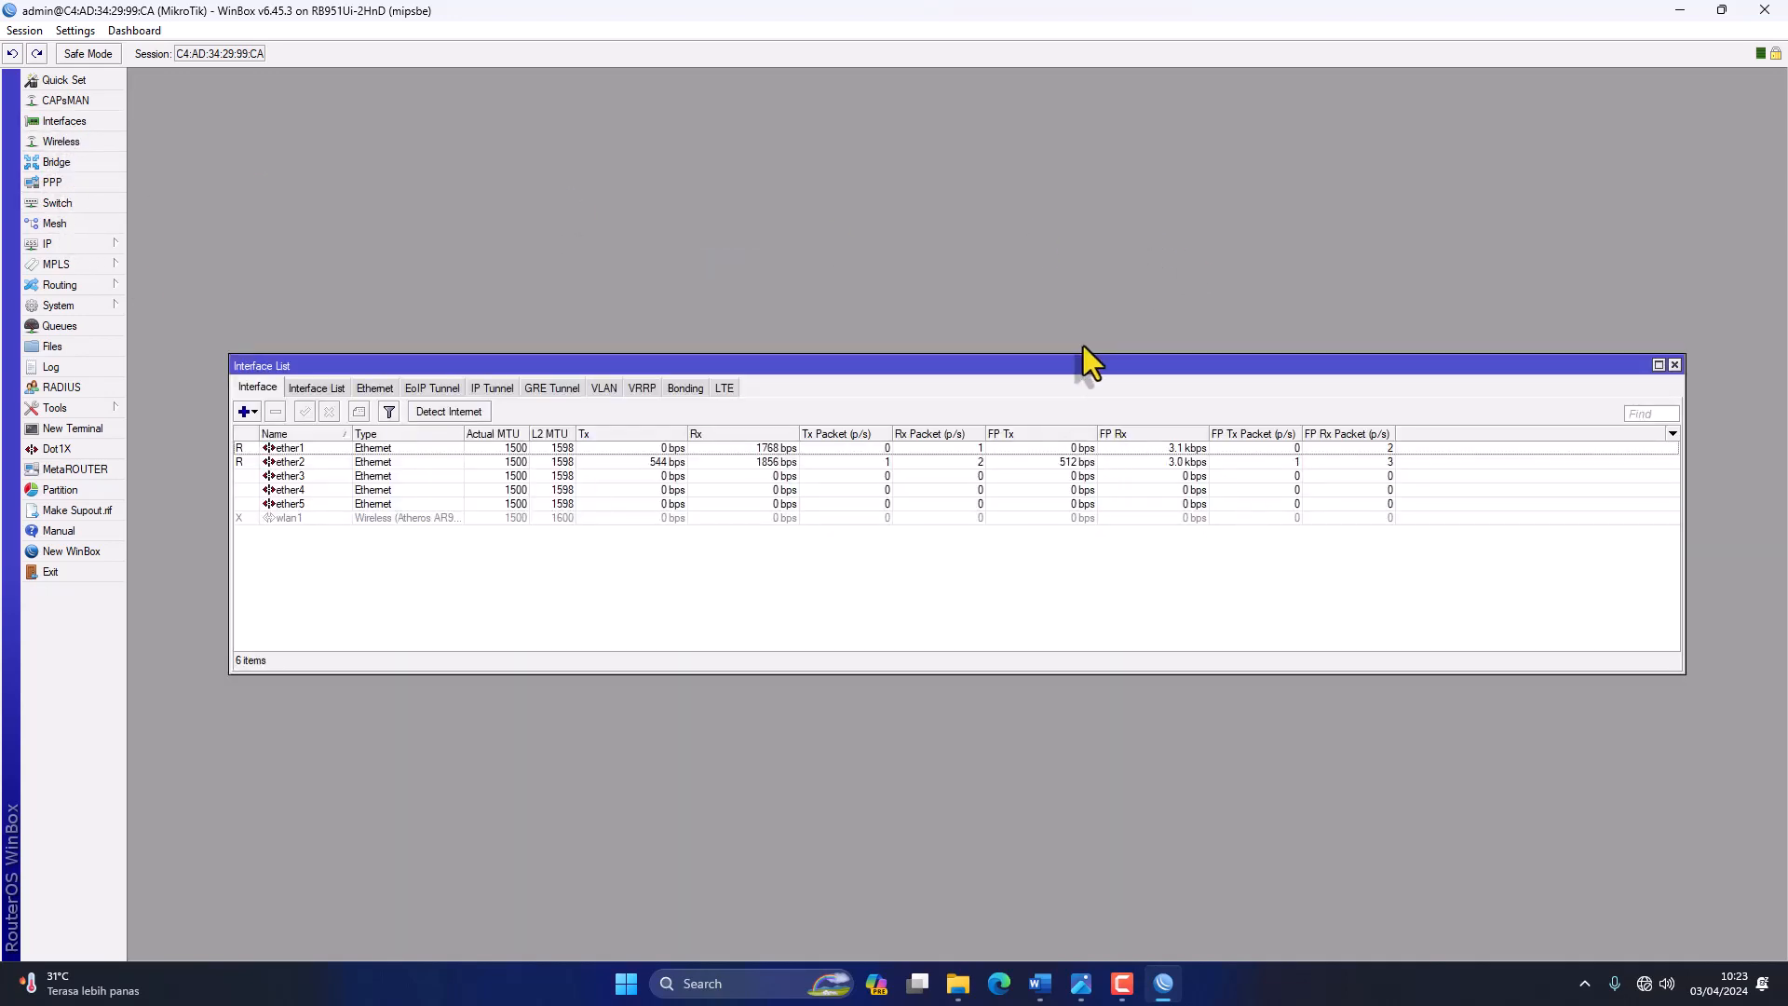
{"action": "left_click_drag", "start_coordinate": [1071, 374], "coordinate": [1059, 267]}
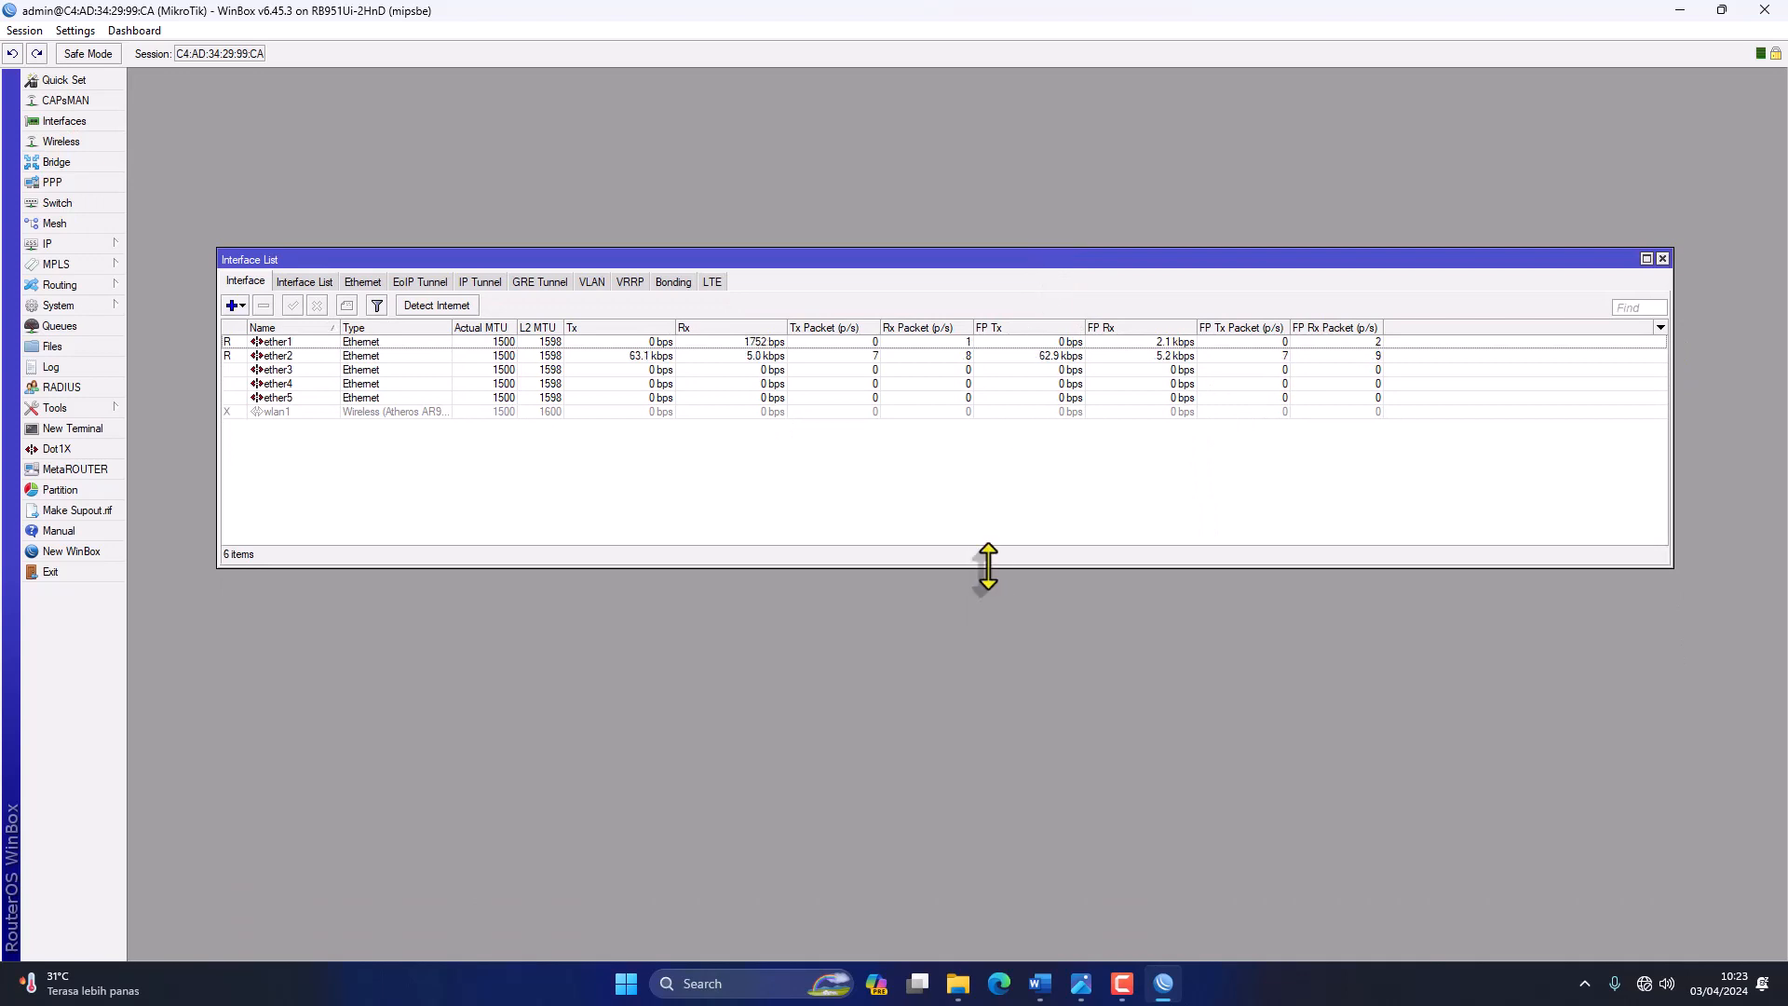
{"action": "left_click_drag", "start_coordinate": [986, 569], "coordinate": [955, 714]}
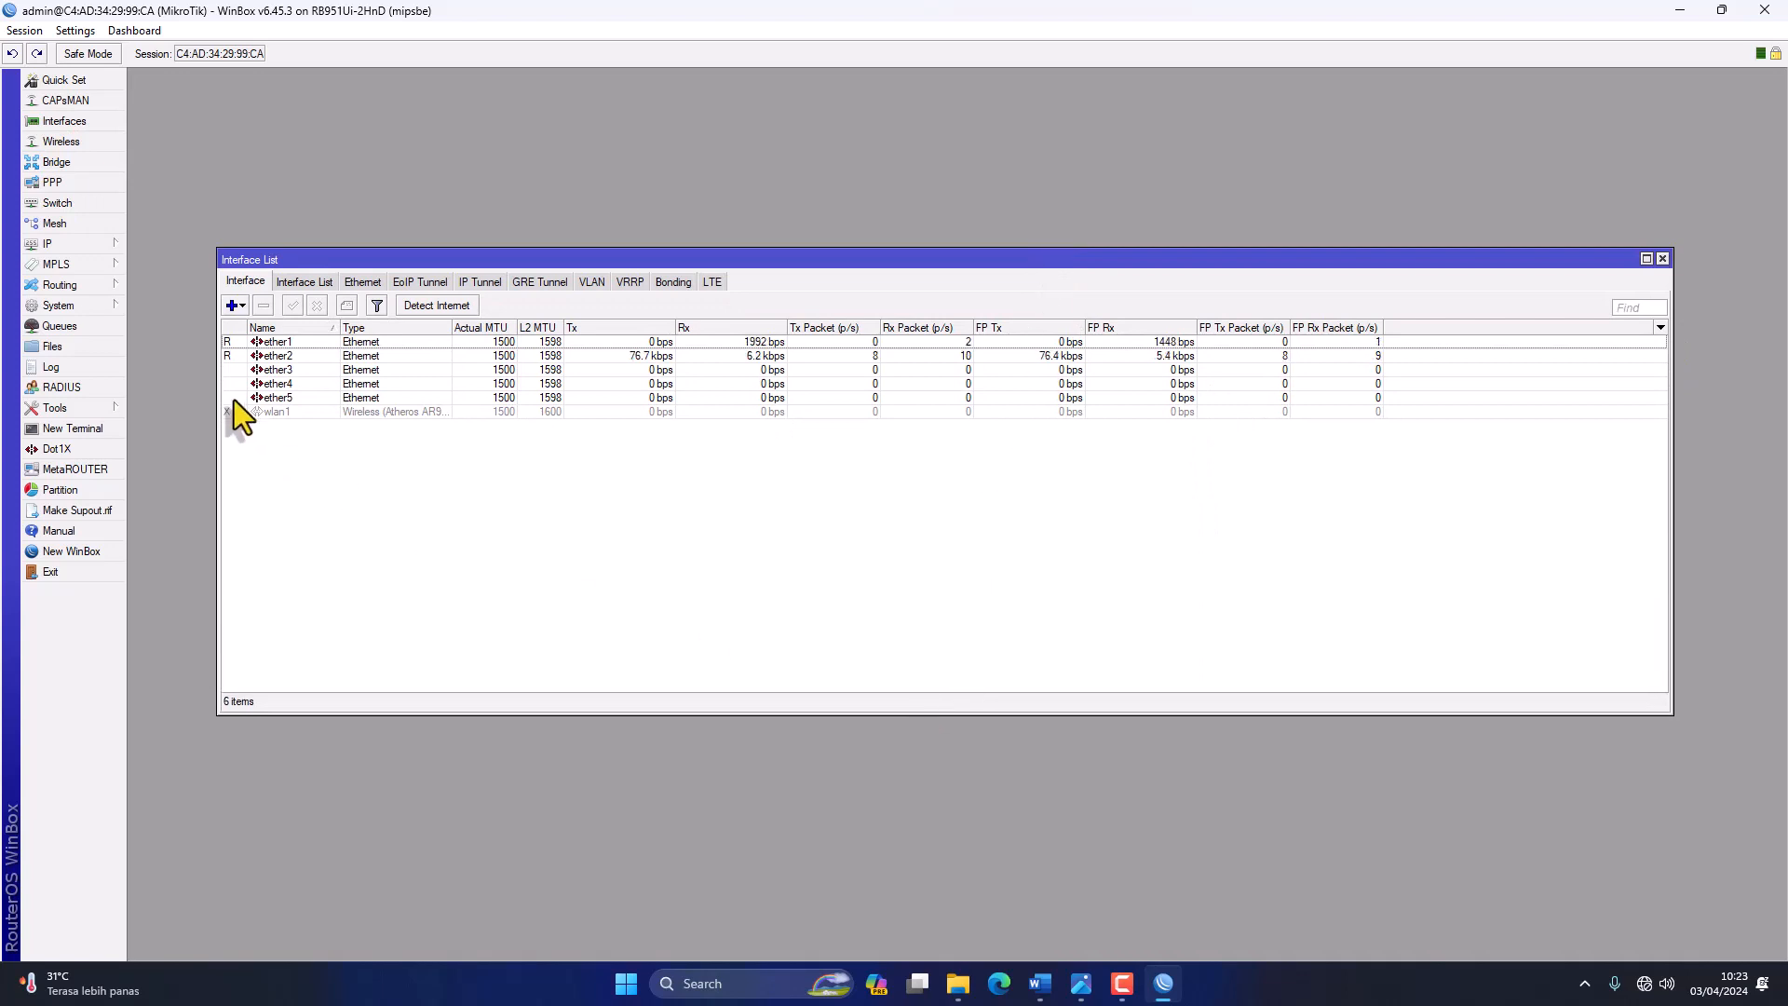
{"action": "left_click", "coordinate": [298, 343]}
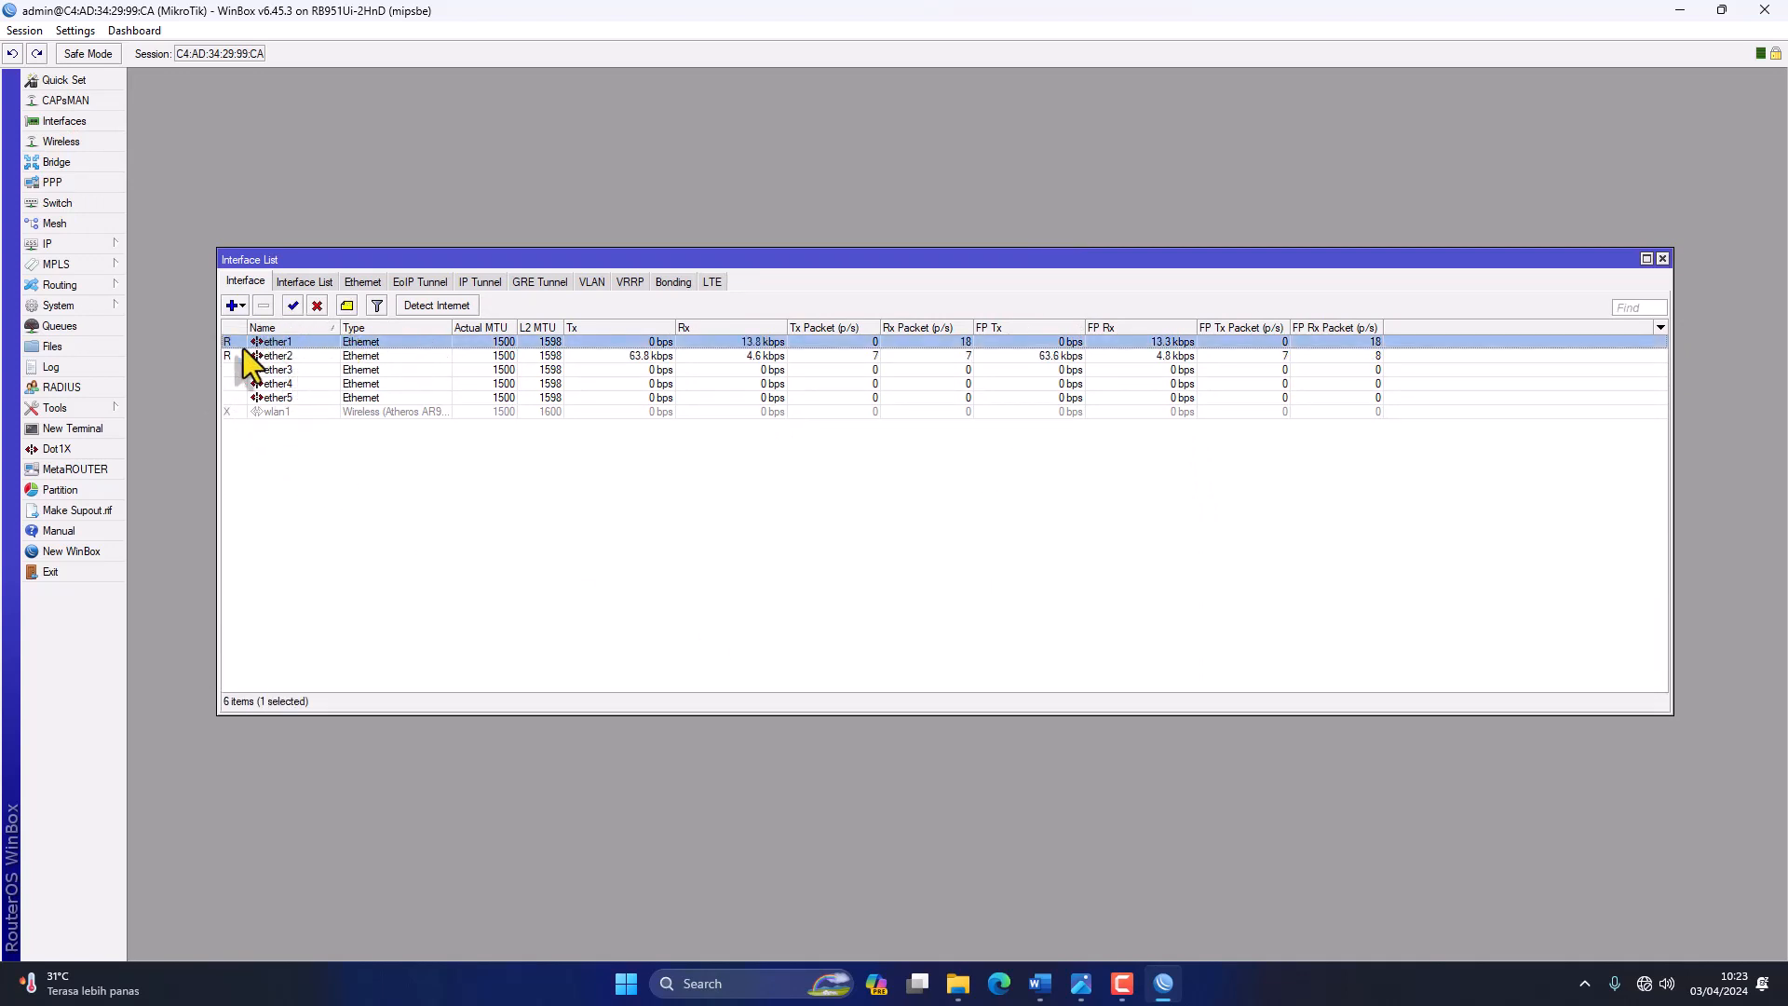
{"action": "double_click", "coordinate": [305, 342]}
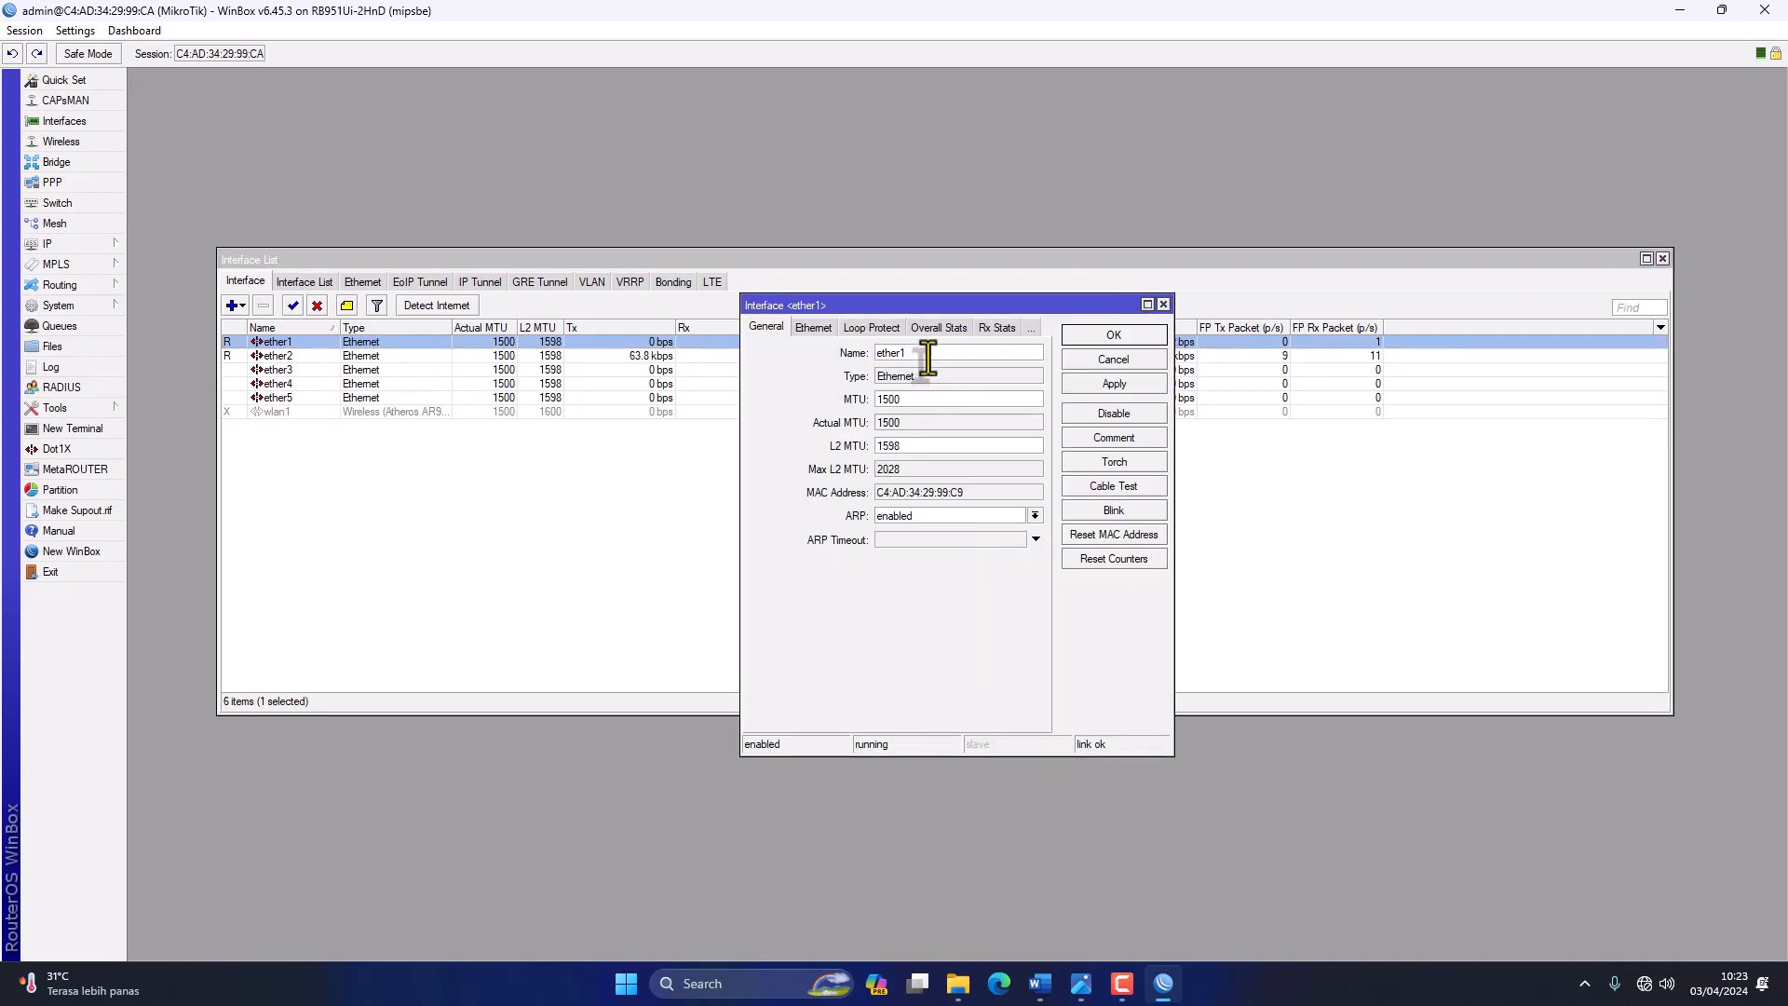
{"action": "type", "text": "-INTERNET"}
{"action": "left_click", "coordinate": [1108, 383]}
{"action": "left_click", "coordinate": [1108, 335]}
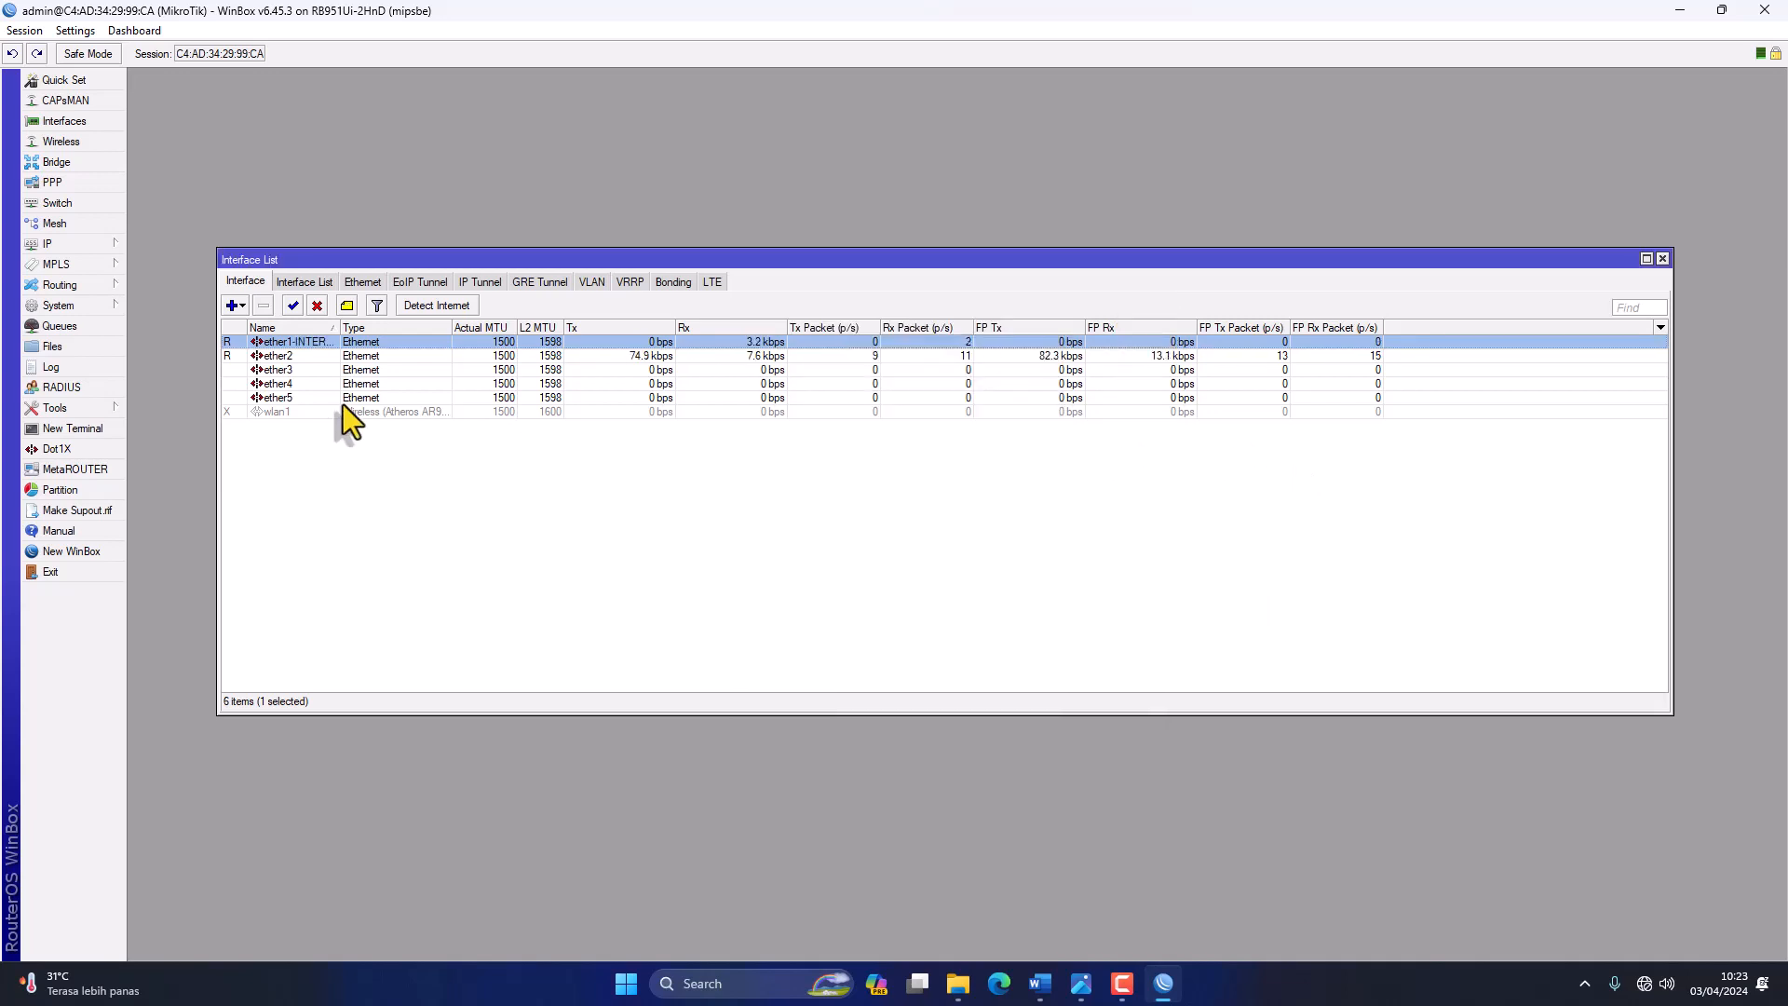
Rename the ether2 interface to ether2-VLAN and apply the change.
{"action": "left_click", "coordinate": [304, 354]}
{"action": "double_click", "coordinate": [314, 356]}
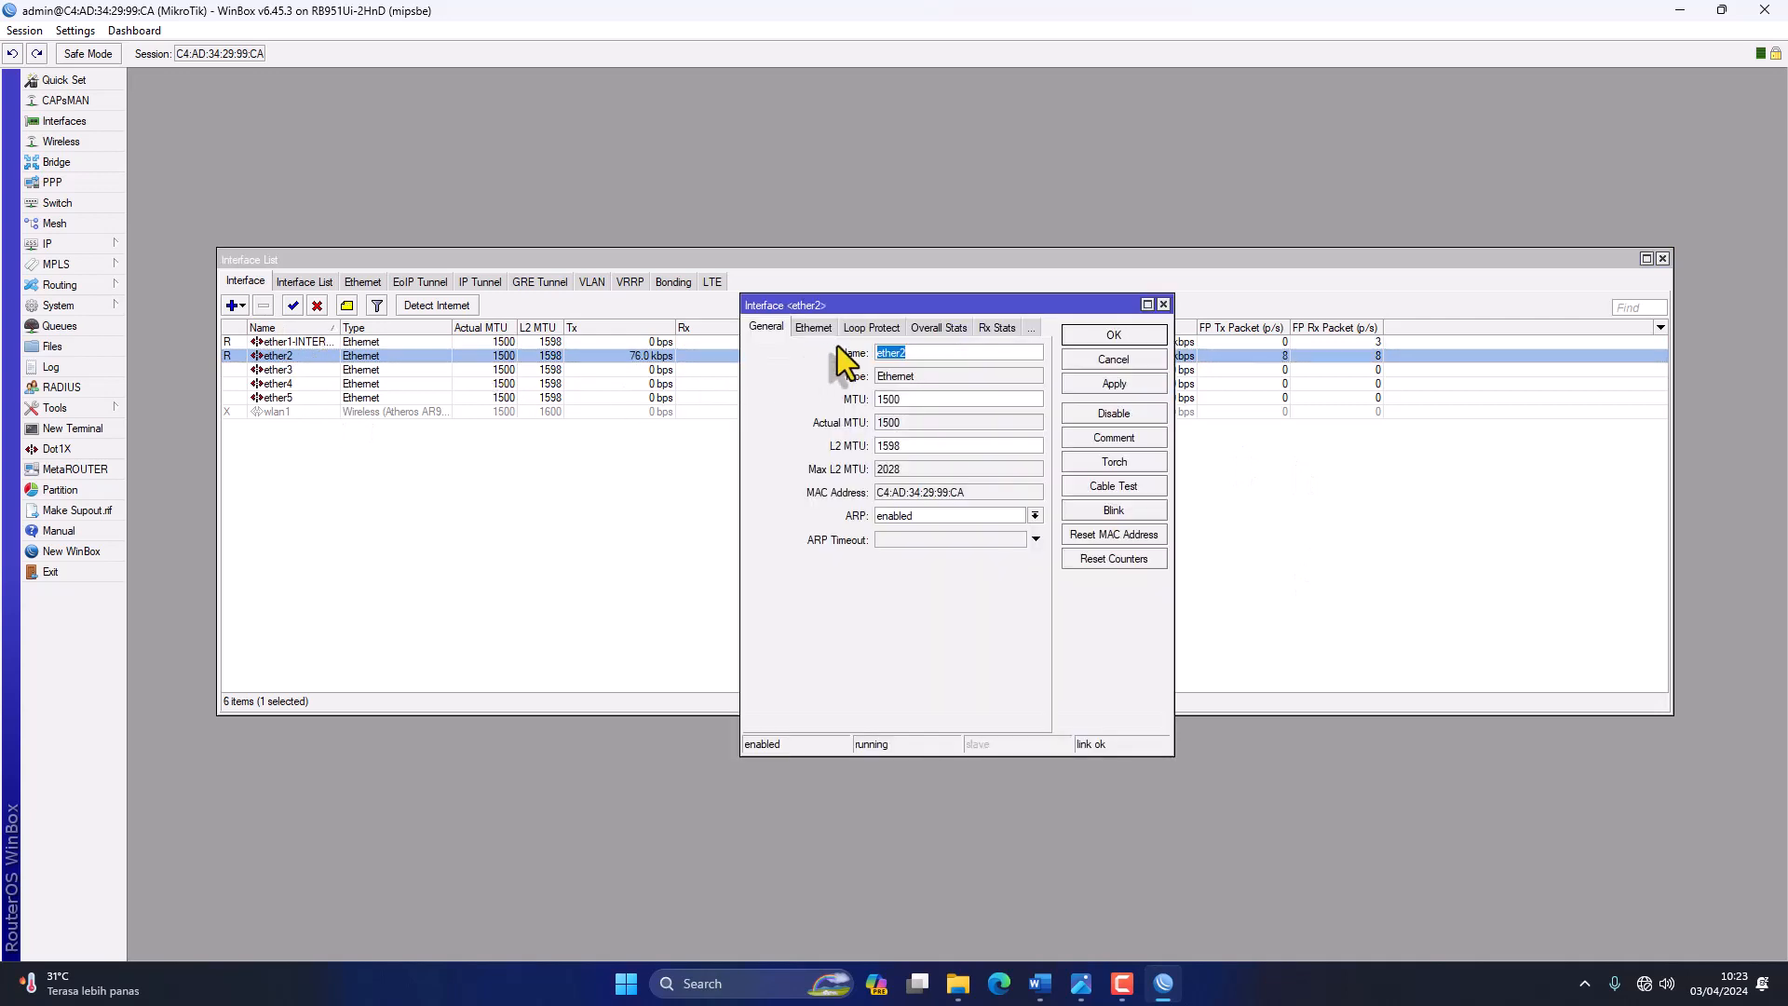
{"action": "left_click", "coordinate": [916, 354]}
{"action": "type", "text": "-VLAN"}
{"action": "left_click", "coordinate": [1126, 383]}
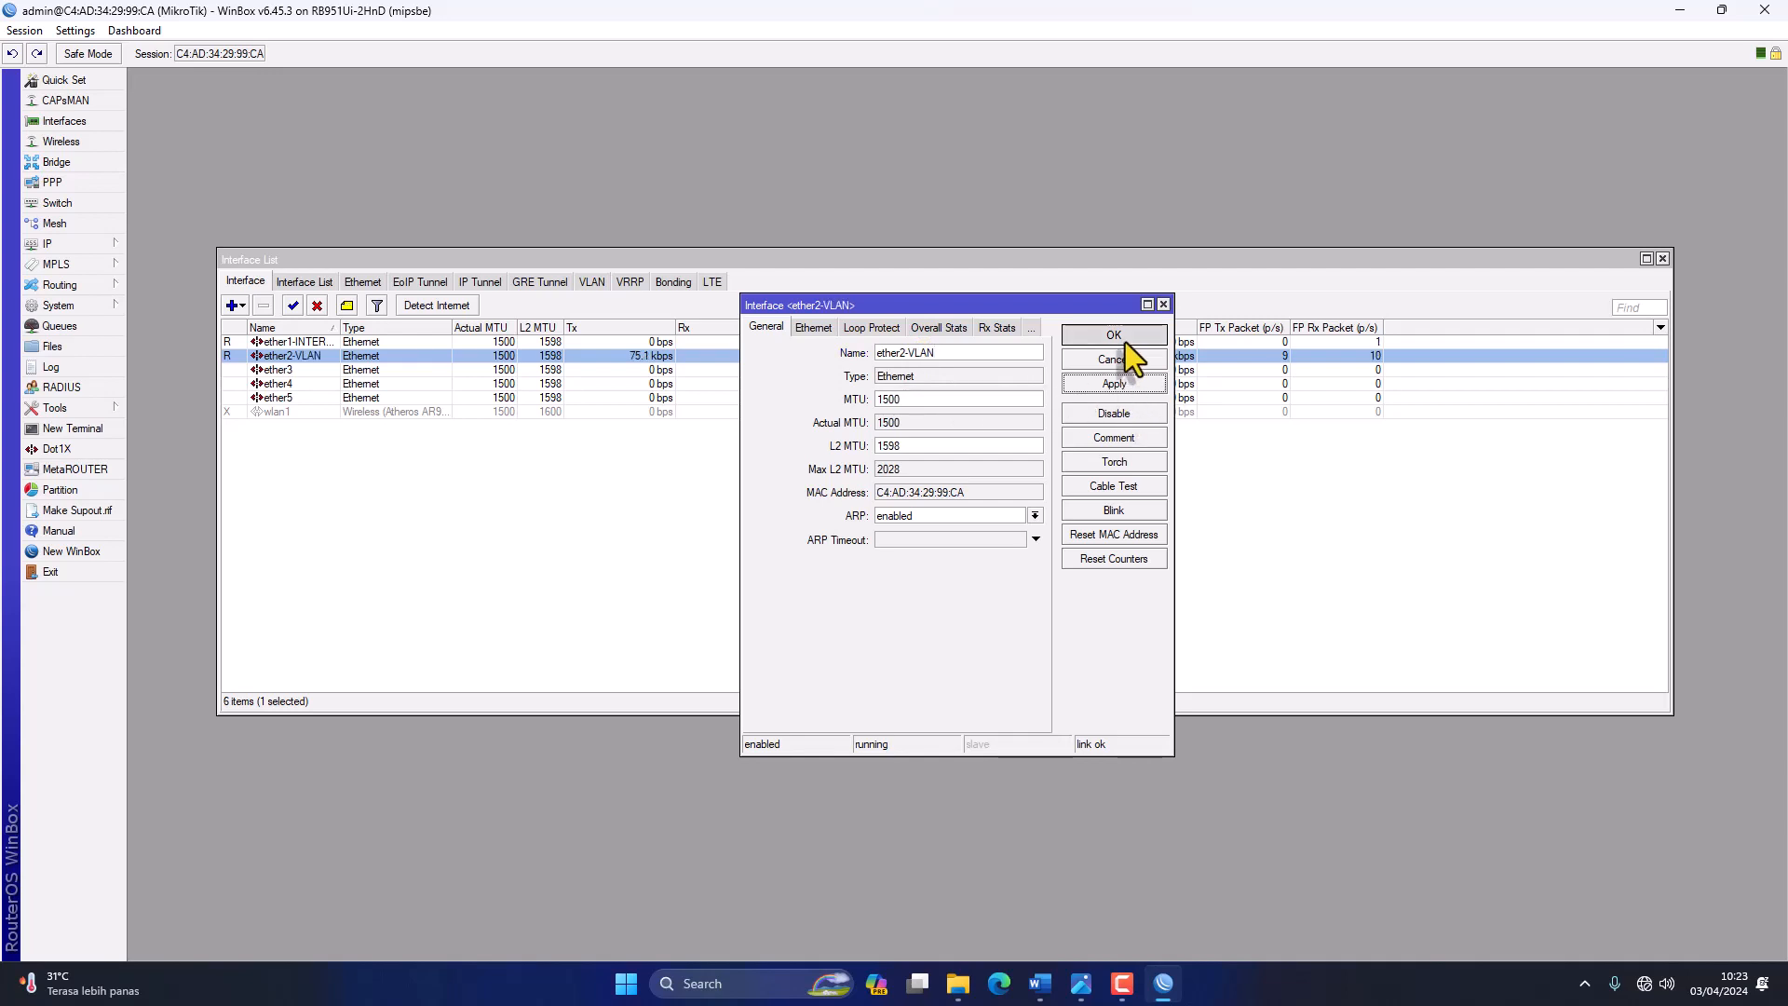
{"action": "left_click", "coordinate": [1125, 341]}
Rename the ether3 interface to ether3-R_GURU and widen the Name column to show the full interface names.
{"action": "left_click", "coordinate": [307, 412]}
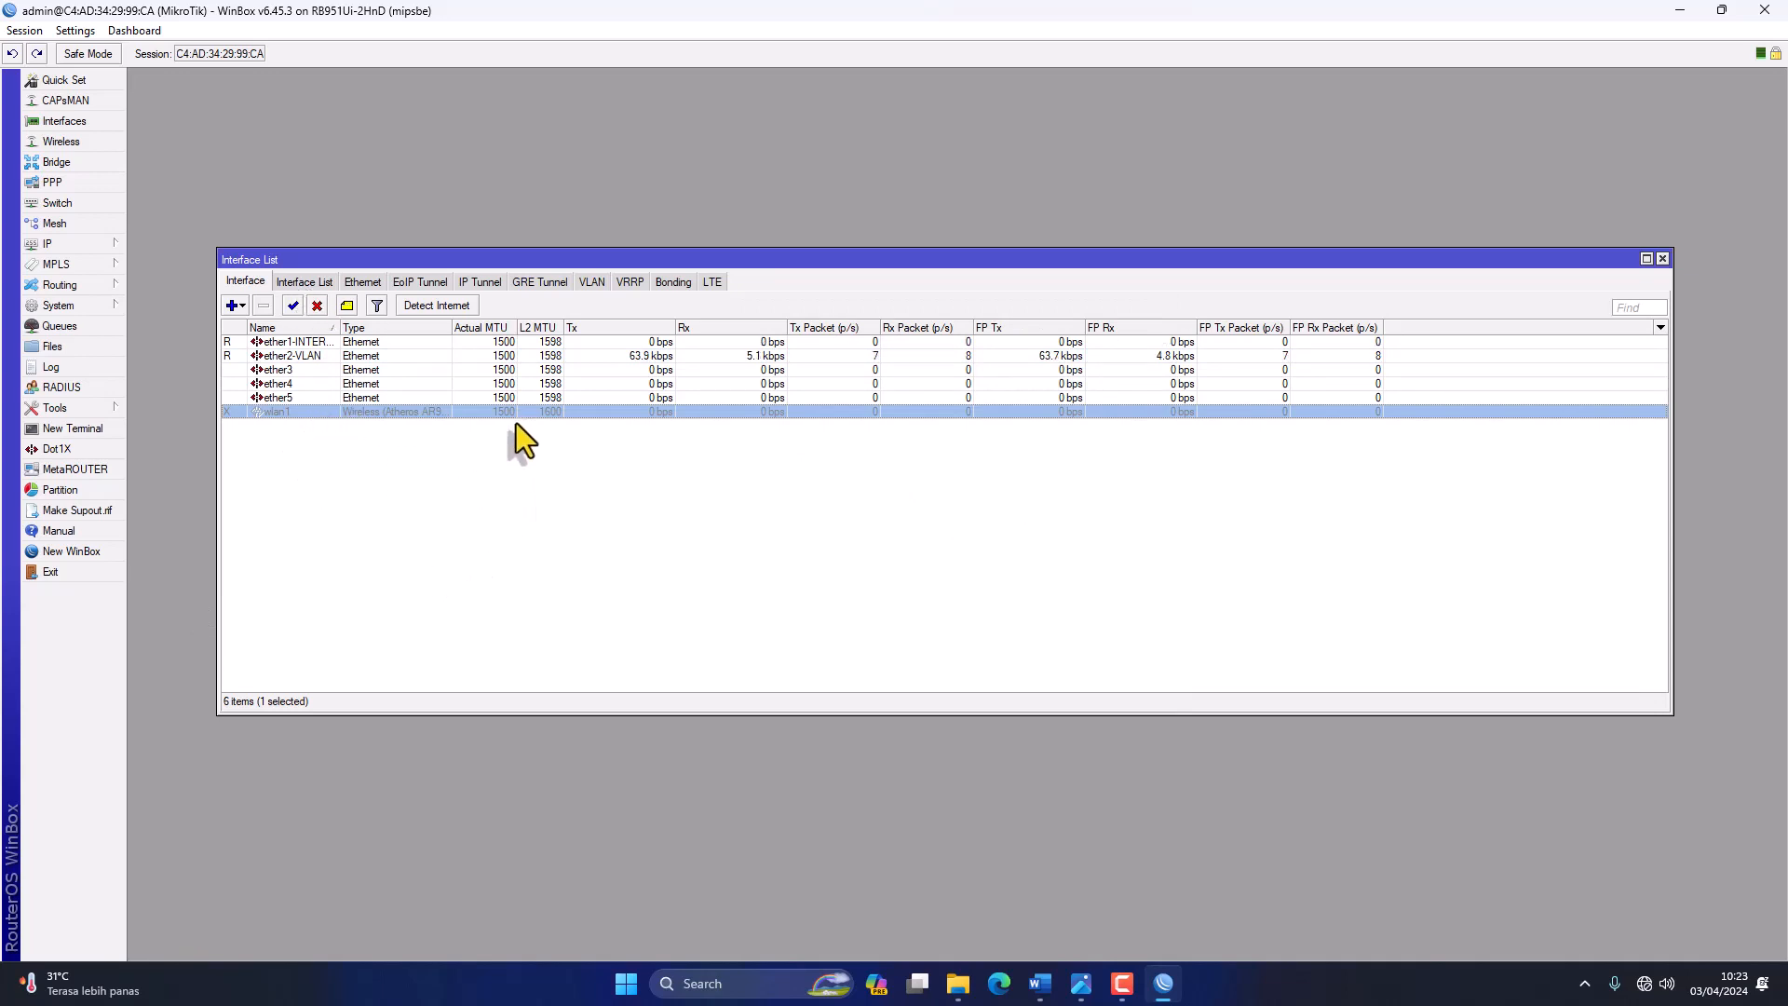
{"action": "left_click", "coordinate": [317, 370]}
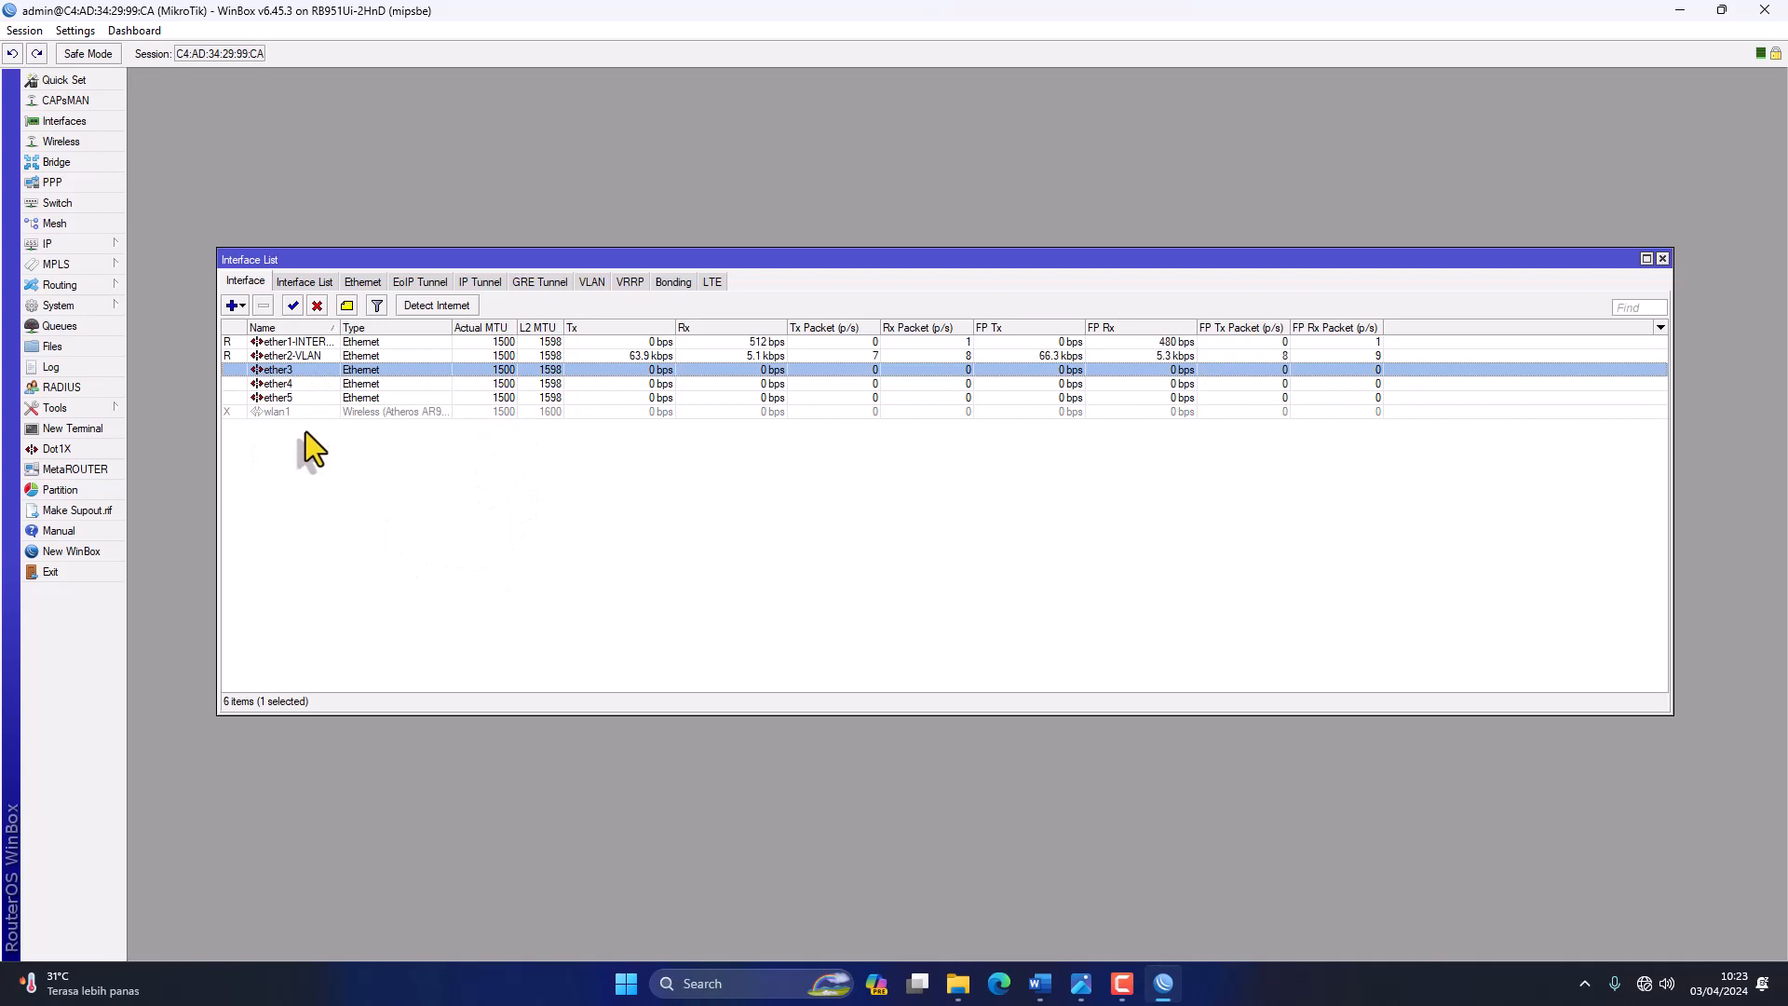
{"action": "double_click", "coordinate": [309, 372]}
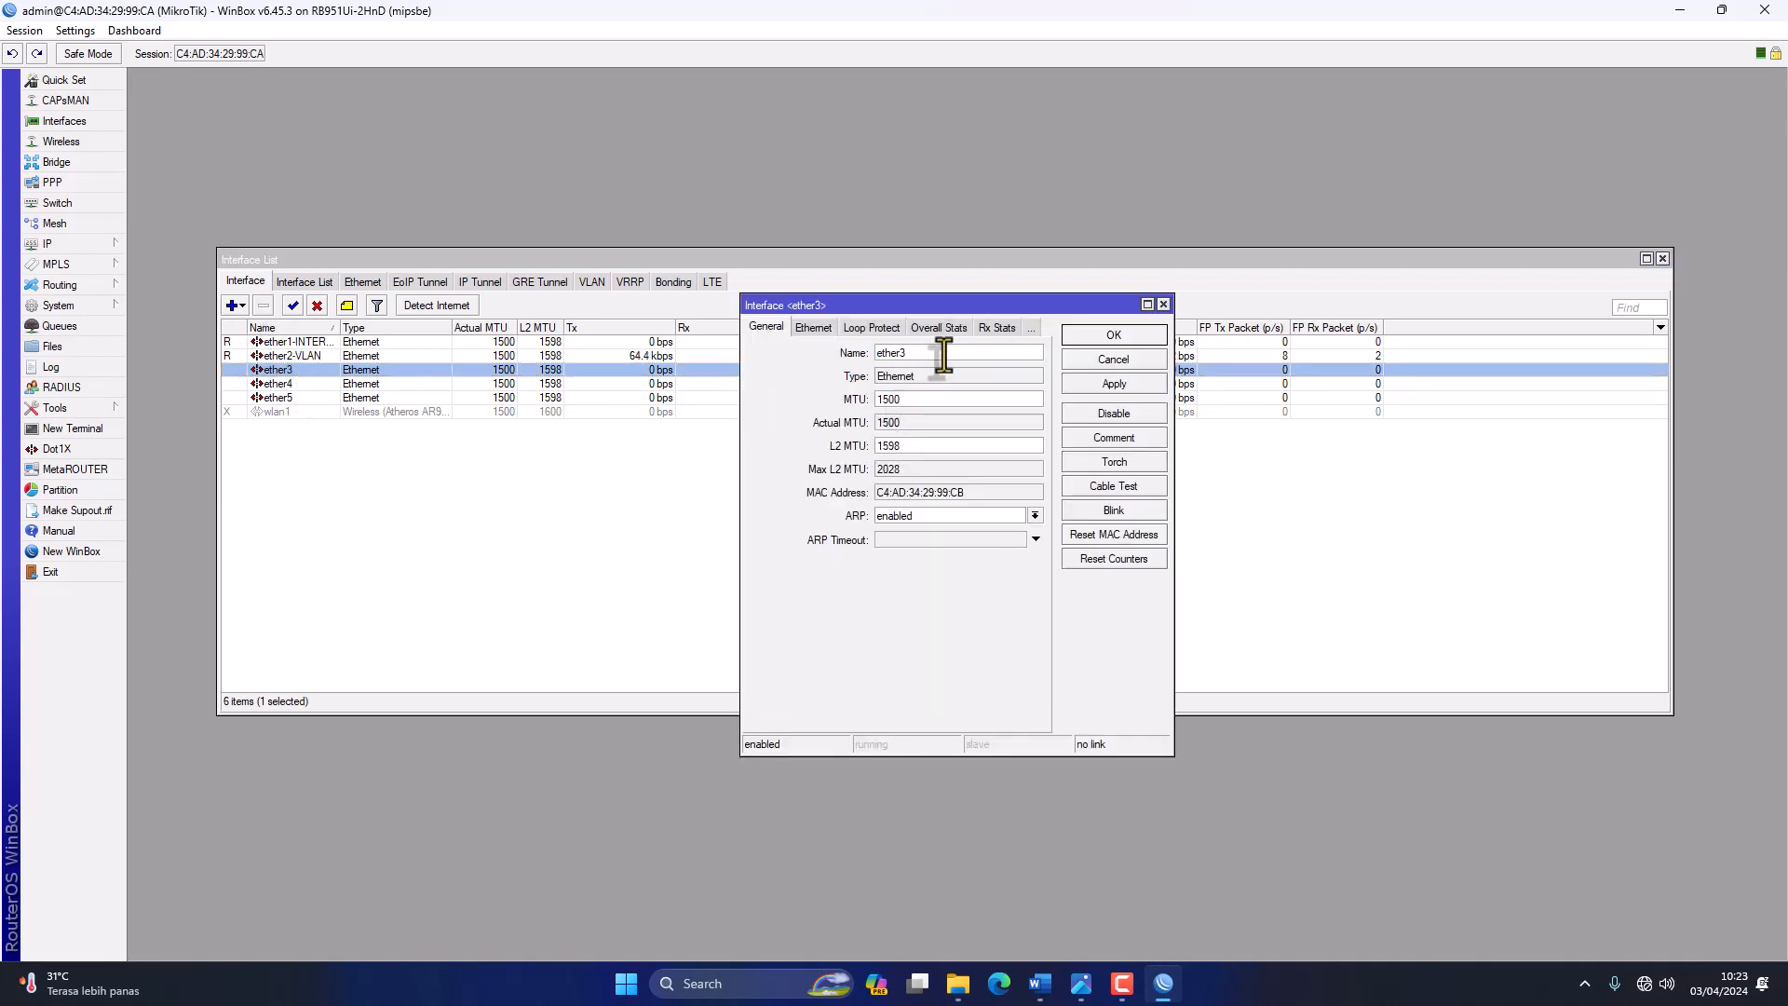
{"action": "type", "text": "-R.GURU"}
{"action": "left_click", "coordinate": [919, 352]}
{"action": "type", "text": "_"}
{"action": "left_click", "coordinate": [1114, 382]}
{"action": "left_click", "coordinate": [1129, 336]}
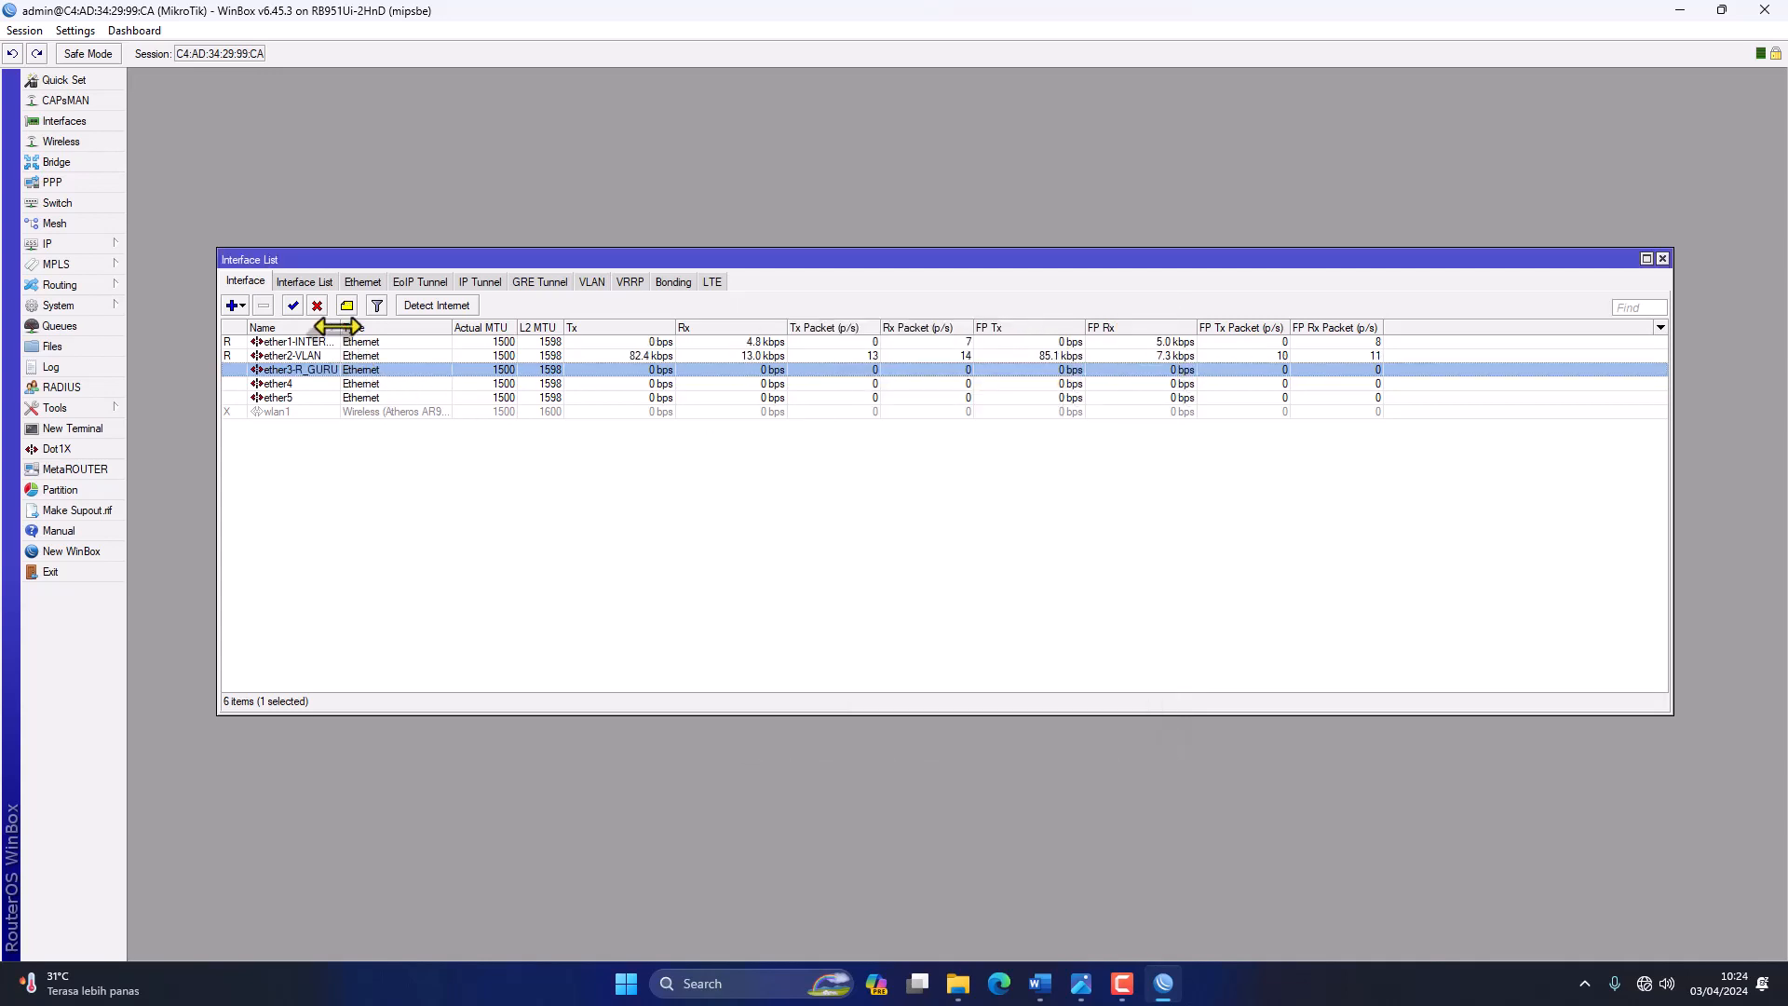
{"action": "left_click_drag", "start_coordinate": [337, 326], "coordinate": [476, 326]}
{"action": "left_click", "coordinate": [377, 428]}
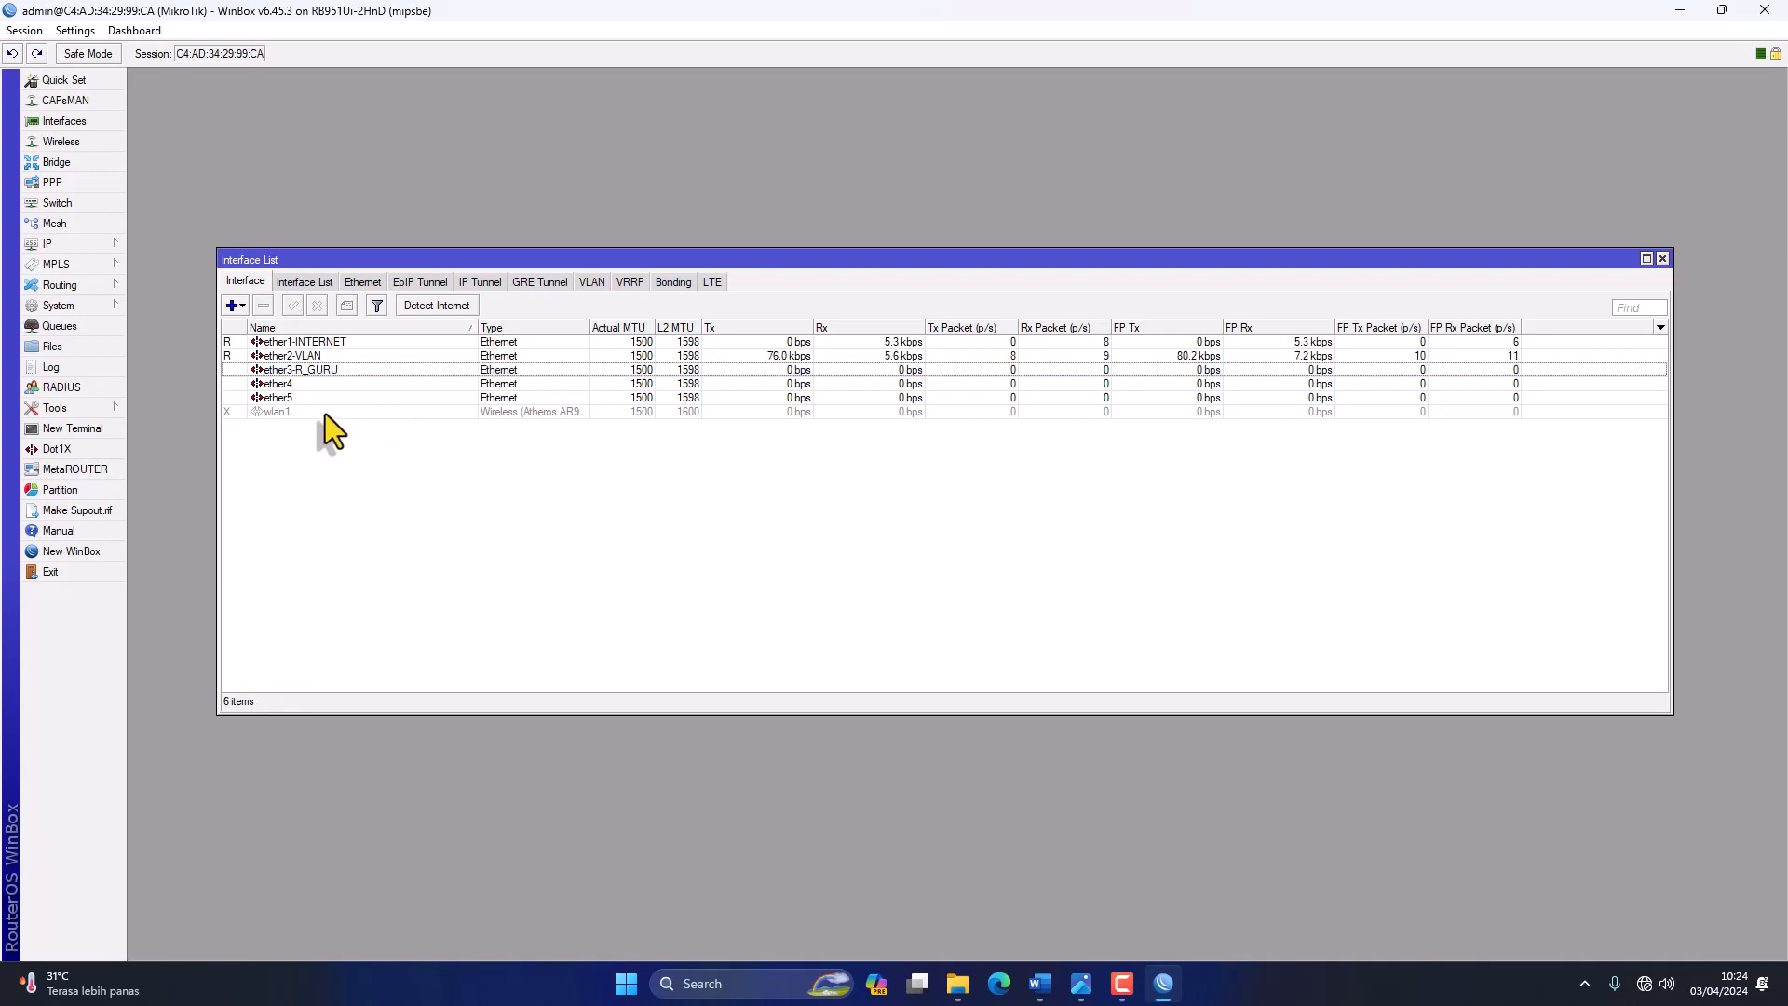
Consult the network topology image and rename the wlan1 interface to wlan1-WIRELESS.
{"action": "left_click", "coordinate": [1081, 983]}
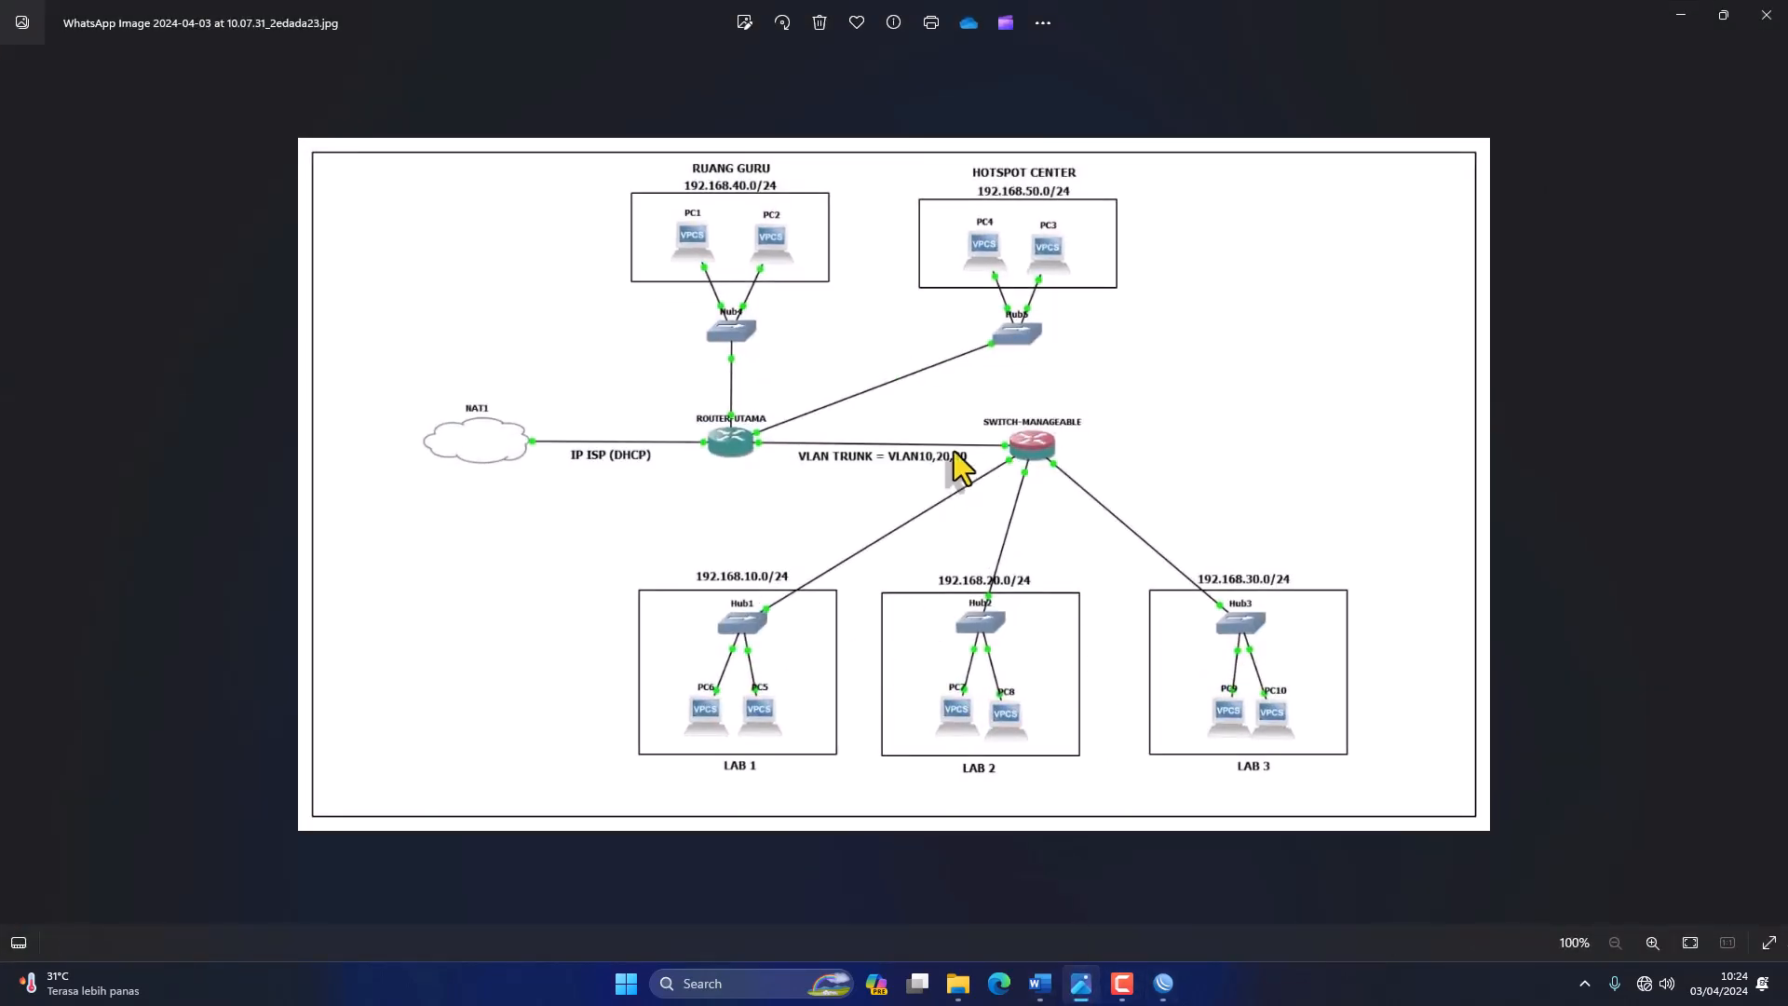
{"action": "left_click", "coordinate": [1678, 17]}
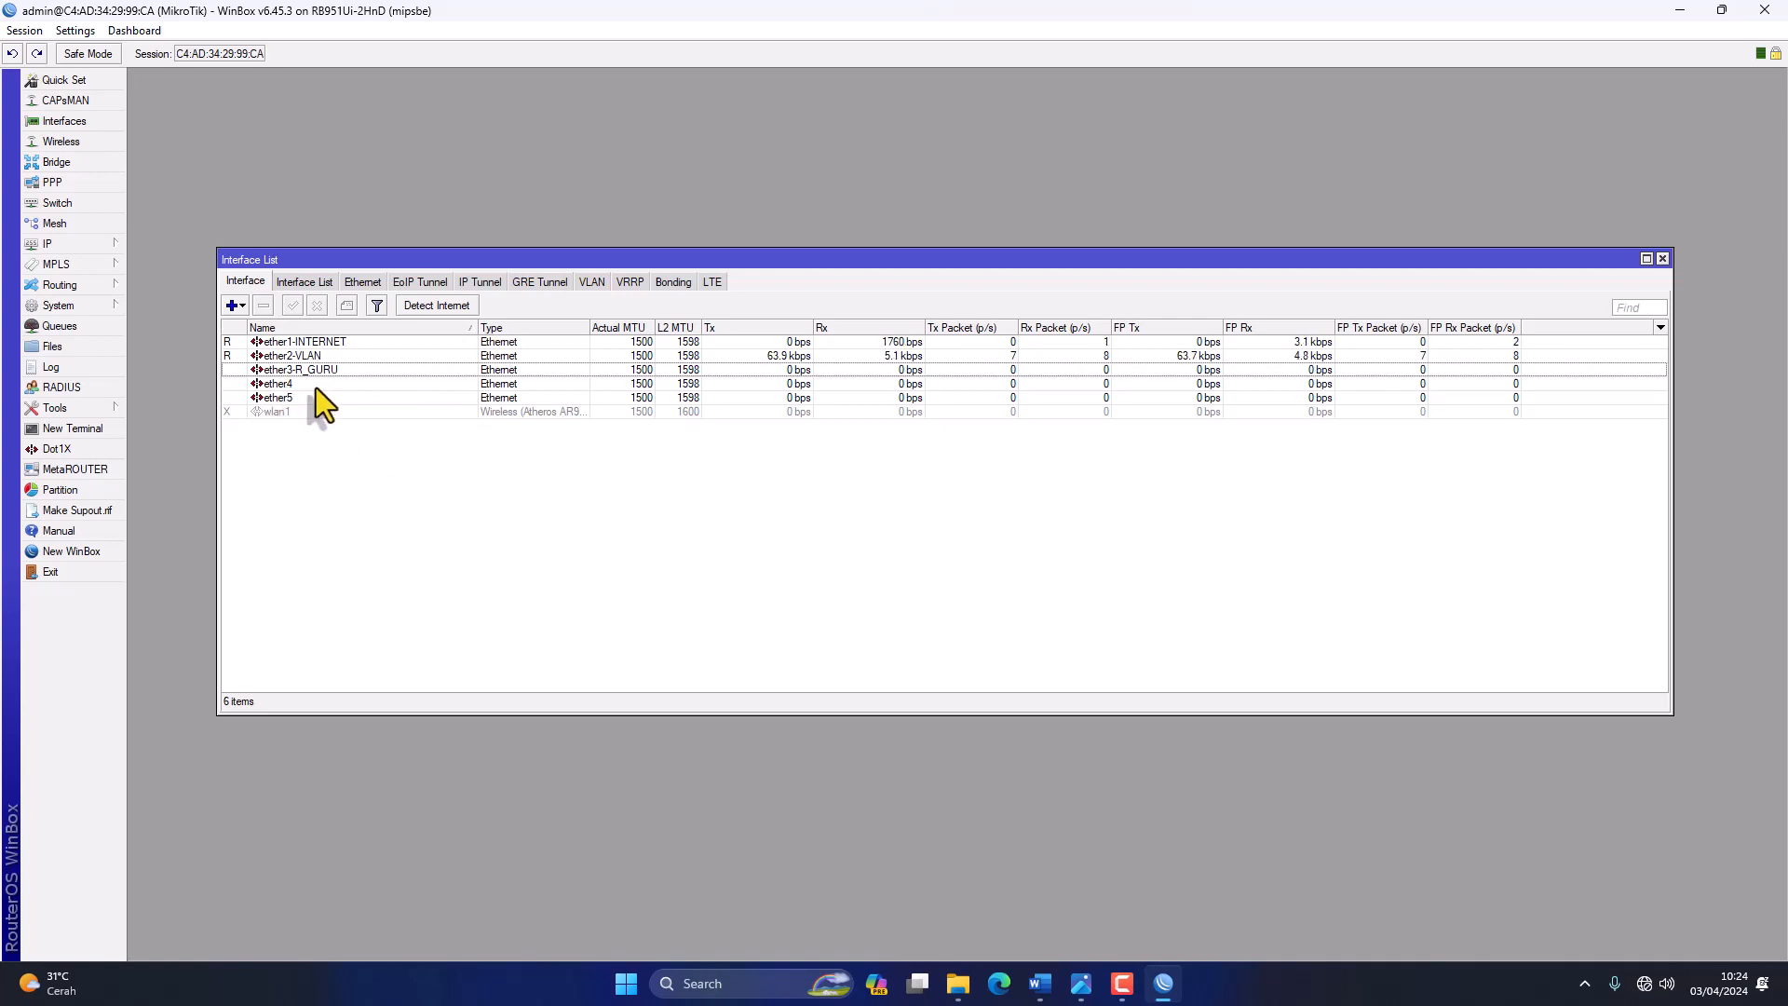
{"action": "left_click", "coordinate": [318, 413]}
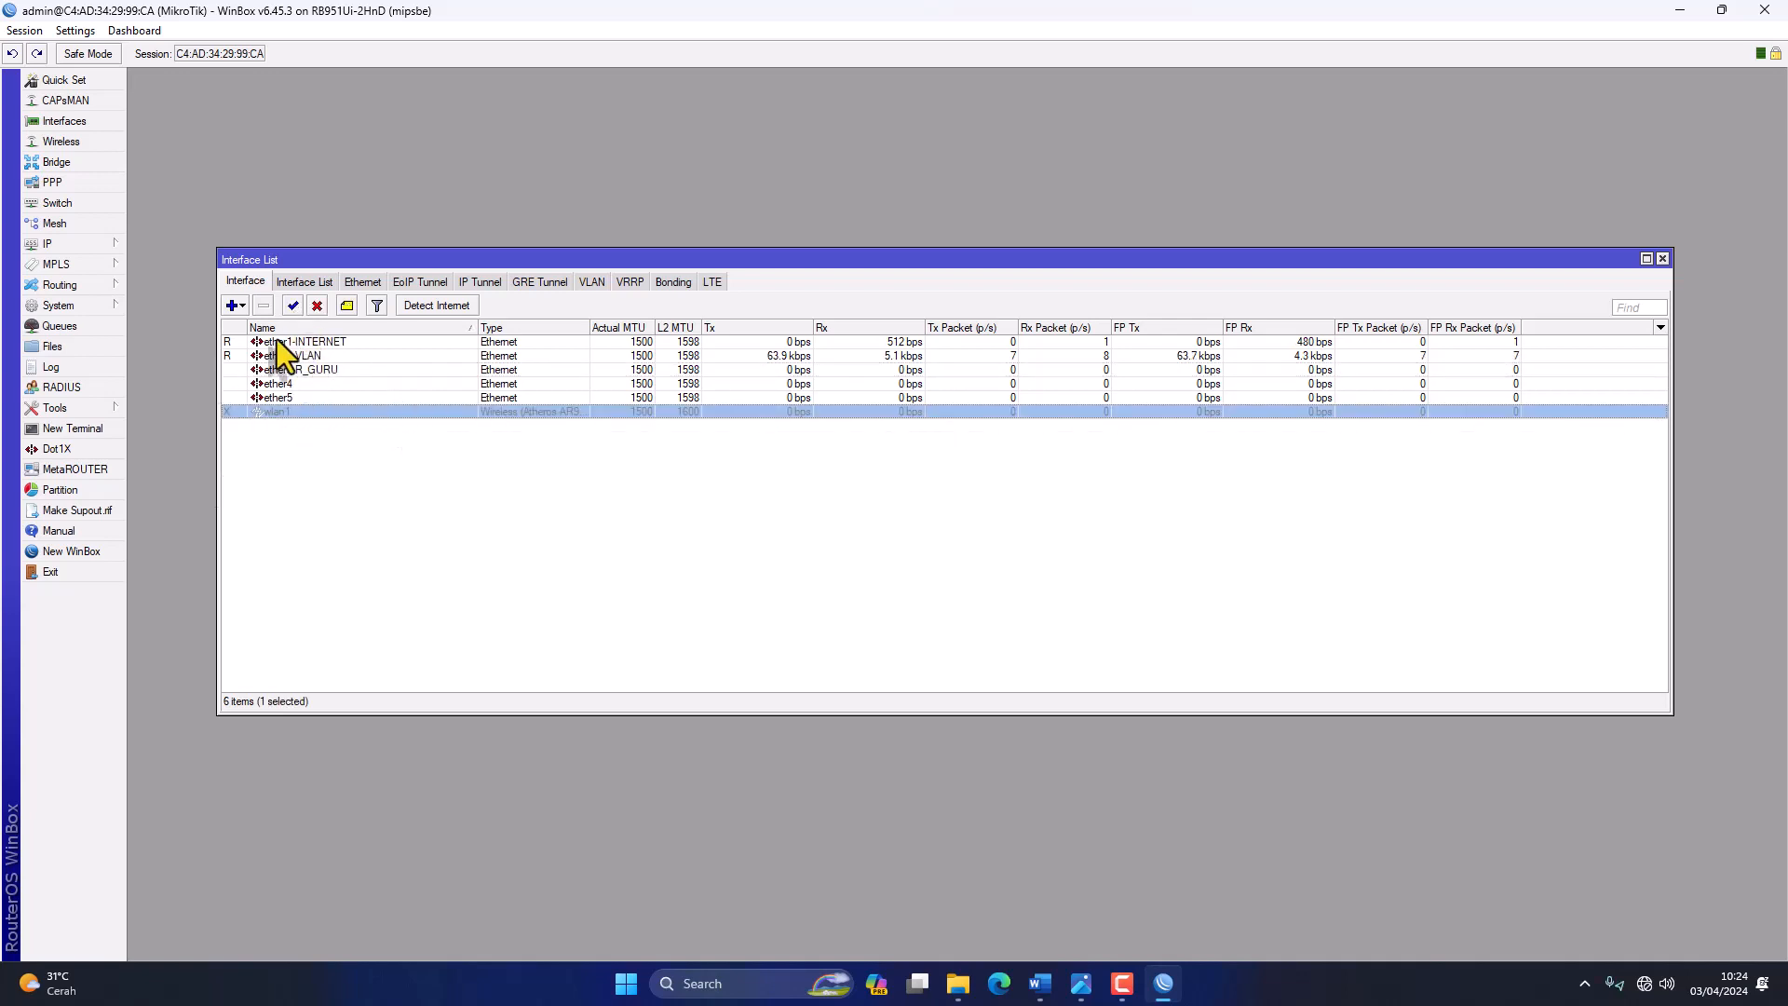
{"action": "double_click", "coordinate": [313, 412]}
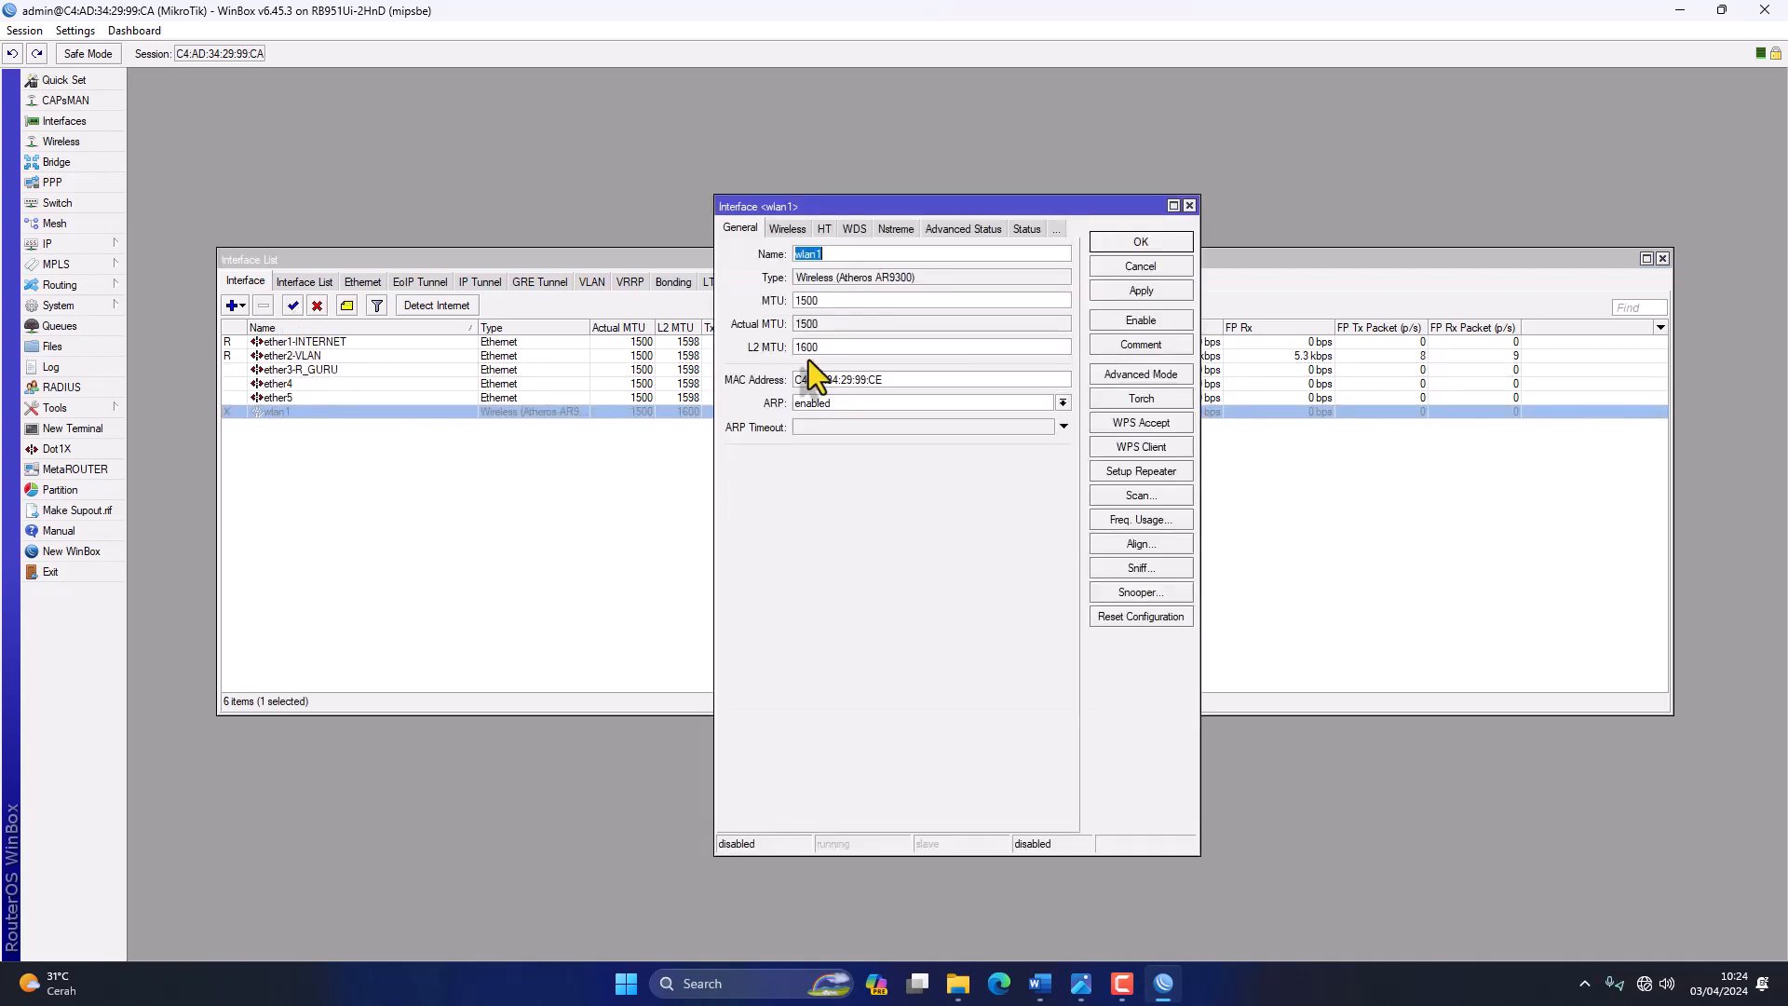
{"action": "left_click", "coordinate": [852, 253]}
{"action": "type", "text": "_"}
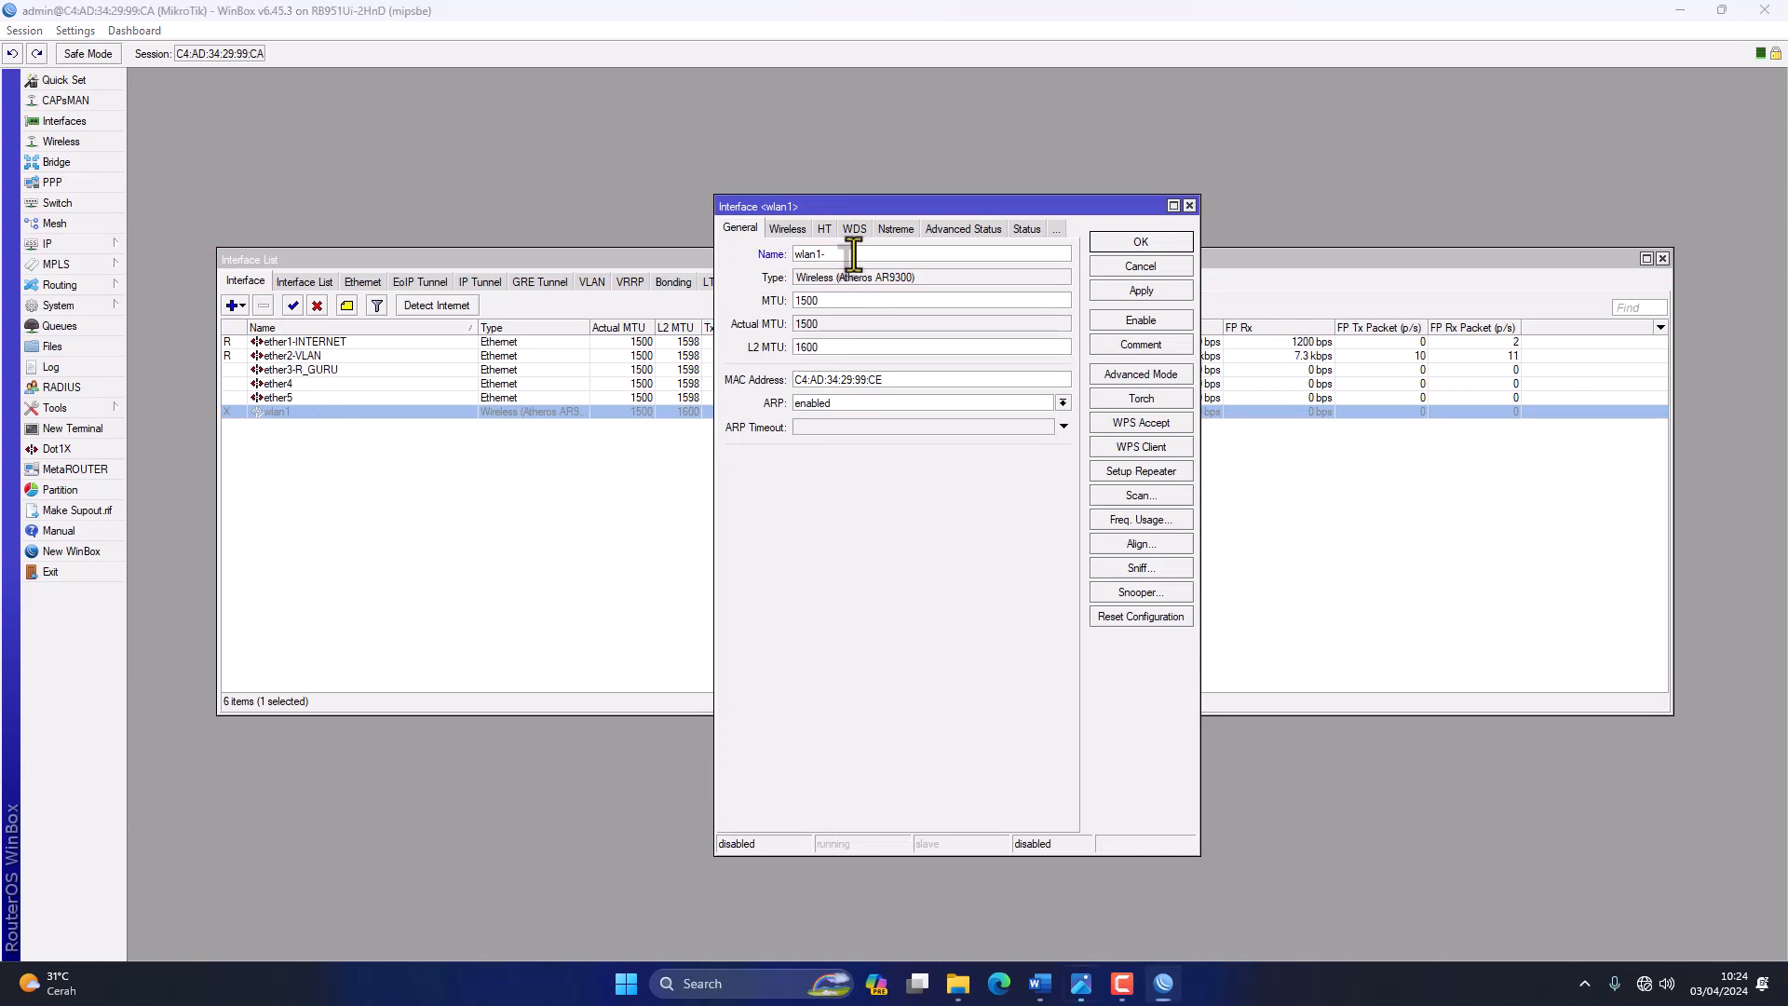
{"action": "key", "text": "alt+Tab"}
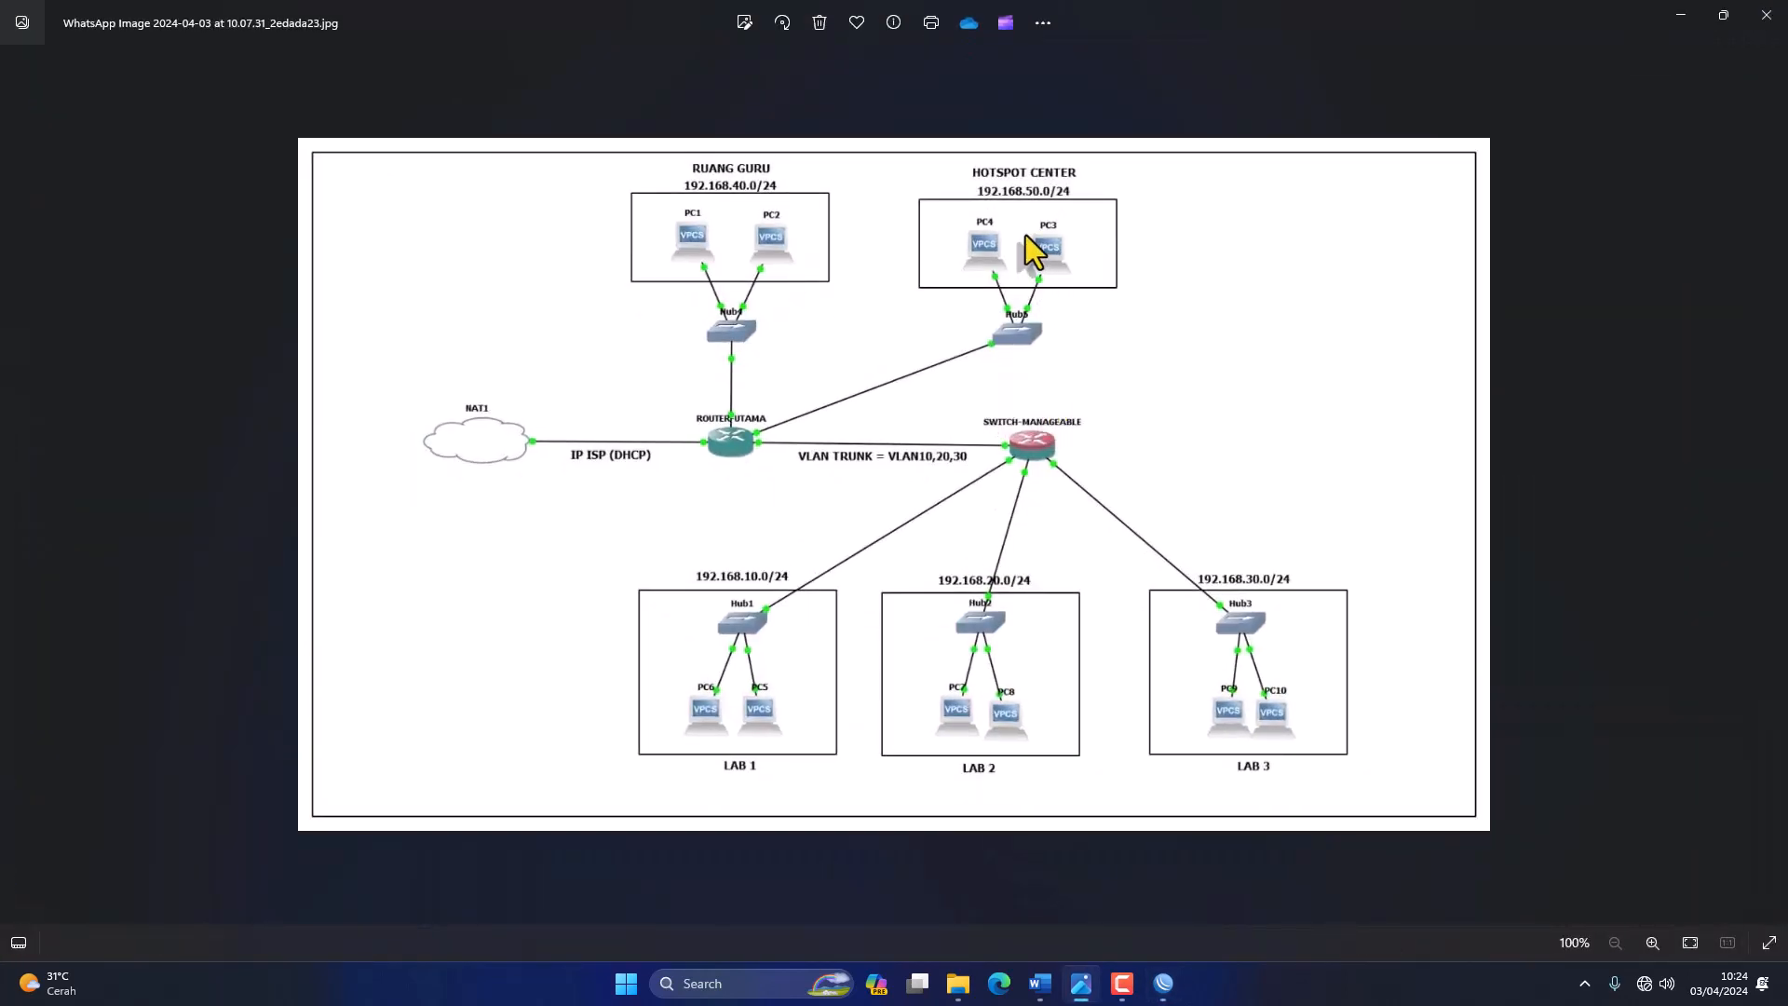
{"action": "key", "text": "alt+Tab"}
{"action": "left_click", "coordinate": [829, 254]}
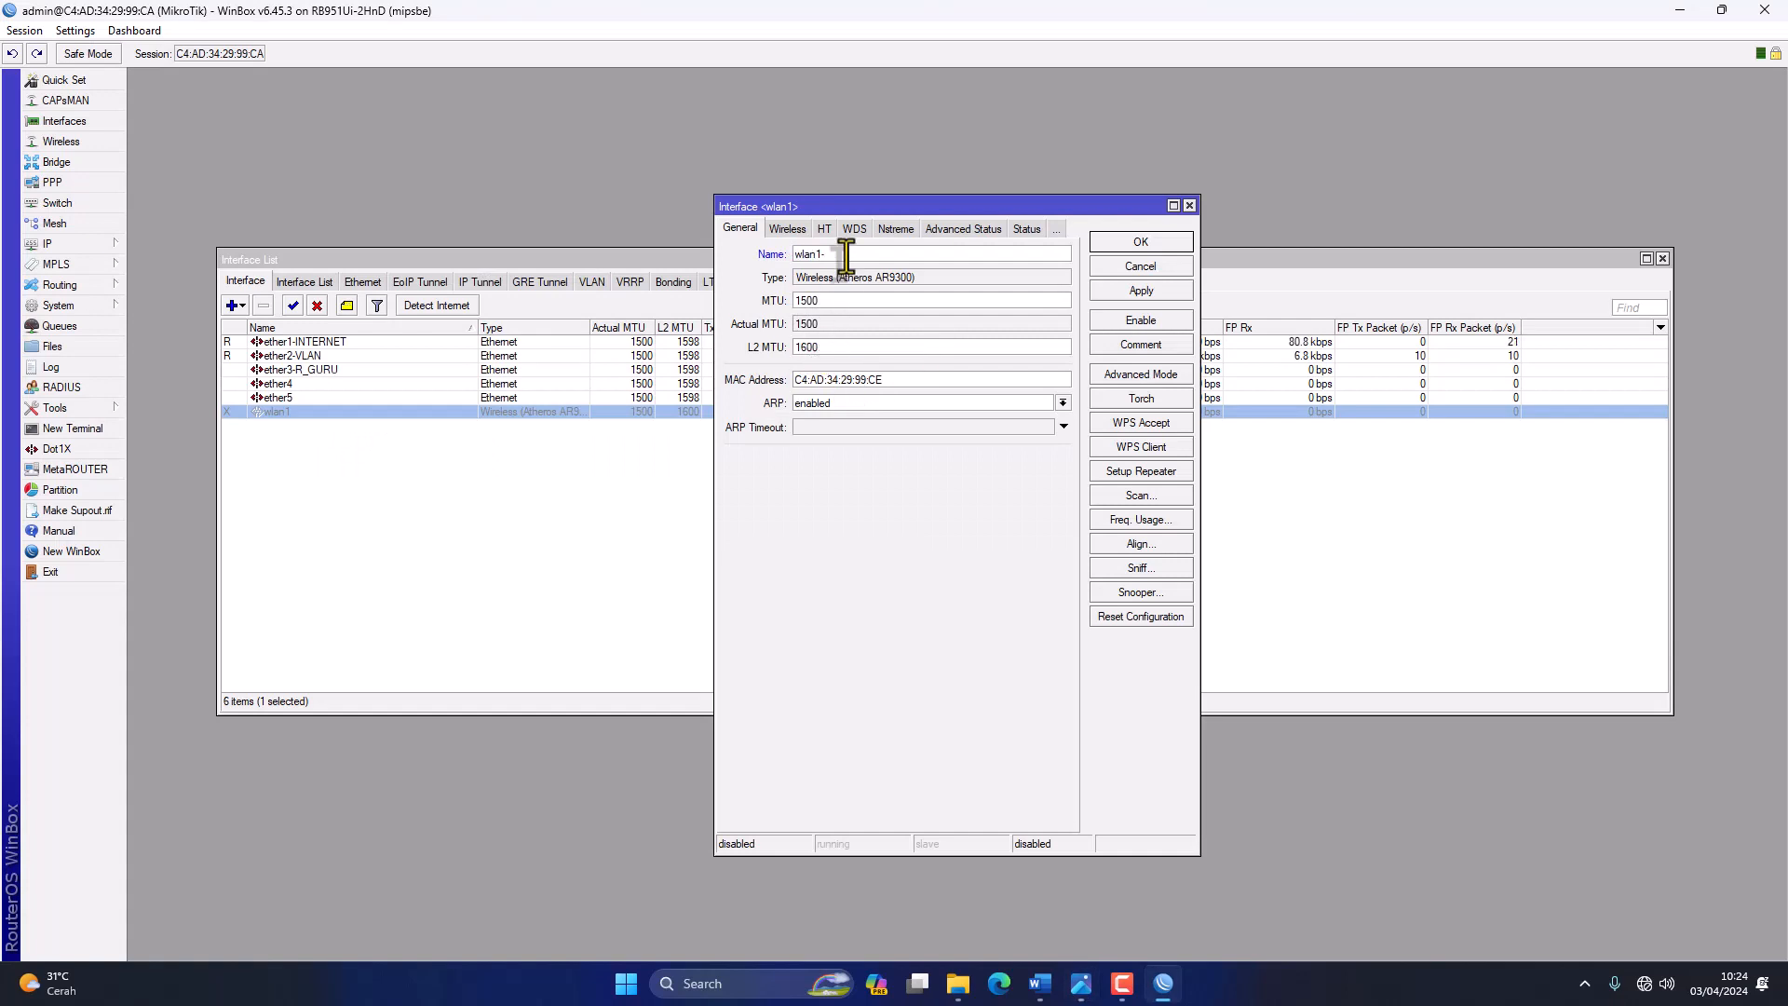
{"action": "type", "text": "WIRELESS"}
{"action": "left_click", "coordinate": [1141, 291]}
{"action": "left_click", "coordinate": [1136, 241]}
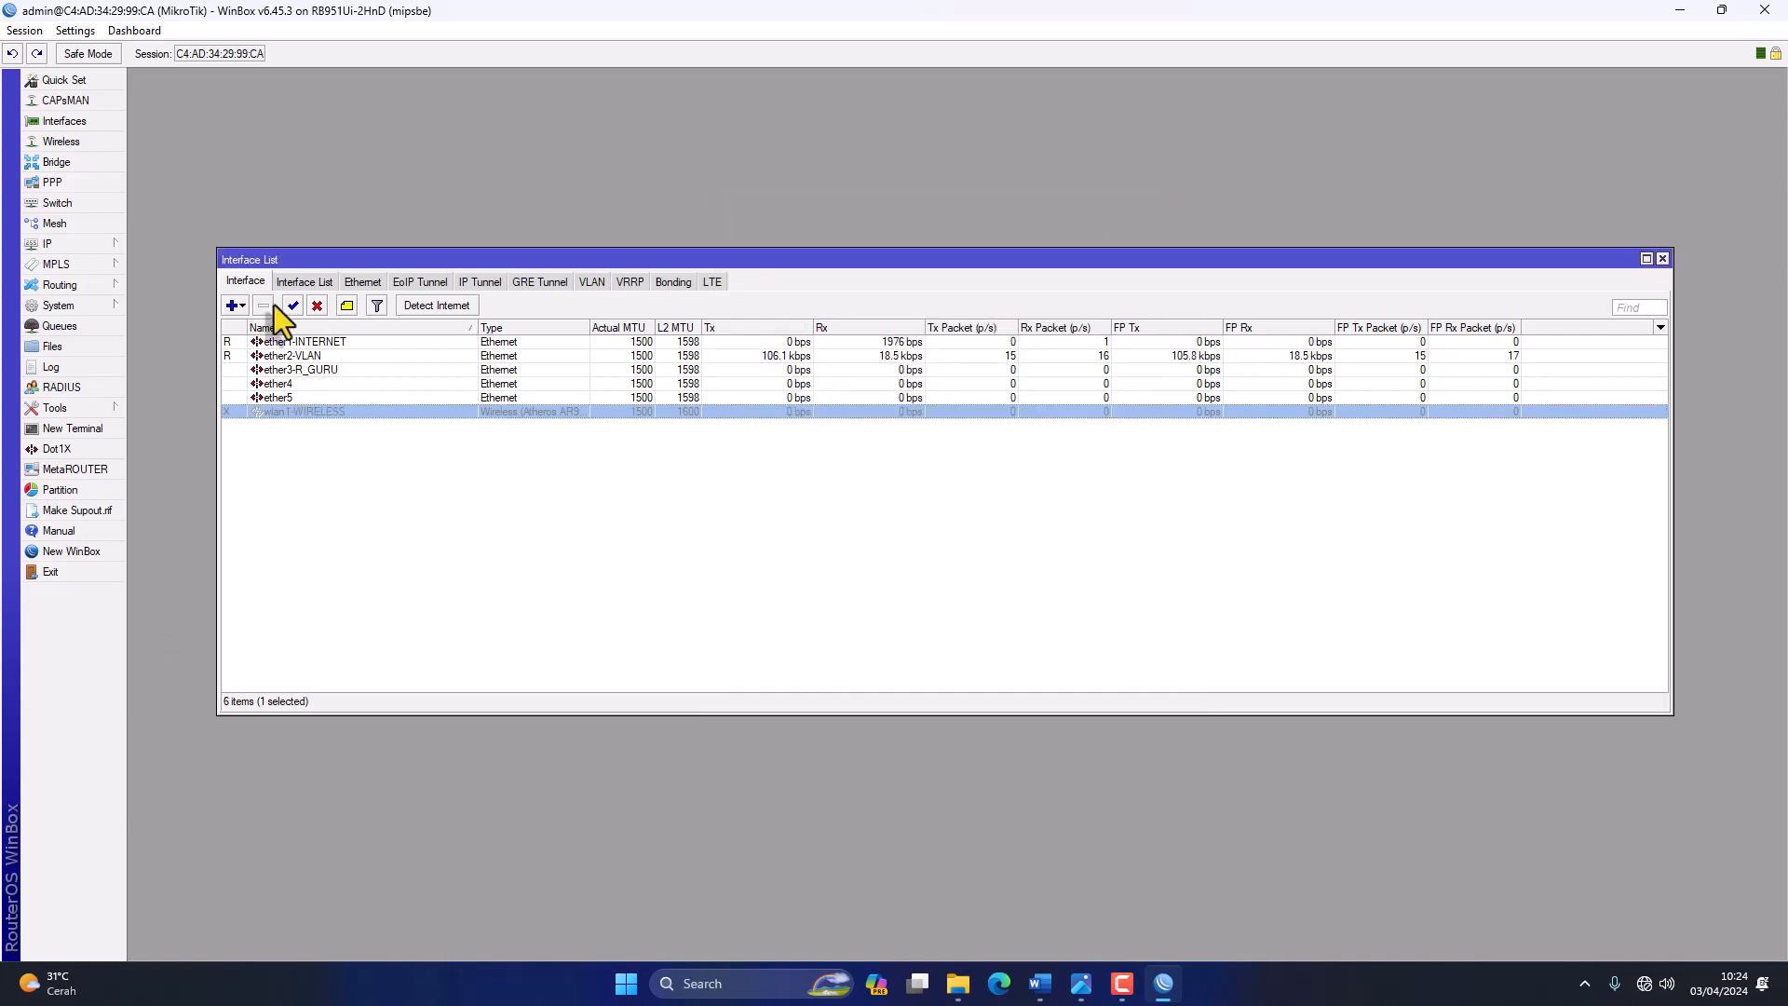
Enable the wlan1-WIRELESS interface and close the interface list.
{"action": "left_click", "coordinate": [292, 305]}
{"action": "left_click", "coordinate": [366, 496]}
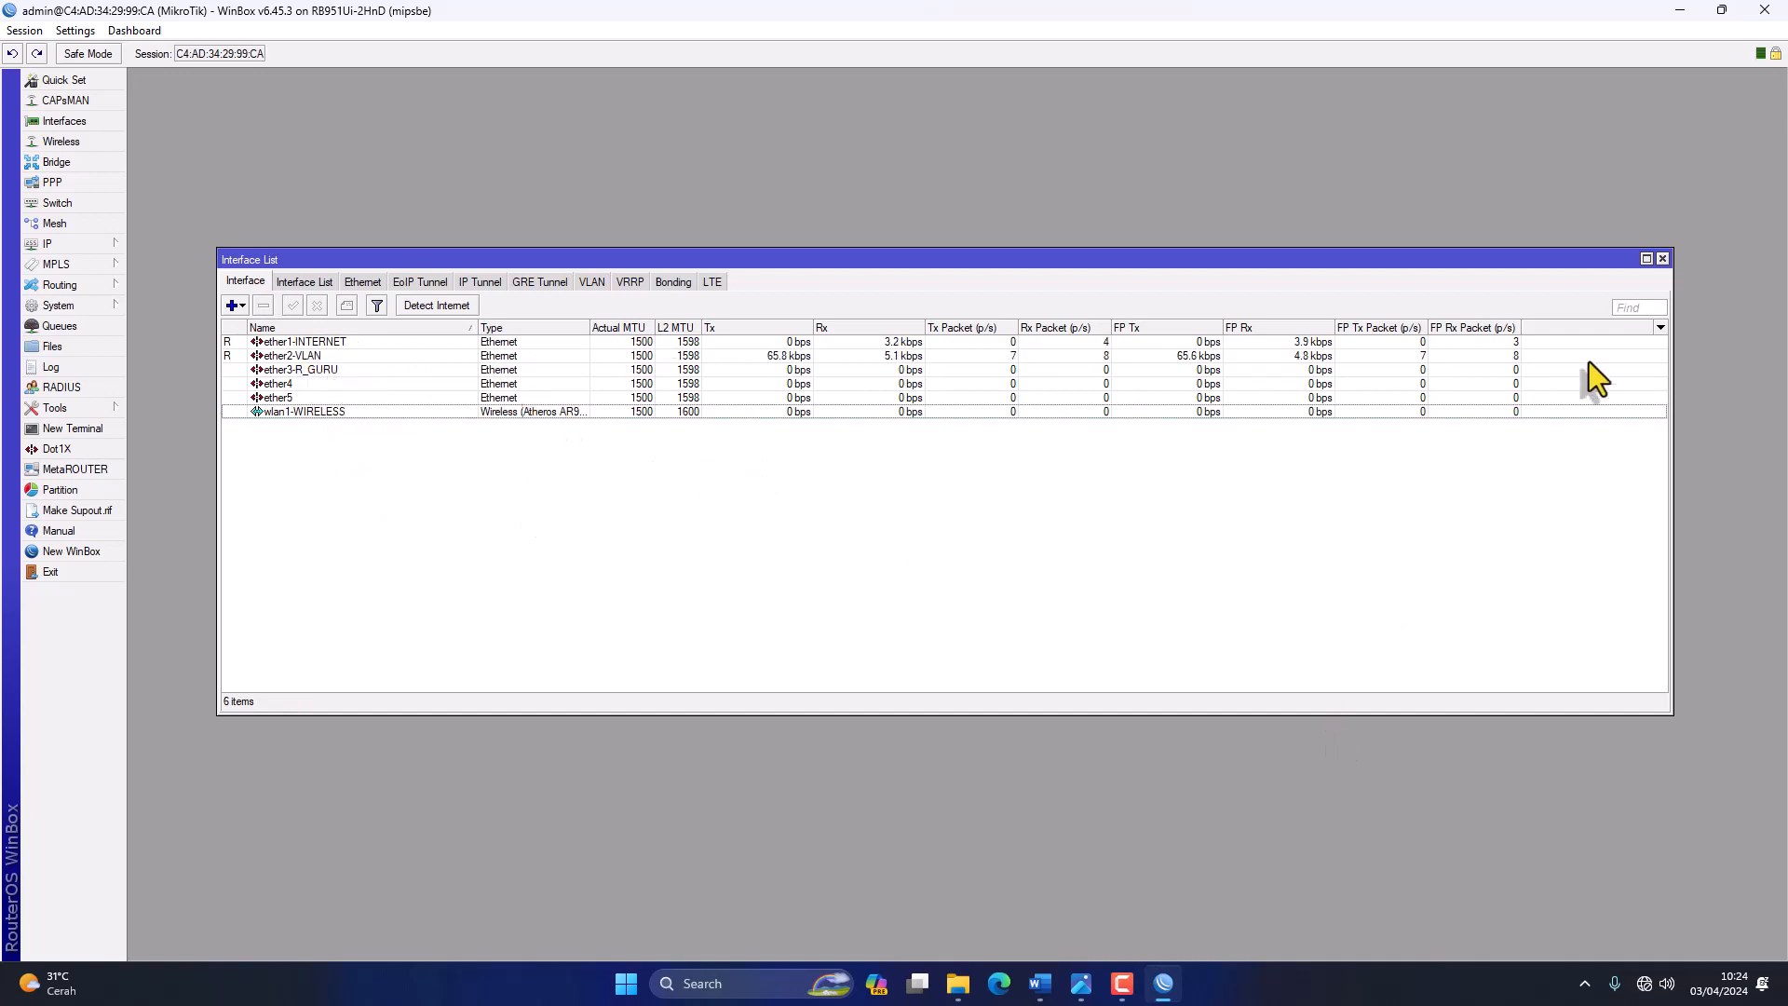
{"action": "left_click", "coordinate": [1662, 259]}
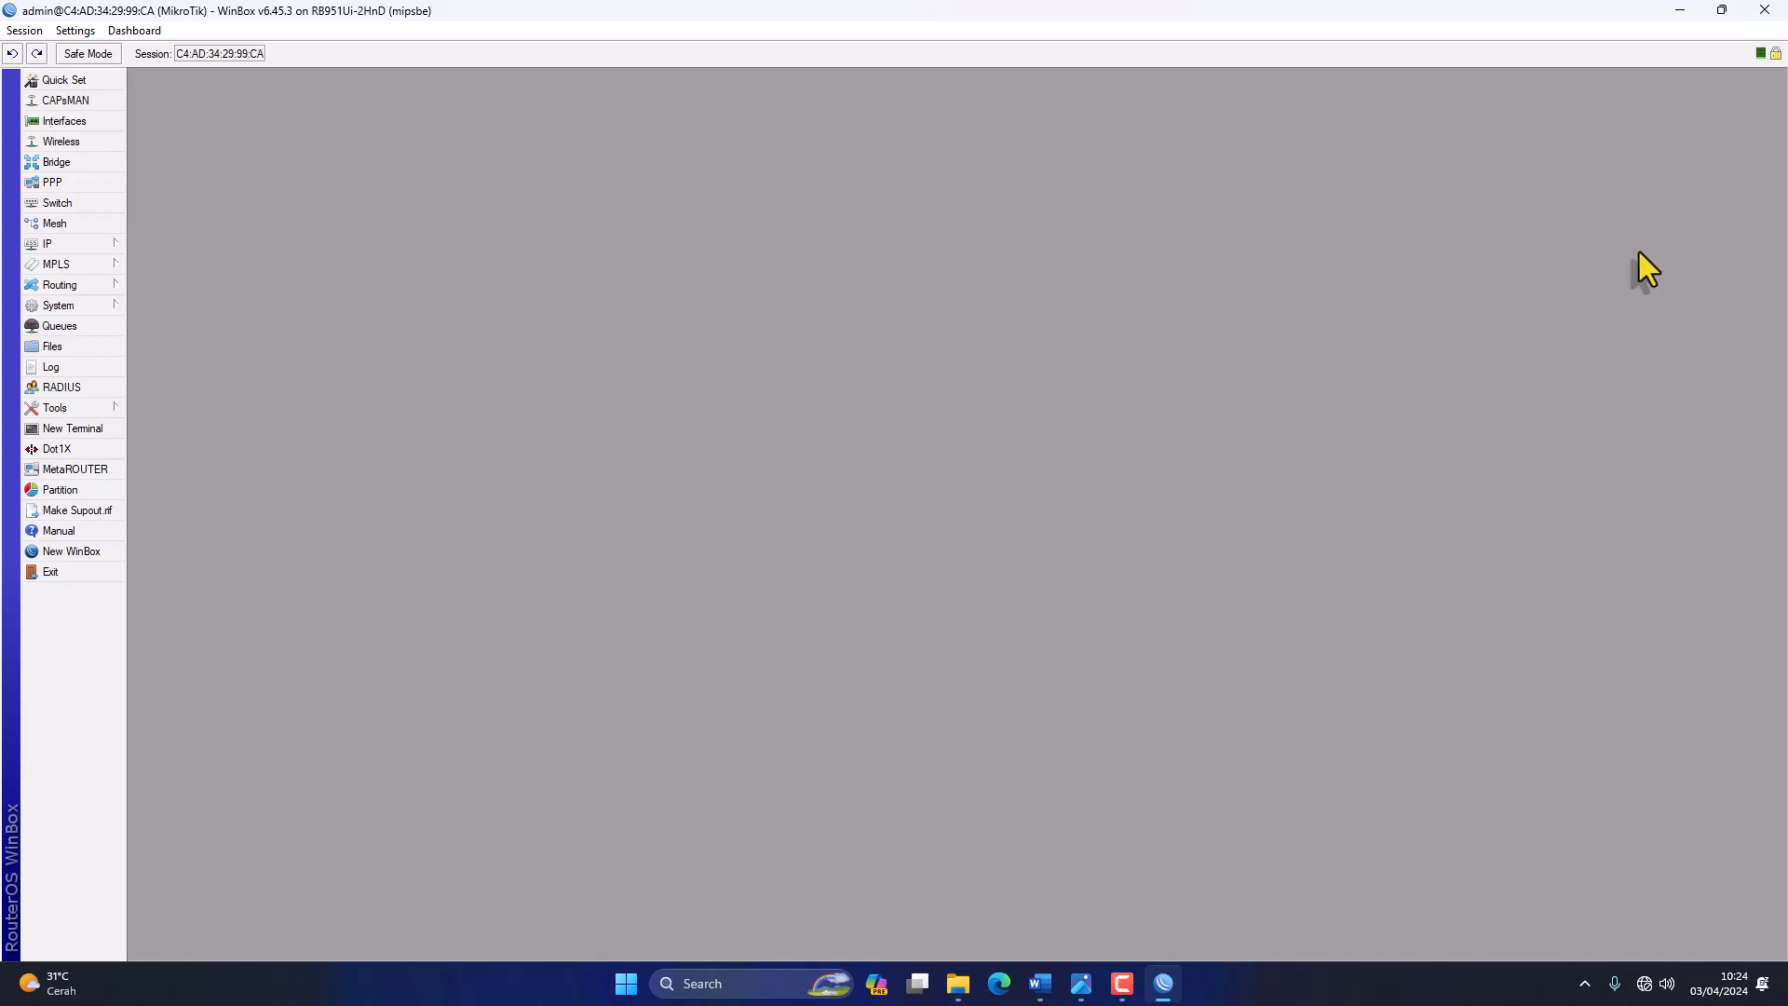
Add a DHCP client on ether1-INTERNET with peer DNS, peer NTP and the default route enabled, and close the DHCP client list.
{"action": "left_click", "coordinate": [75, 246]}
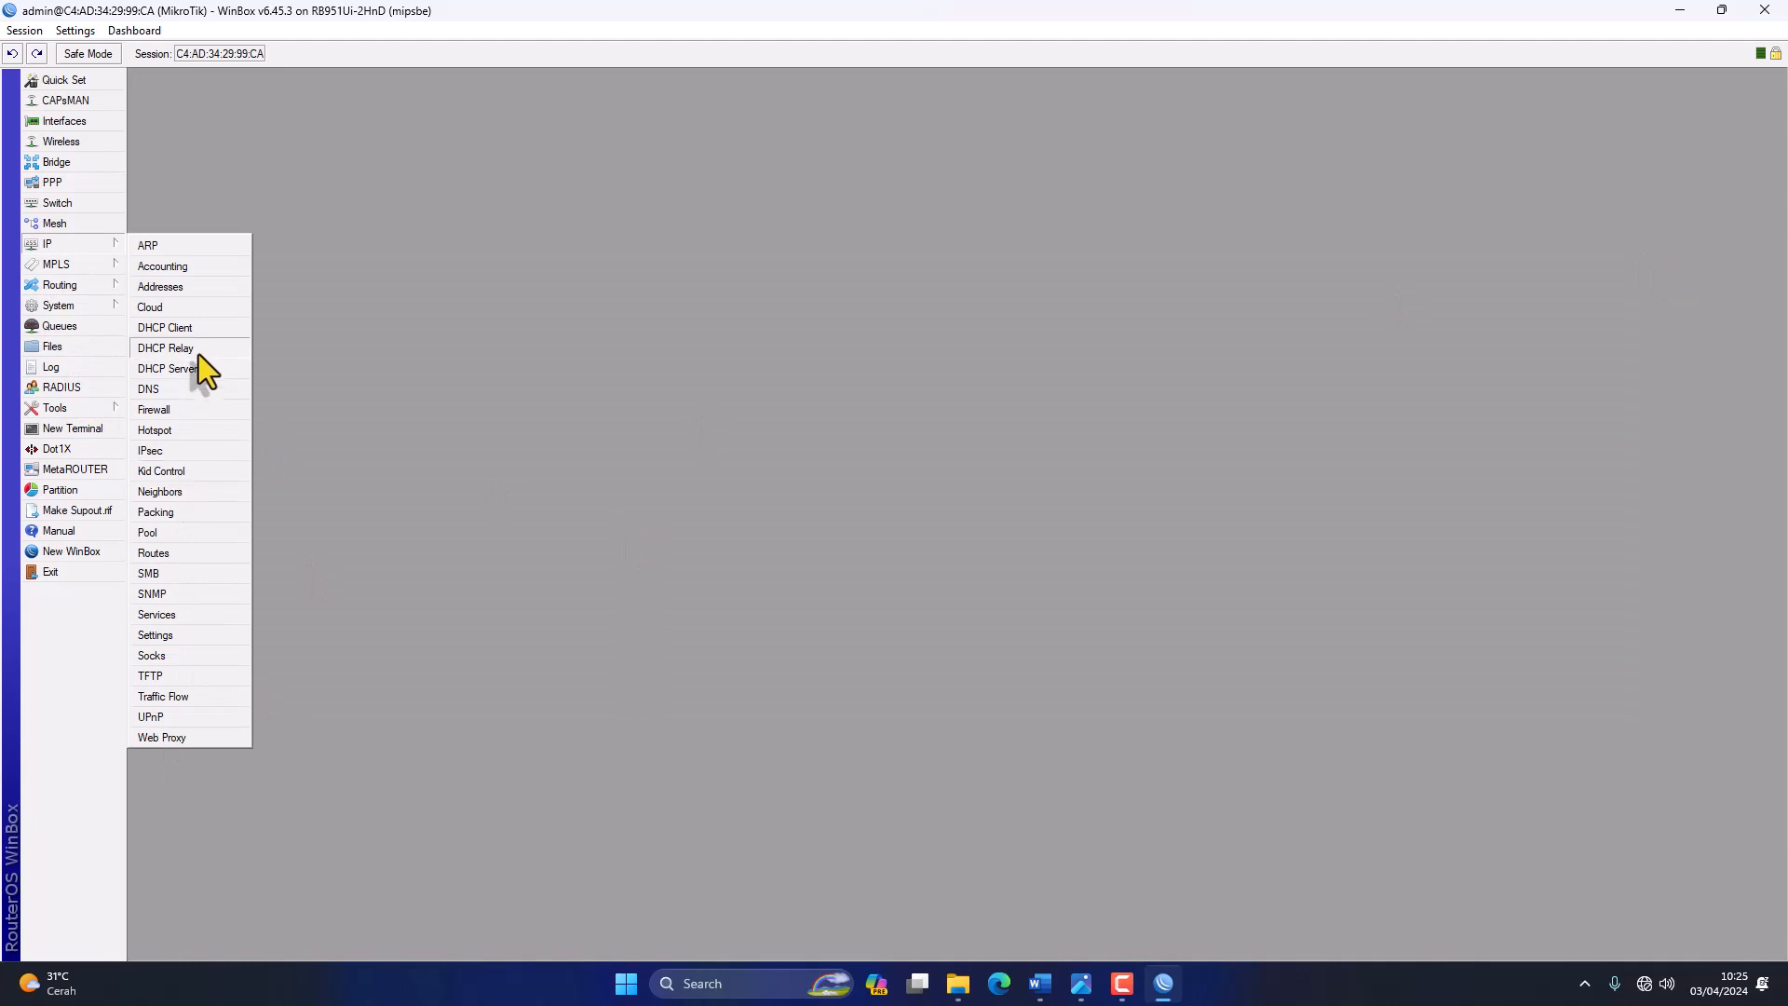
{"action": "left_click", "coordinate": [193, 324]}
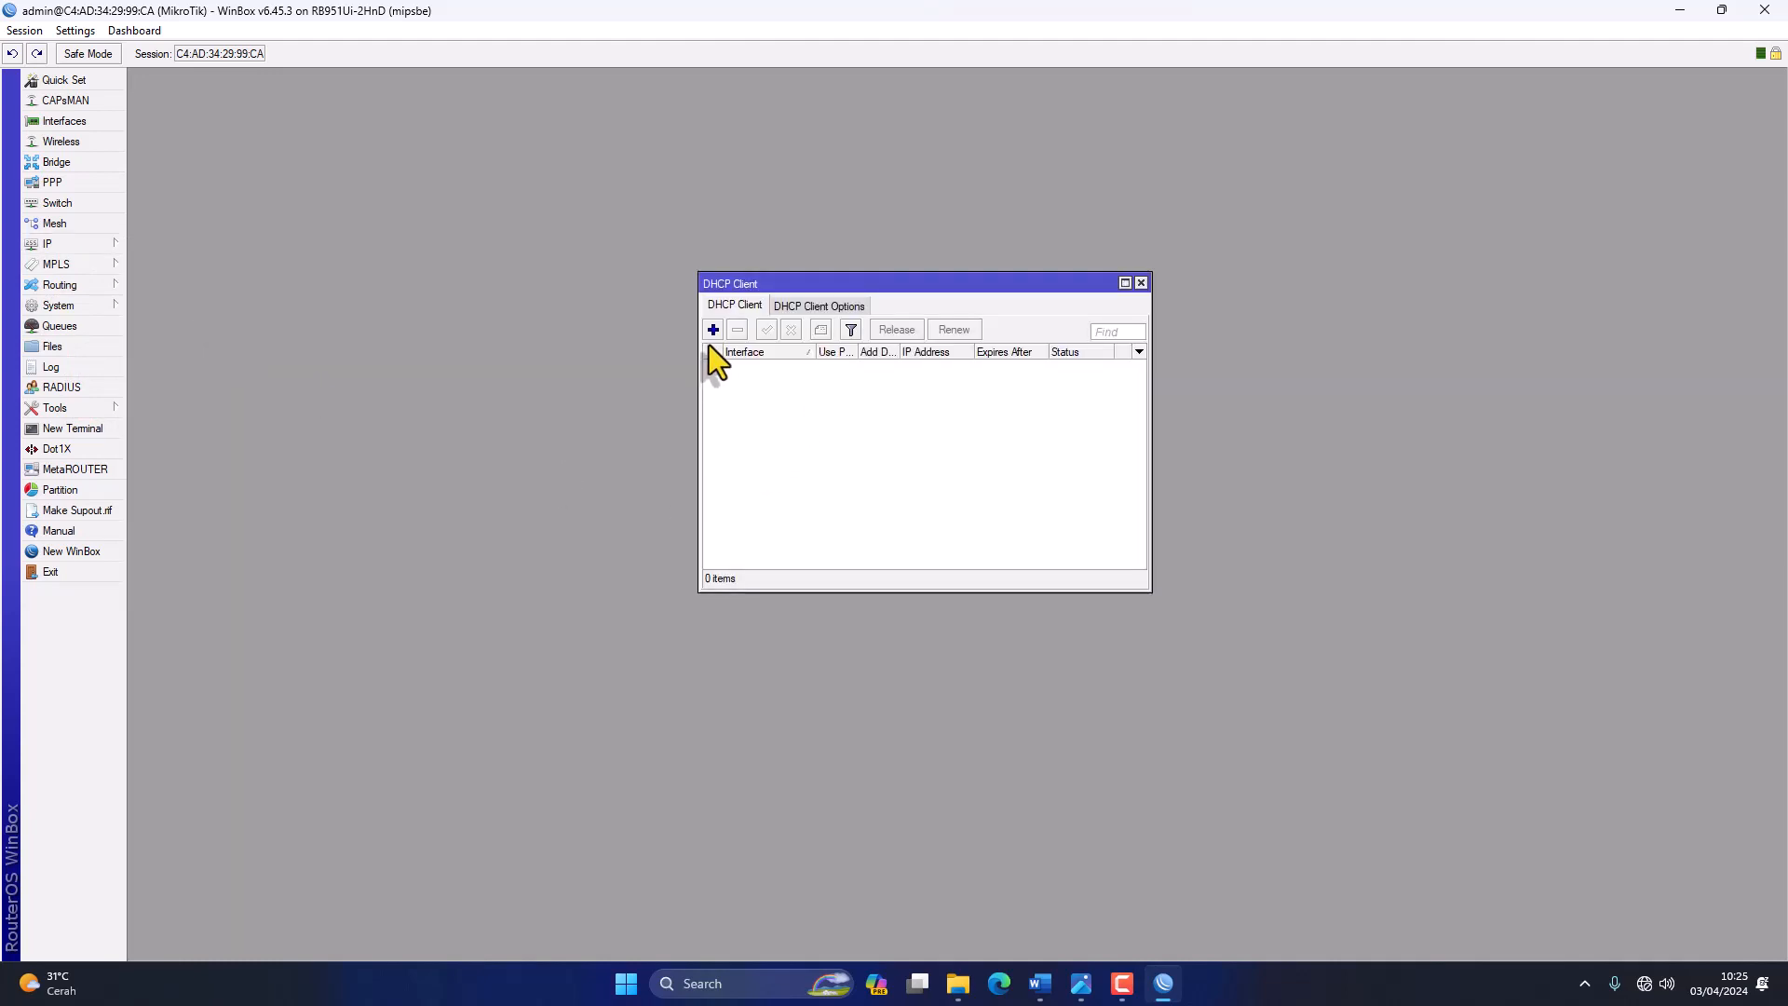
{"action": "left_click_drag", "start_coordinate": [704, 355], "coordinate": [454, 355]}
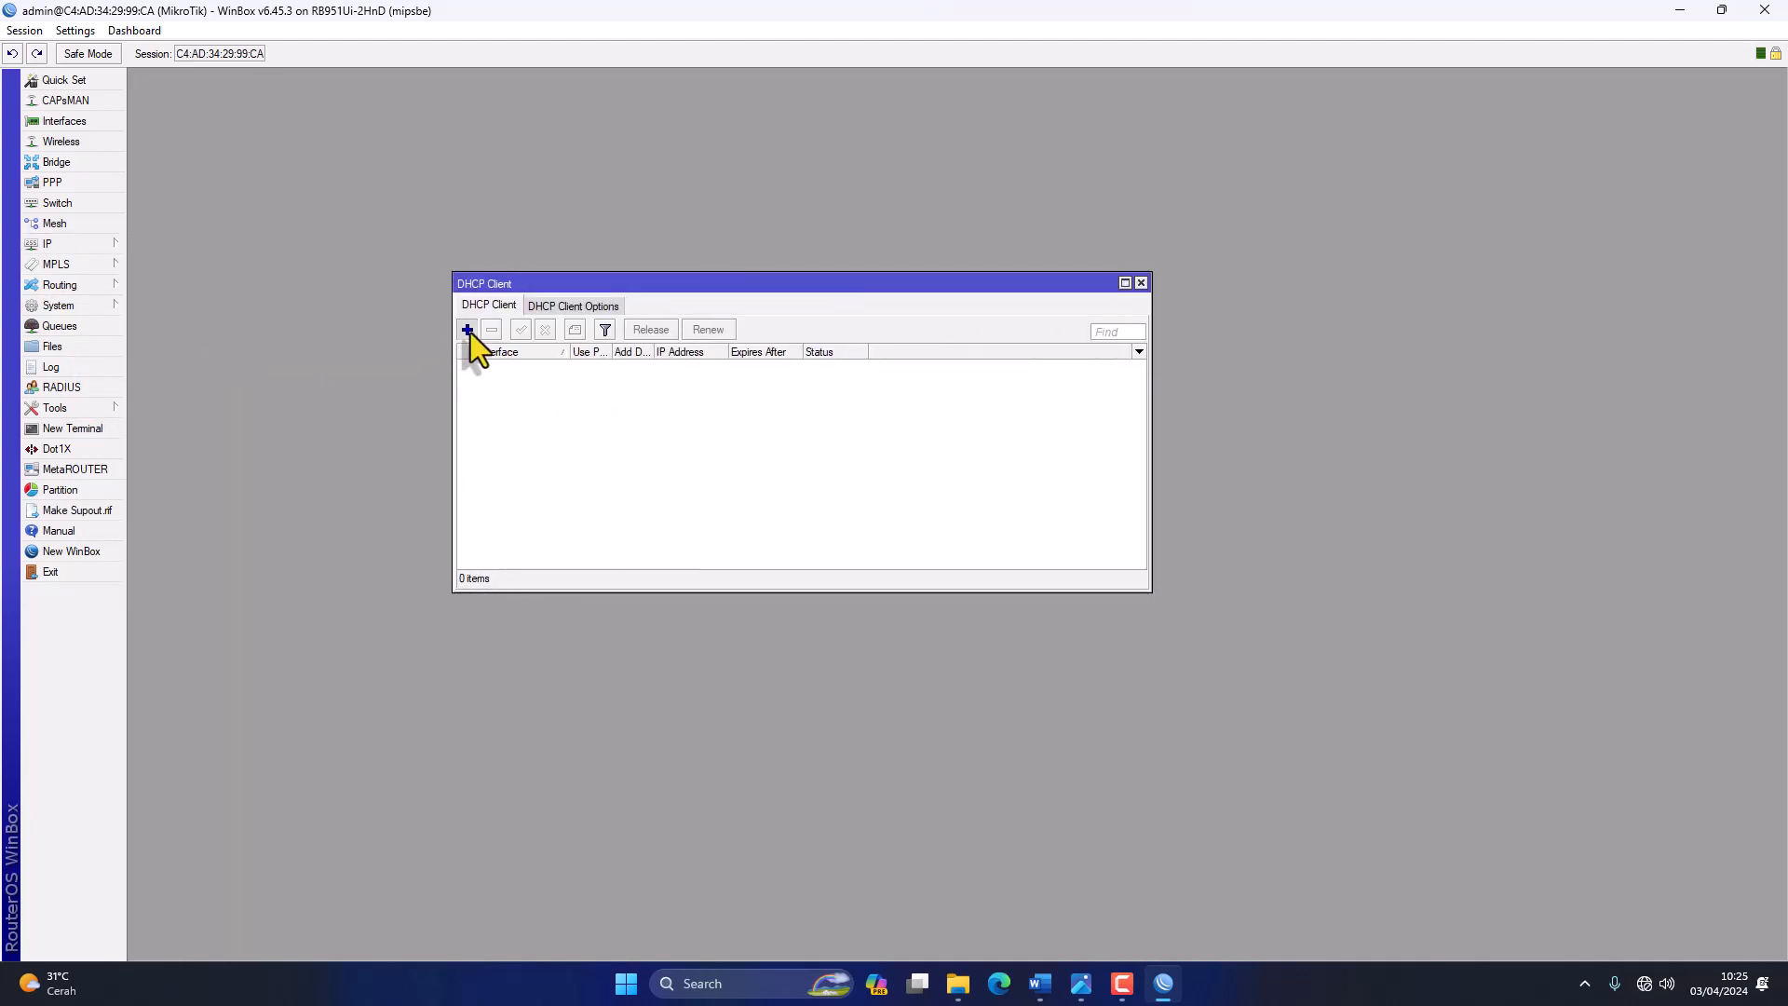
{"action": "left_click", "coordinate": [467, 329]}
{"action": "left_click_drag", "start_coordinate": [807, 435], "coordinate": [452, 435]}
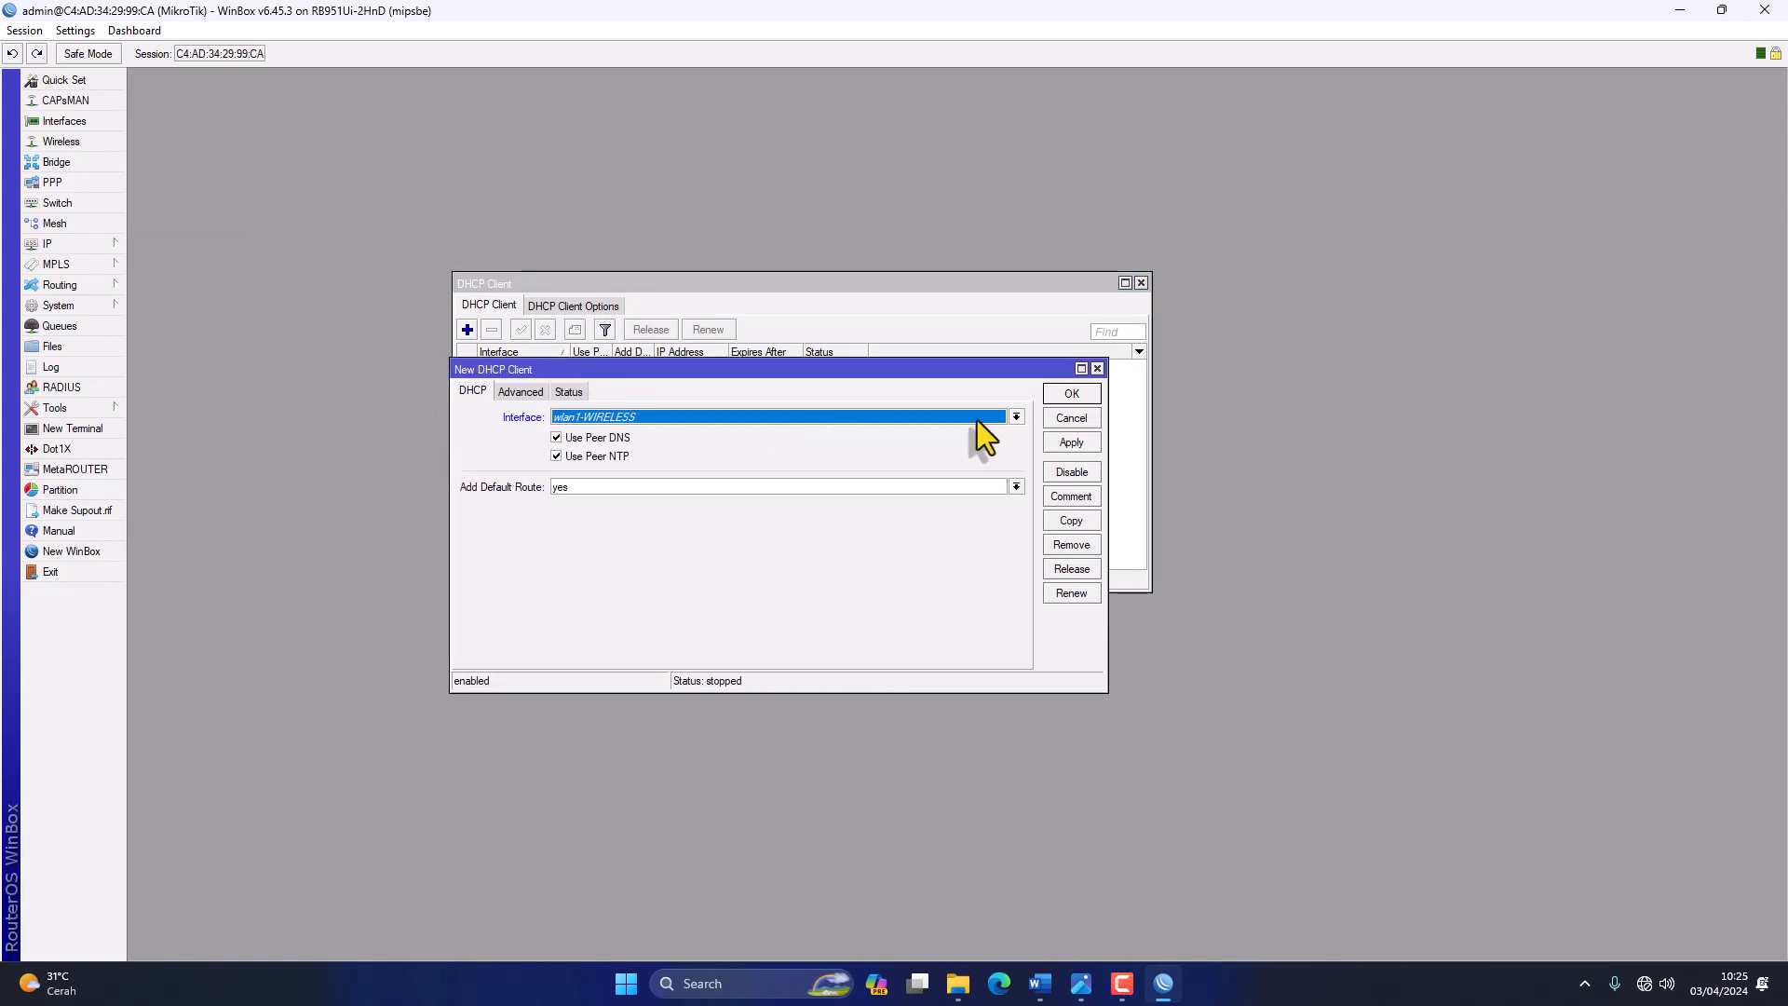
{"action": "left_click", "coordinate": [1016, 417]}
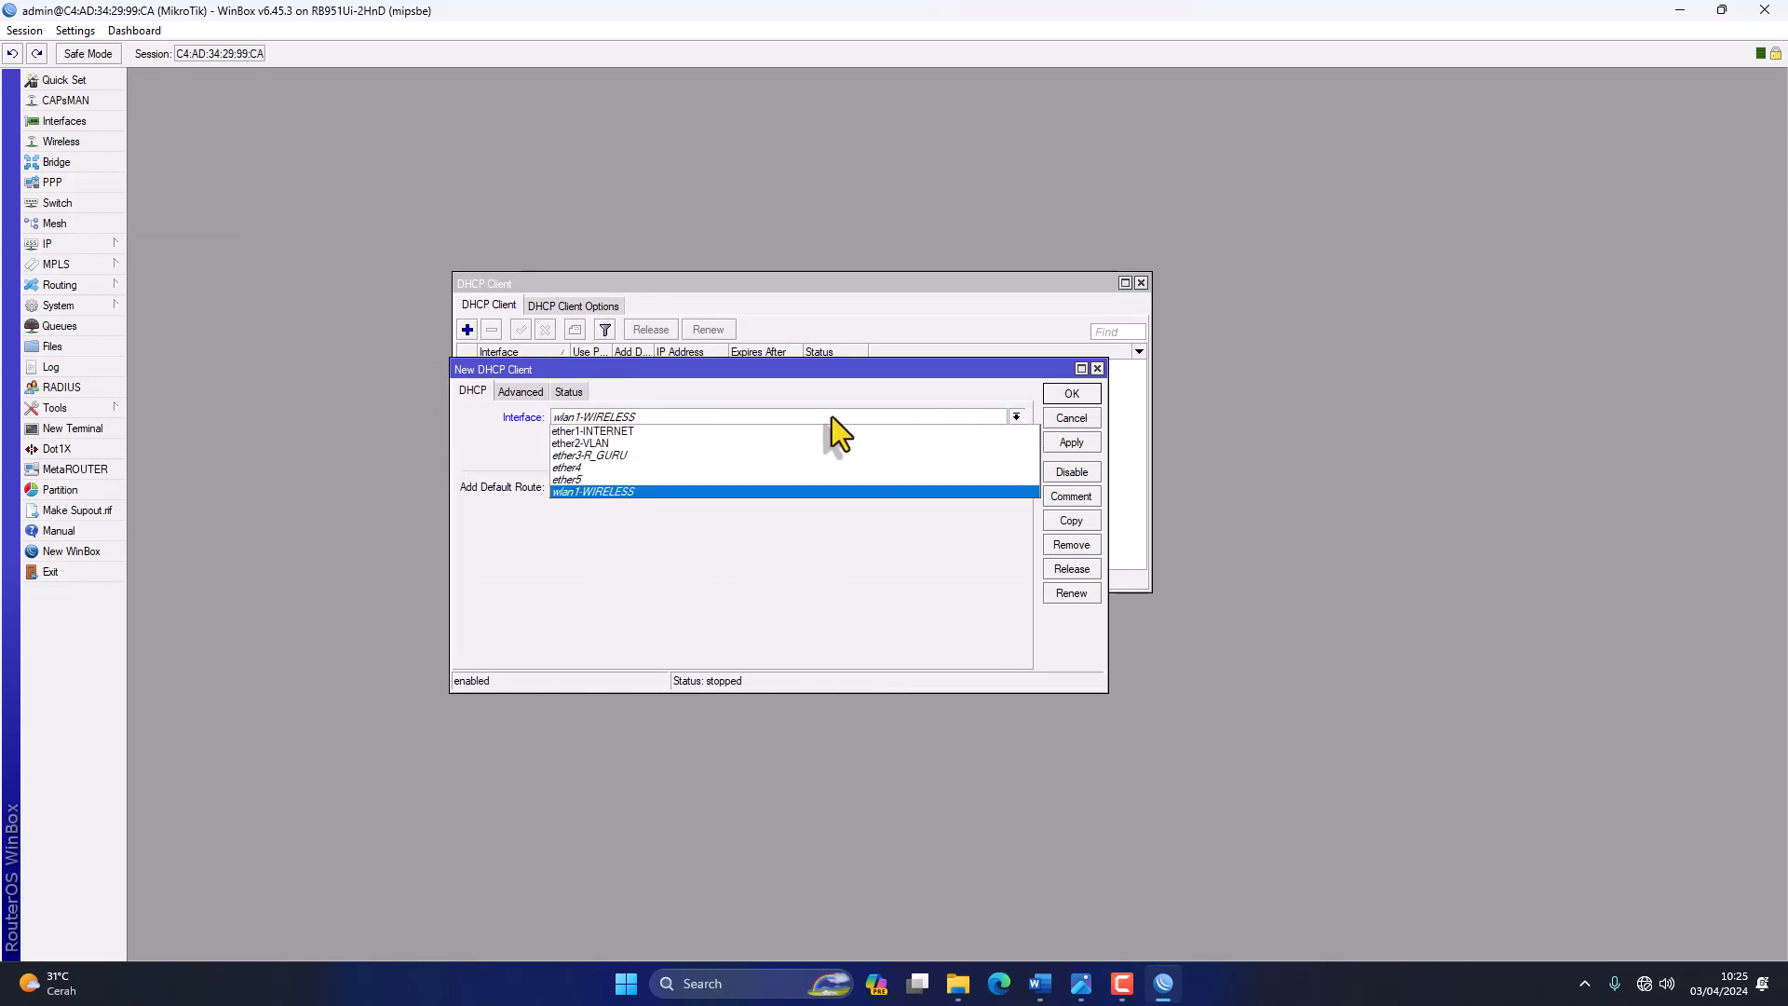
{"action": "left_click", "coordinate": [629, 432]}
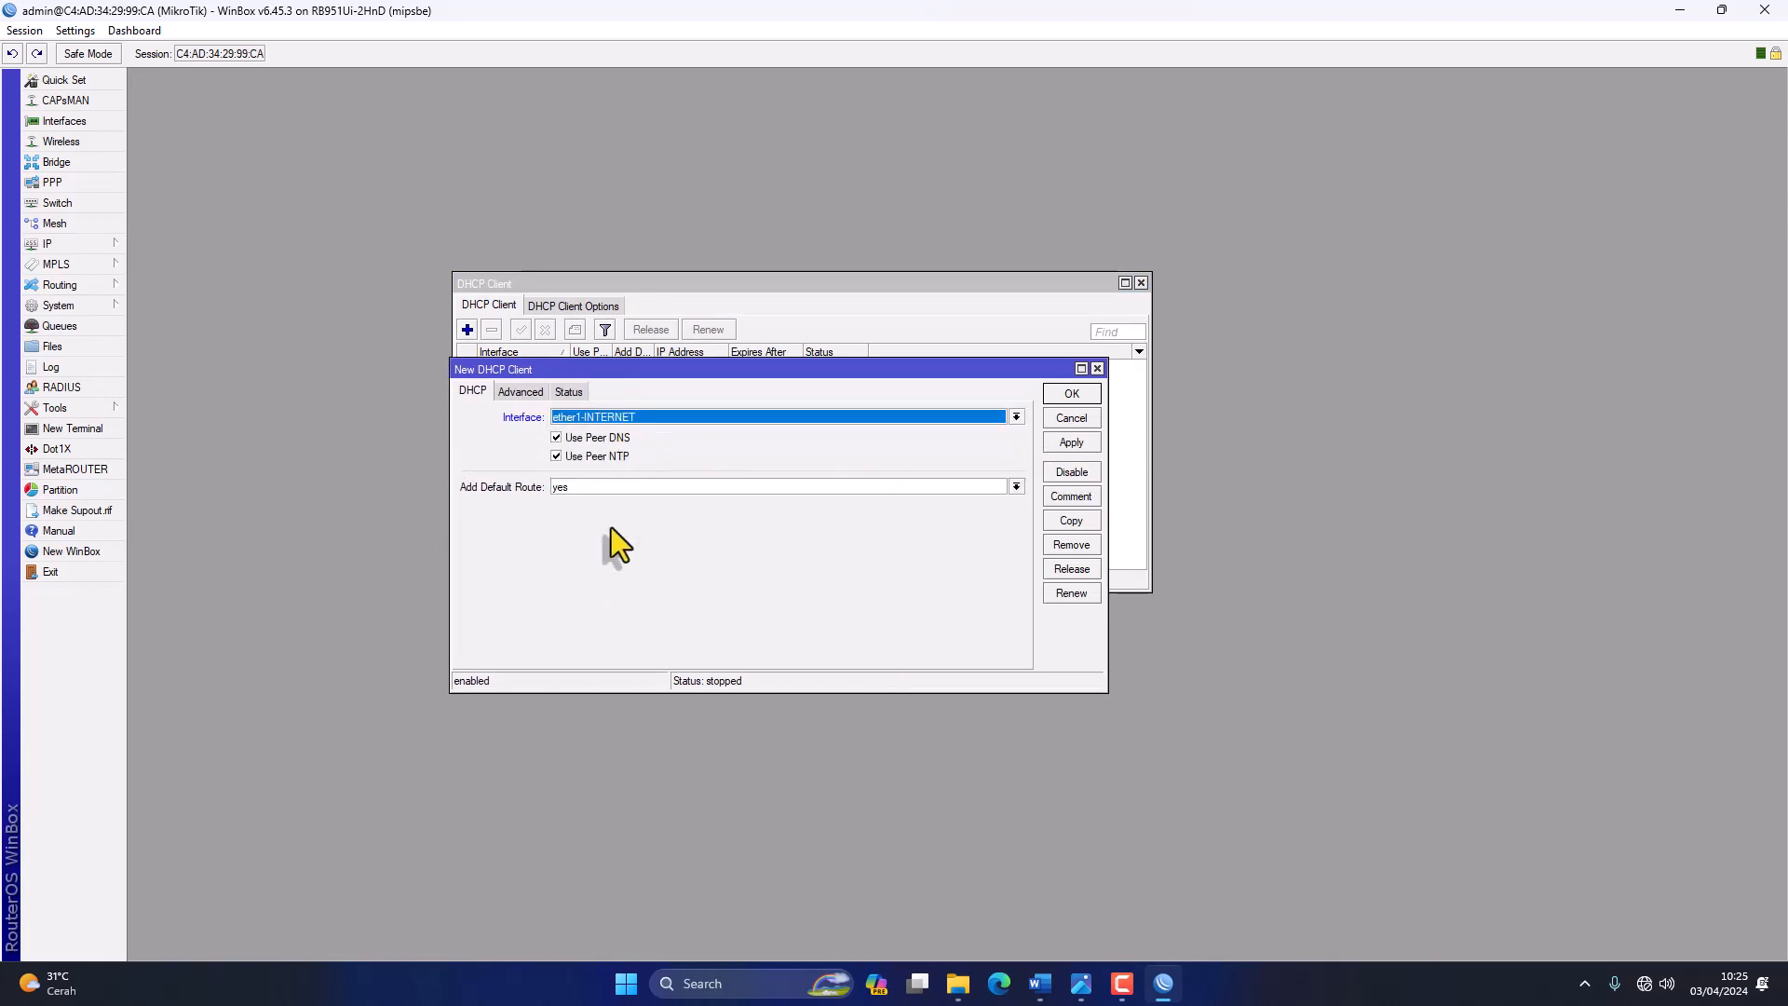
{"action": "left_click", "coordinate": [1065, 443]}
{"action": "left_click", "coordinate": [1070, 395]}
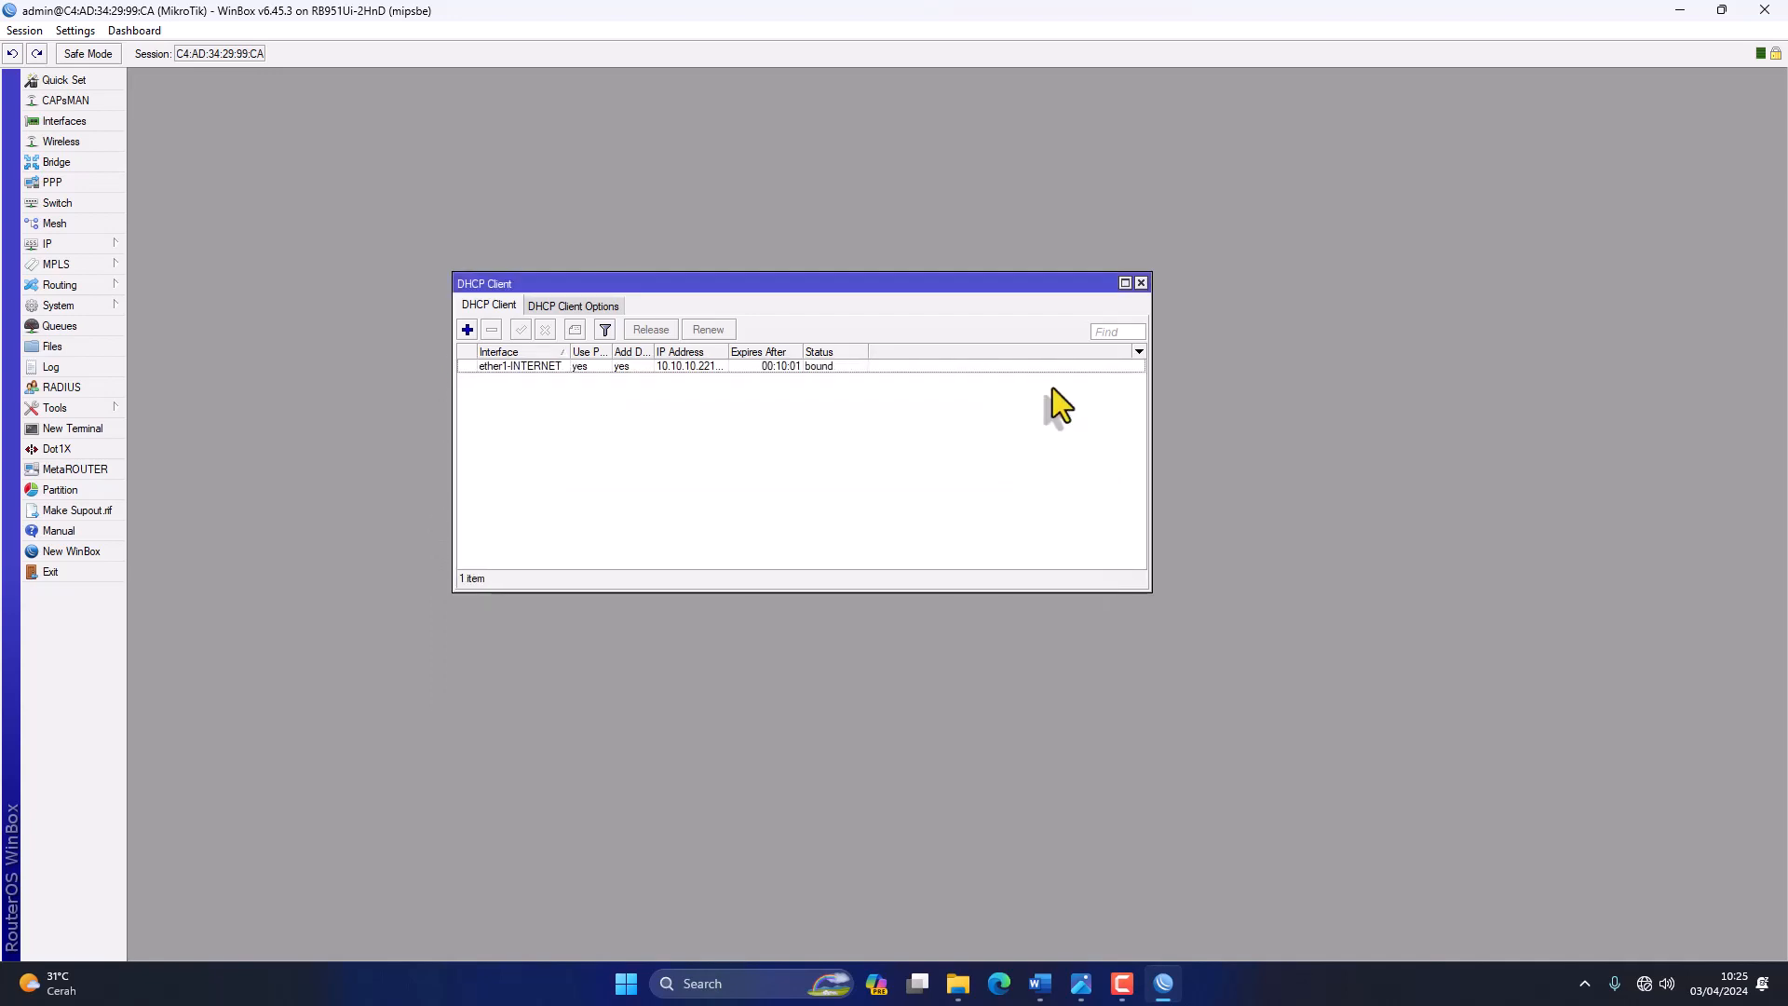
{"action": "left_click", "coordinate": [1142, 282]}
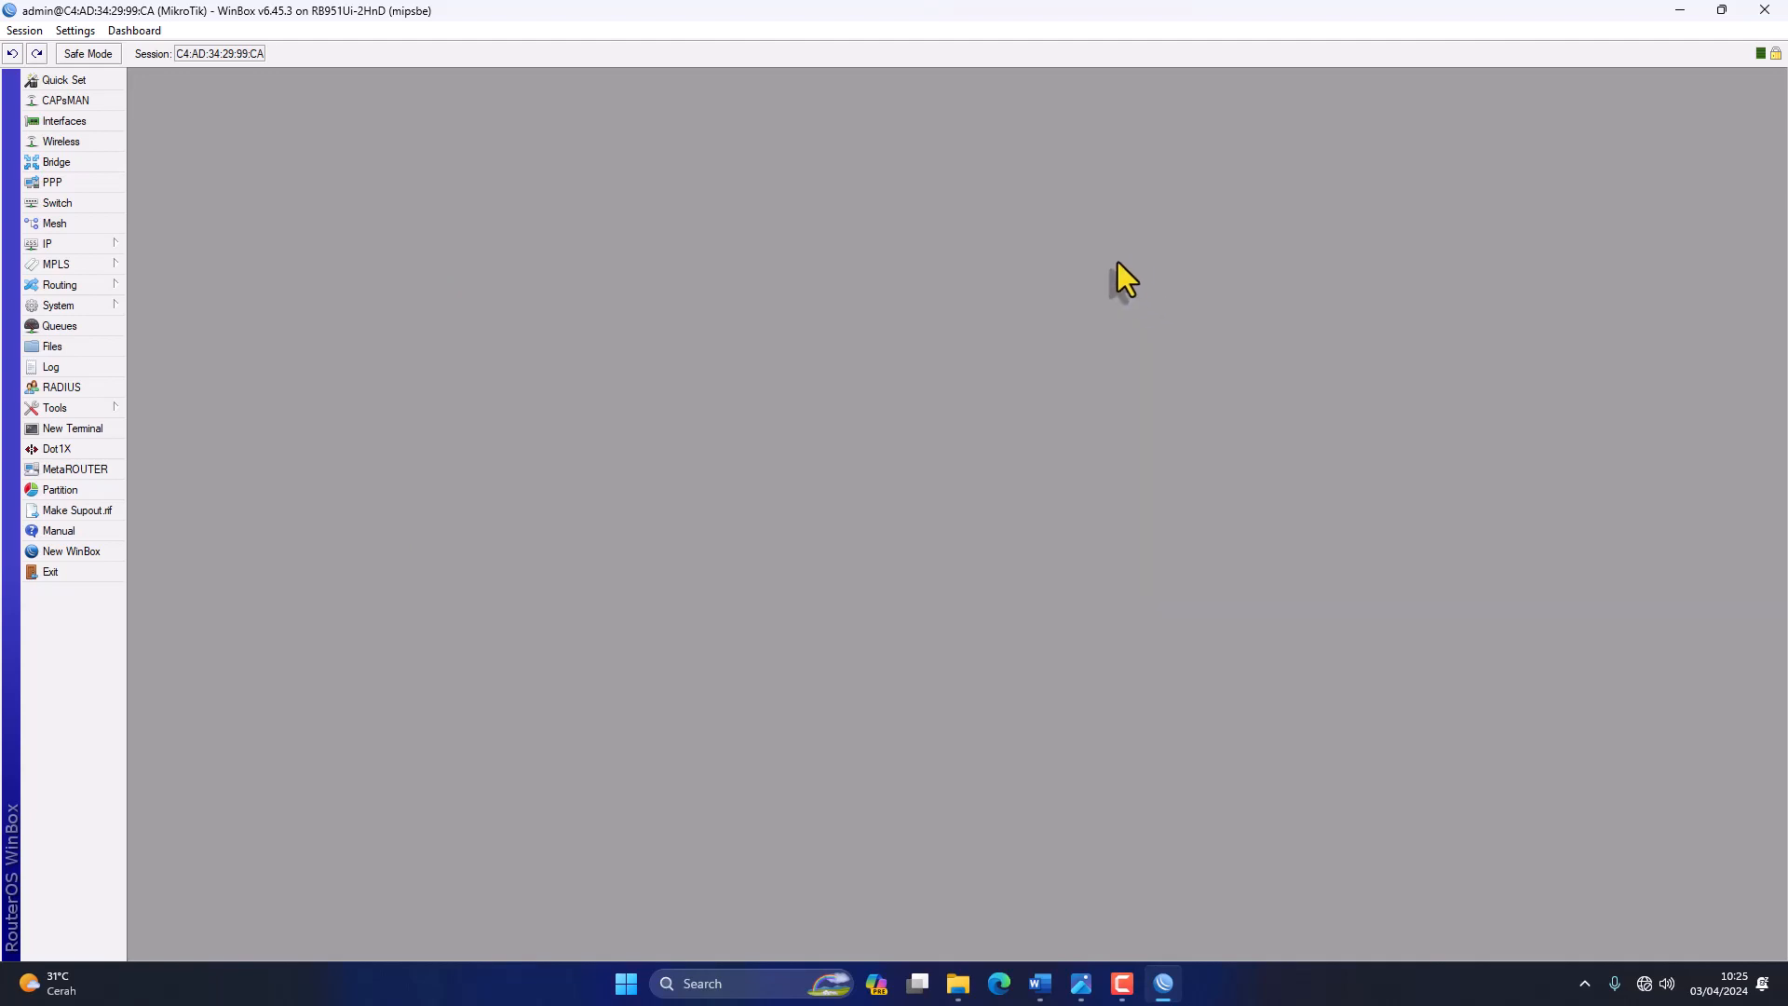
Test the router's internet connection by running ping google.com in a new terminal, and close the terminal.
{"action": "left_click", "coordinate": [74, 430]}
{"action": "type", "text": "ip"}
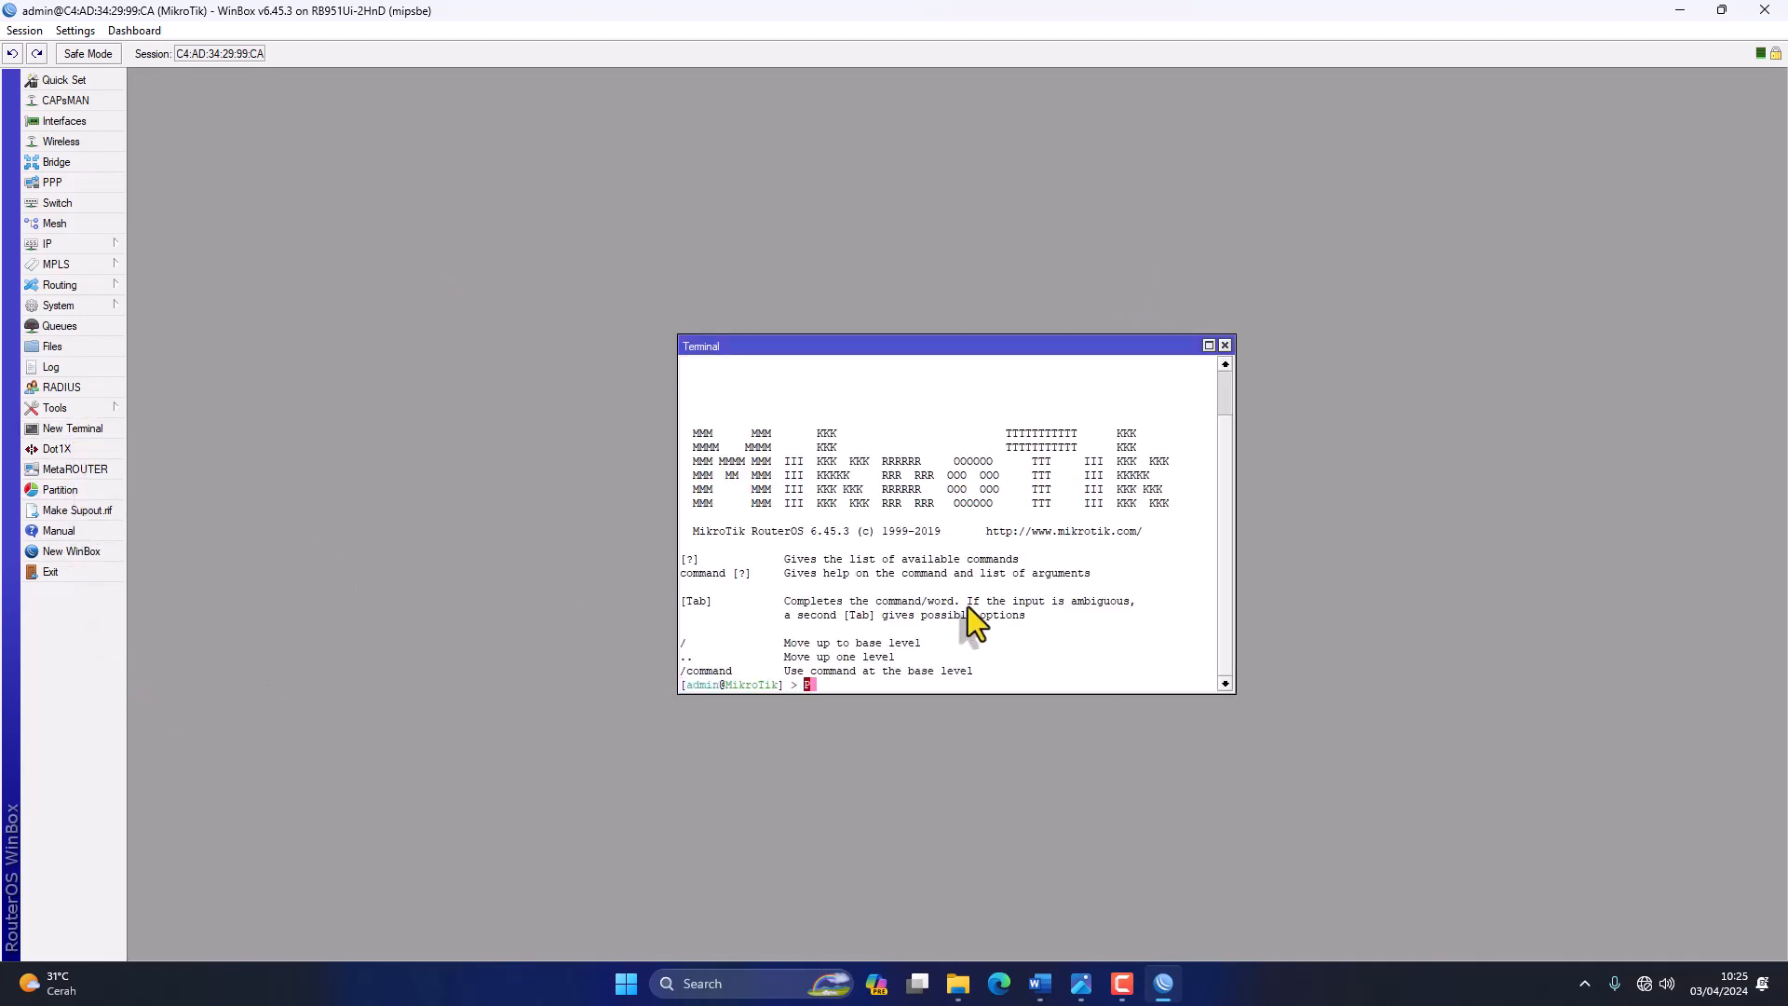
{"action": "key", "text": "BackSpace"}
{"action": "key", "text": "BackSpace"}
{"action": "type", "text": "ping google.com"}
{"action": "key", "text": "Return"}
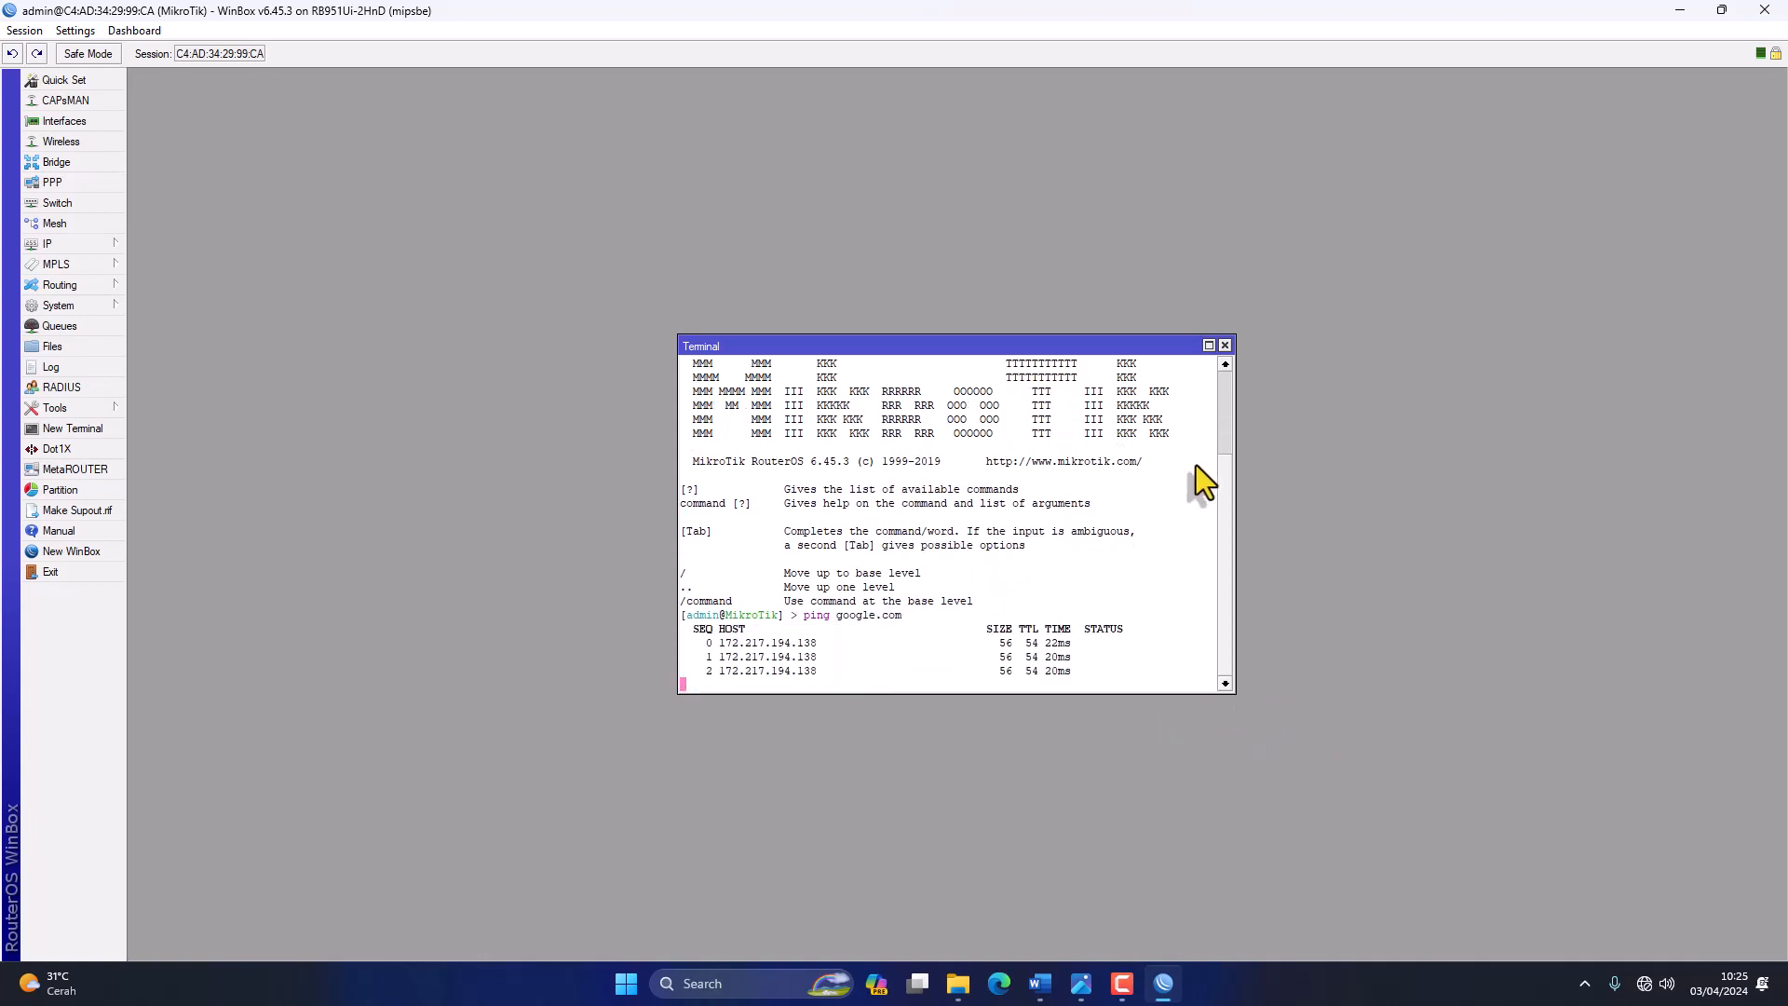
{"action": "left_click", "coordinate": [1223, 346]}
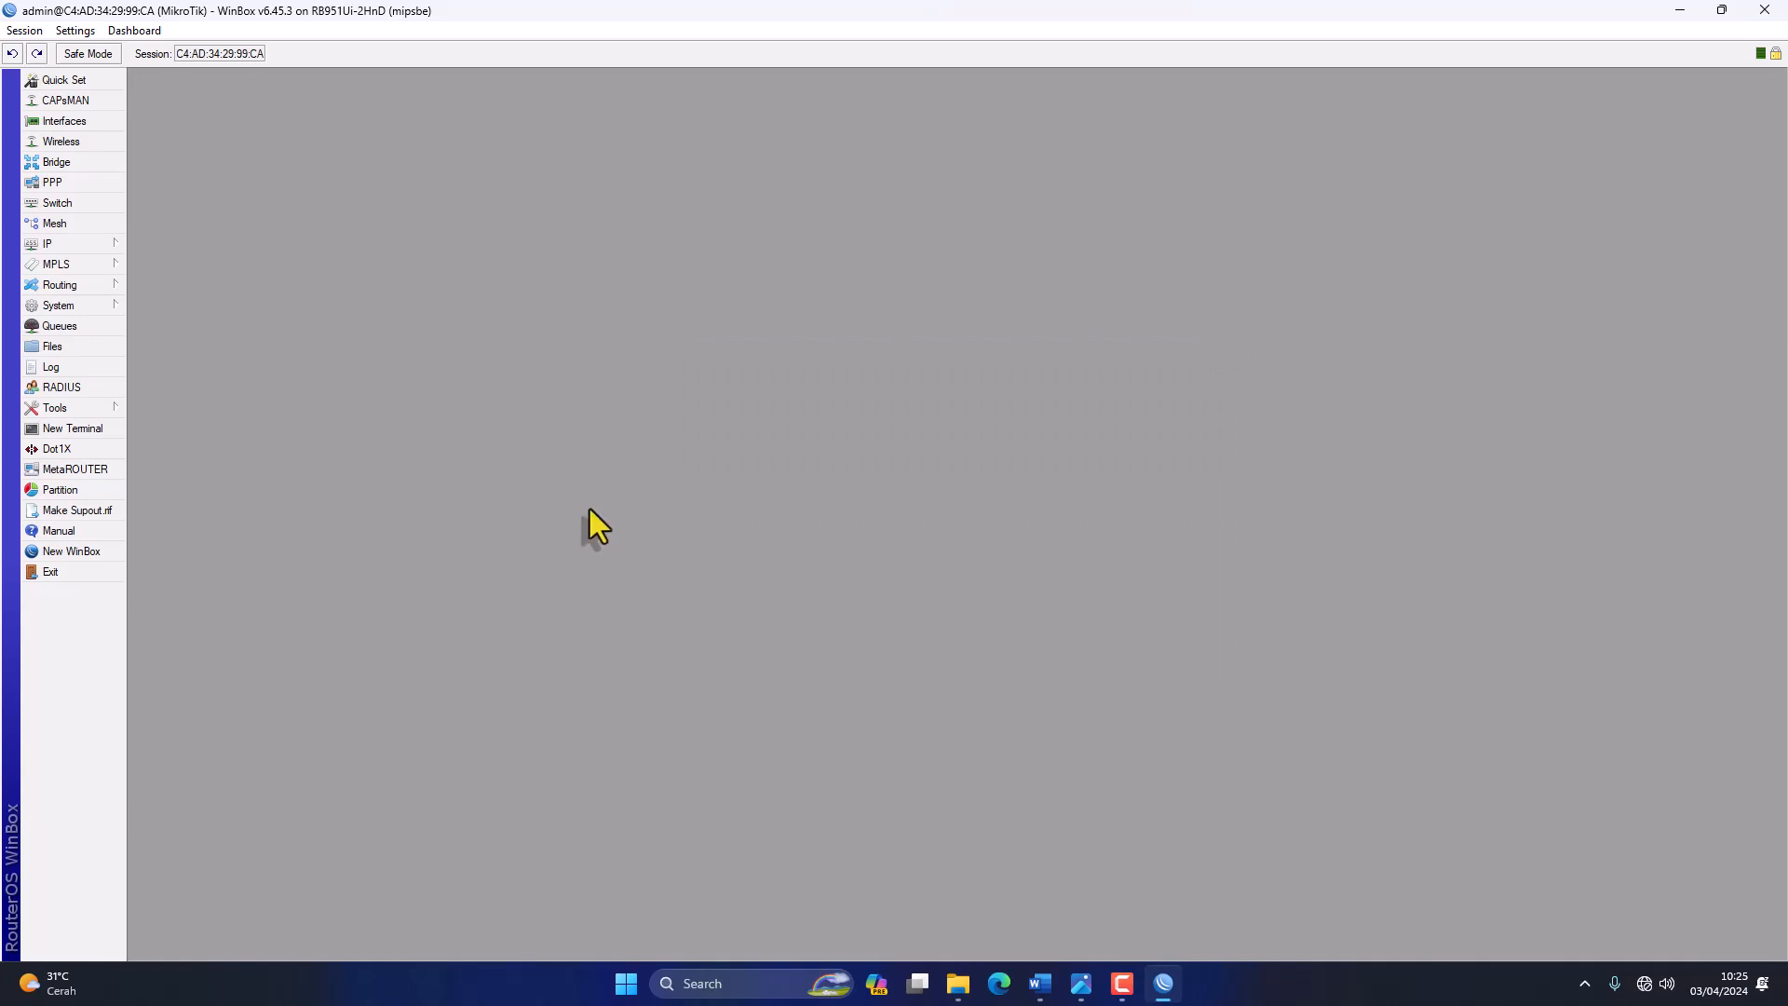
Open the firewall's NAT rule list and enlarge its window.
{"action": "left_click", "coordinate": [70, 244]}
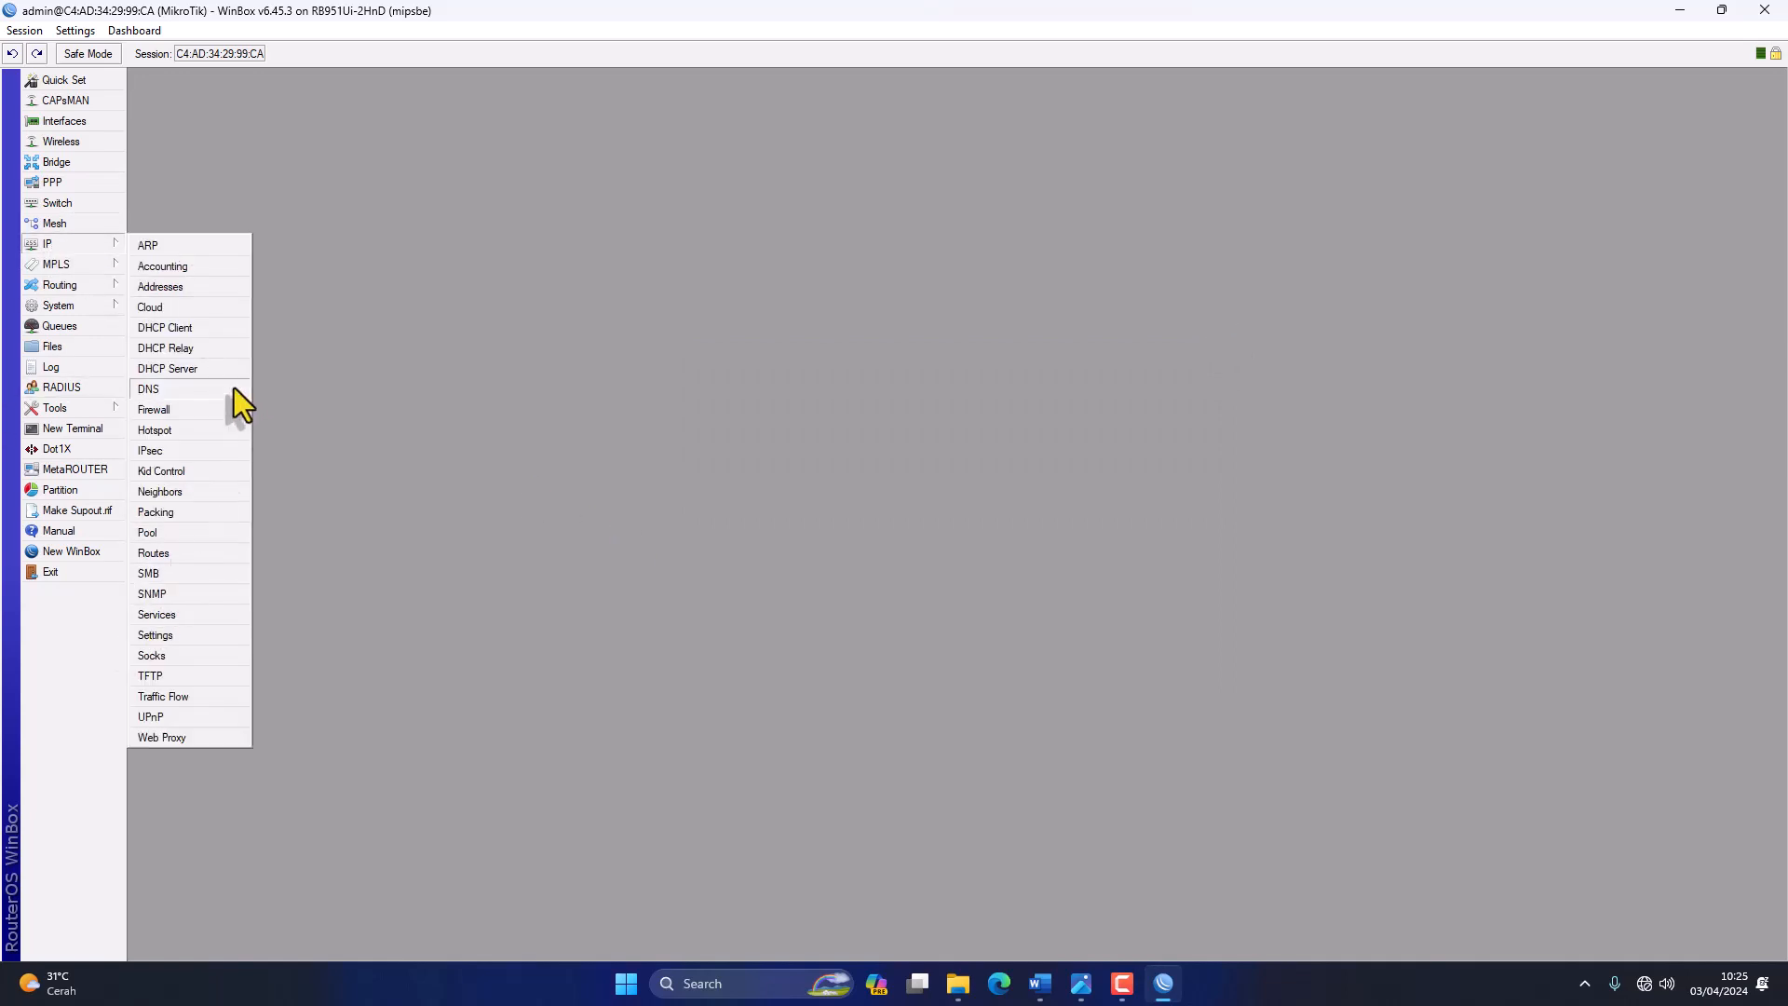
{"action": "left_click", "coordinate": [191, 410]}
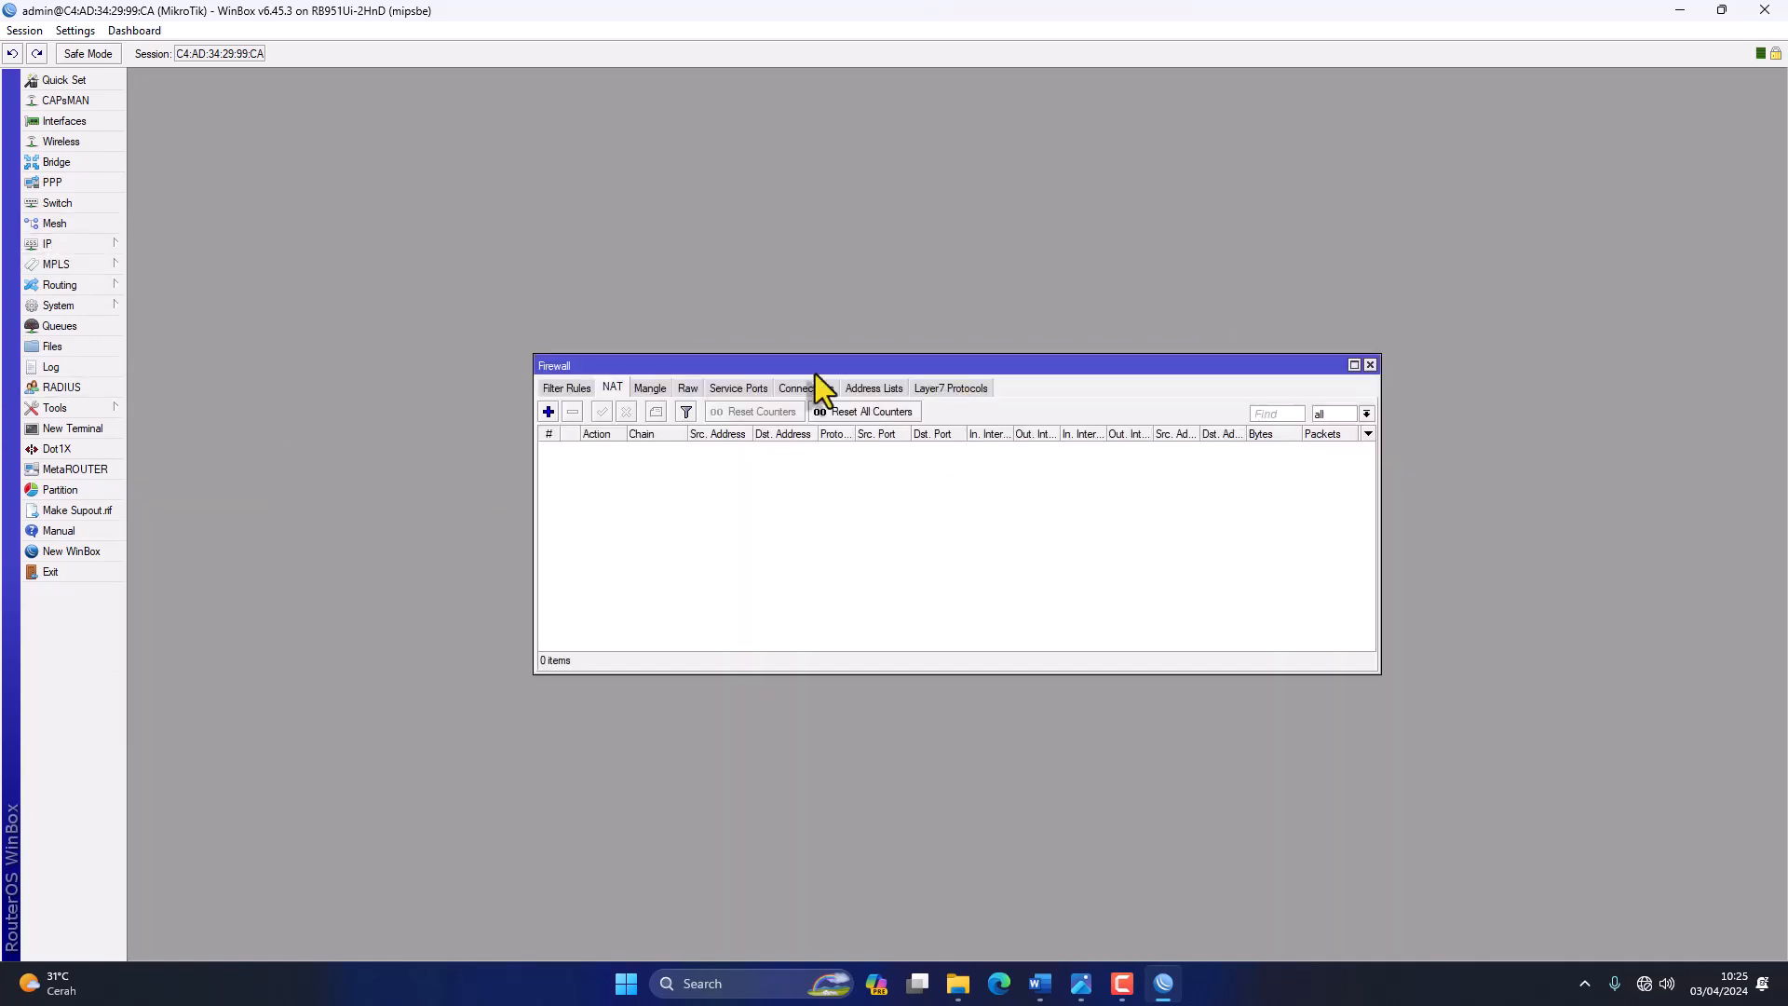
{"action": "left_click_drag", "start_coordinate": [806, 364], "coordinate": [802, 219]}
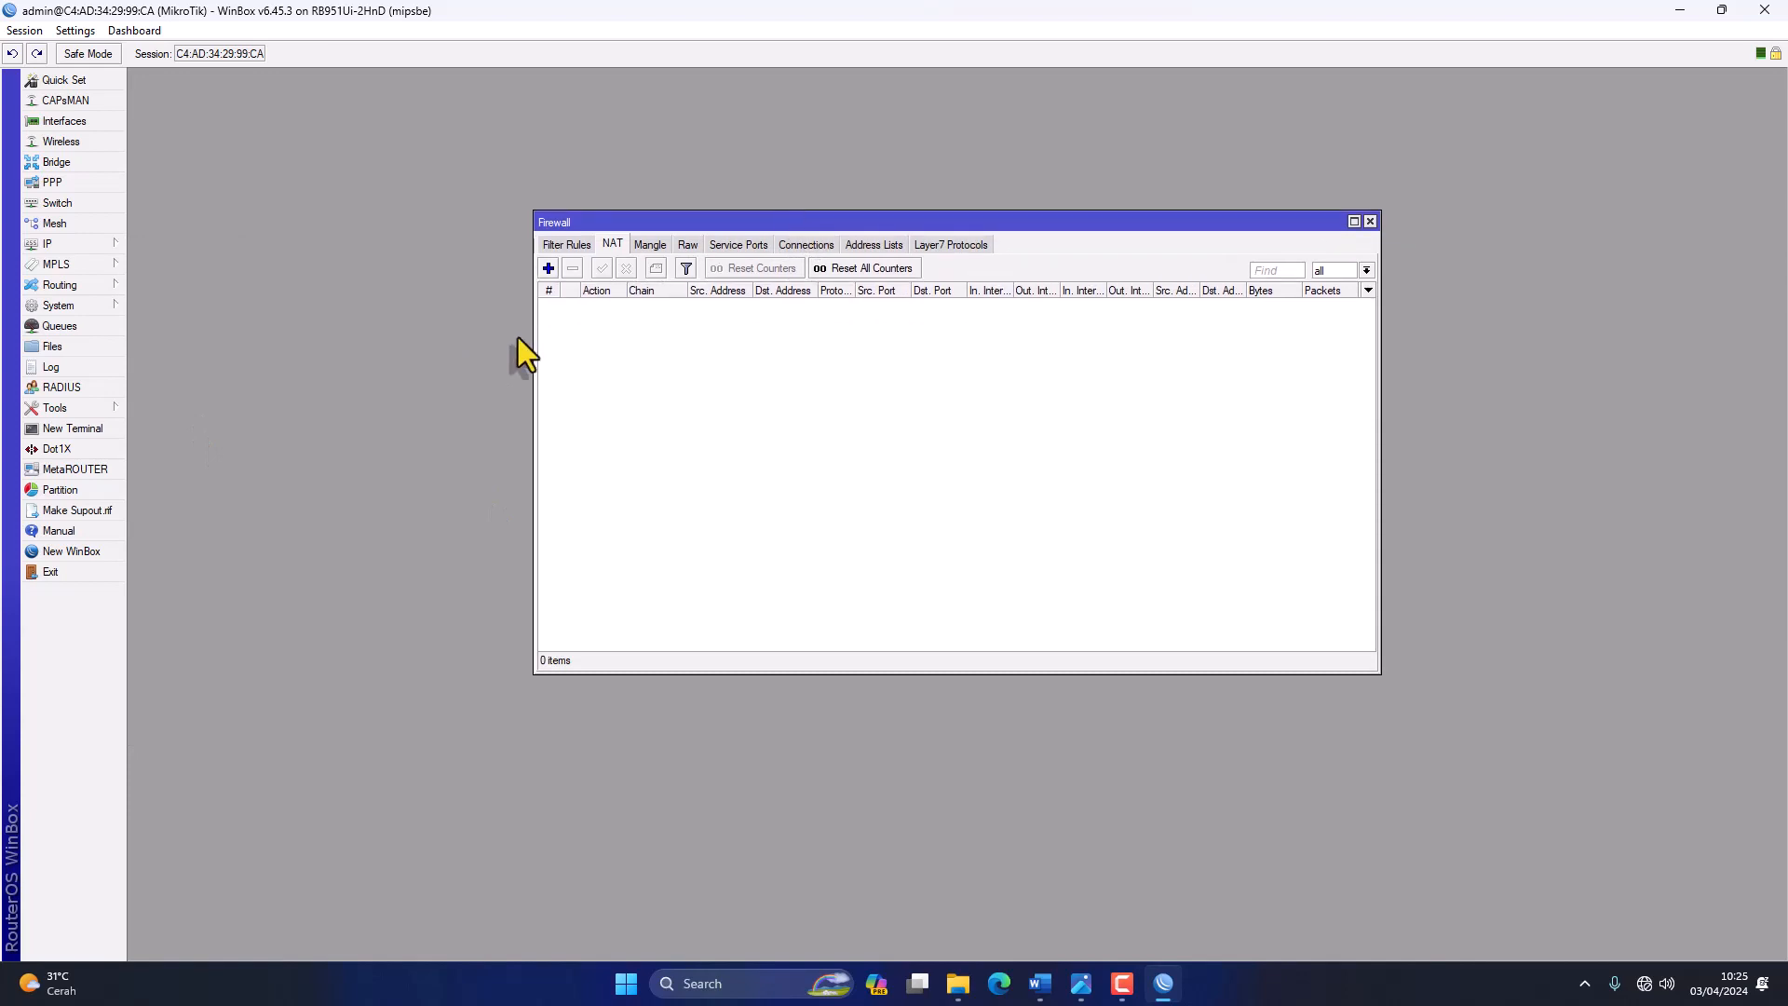
{"action": "left_click_drag", "start_coordinate": [535, 318], "coordinate": [394, 318]}
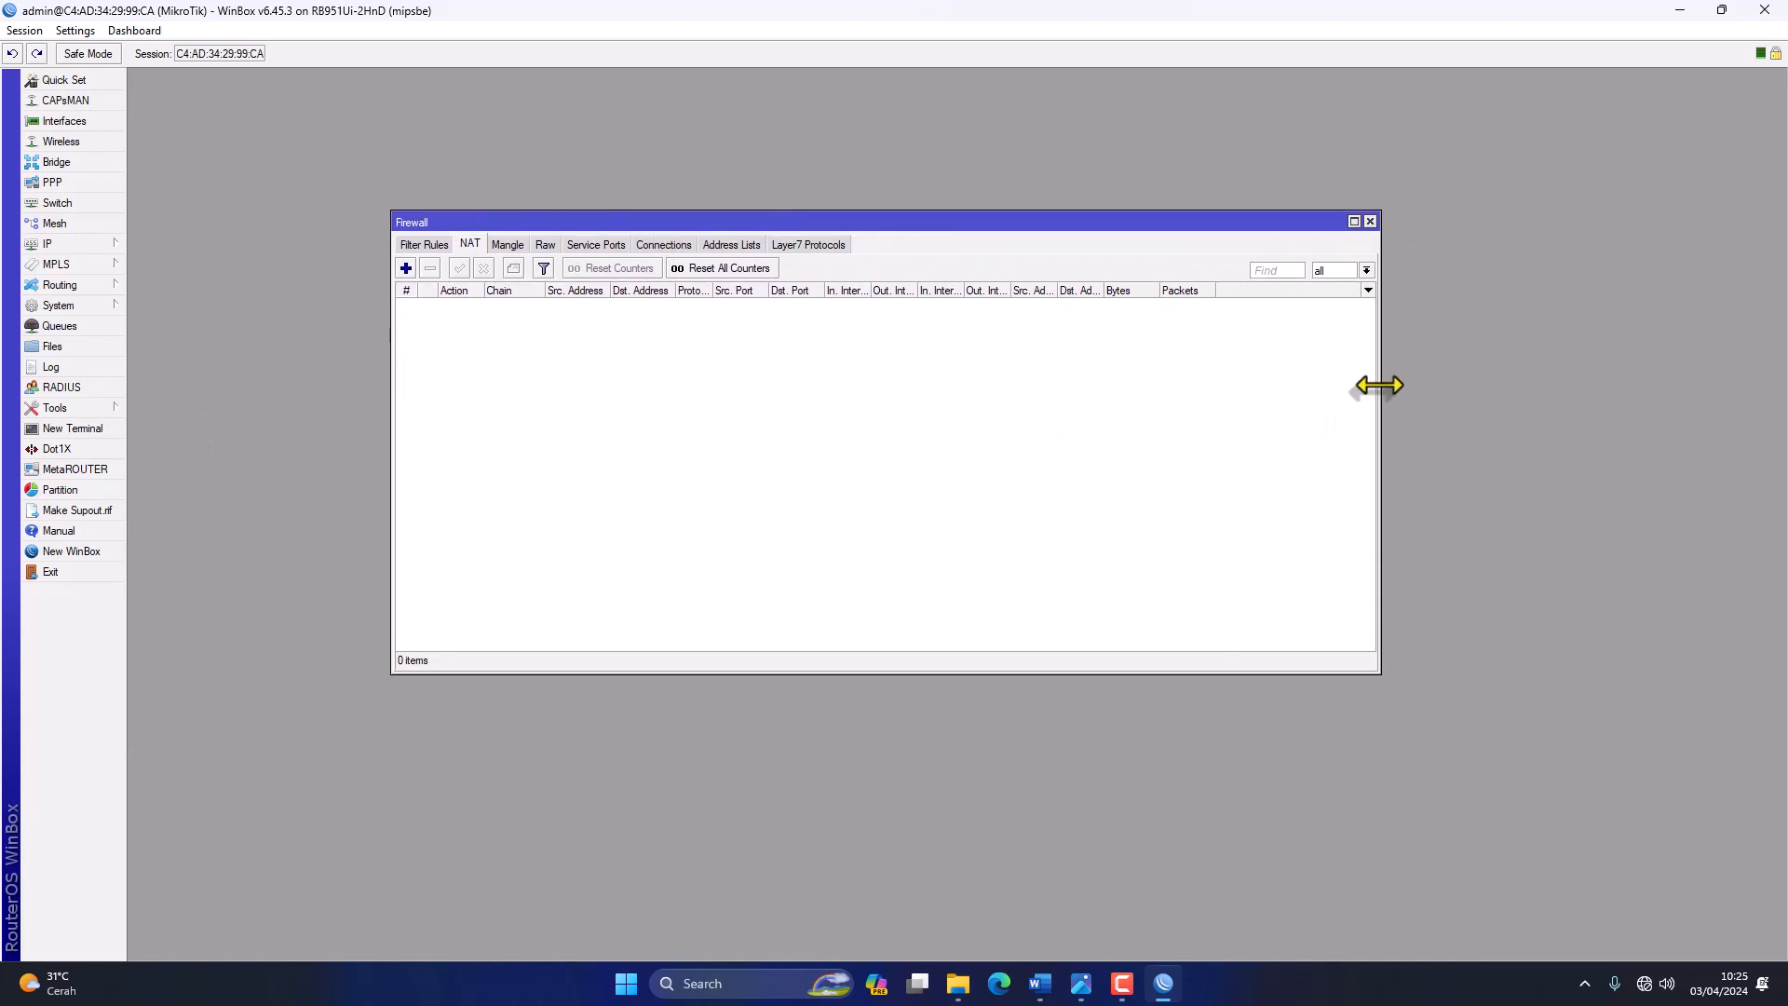
{"action": "left_click_drag", "start_coordinate": [1381, 387], "coordinate": [1463, 388]}
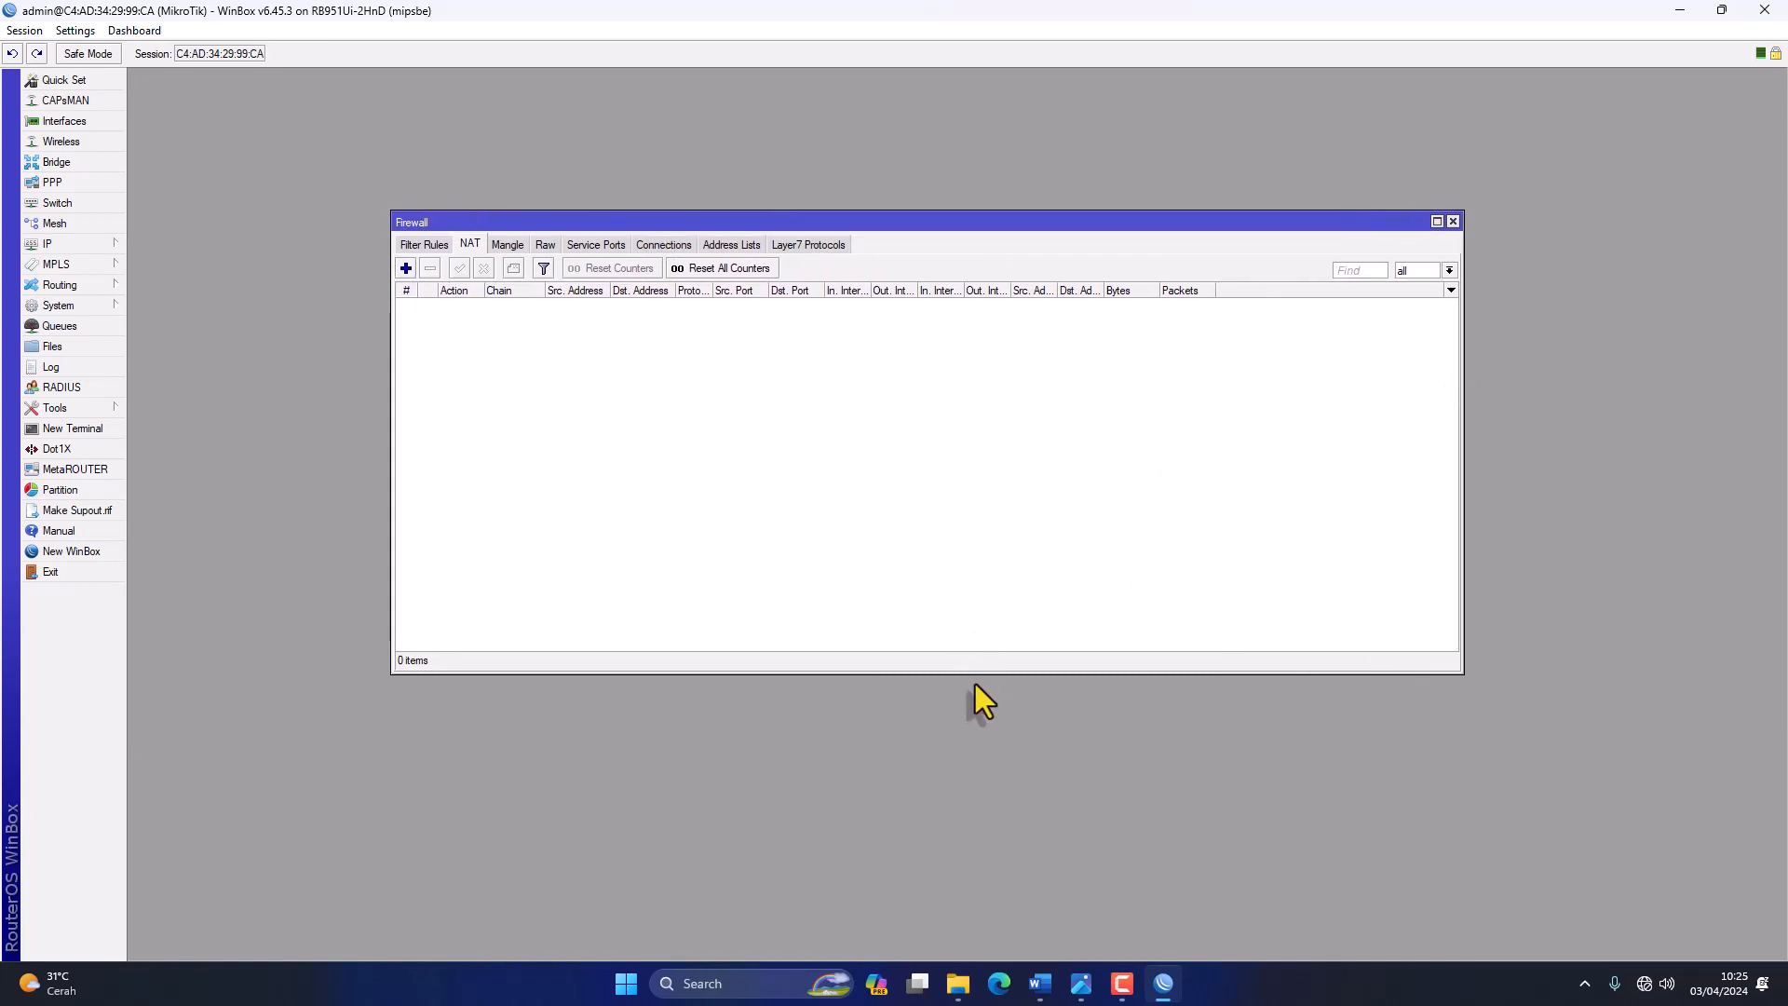
{"action": "left_click_drag", "start_coordinate": [976, 673], "coordinate": [976, 759]}
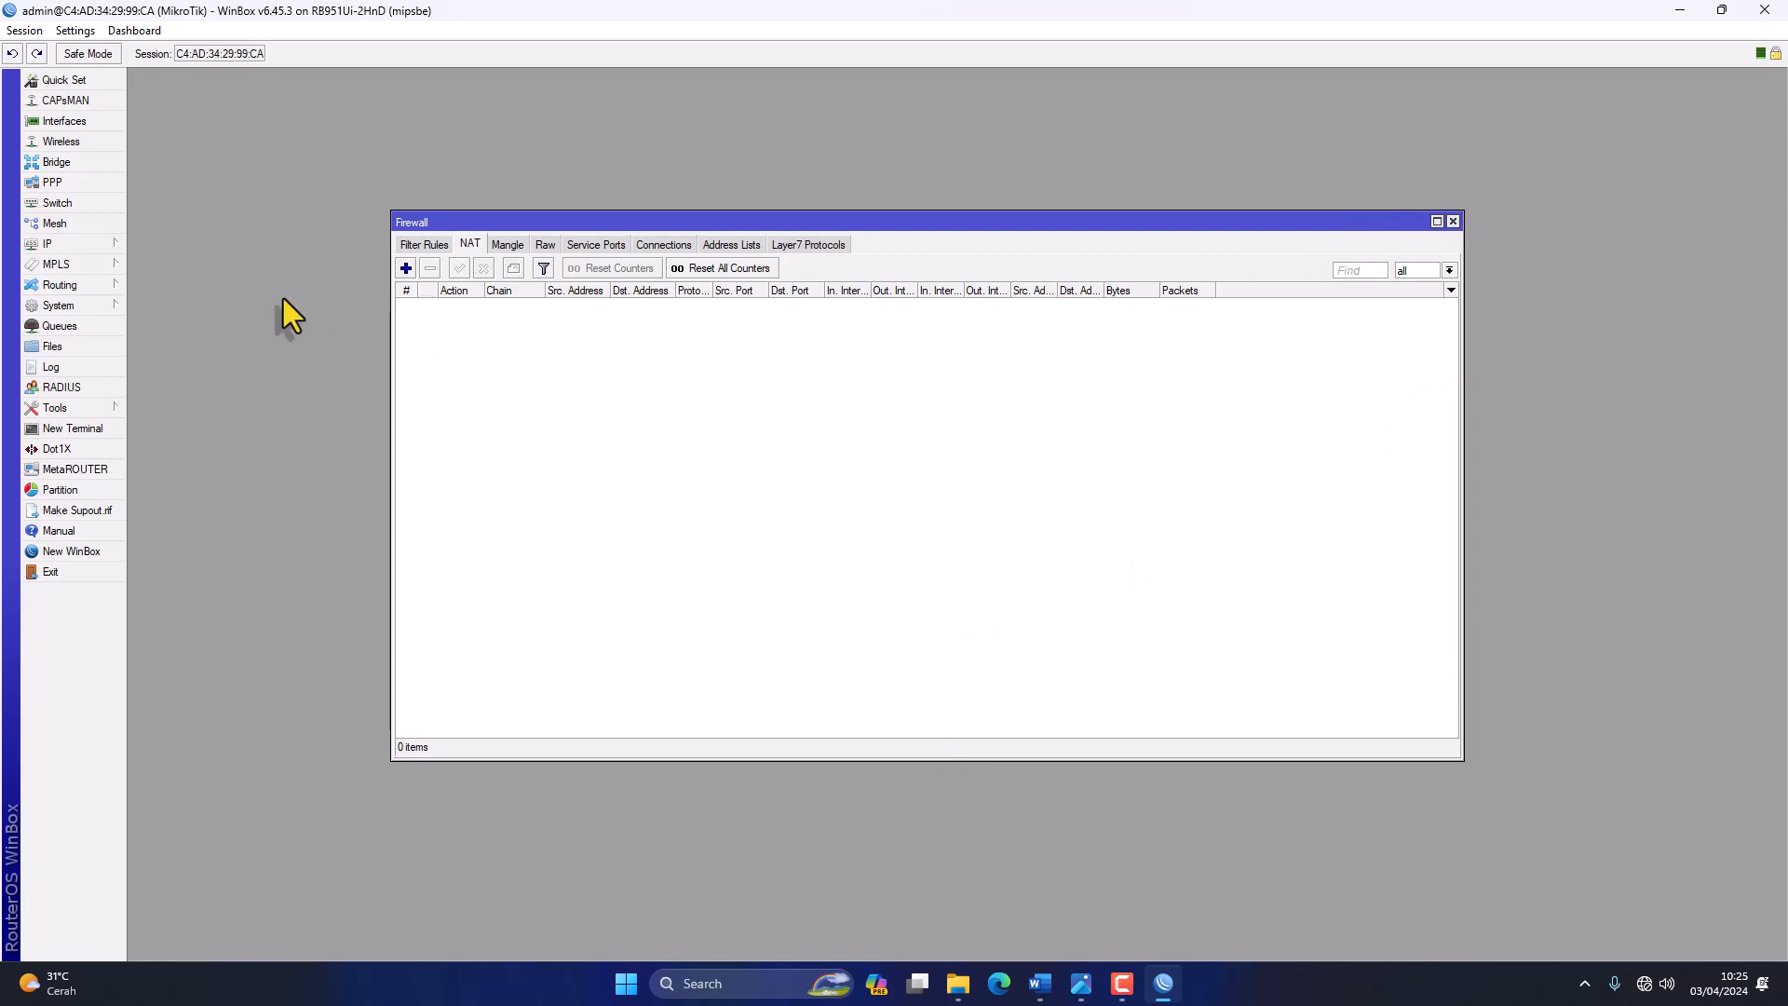
Start a new NAT rule with chain srcnat and ether1-INTERNET as the outgoing interface.
{"action": "left_click", "coordinate": [405, 270]}
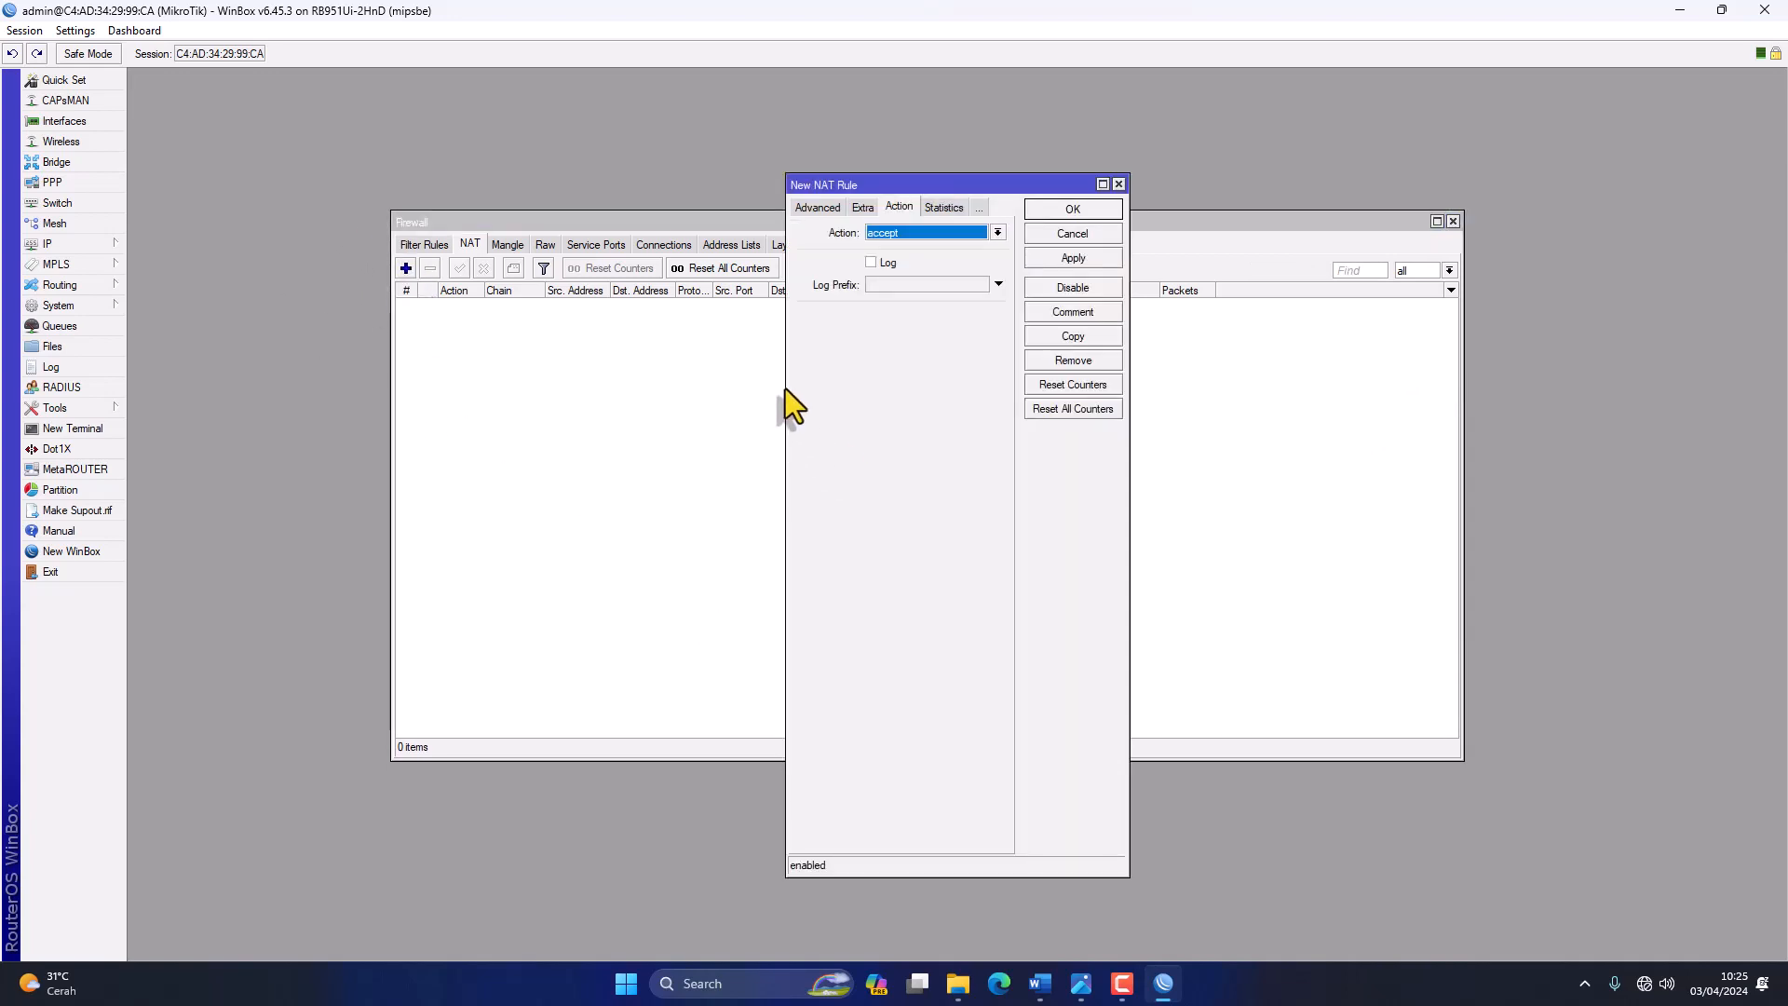
{"action": "left_click_drag", "start_coordinate": [785, 389], "coordinate": [448, 364]}
{"action": "left_click", "coordinate": [470, 208]}
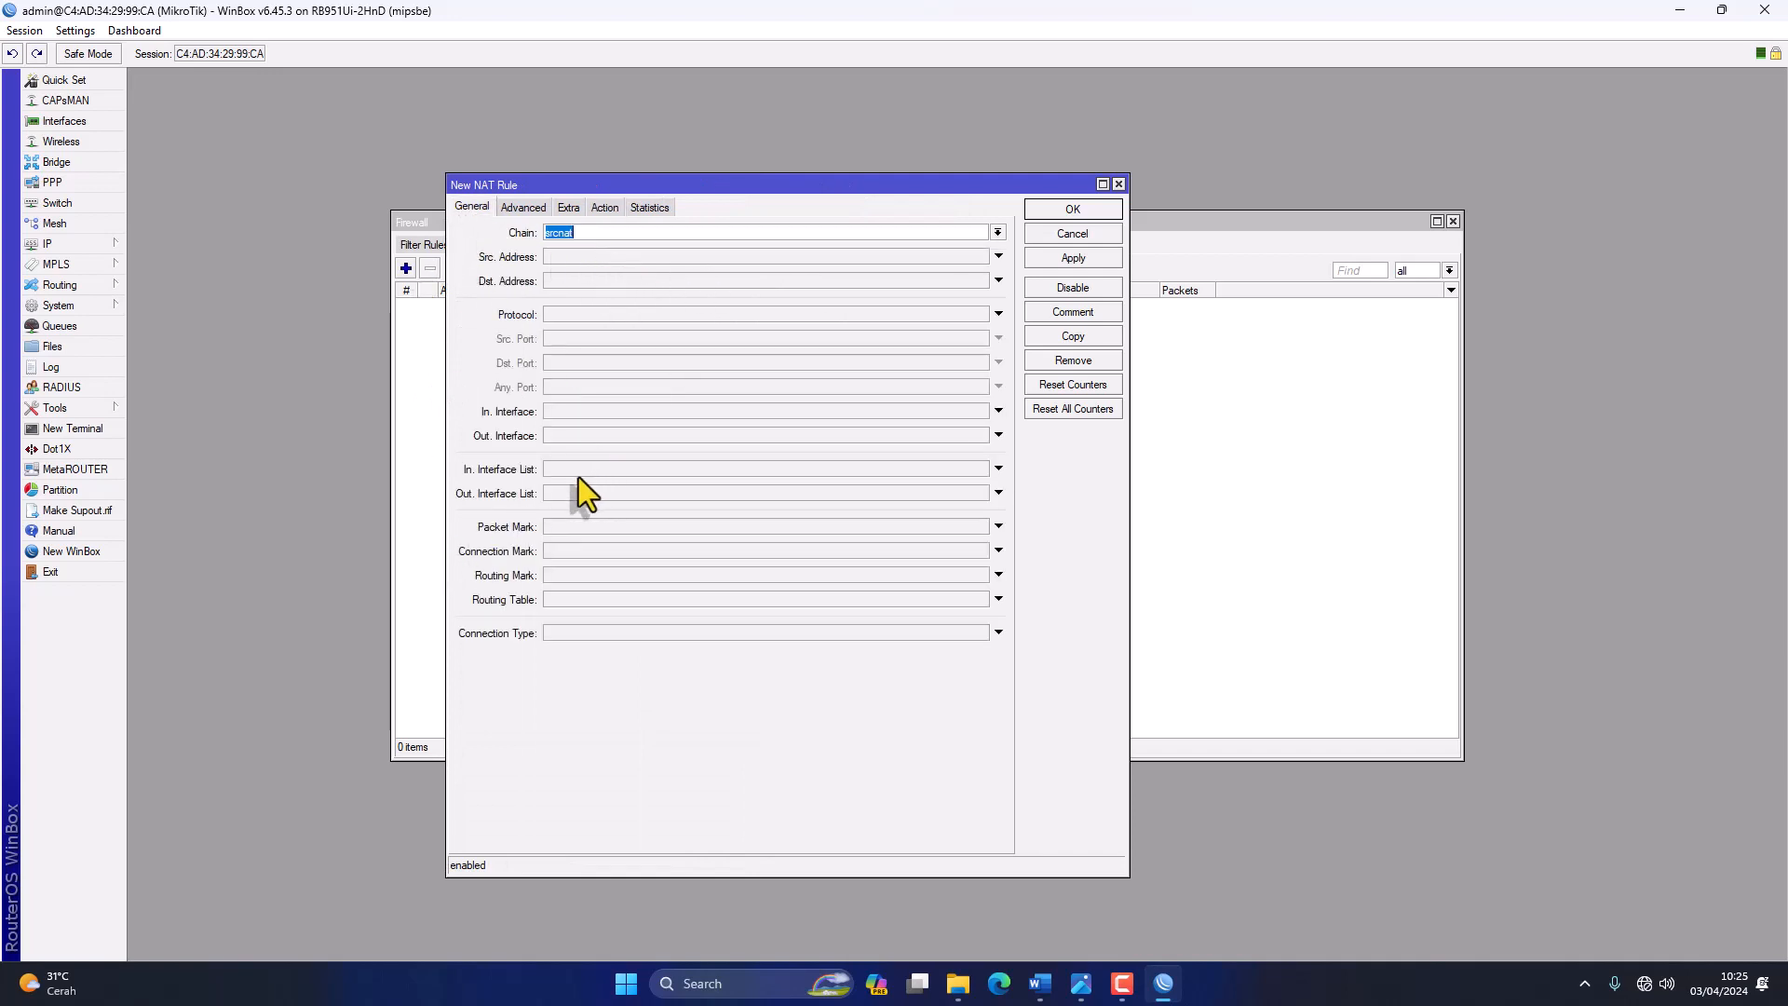
{"action": "left_click", "coordinate": [717, 436]}
{"action": "left_click", "coordinate": [981, 435]}
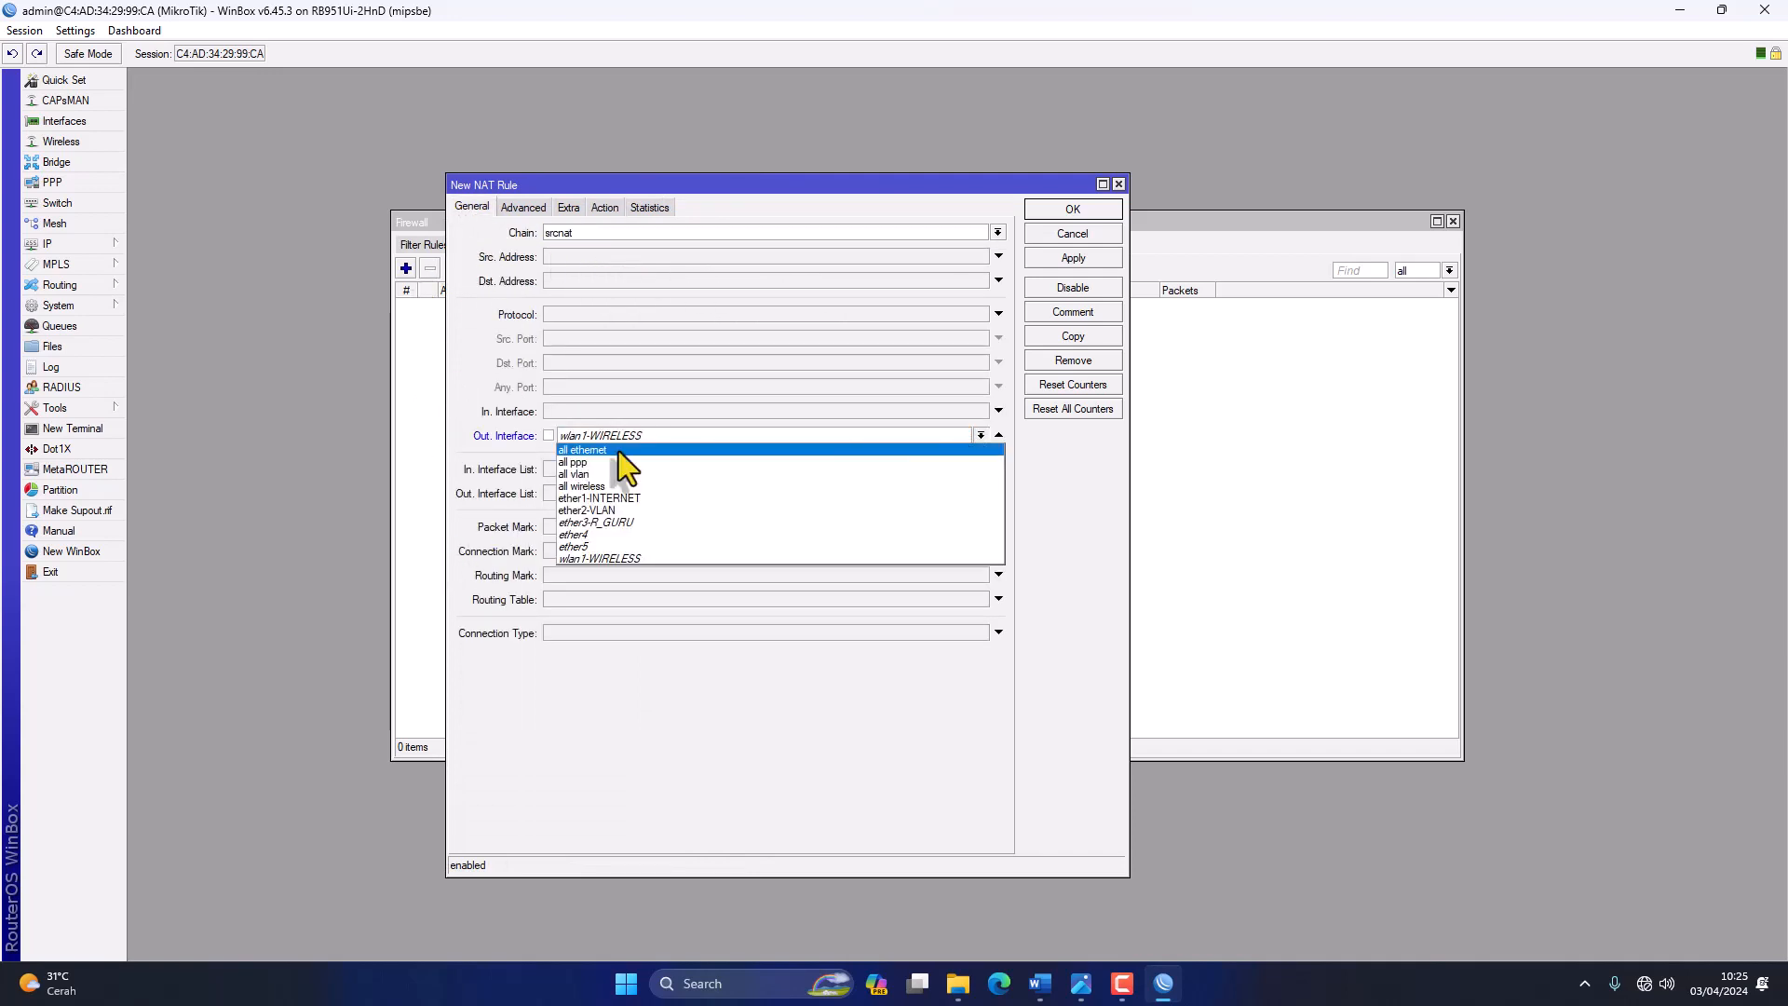
{"action": "left_click", "coordinate": [657, 498]}
Set the new NAT rule's action to masquerade, save the rule and close the firewall window.
{"action": "left_click", "coordinate": [605, 207]}
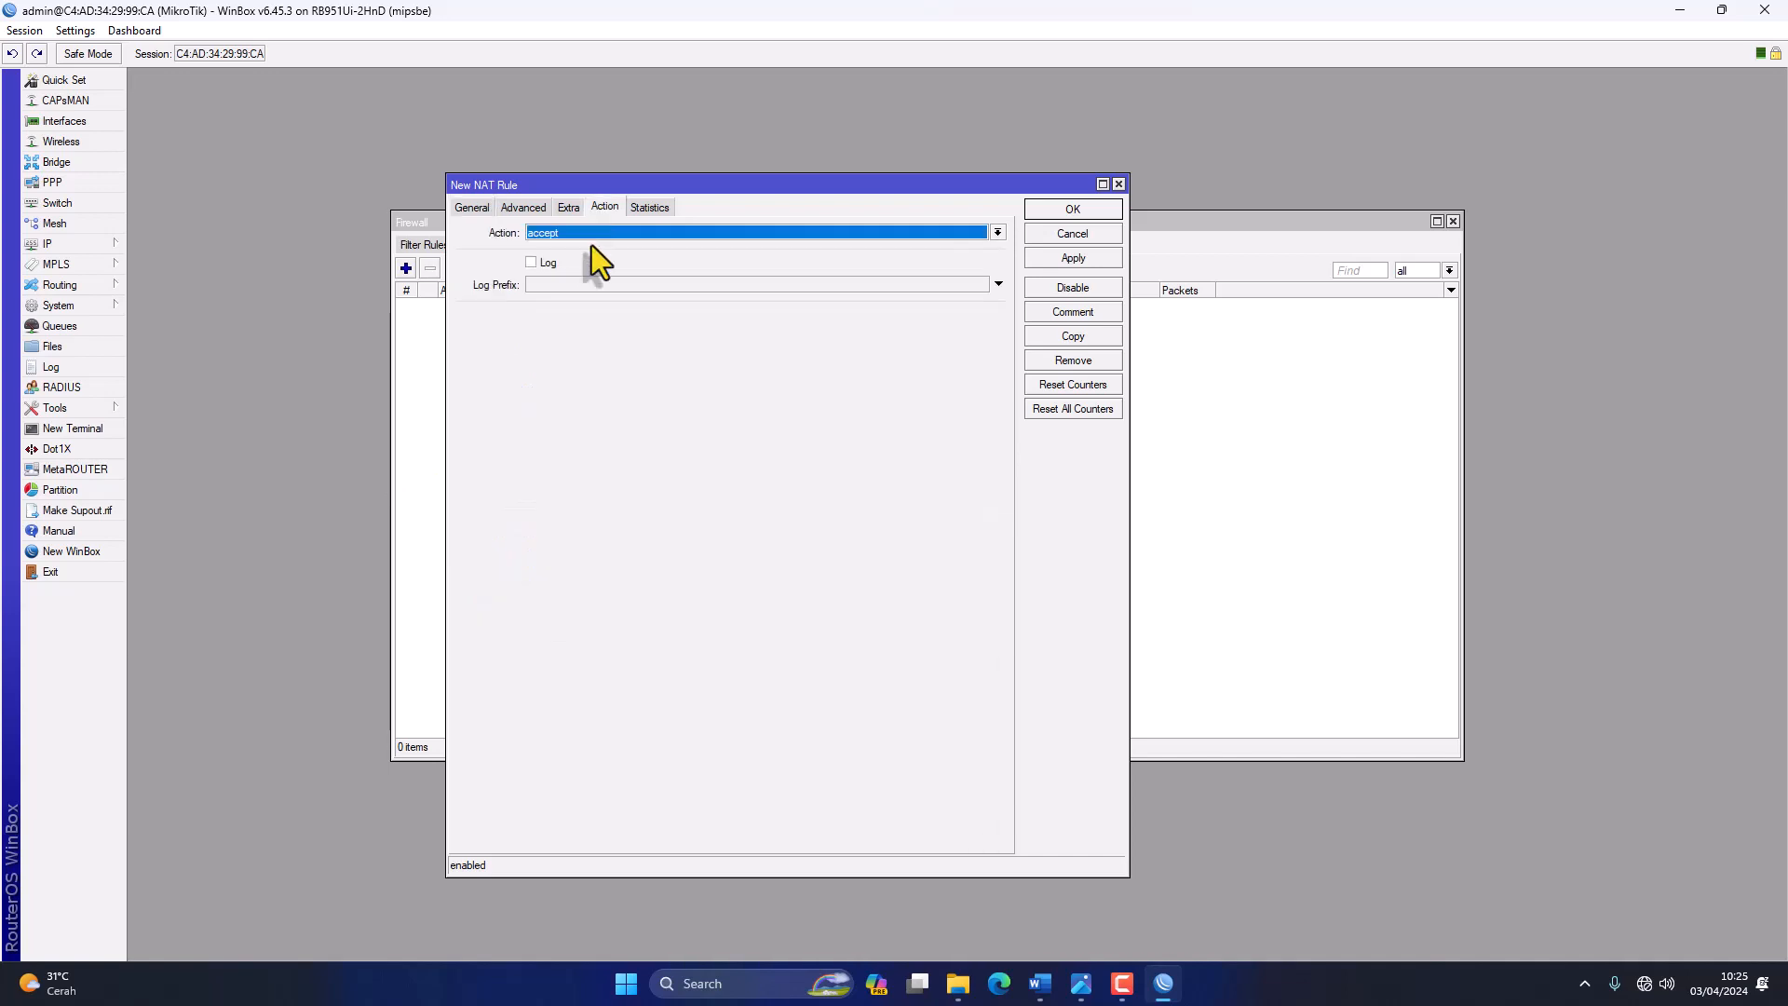
{"action": "left_click", "coordinate": [600, 232]}
{"action": "left_click", "coordinate": [577, 319]}
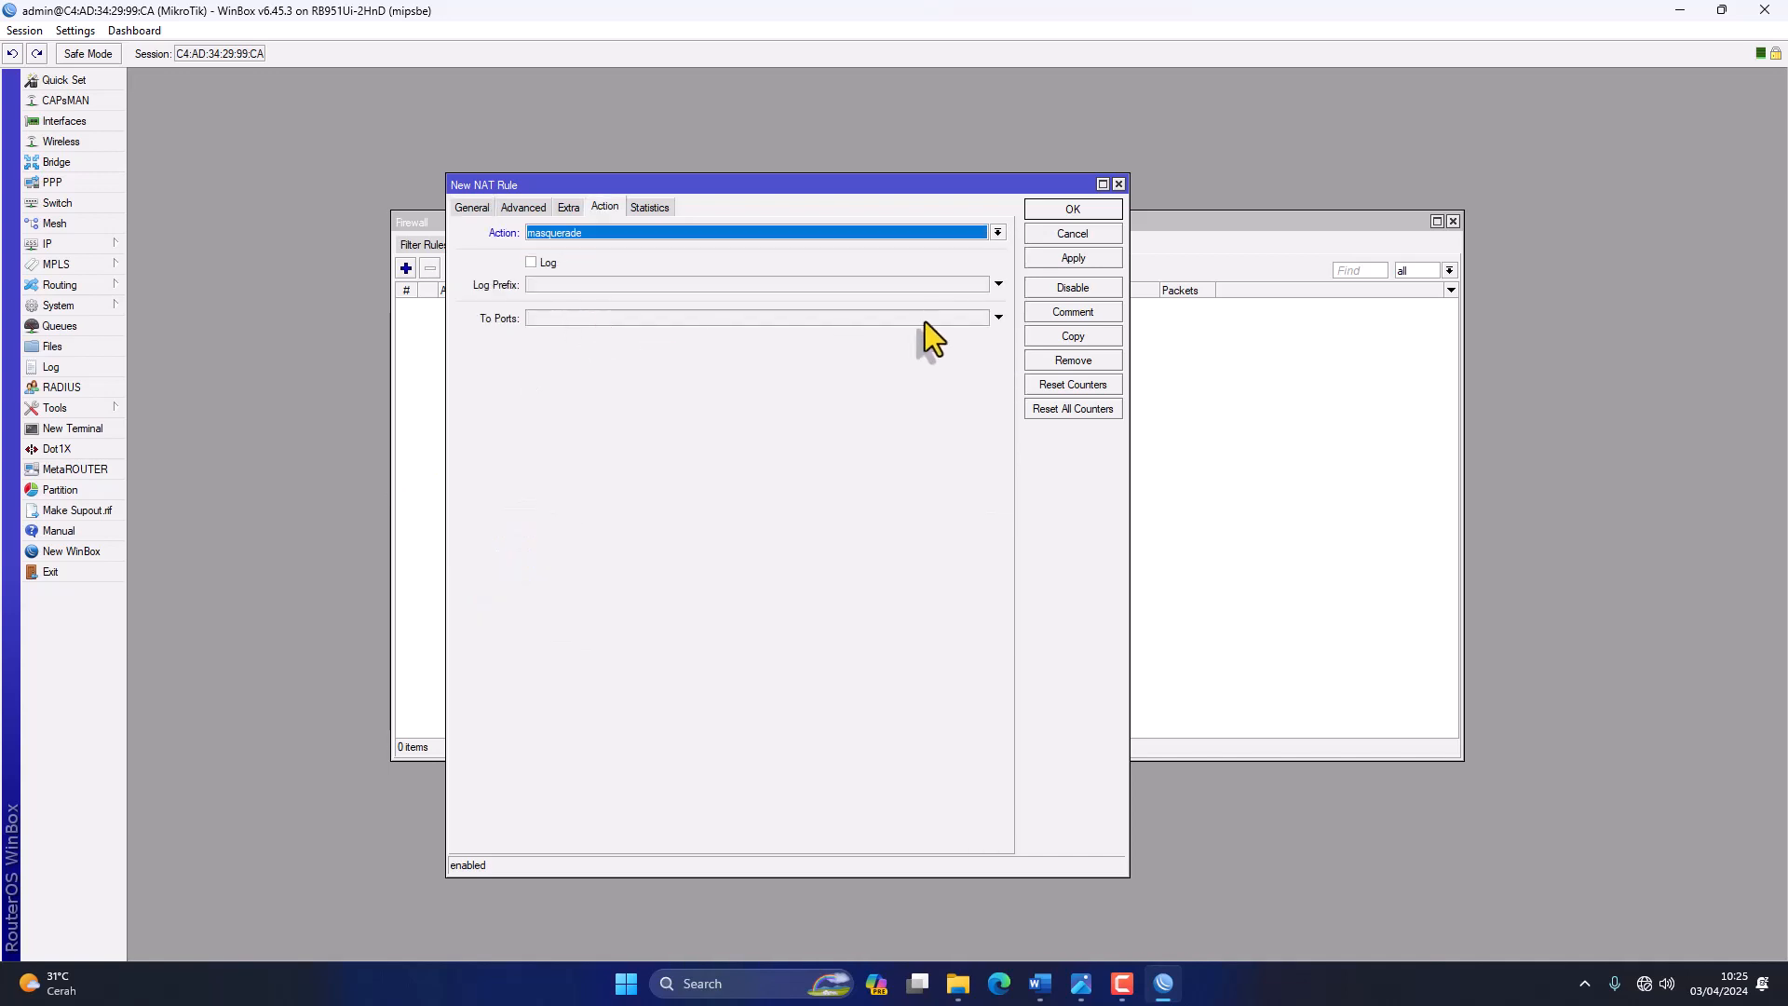
{"action": "left_click", "coordinate": [1071, 259]}
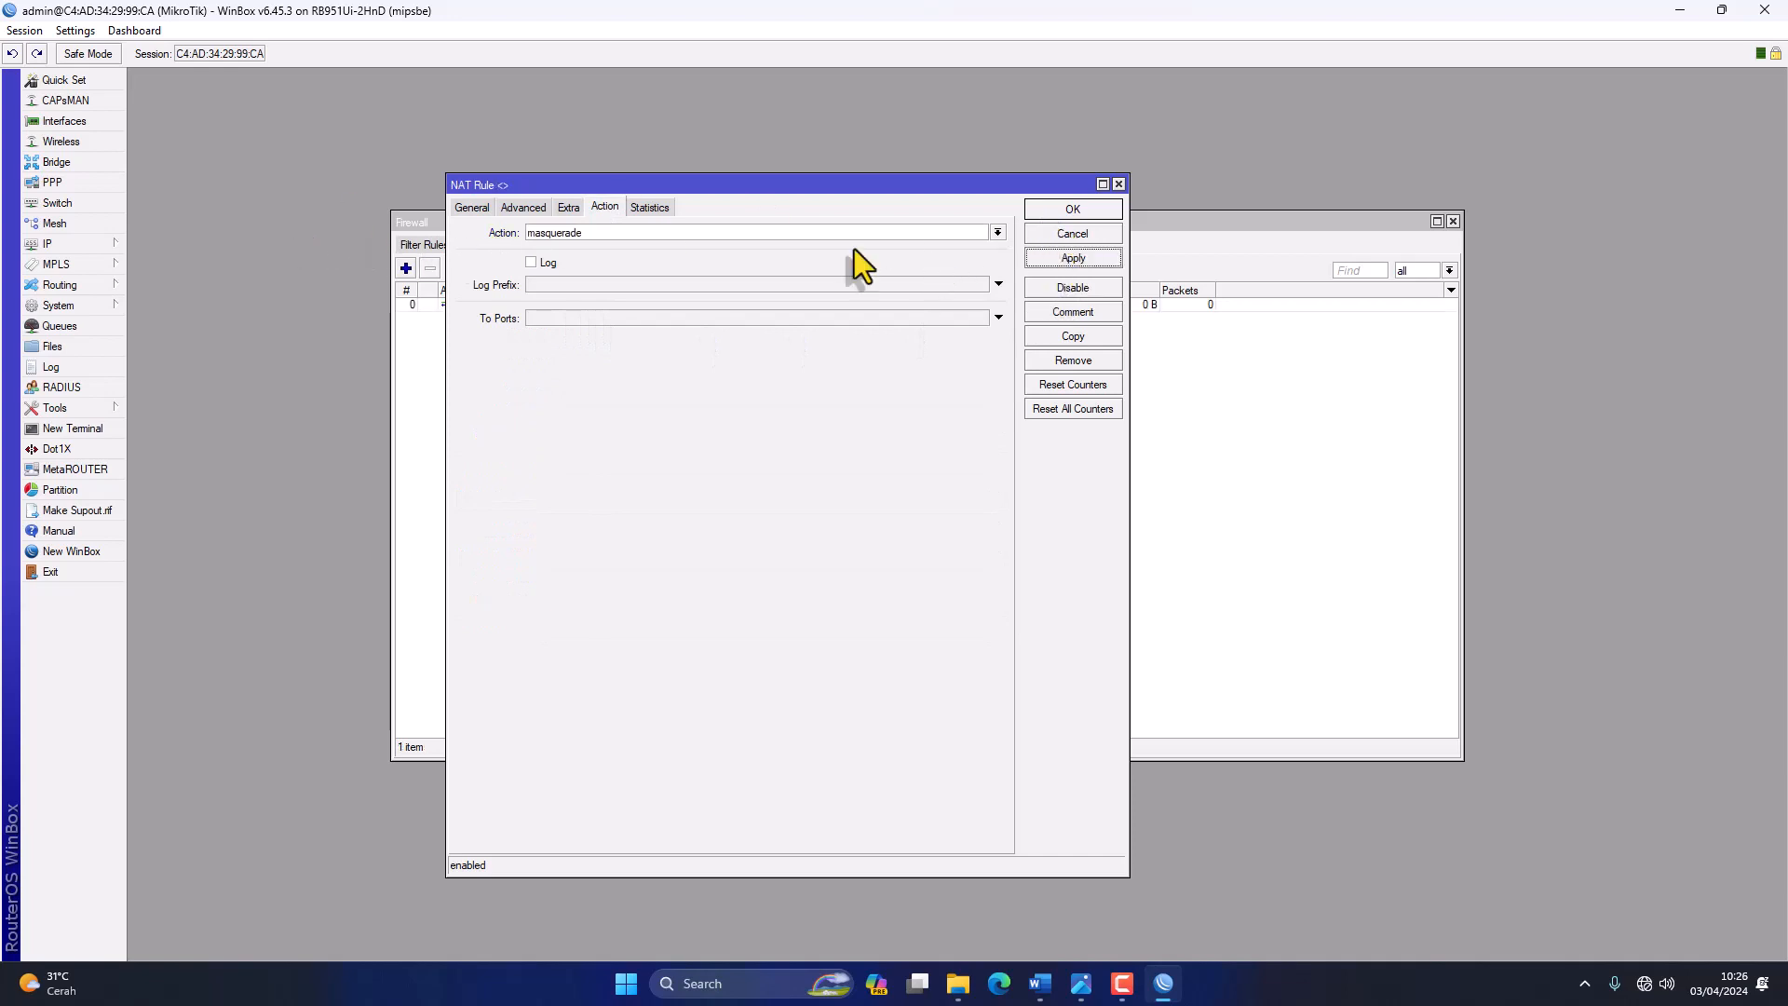
{"action": "left_click", "coordinate": [1078, 211]}
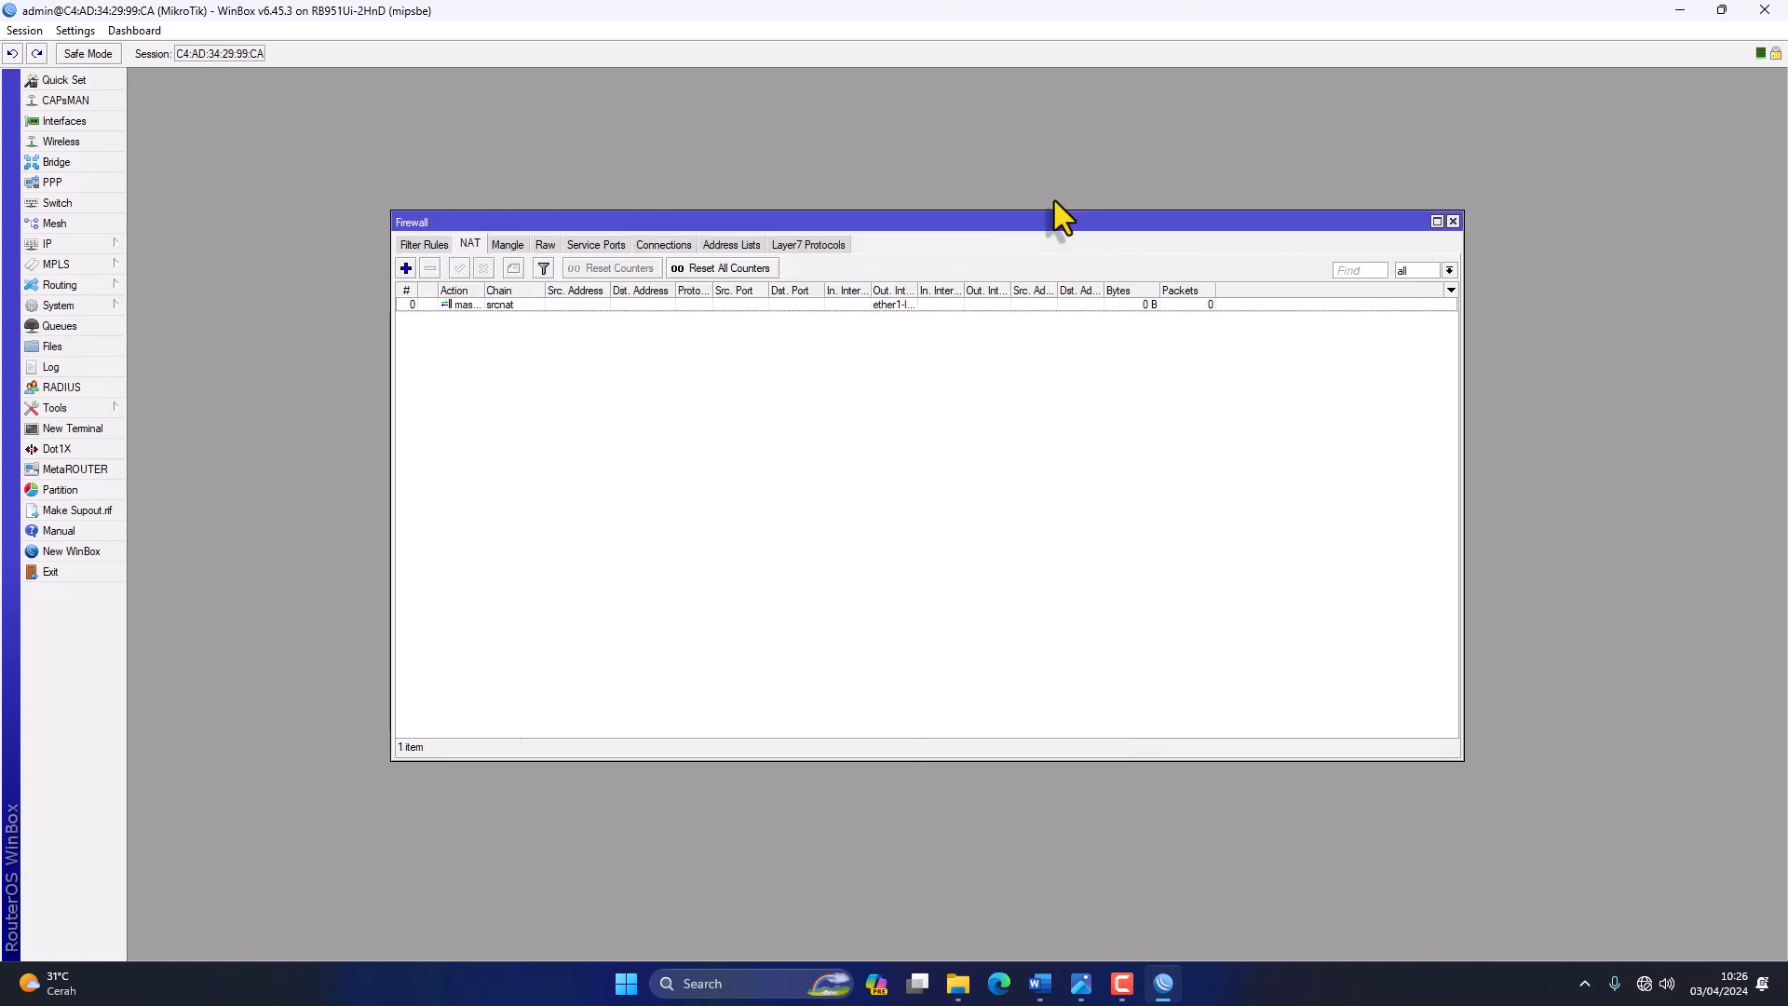
{"action": "left_click", "coordinate": [1453, 222]}
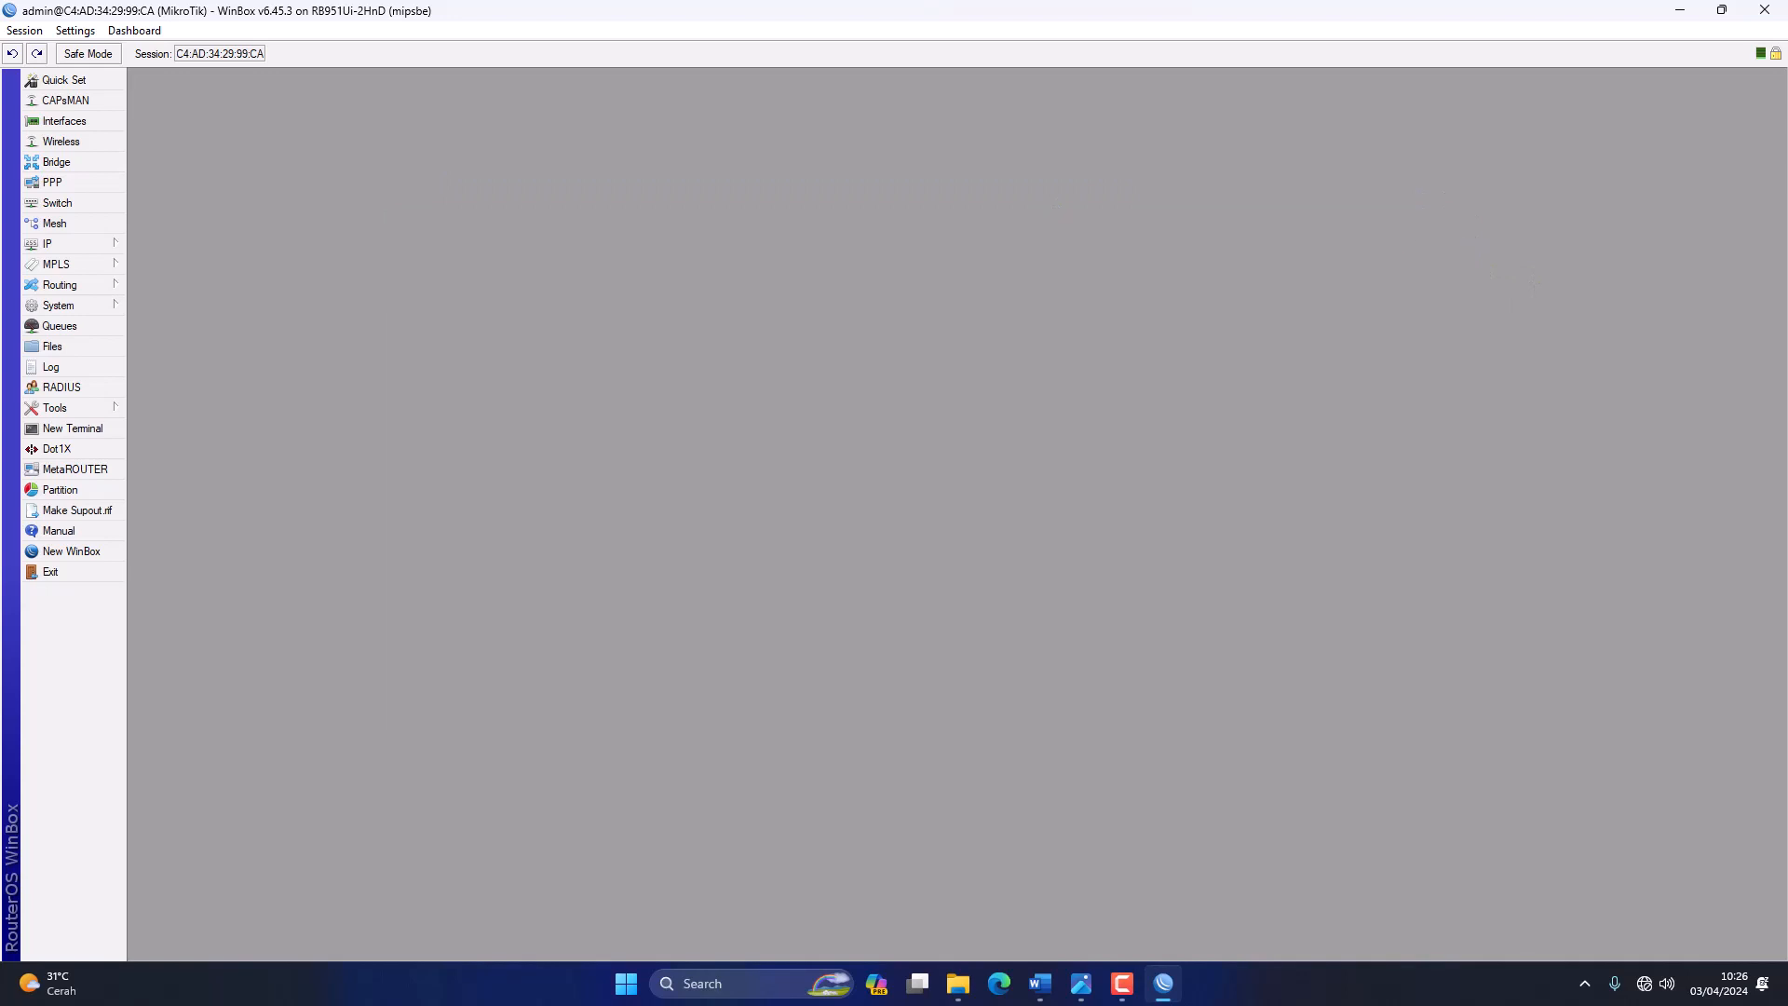
Consult the network topology image and start a new VLAN interface named vlan1-LAB1 from the interface list.
{"action": "left_click", "coordinate": [1080, 983]}
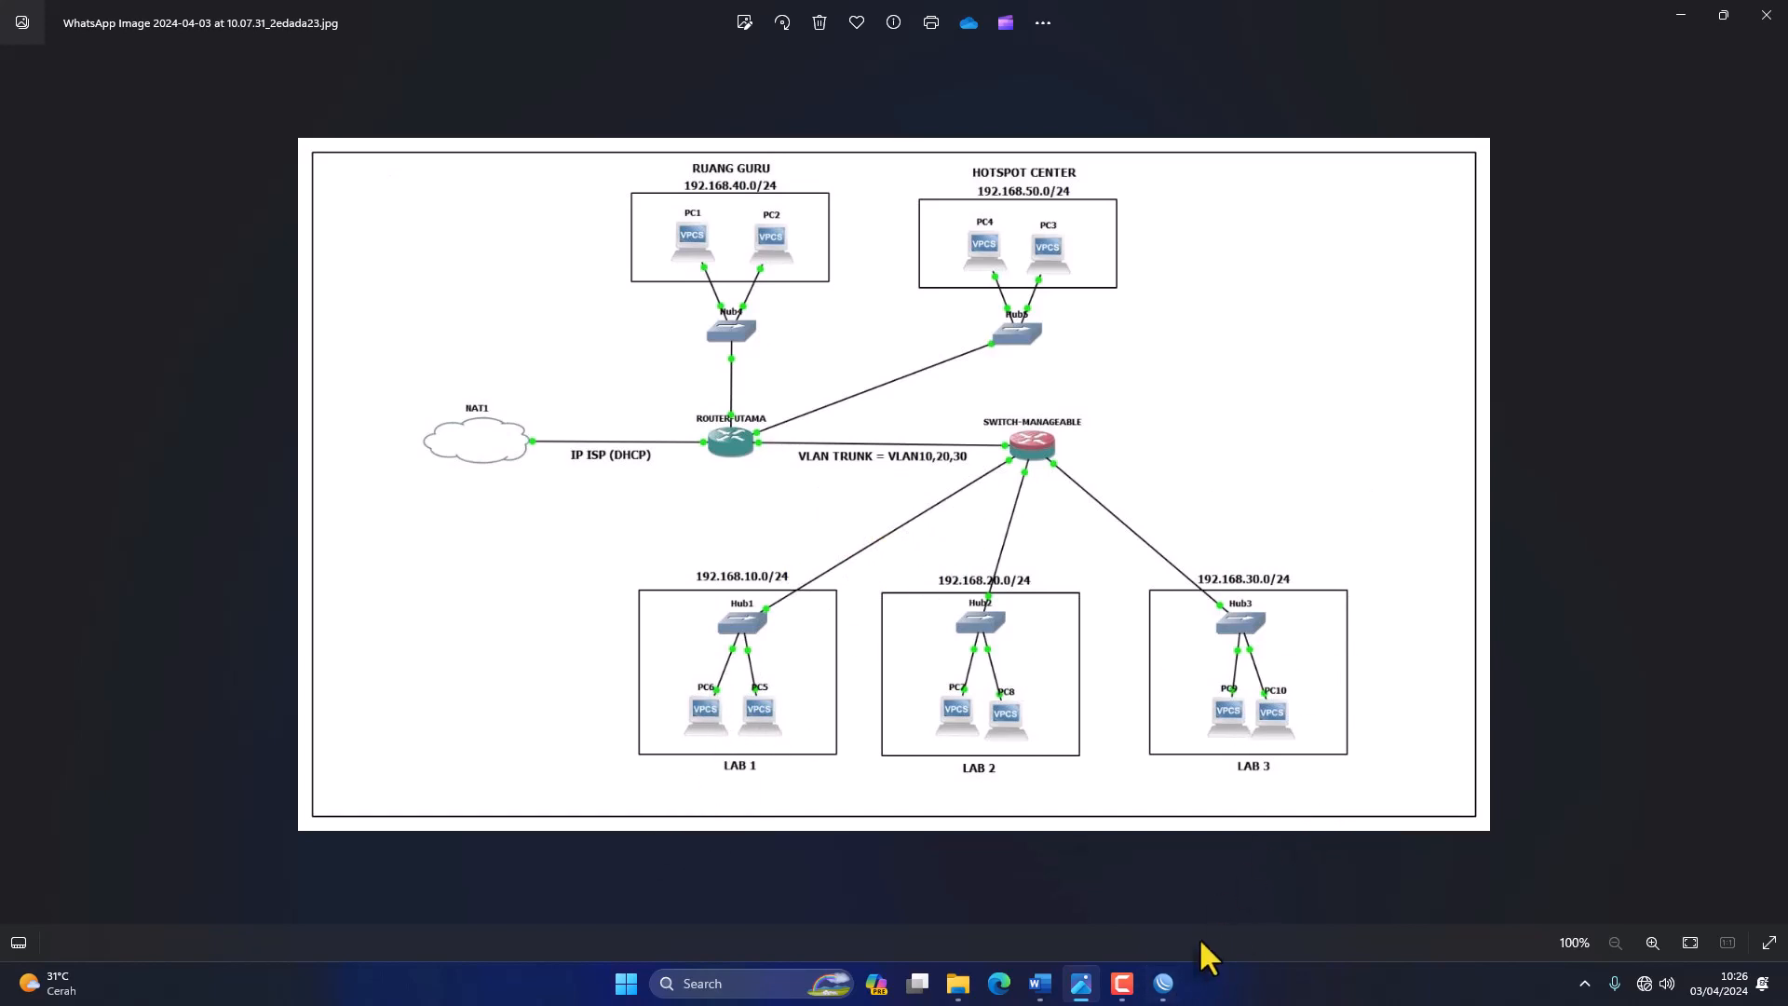
{"action": "left_click", "coordinate": [1163, 983]}
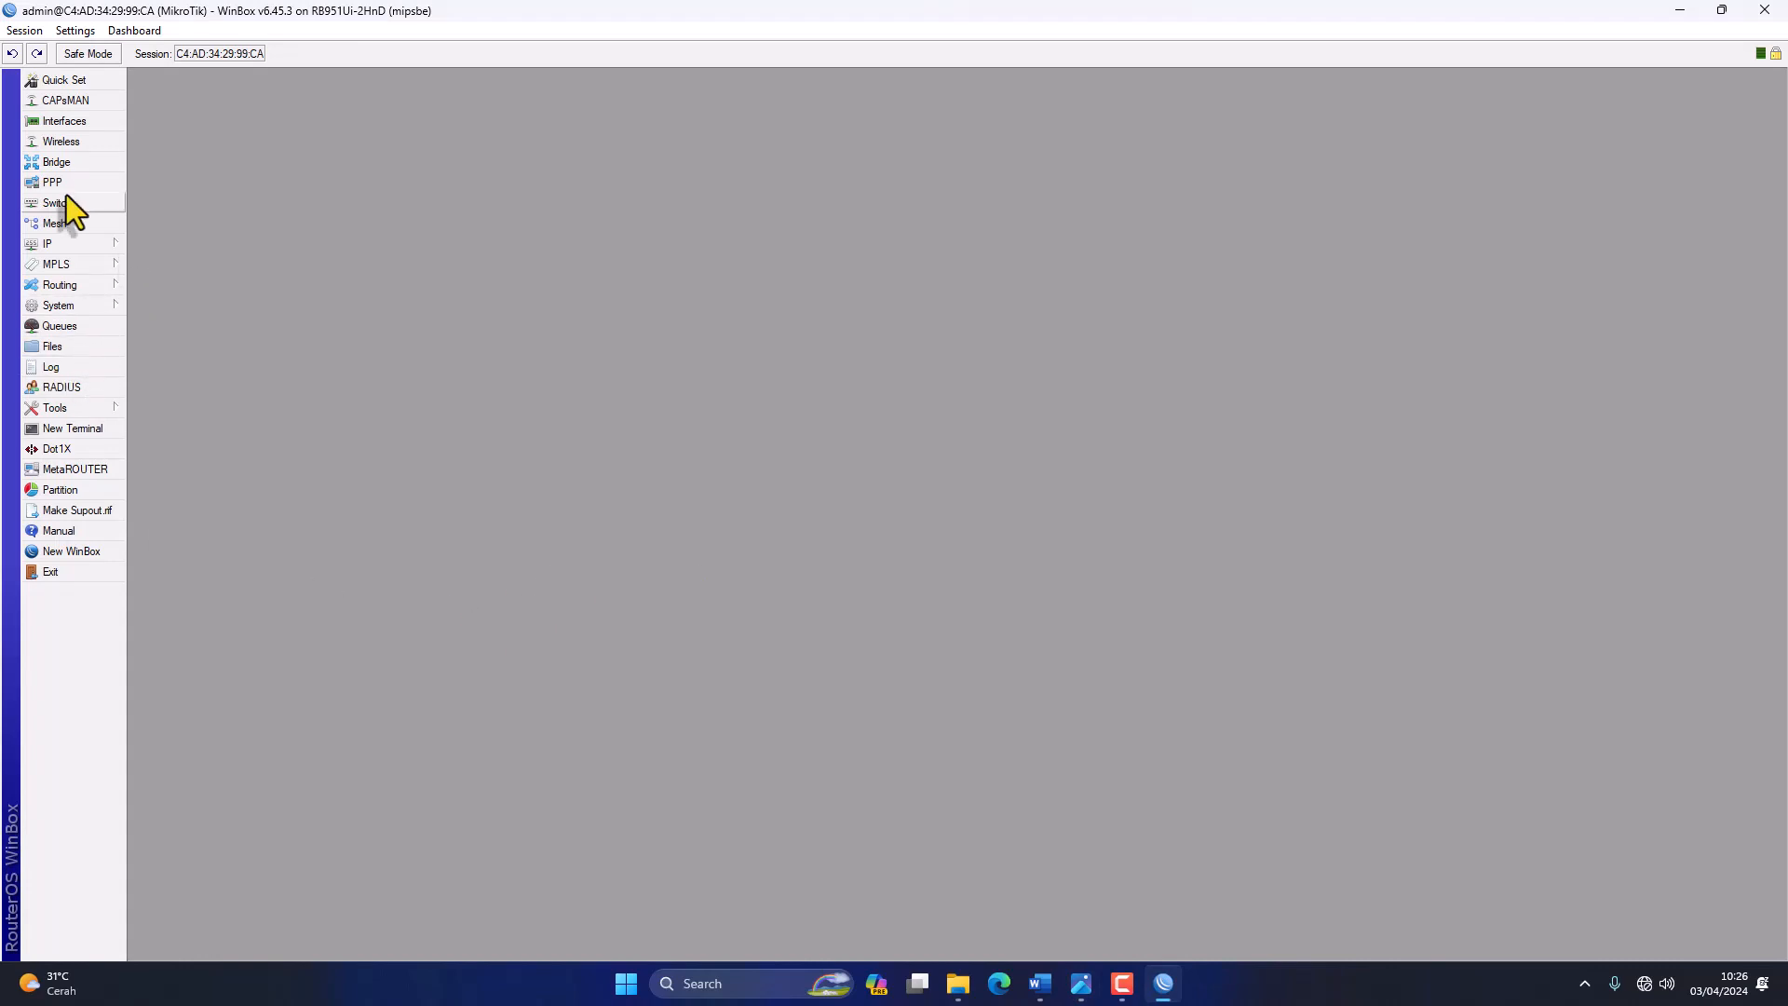
{"action": "left_click", "coordinate": [63, 121]}
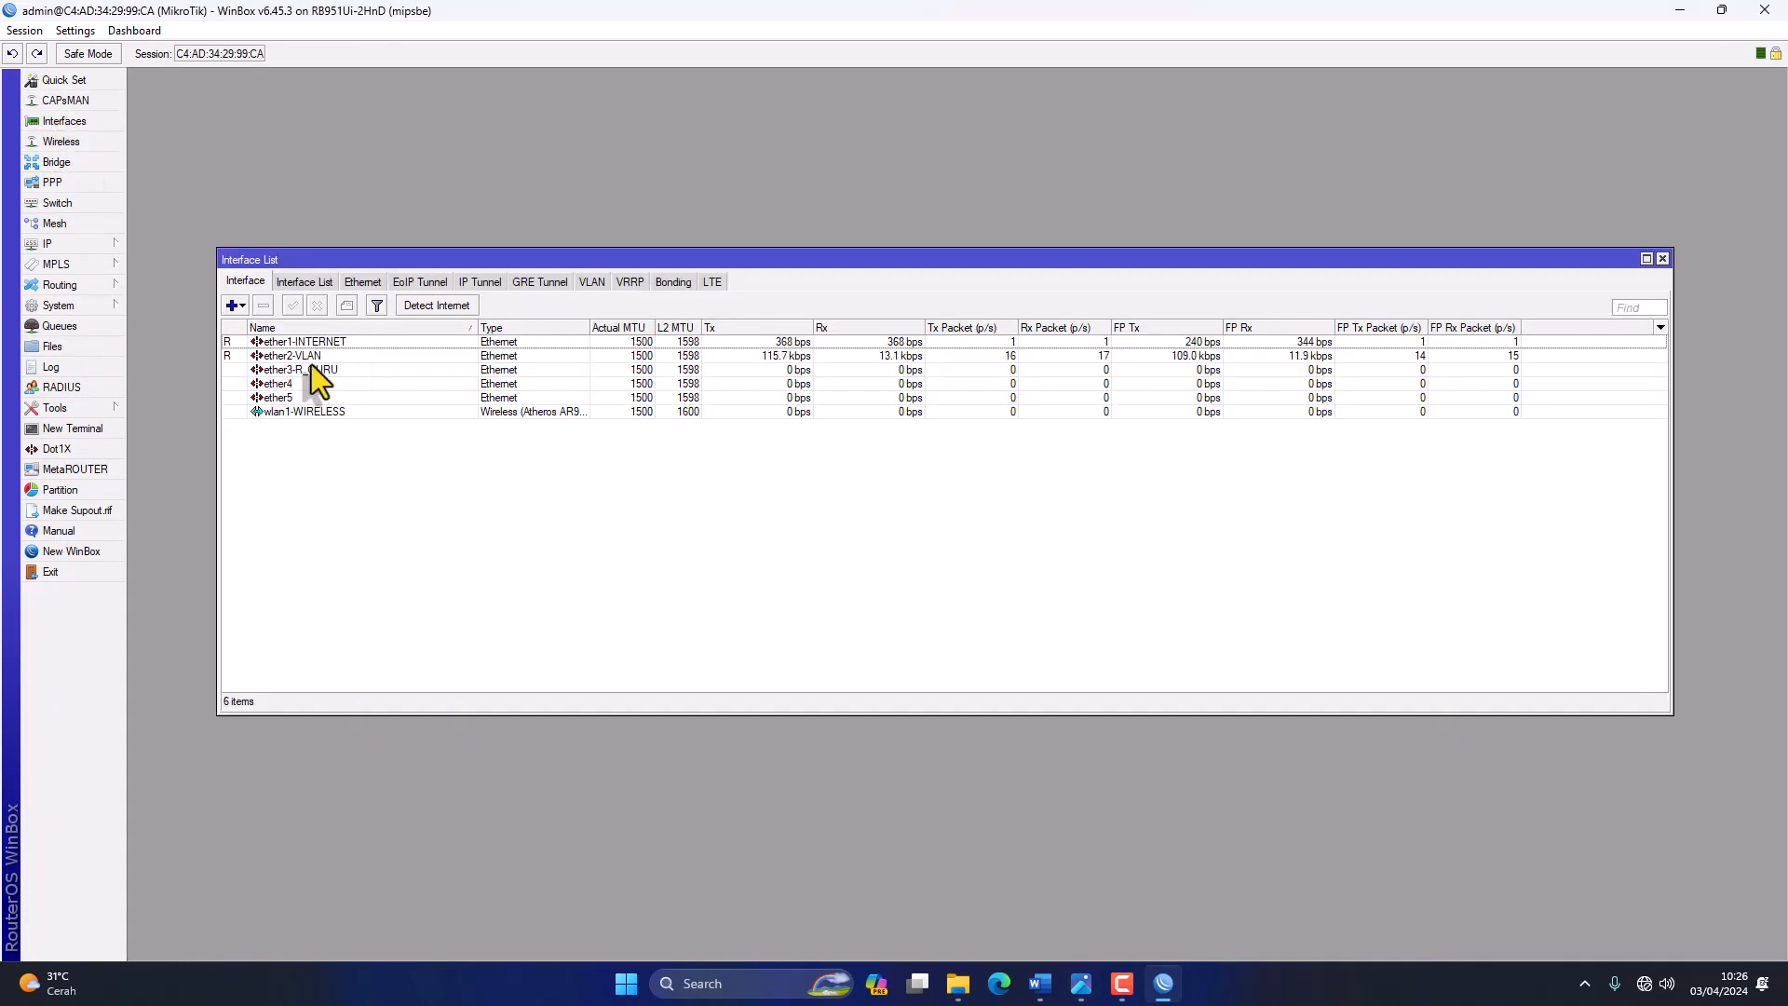
{"action": "left_click", "coordinate": [337, 356]}
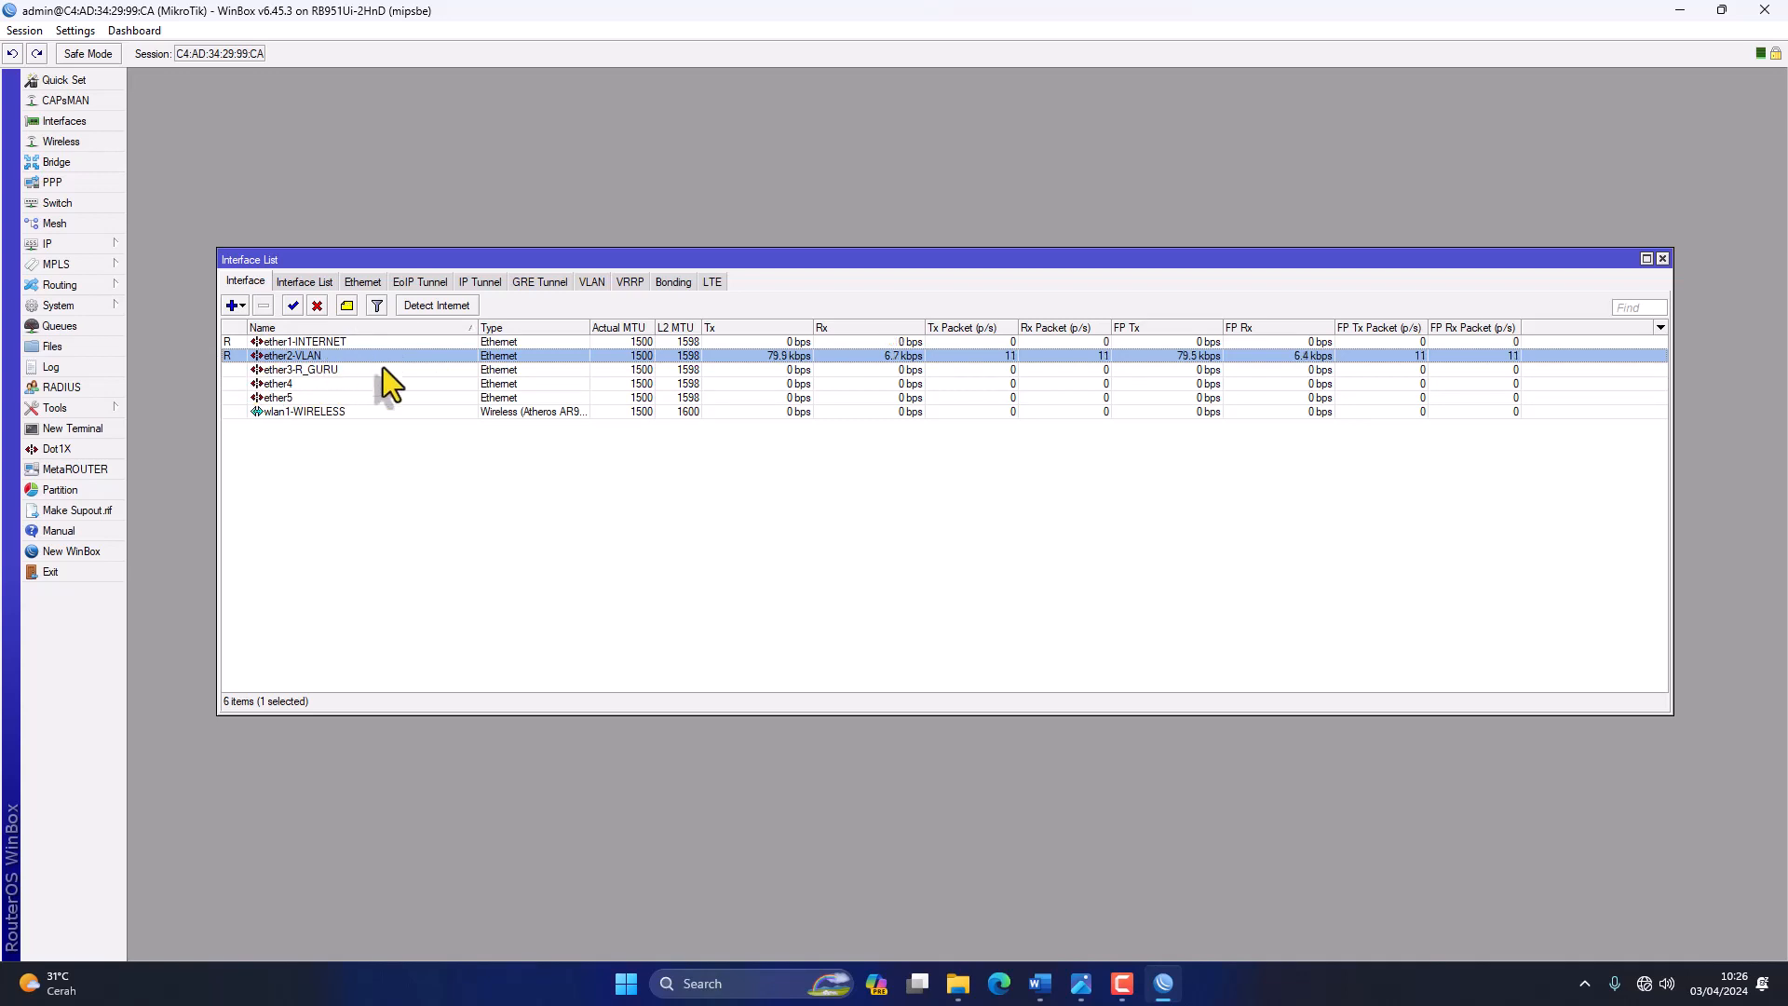
{"action": "left_click", "coordinate": [236, 307]}
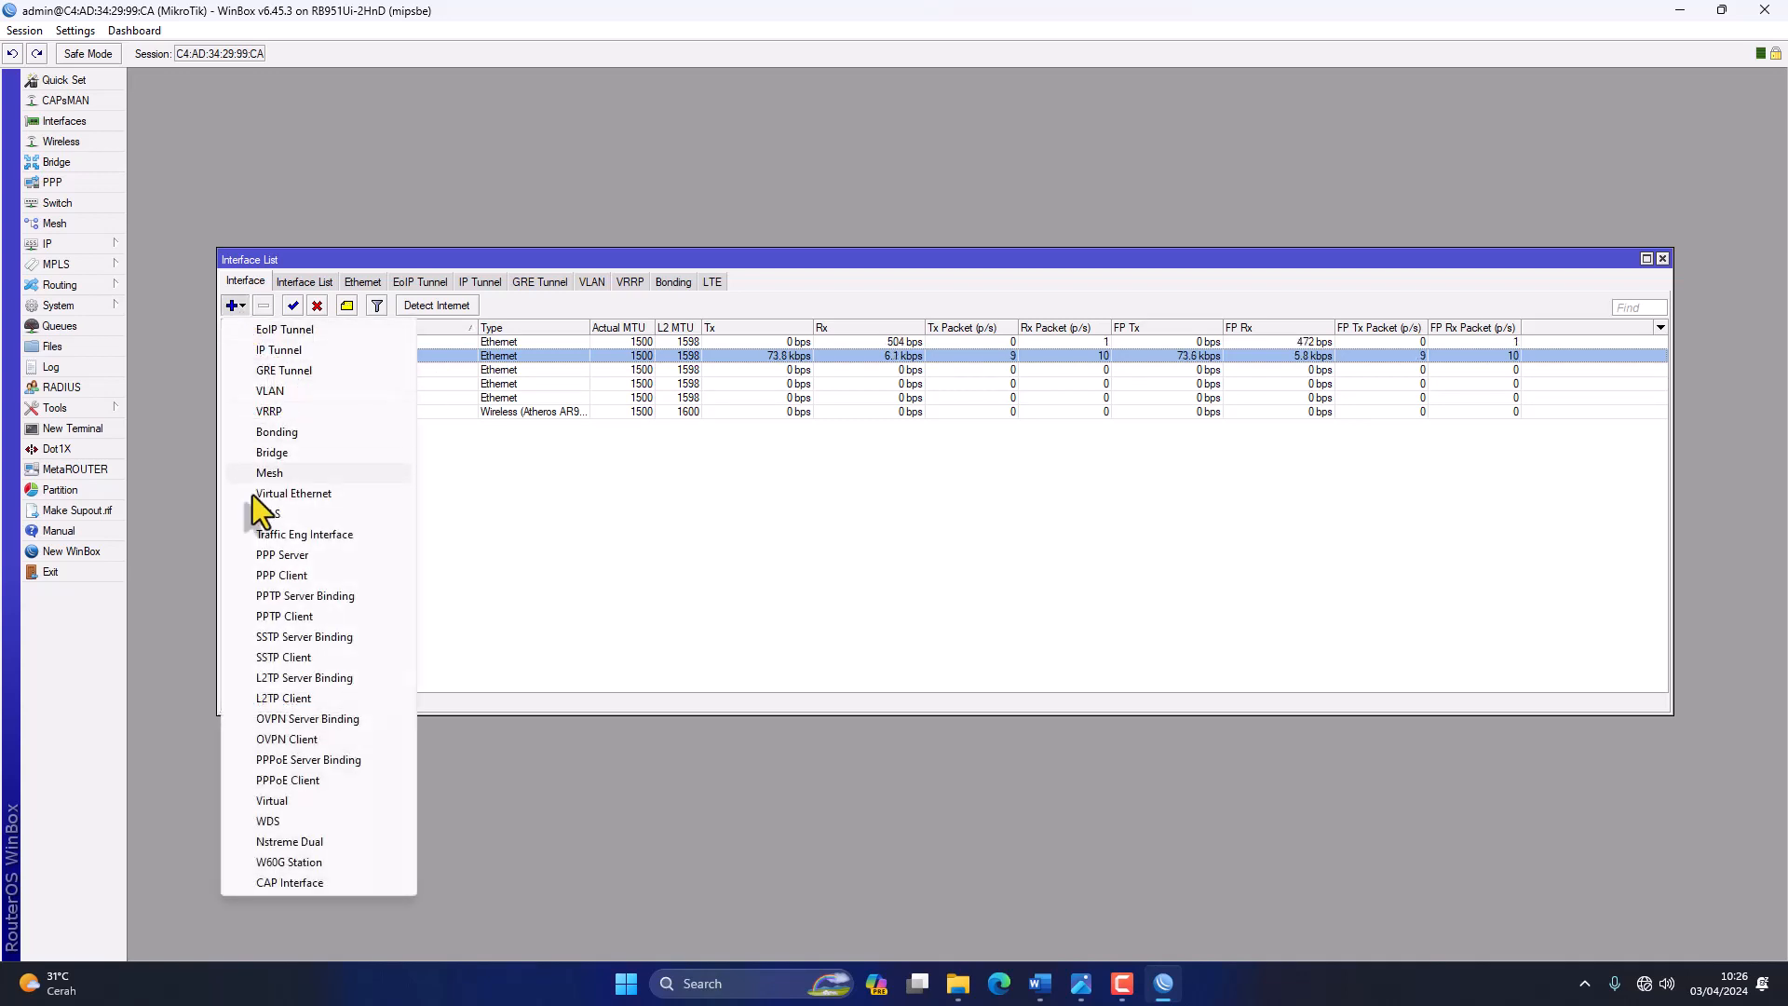
{"action": "left_click", "coordinate": [296, 391]}
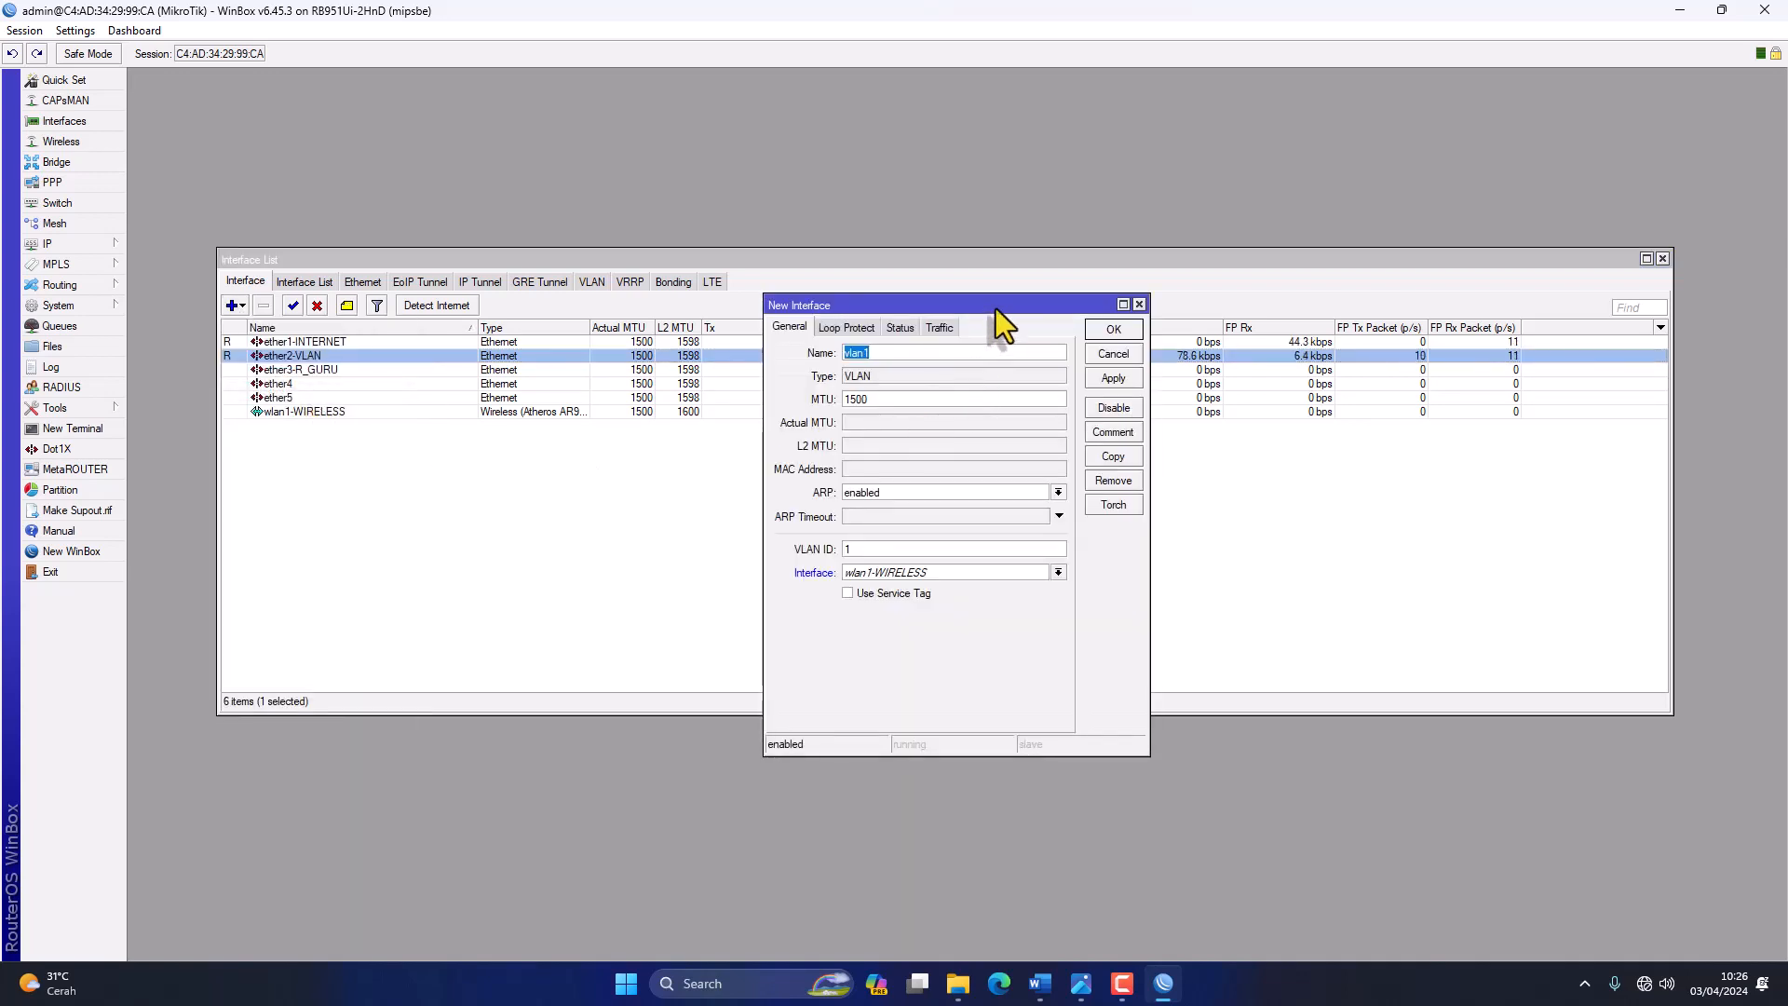
{"action": "left_click_drag", "start_coordinate": [997, 307], "coordinate": [963, 231]}
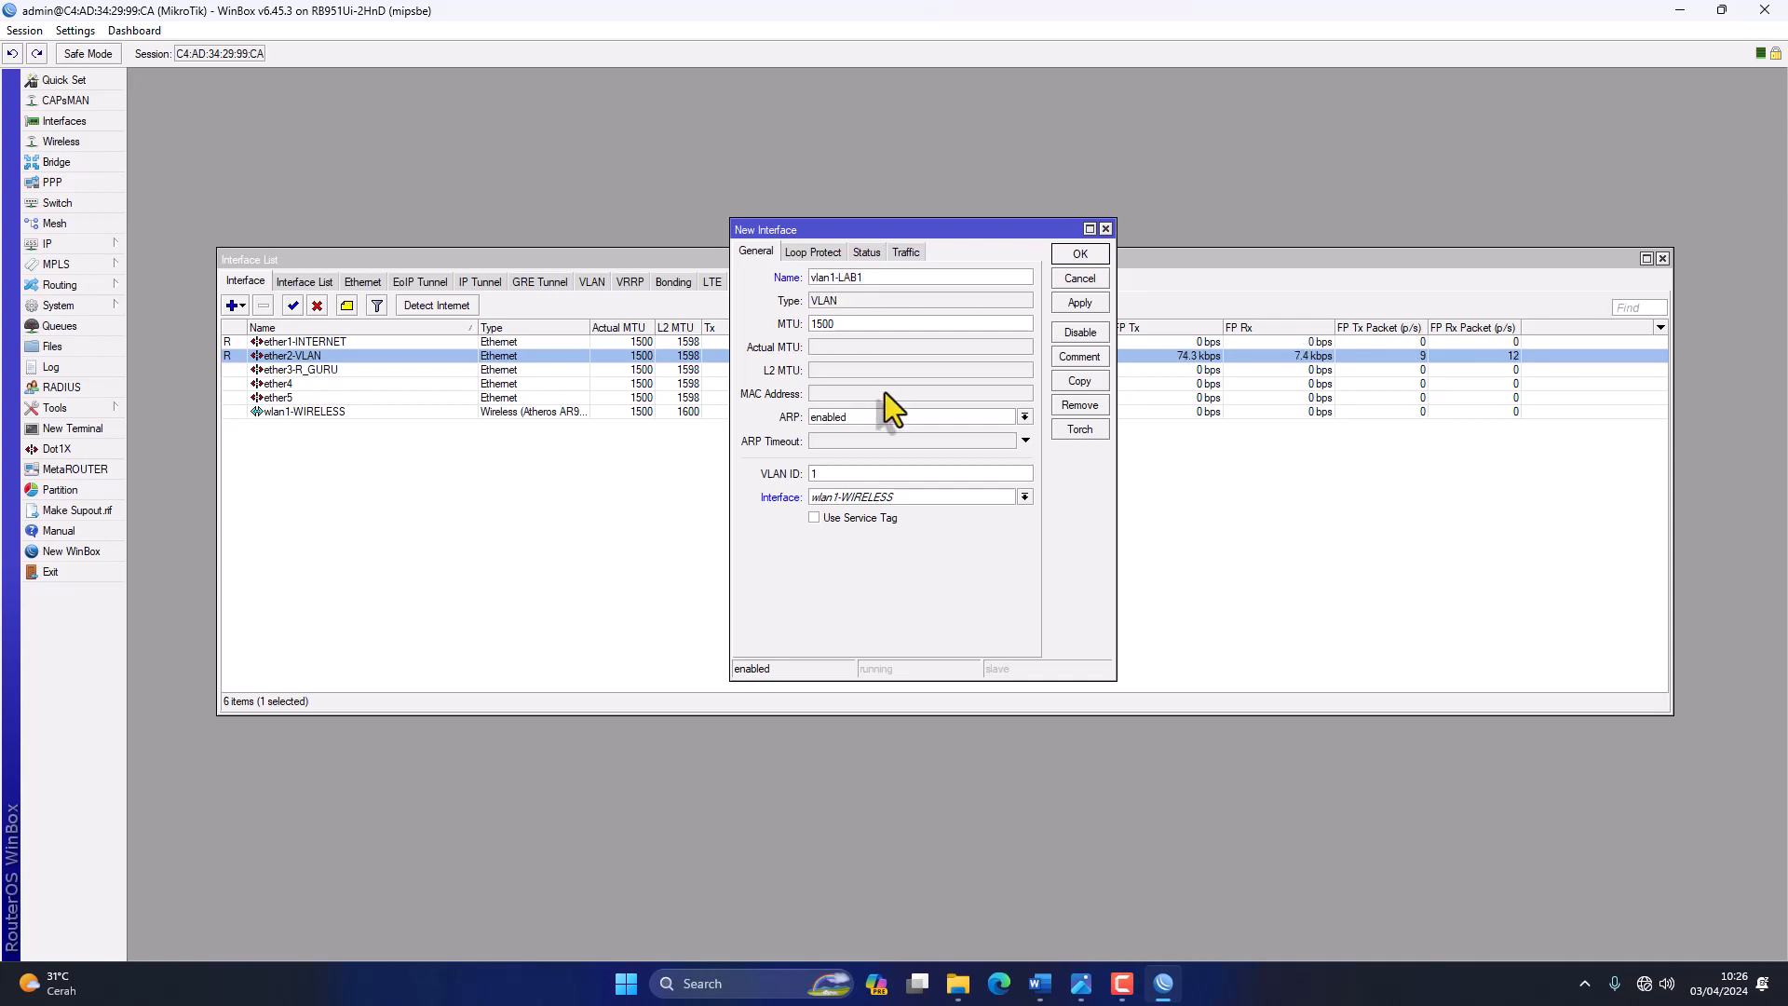
Give vlan1-LAB1 VLAN ID 10 on the parent interface ether2-VLAN and save it.
{"action": "left_click", "coordinate": [835, 475]}
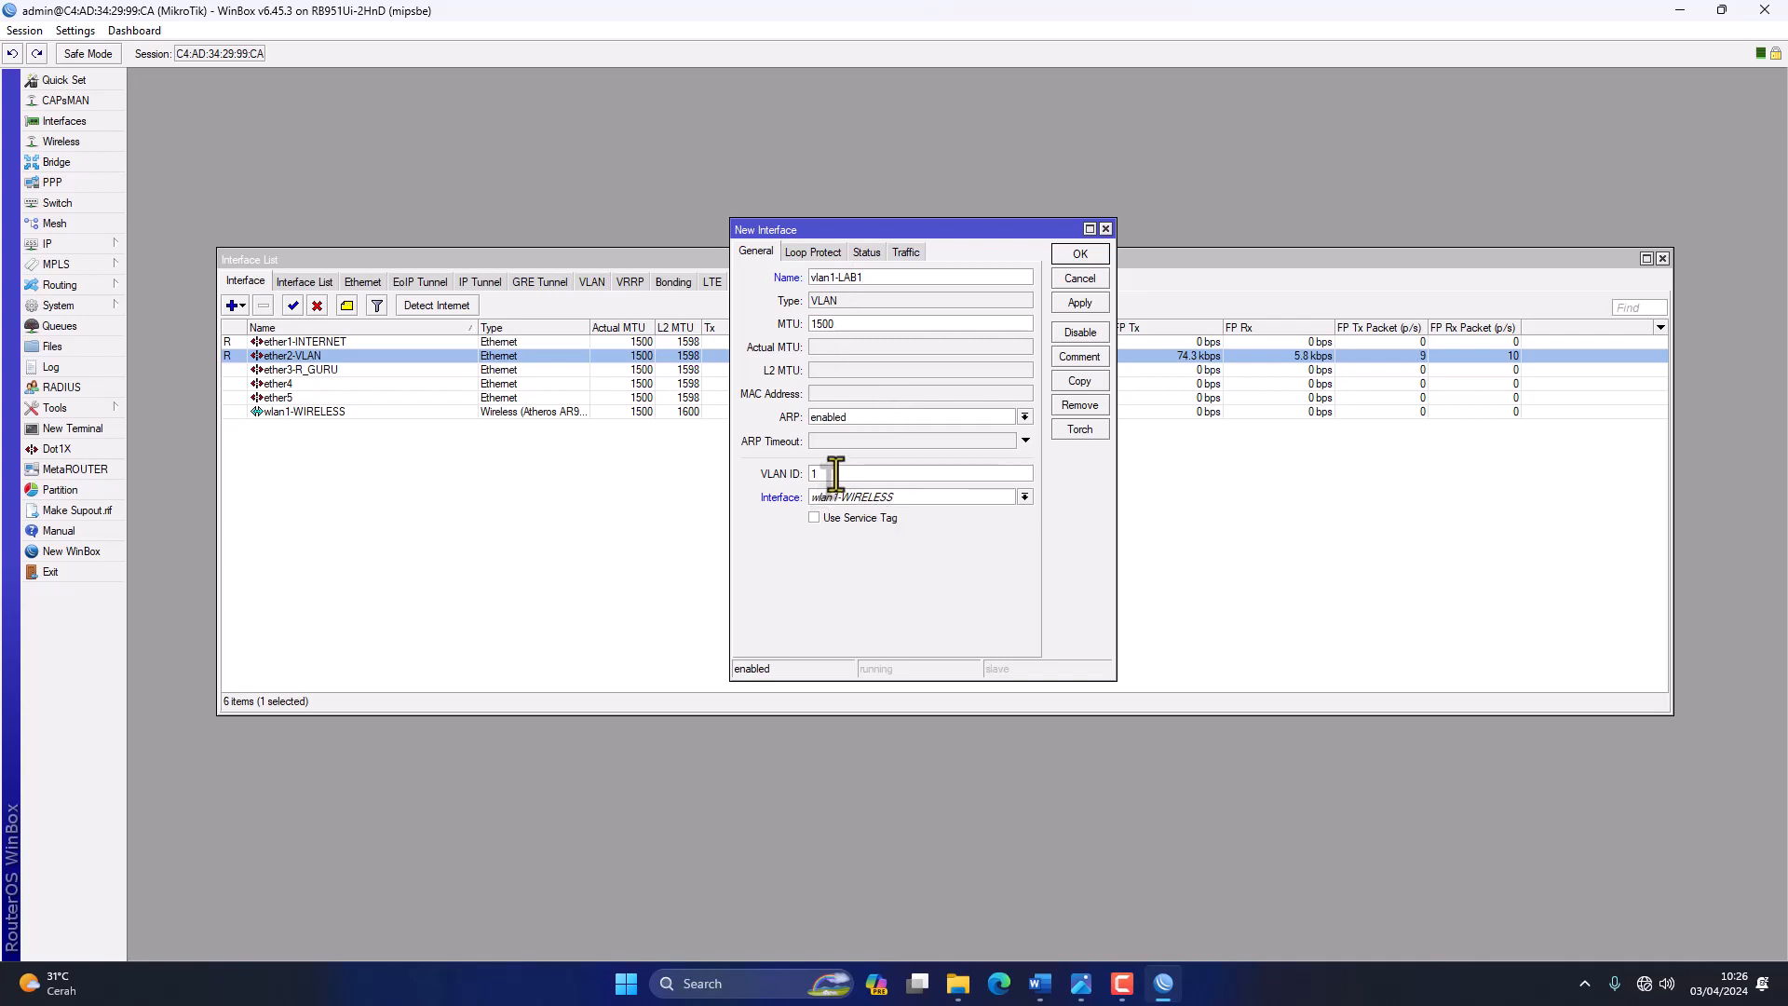
{"action": "type", "text": "0"}
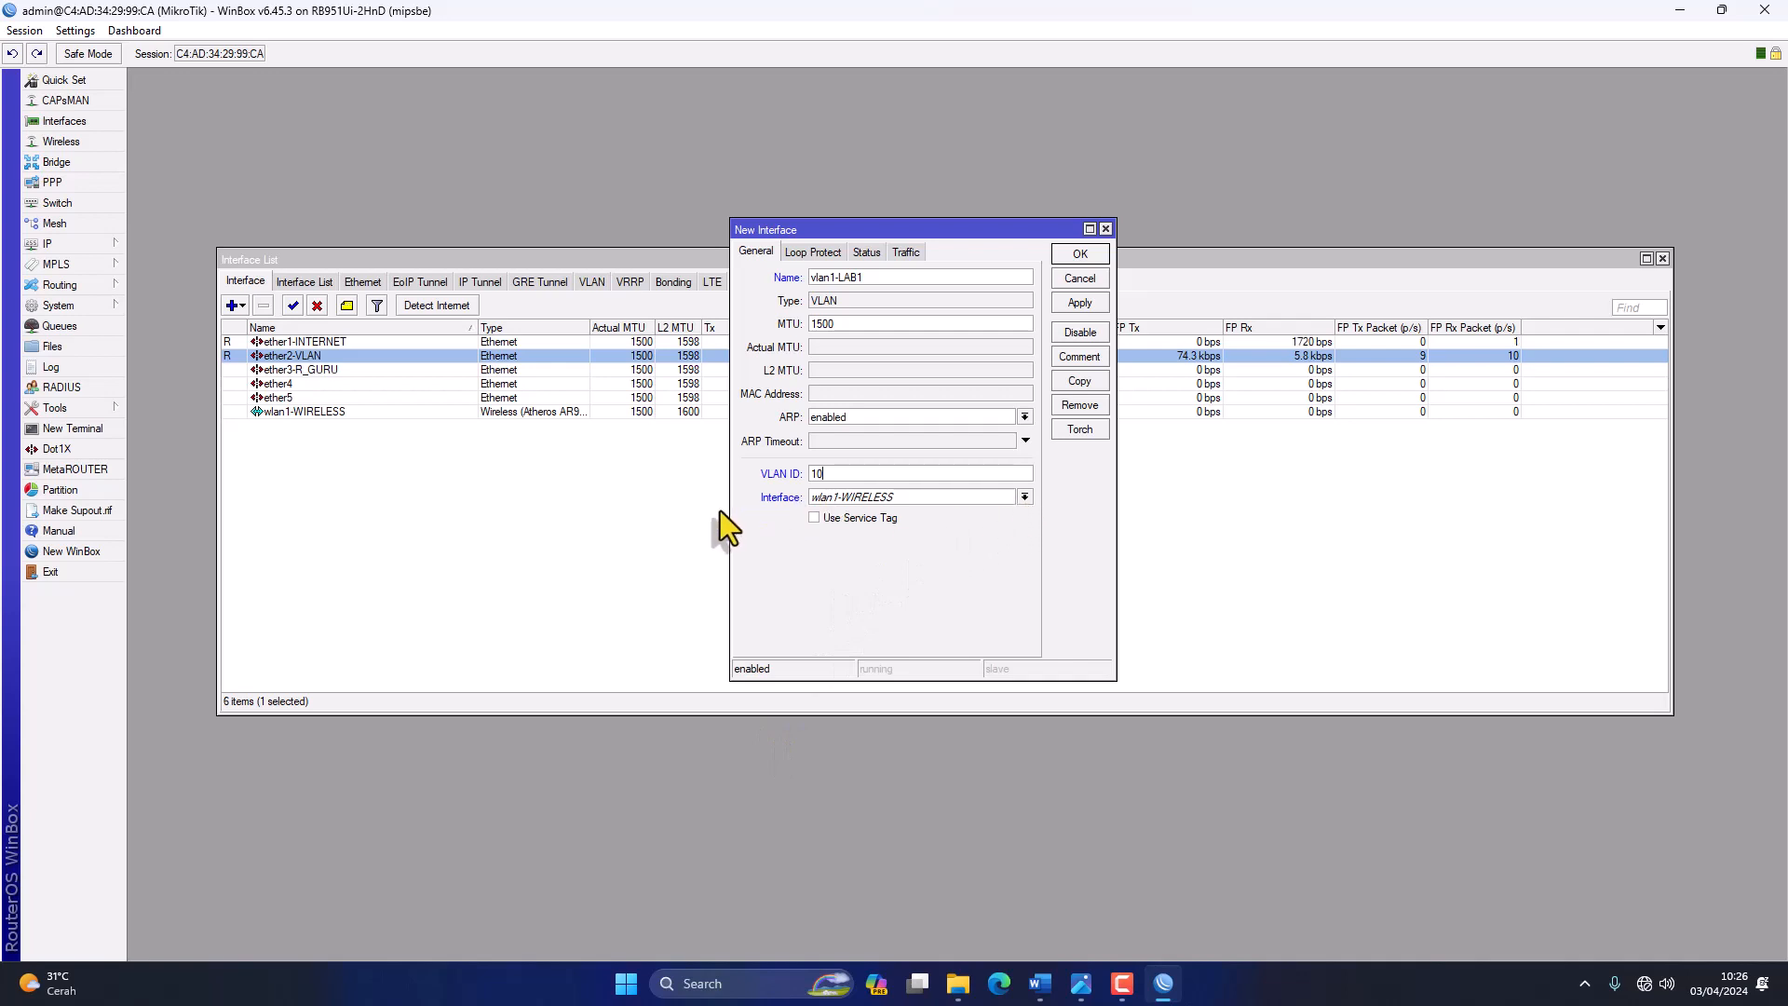
{"action": "left_click", "coordinate": [1024, 498]}
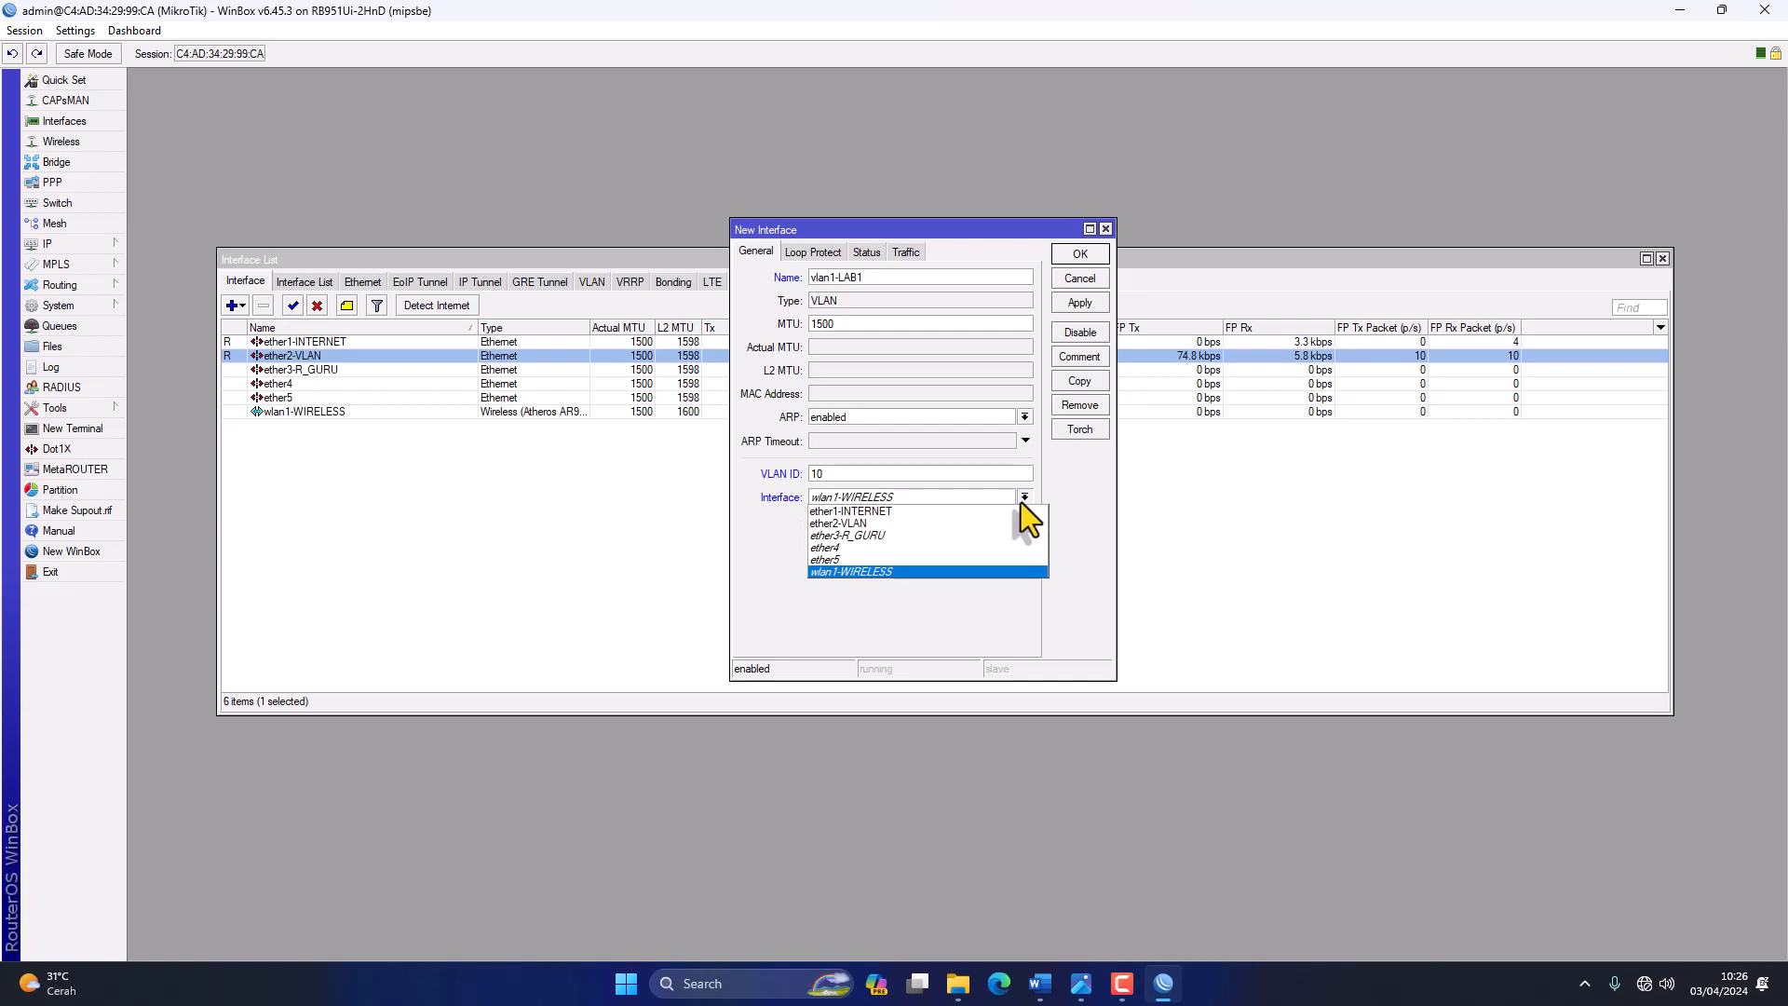
{"action": "left_click", "coordinate": [850, 524]}
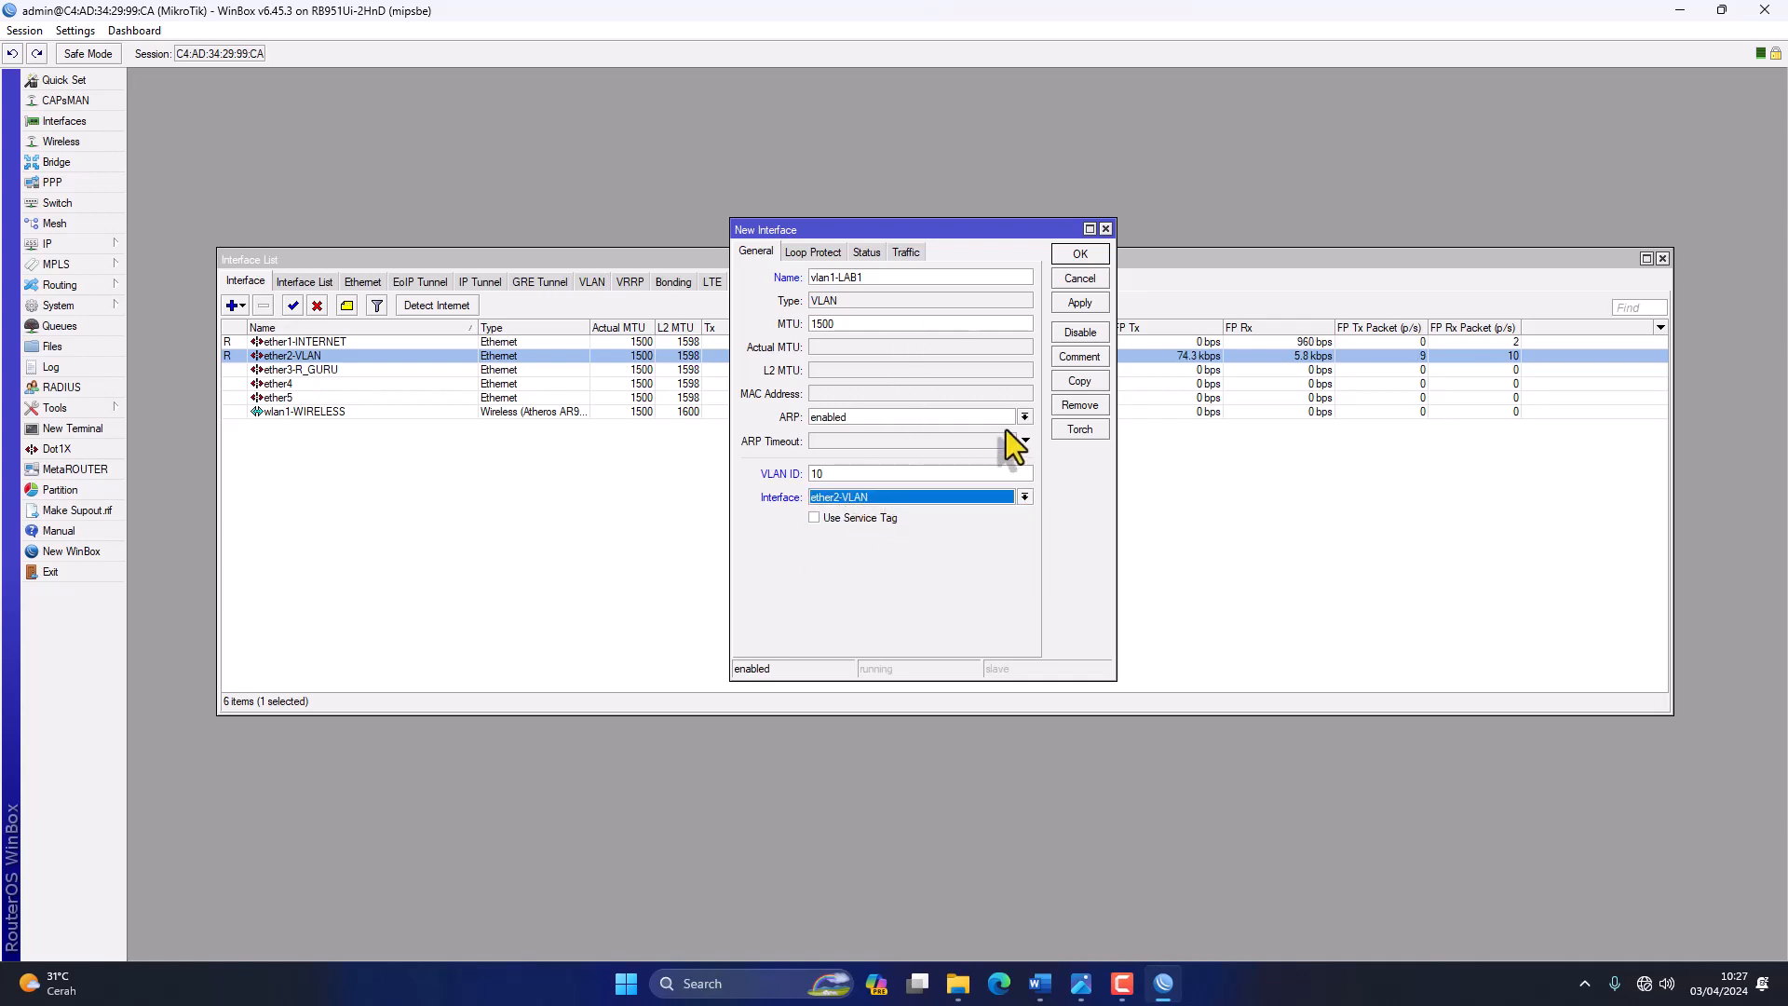
{"action": "left_click", "coordinate": [1080, 304]}
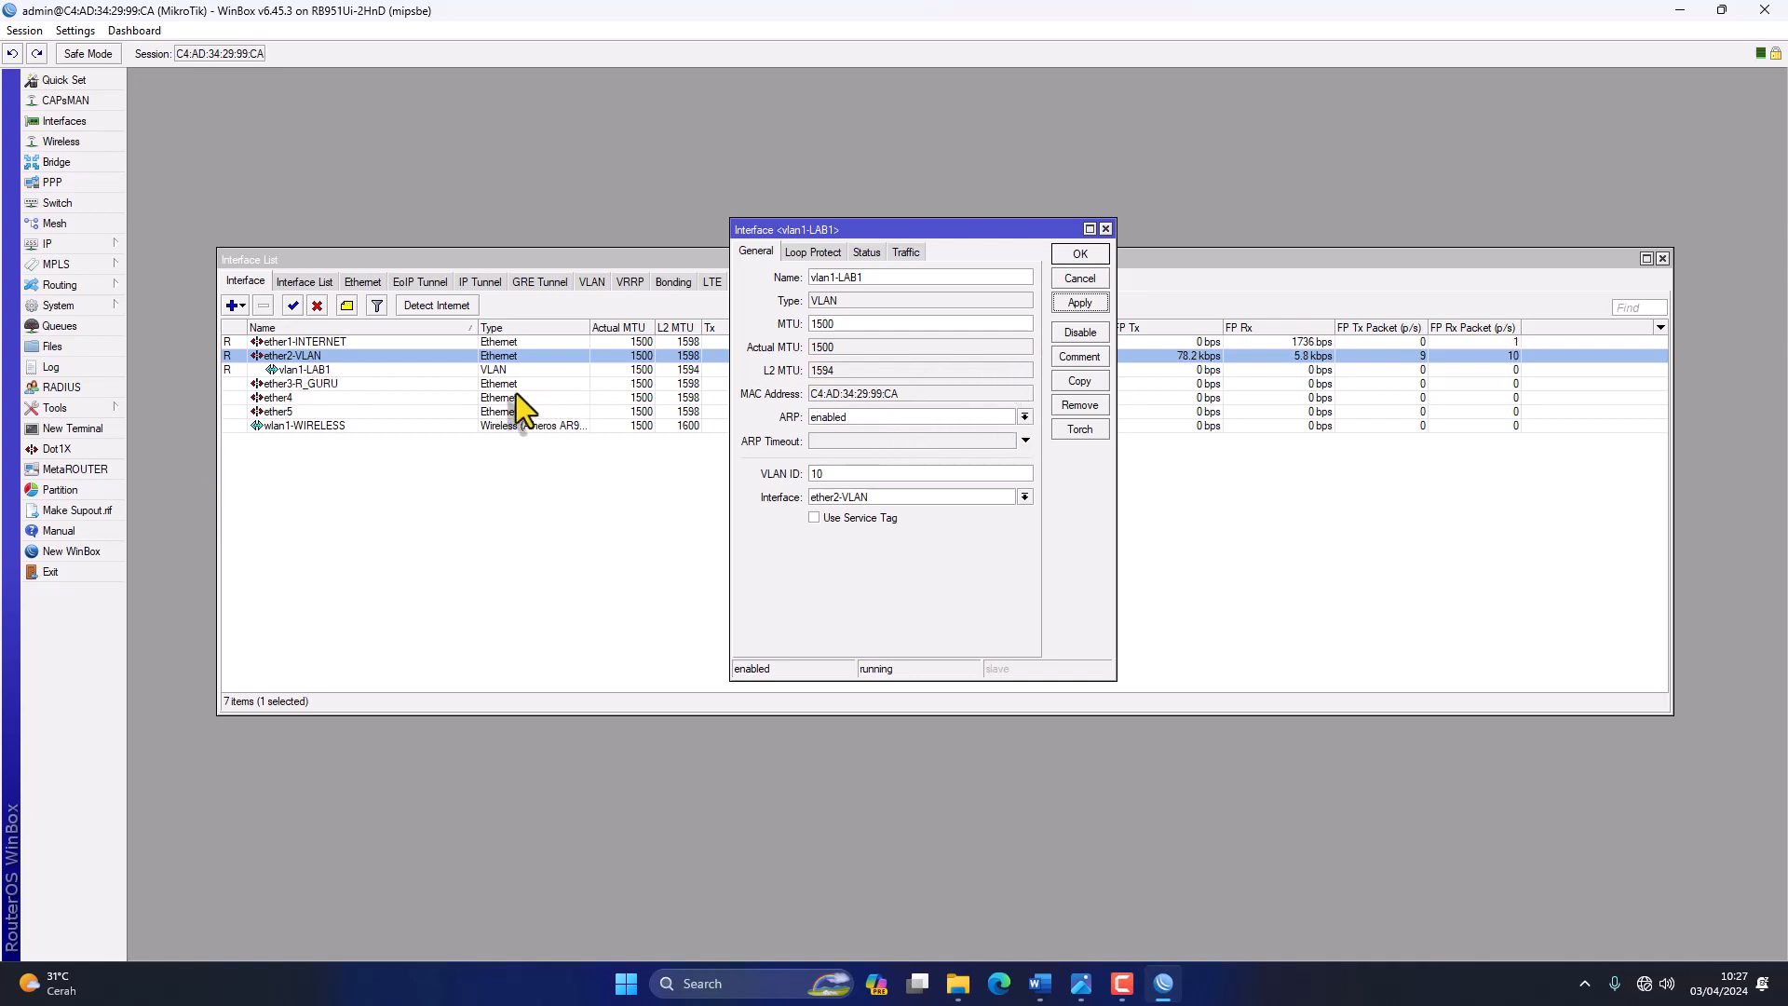
{"action": "left_click", "coordinate": [1081, 257]}
Copy vlan1-LAB1 to a new interface named vlan2-LAB2 with VLAN ID 20, consult the topology image and apply it.
{"action": "left_click", "coordinate": [341, 371]}
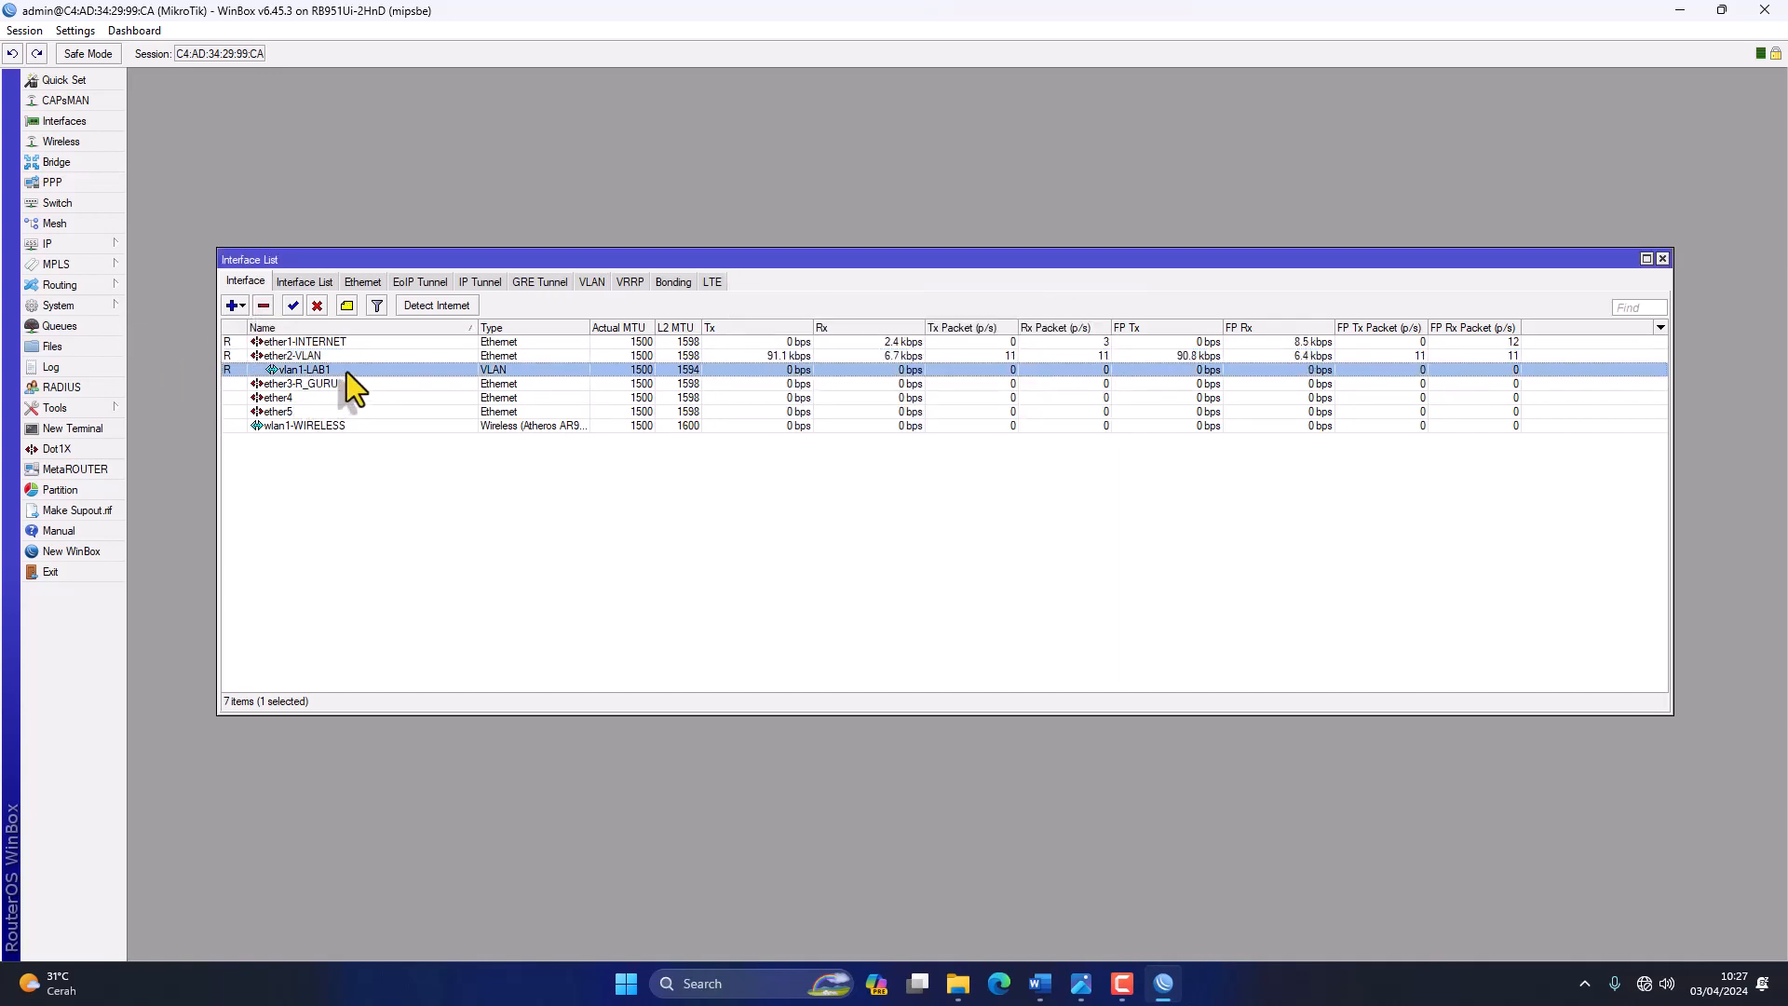
{"action": "double_click", "coordinate": [356, 371]}
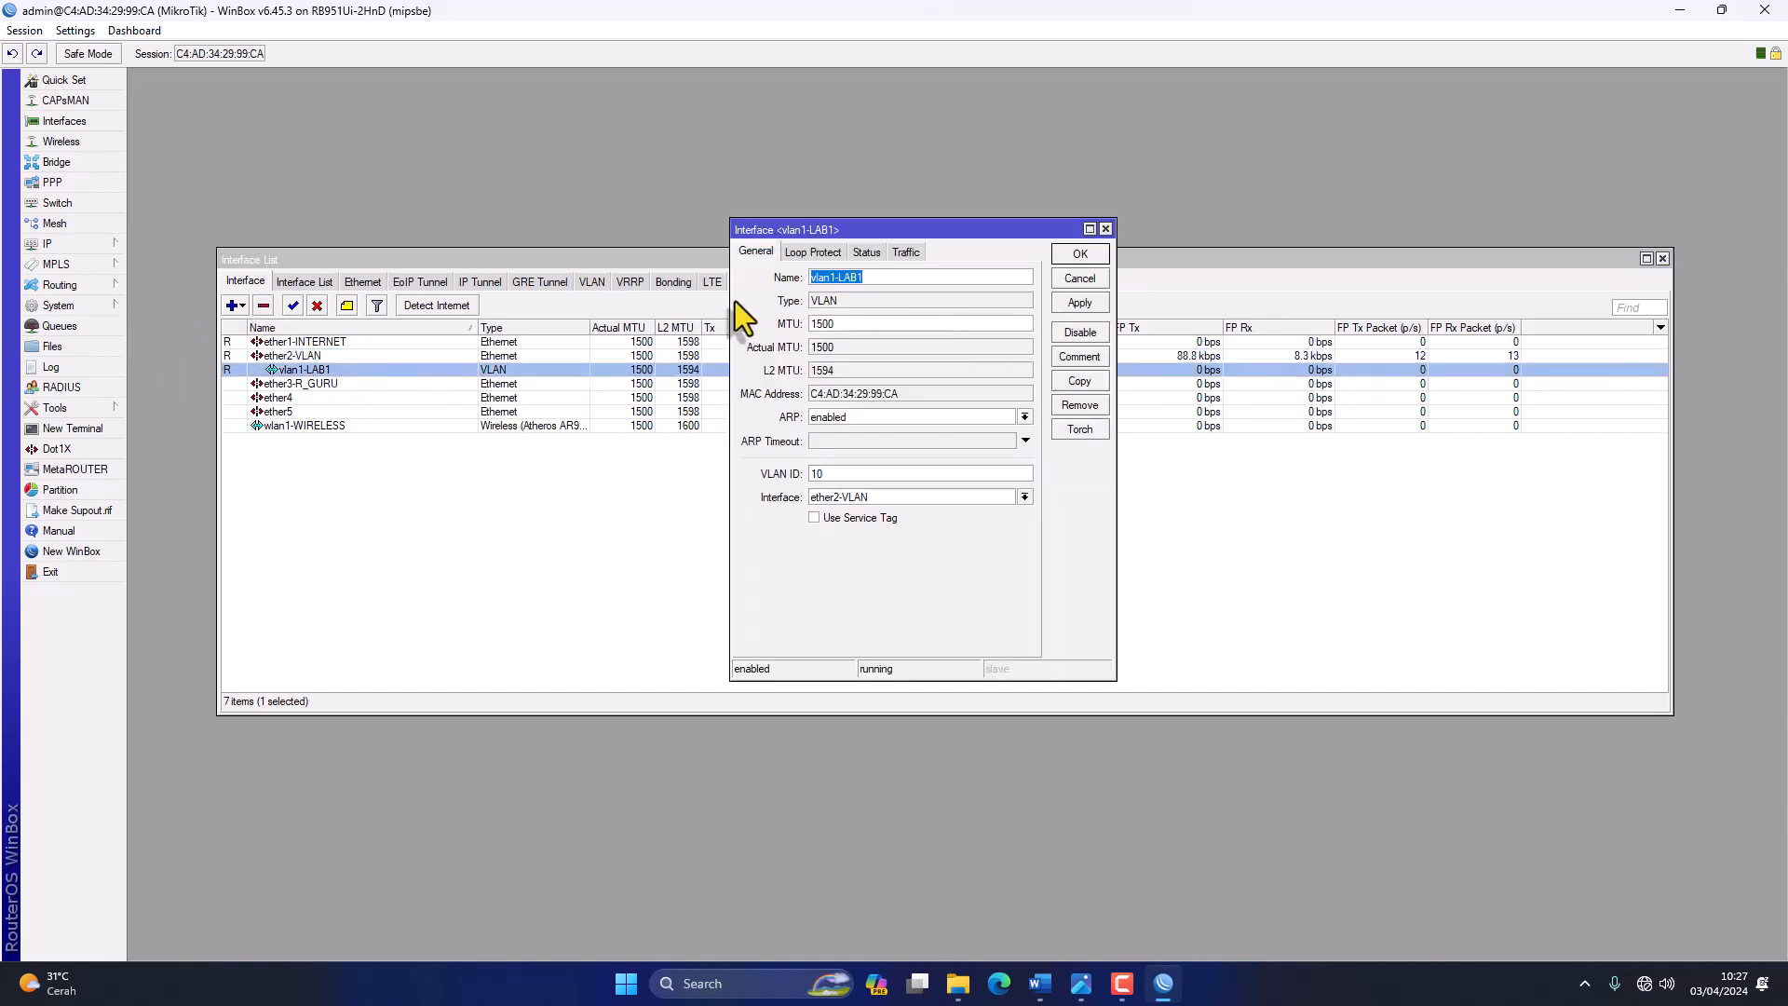
{"action": "left_click_drag", "start_coordinate": [732, 309], "coordinate": [589, 308]}
{"action": "left_click", "coordinate": [1079, 381]}
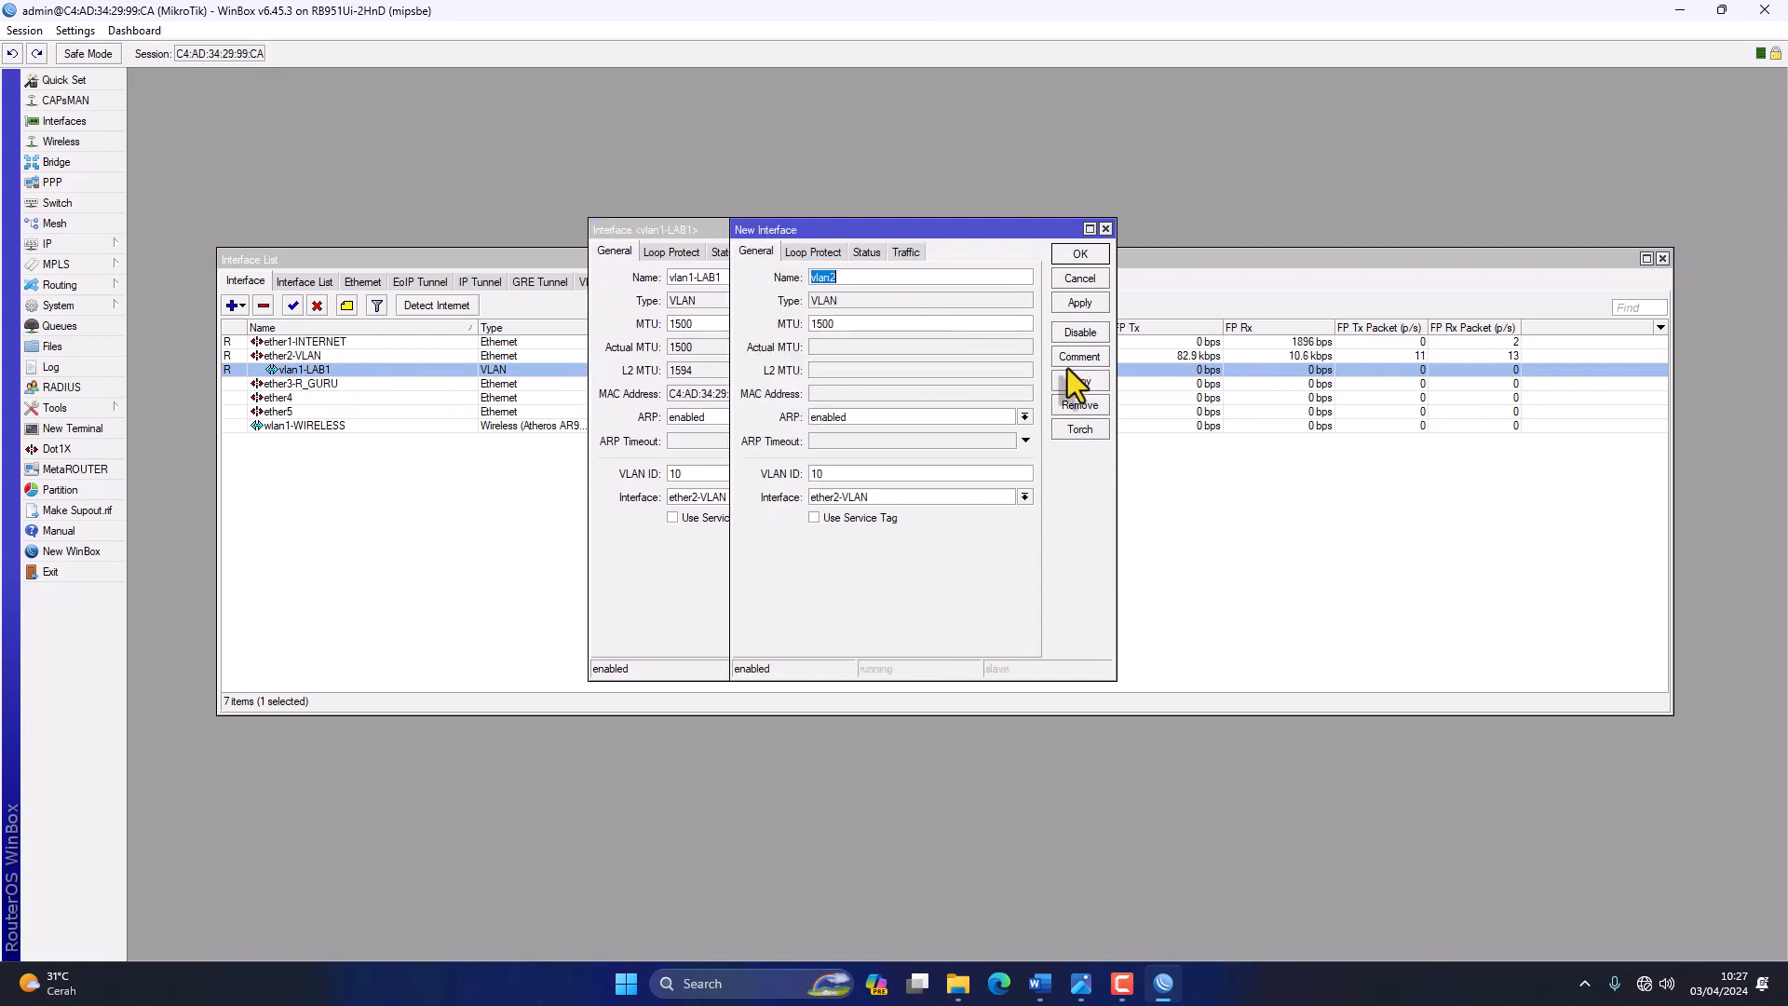
{"action": "left_click_drag", "start_coordinate": [970, 249], "coordinate": [1119, 250]}
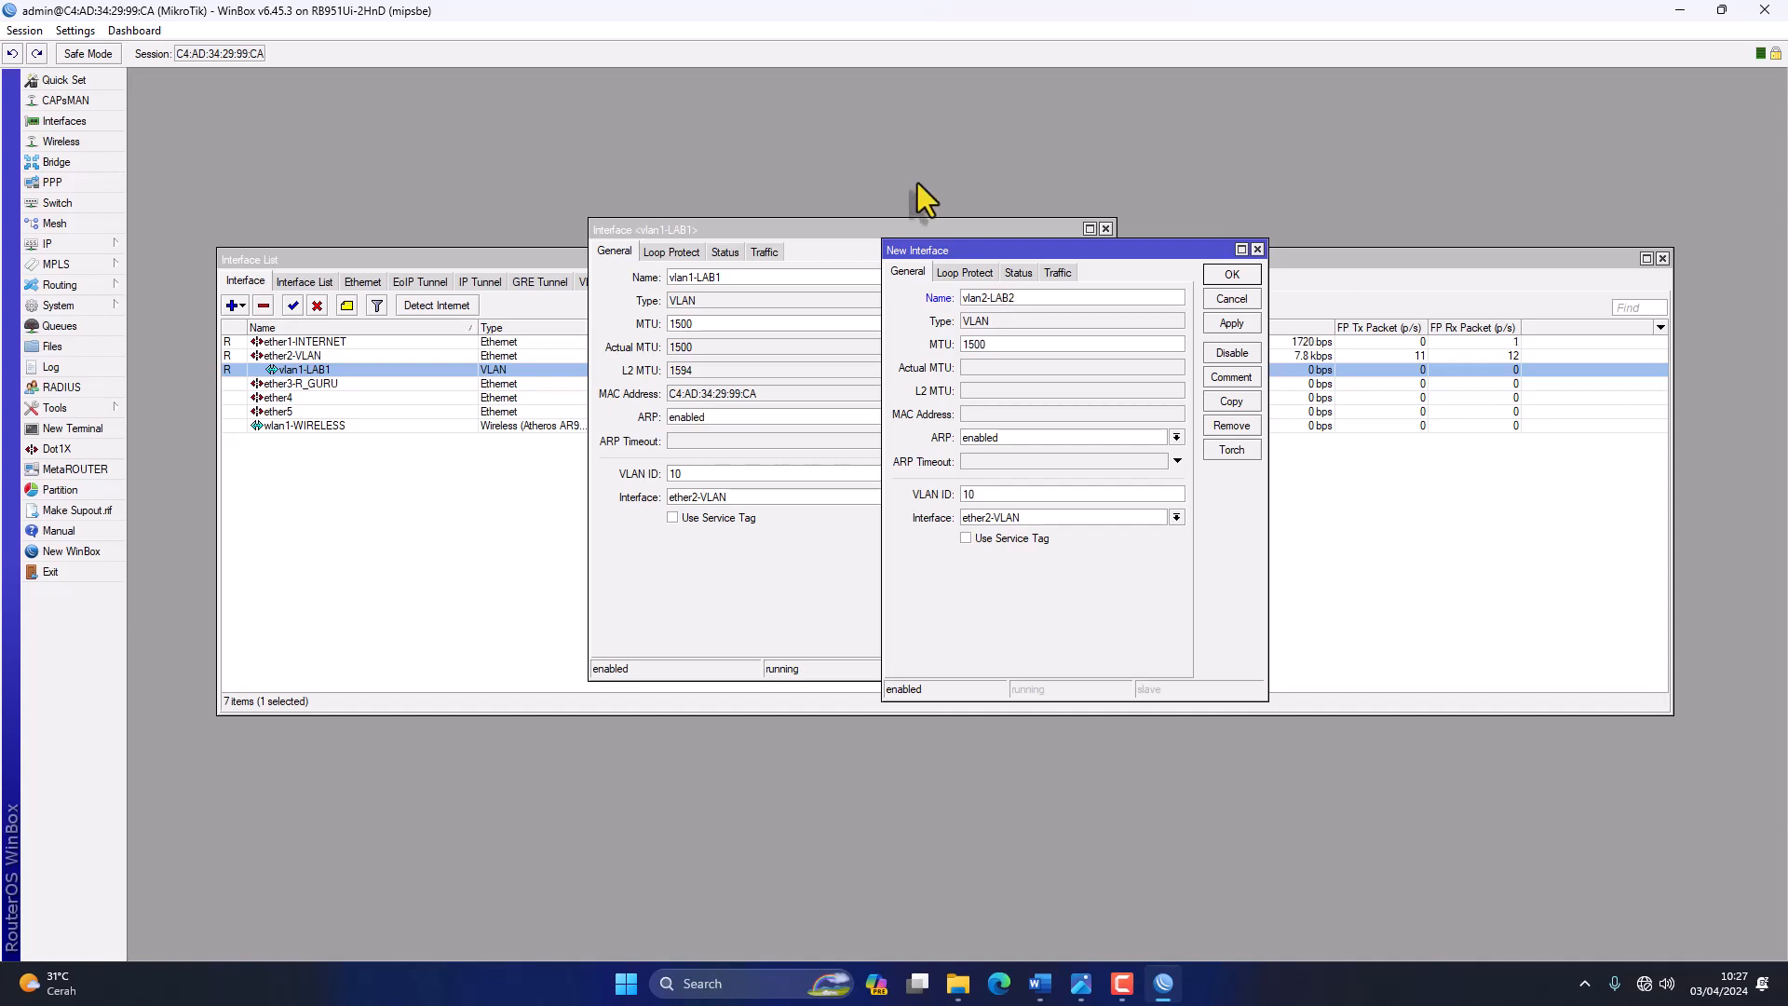
{"action": "left_click_drag", "start_coordinate": [976, 493], "coordinate": [910, 500]}
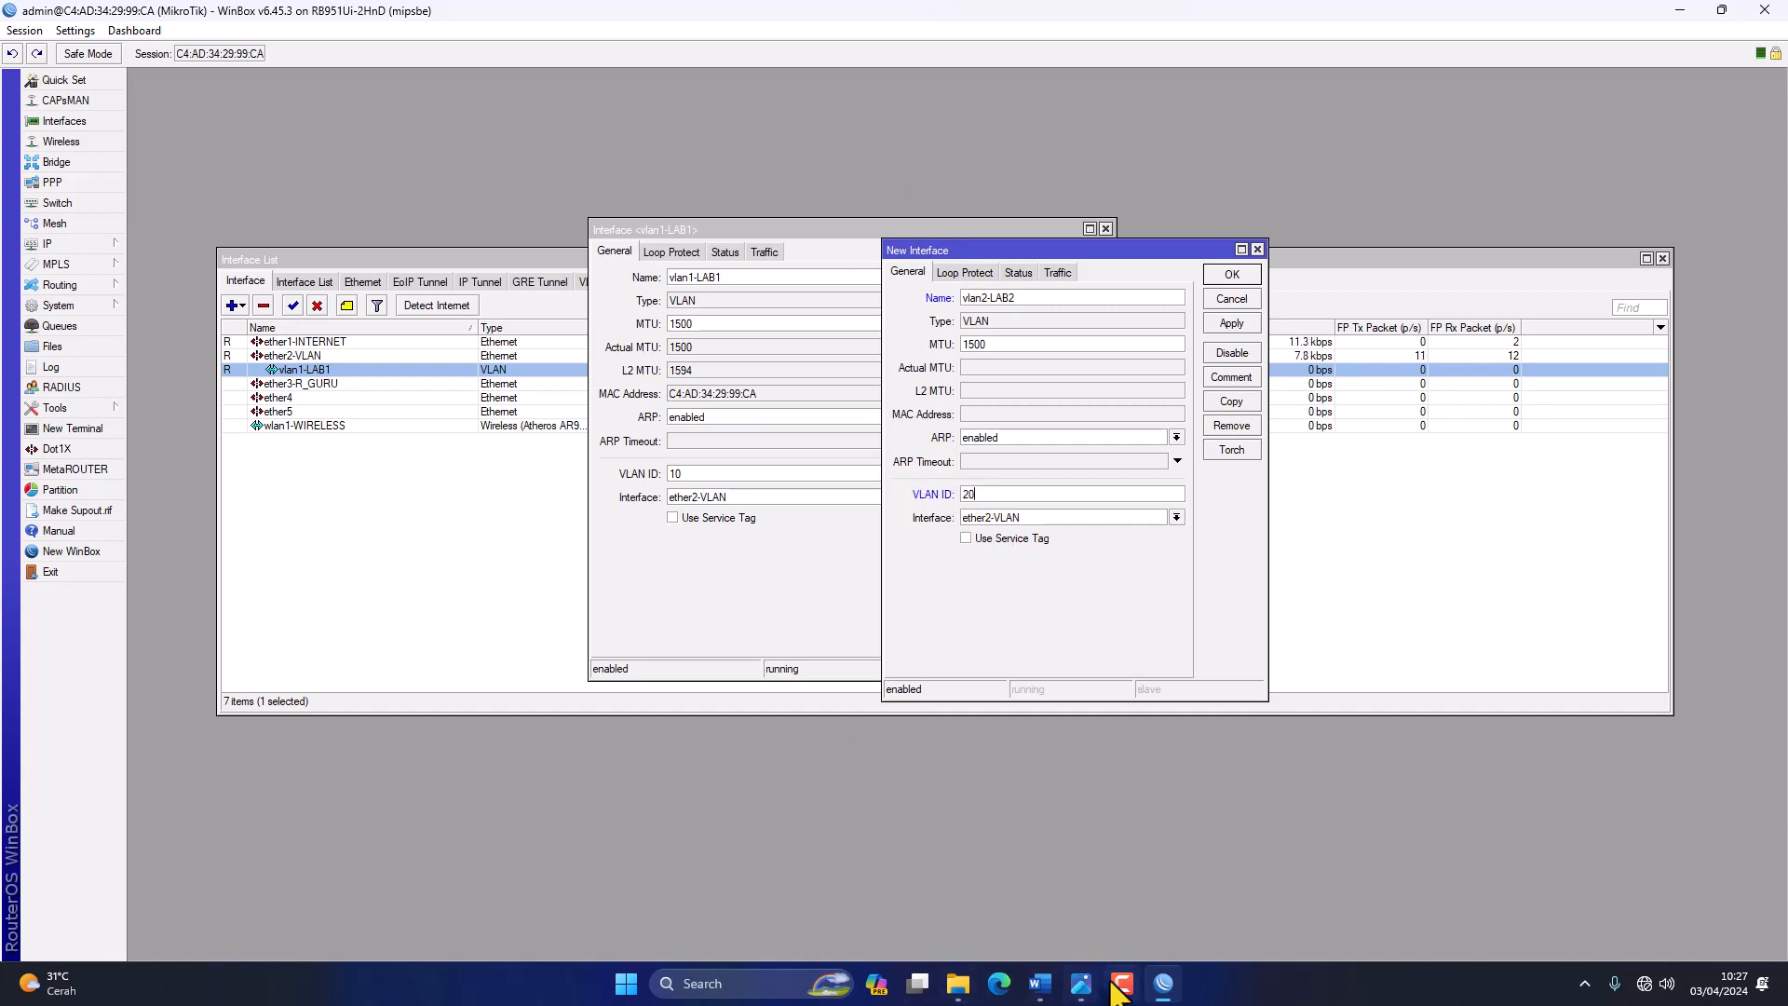
{"action": "left_click", "coordinate": [1080, 984]}
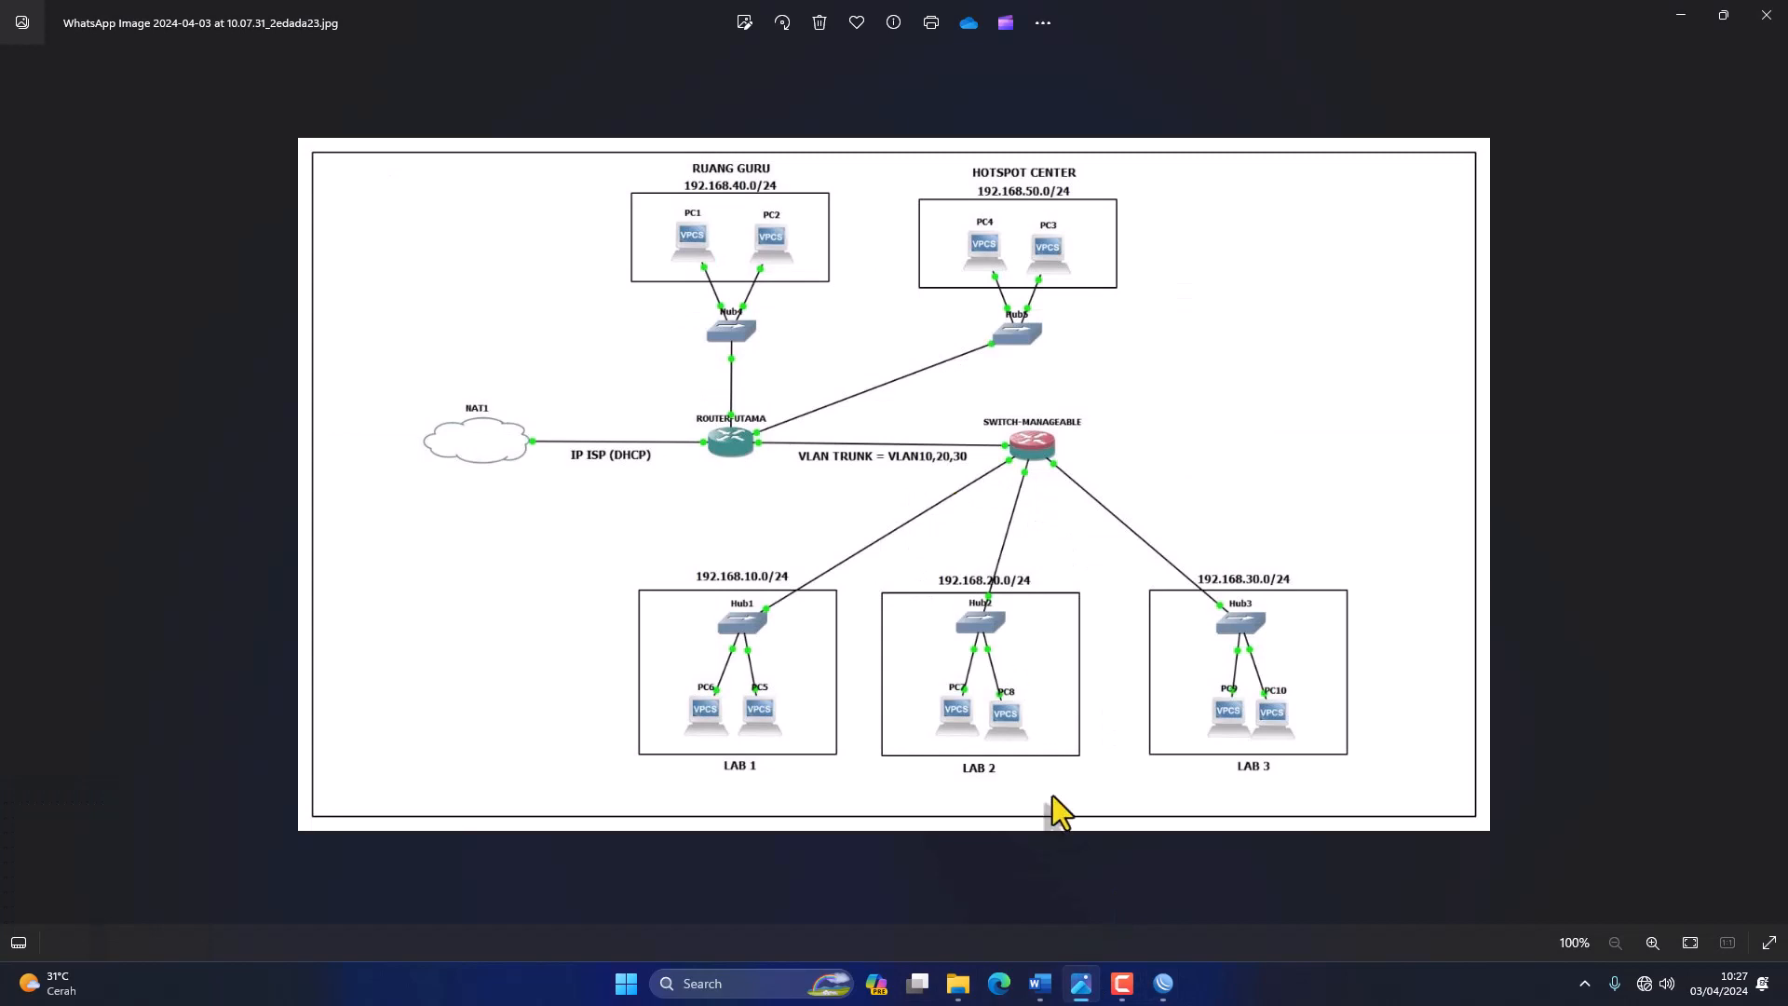
{"action": "left_click", "coordinate": [1164, 985]}
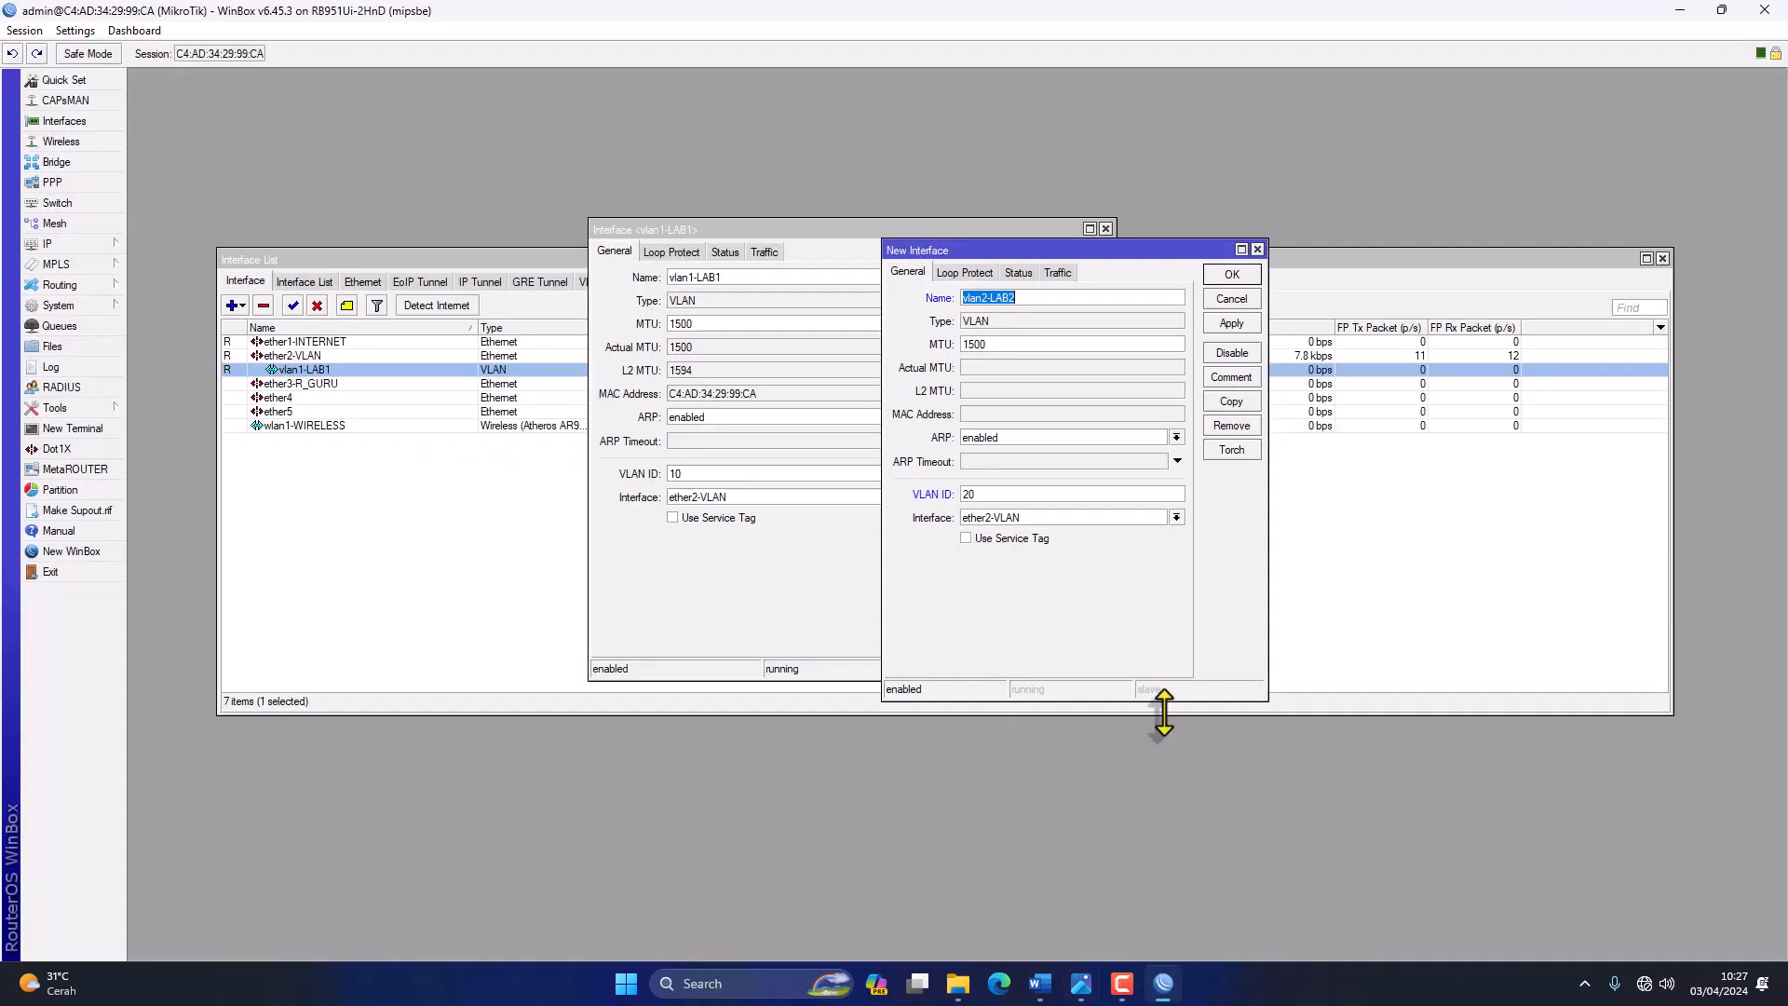
{"action": "left_click", "coordinate": [1231, 324]}
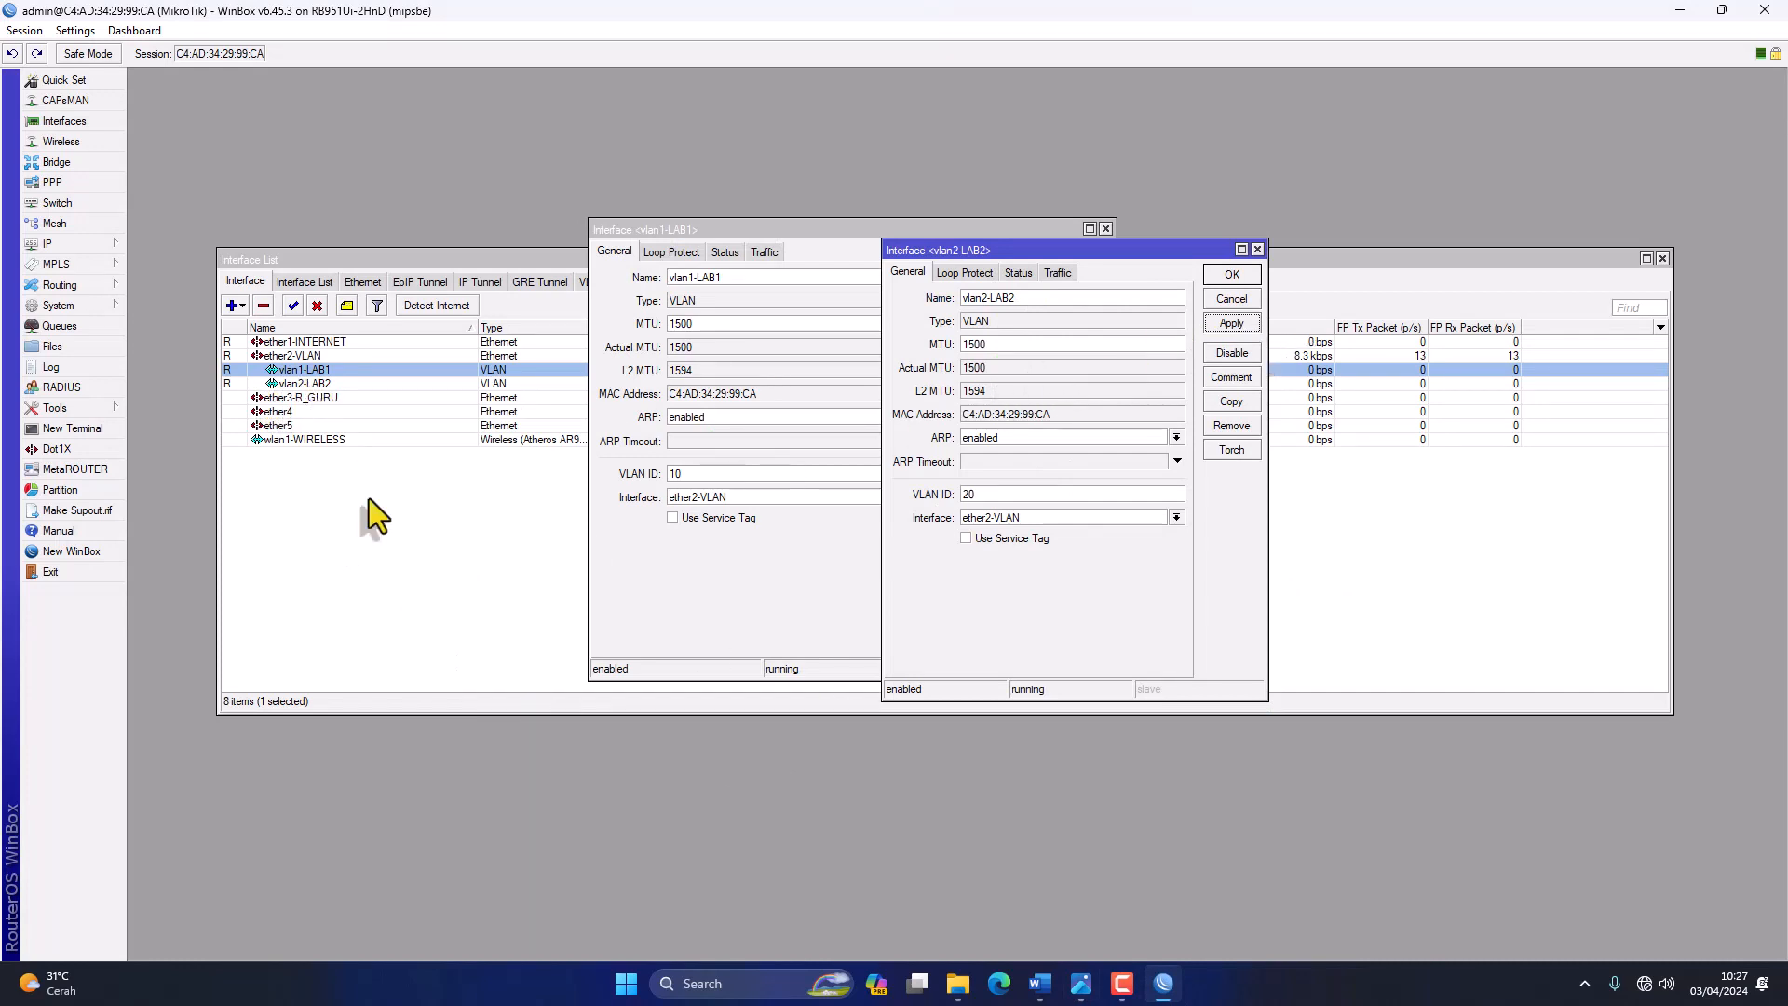
Copy vlan2-LAB2 to a new VLAN interface named vlan3-LAB3 with VLAN ID 30 on ether2-VLAN and apply it.
{"action": "left_click", "coordinate": [1231, 402]}
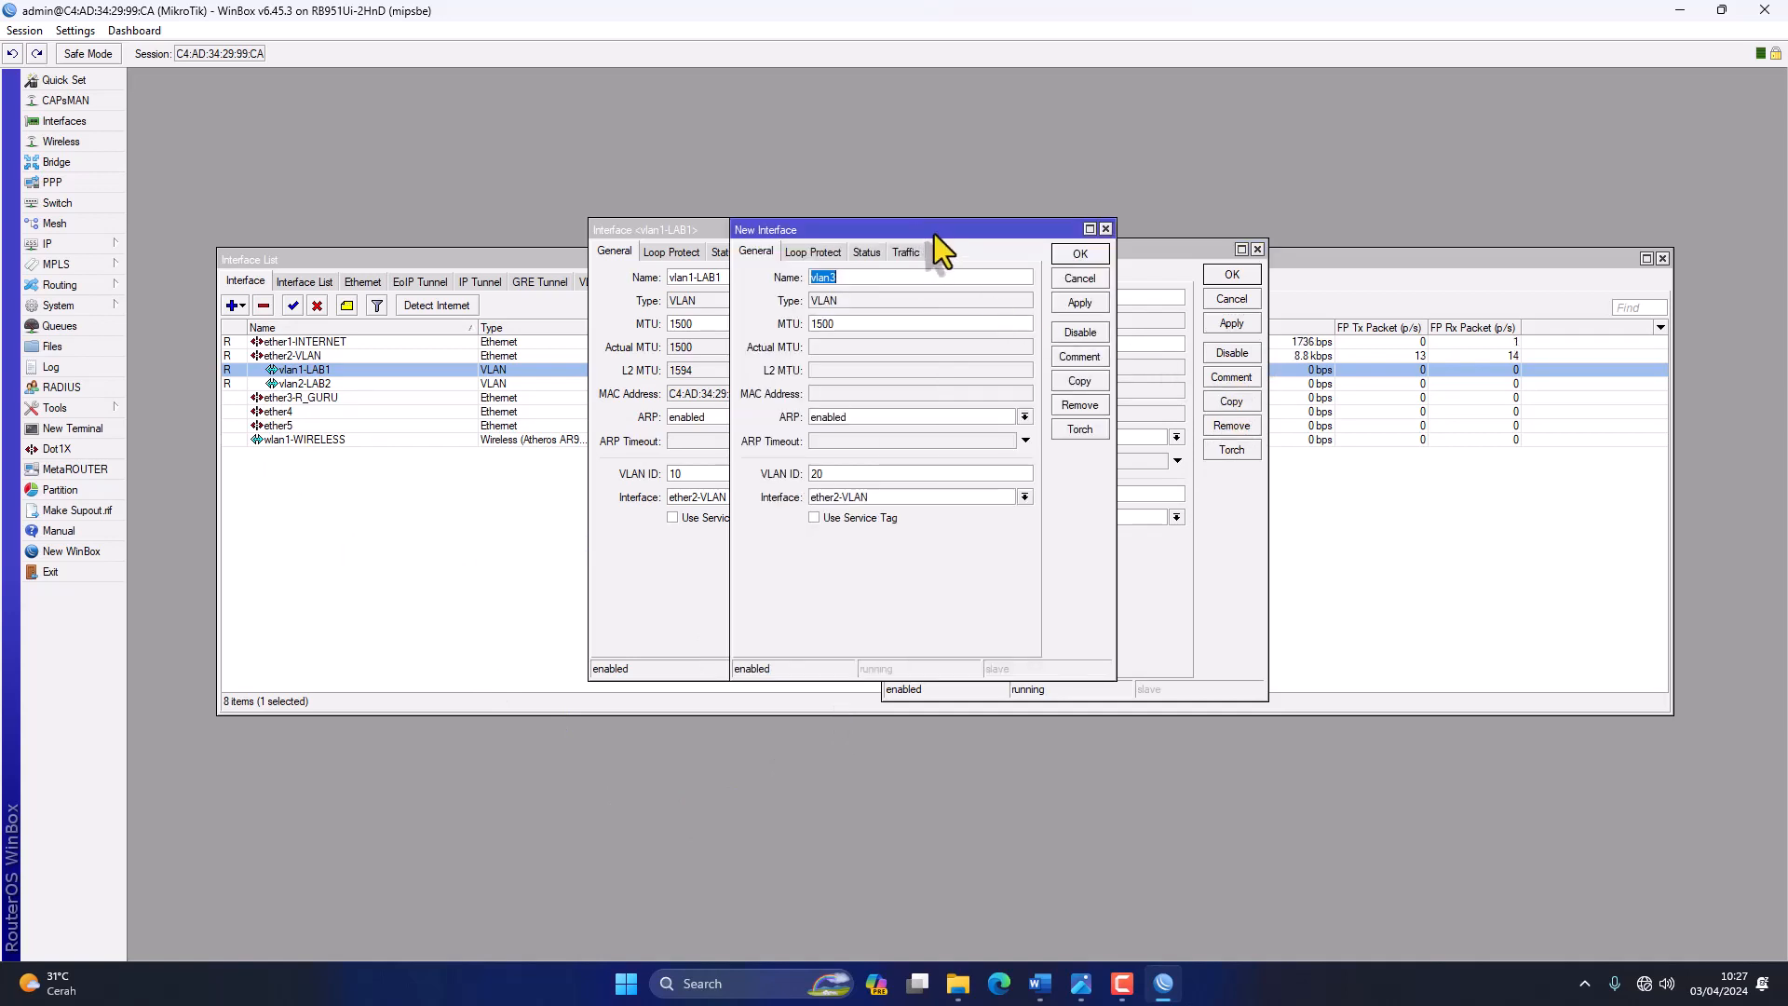
{"action": "left_click_drag", "start_coordinate": [930, 230], "coordinate": [1219, 246]}
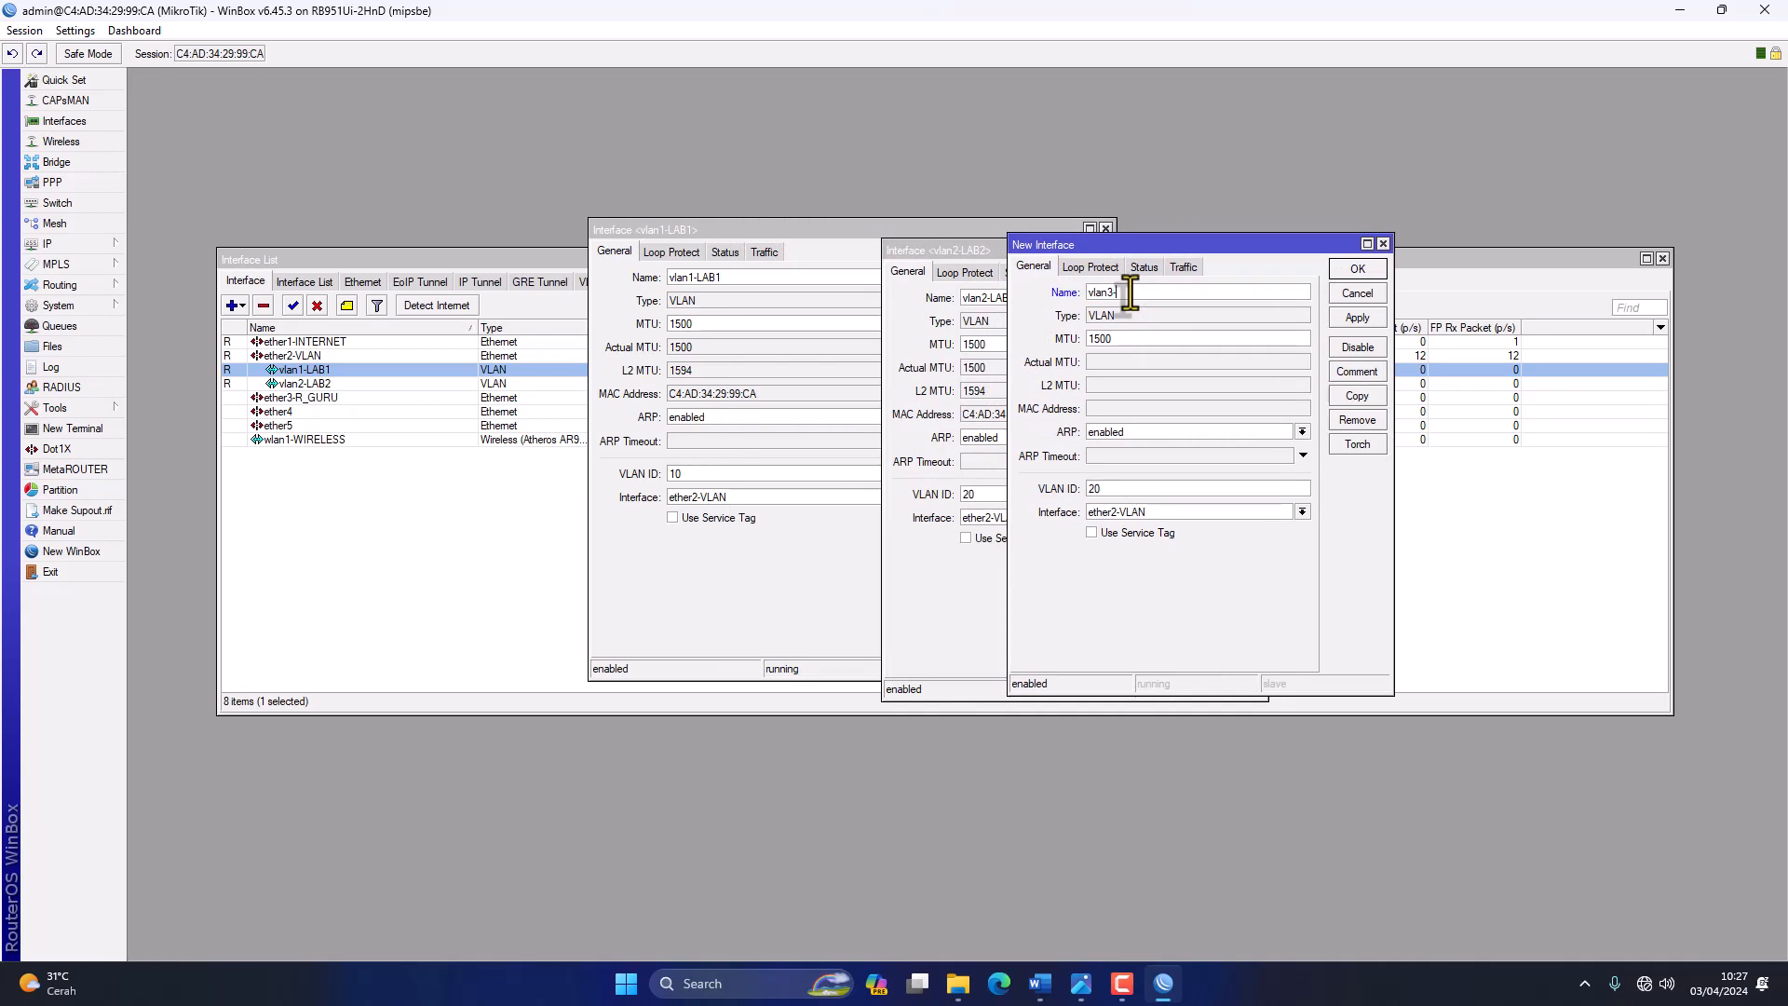
{"action": "type", "text": "-LAB3"}
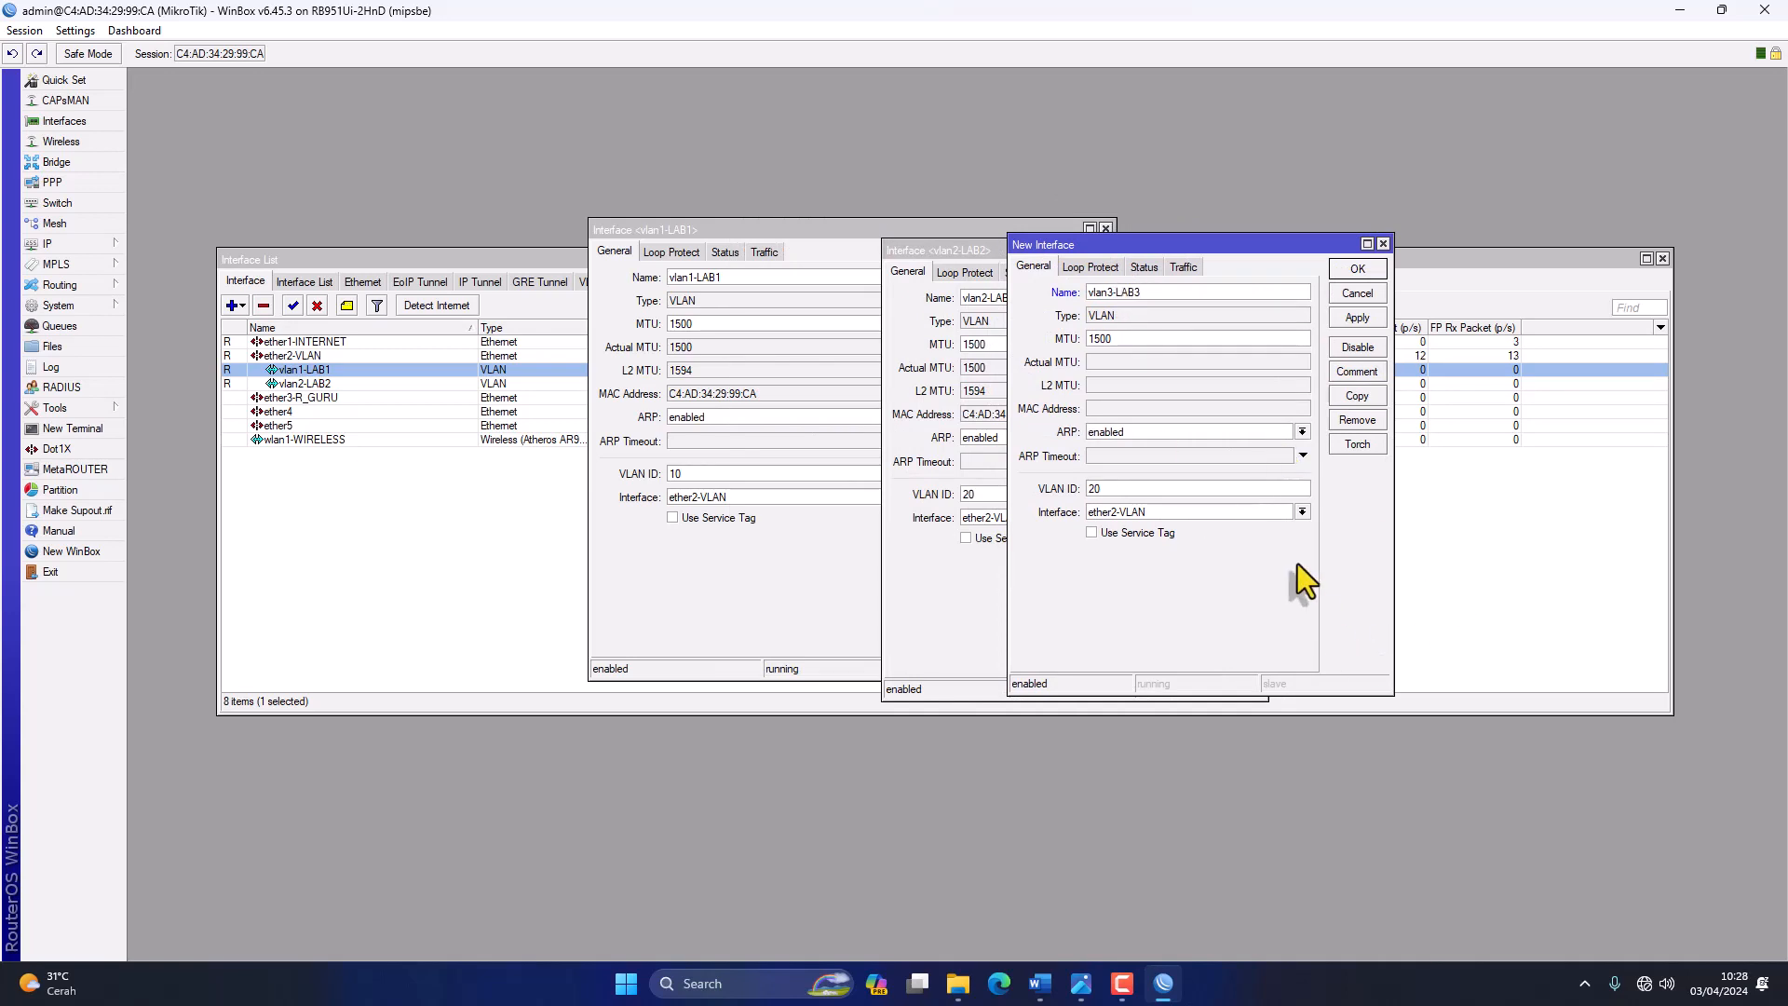
{"action": "left_click", "coordinate": [1093, 489]}
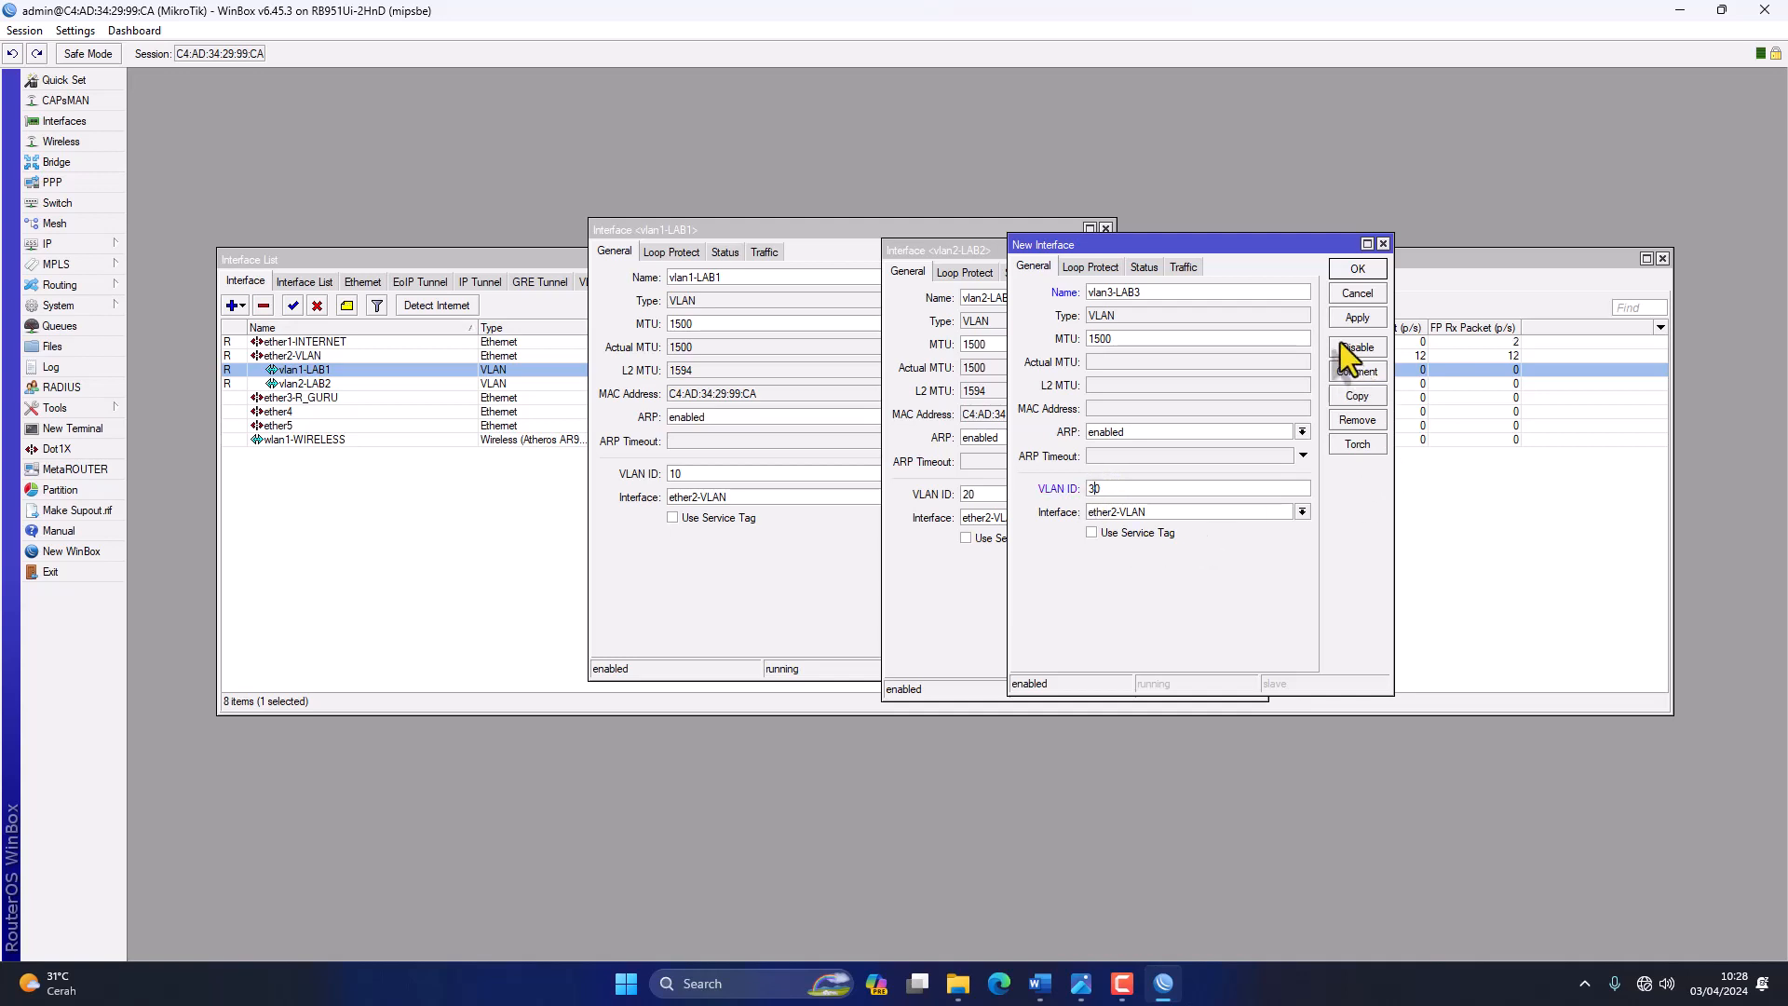
{"action": "left_click", "coordinate": [1357, 318]}
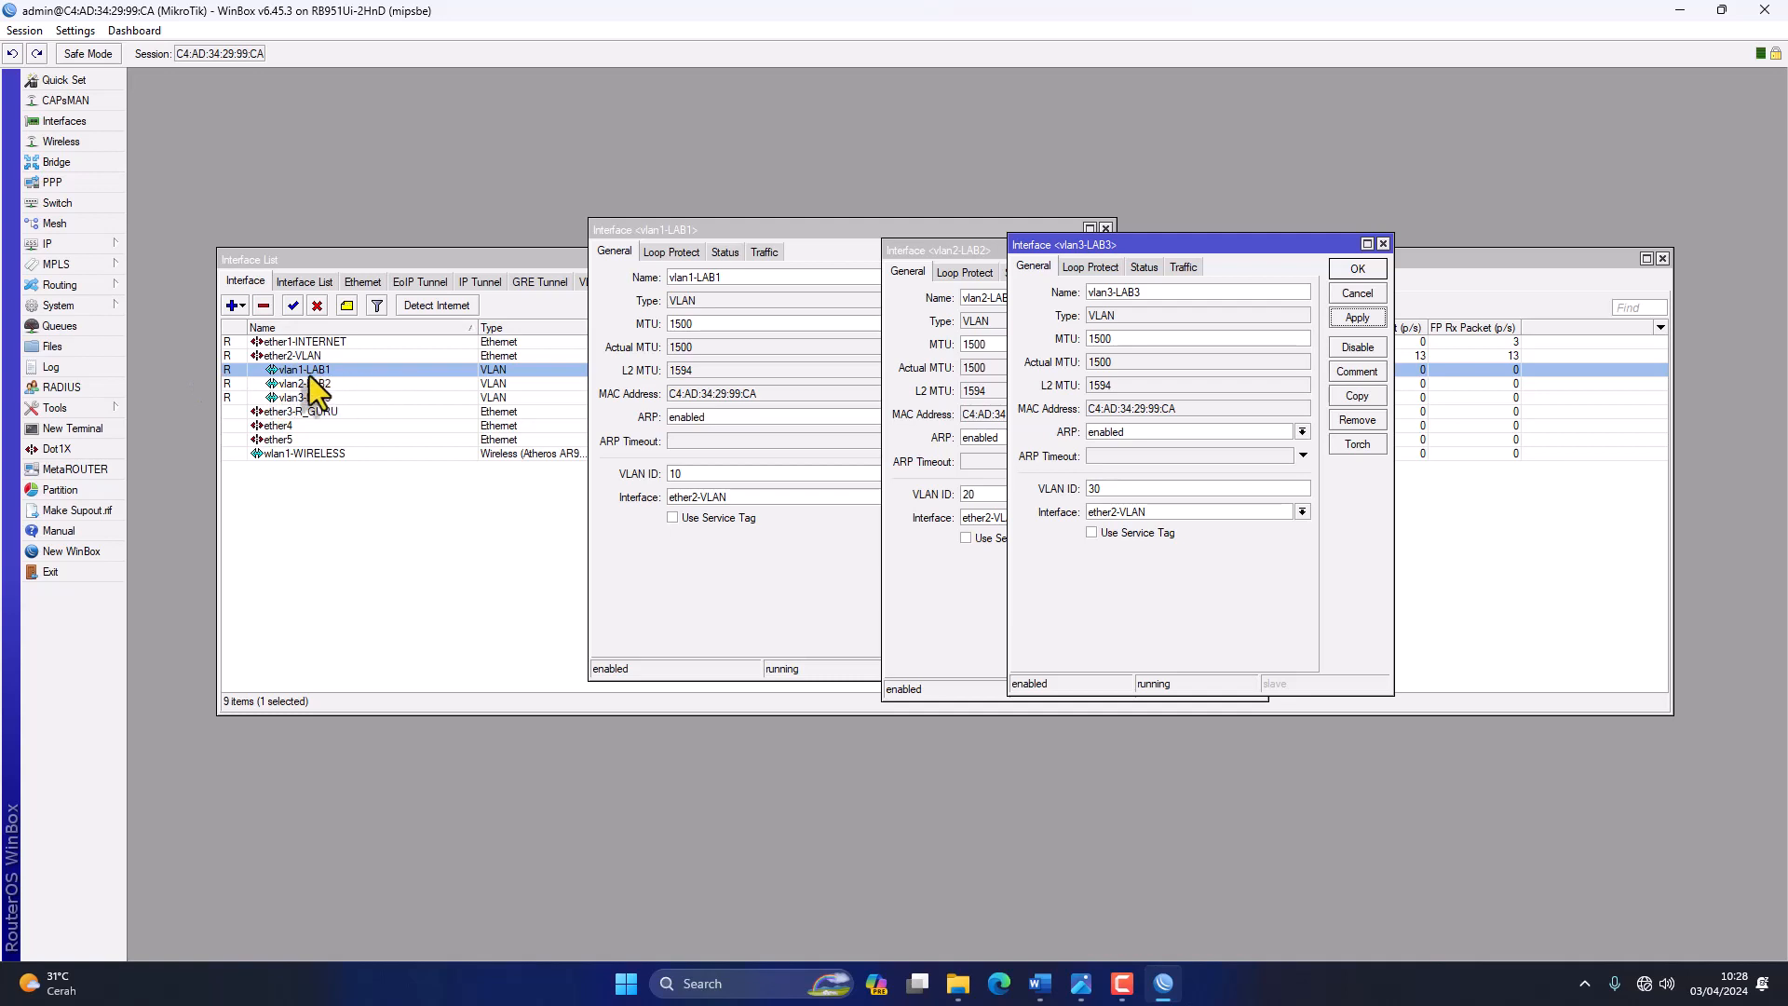
Save and close the three lab VLAN interface dialogs and close the interface list.
{"action": "left_click", "coordinate": [1358, 270]}
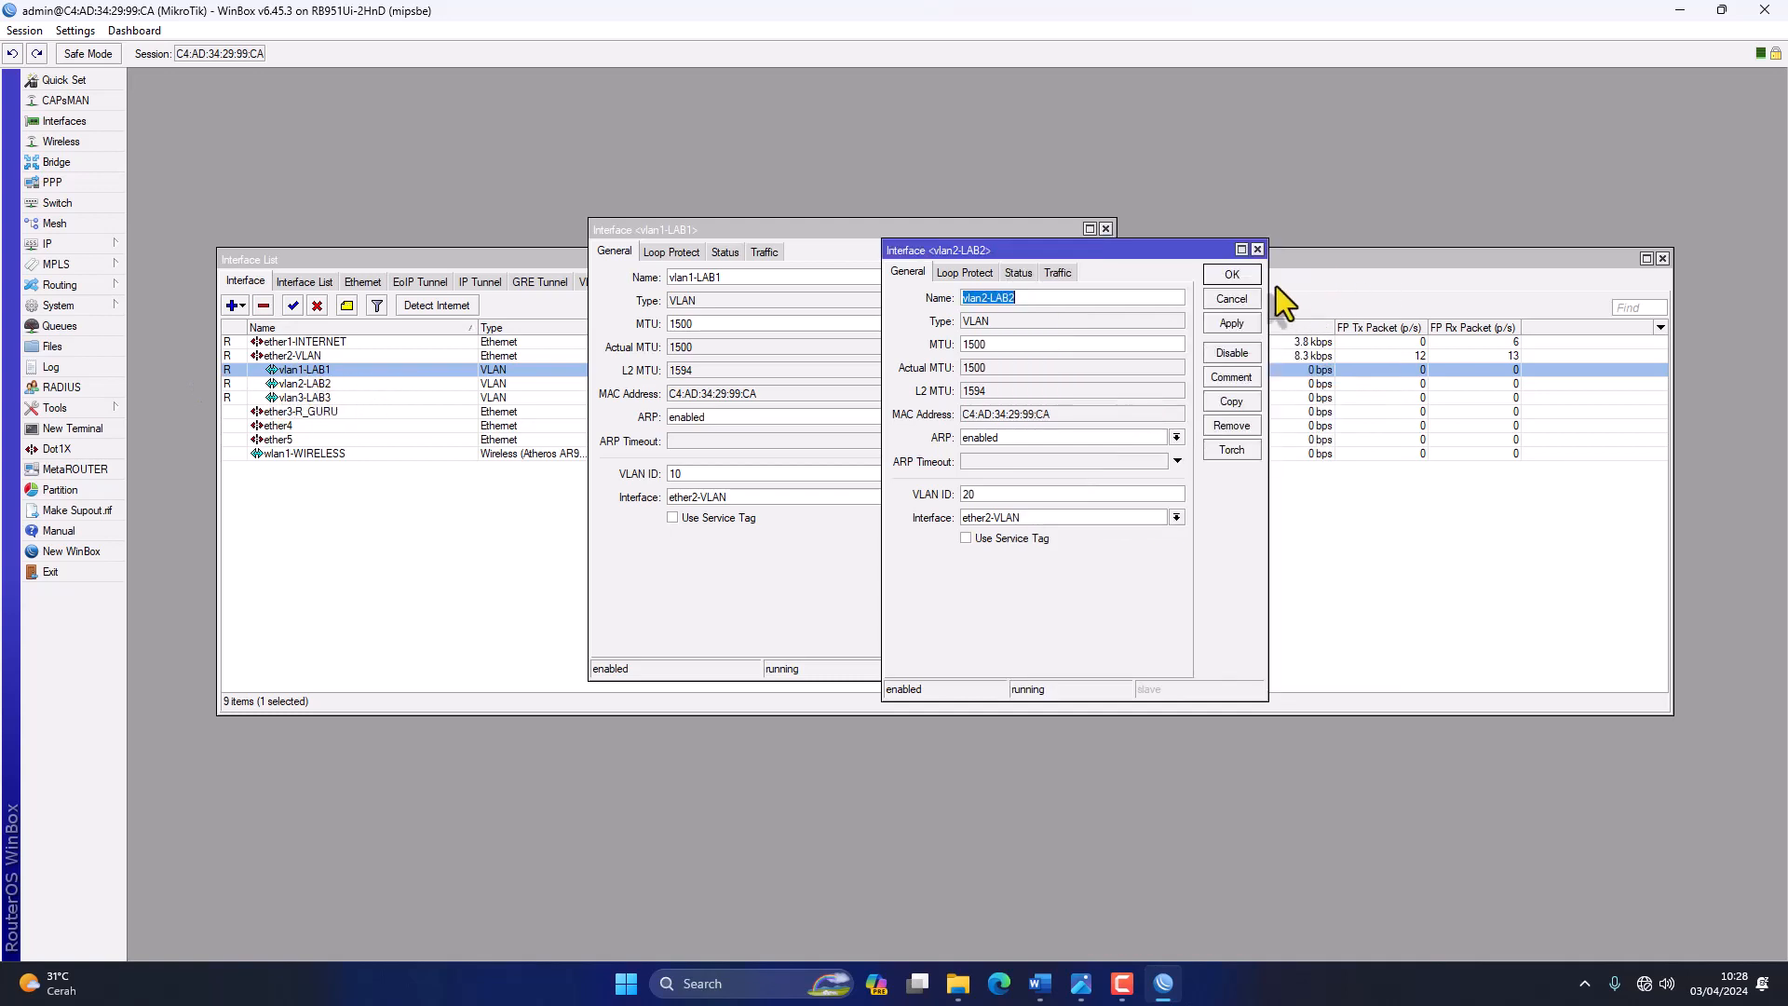
{"action": "left_click", "coordinate": [1232, 276]}
{"action": "left_click", "coordinate": [1068, 257]}
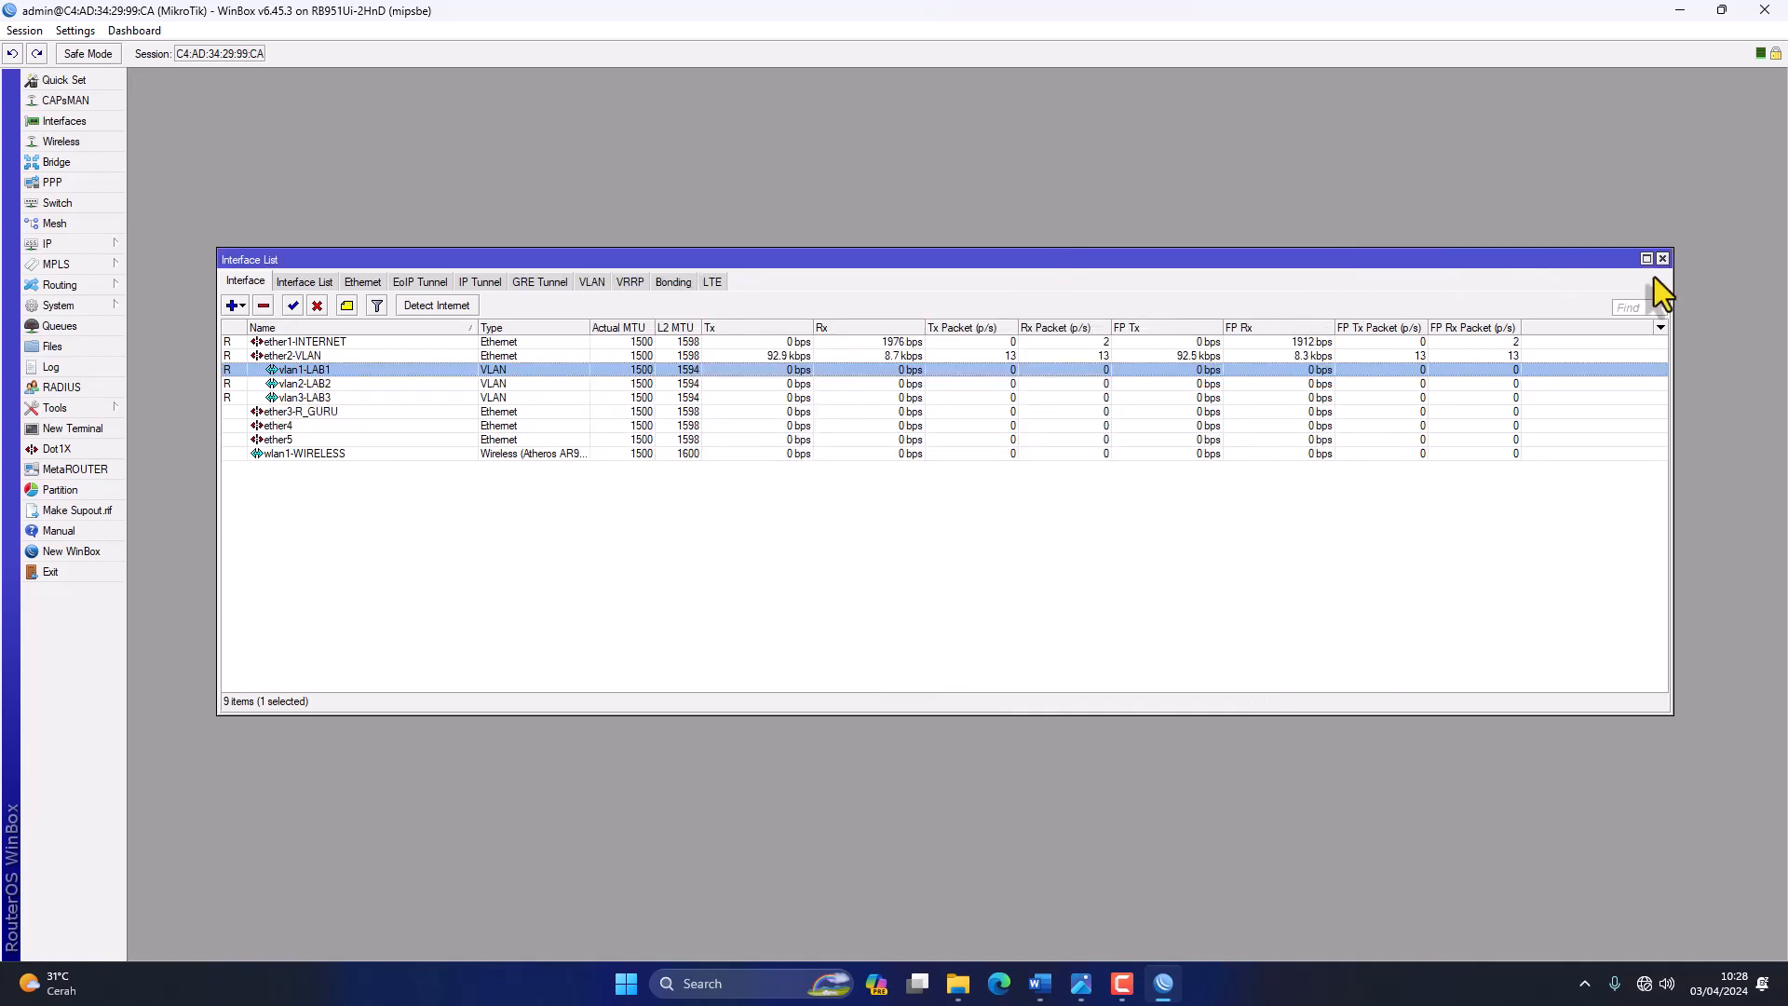
{"action": "left_click", "coordinate": [1663, 259]}
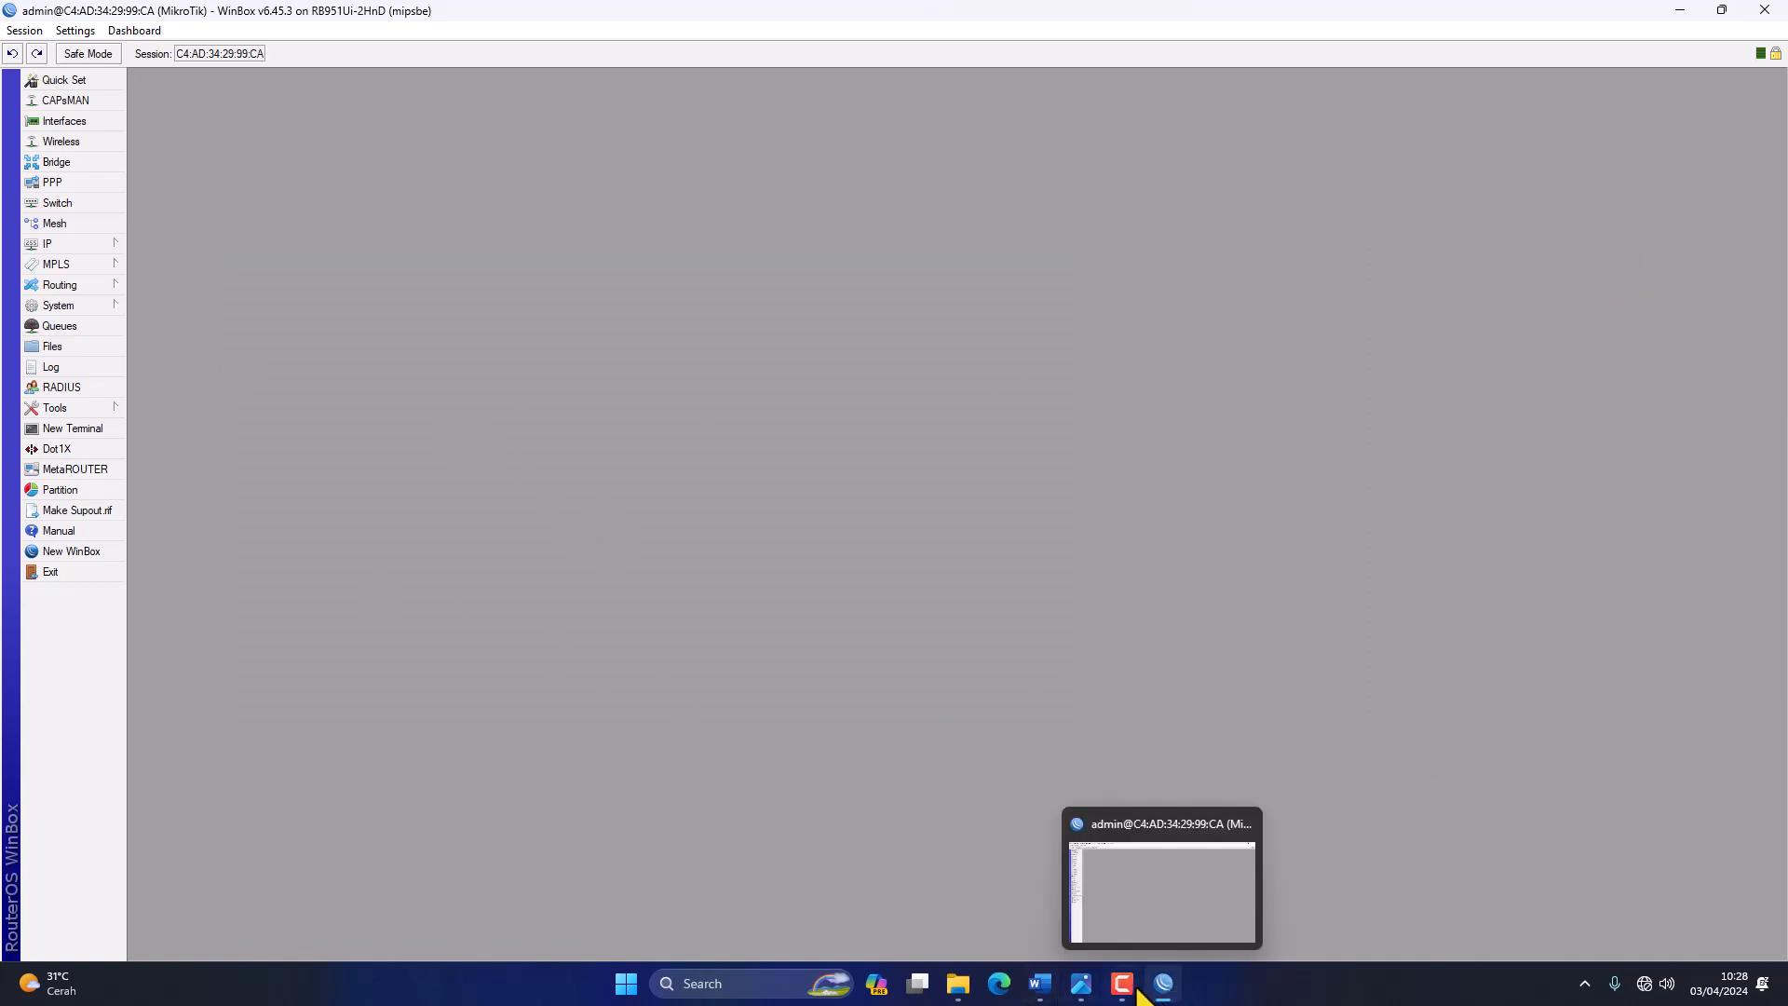
Switch to the network topology image to consult the router's subnets, and return to WinBox.
{"action": "left_click", "coordinate": [1081, 984]}
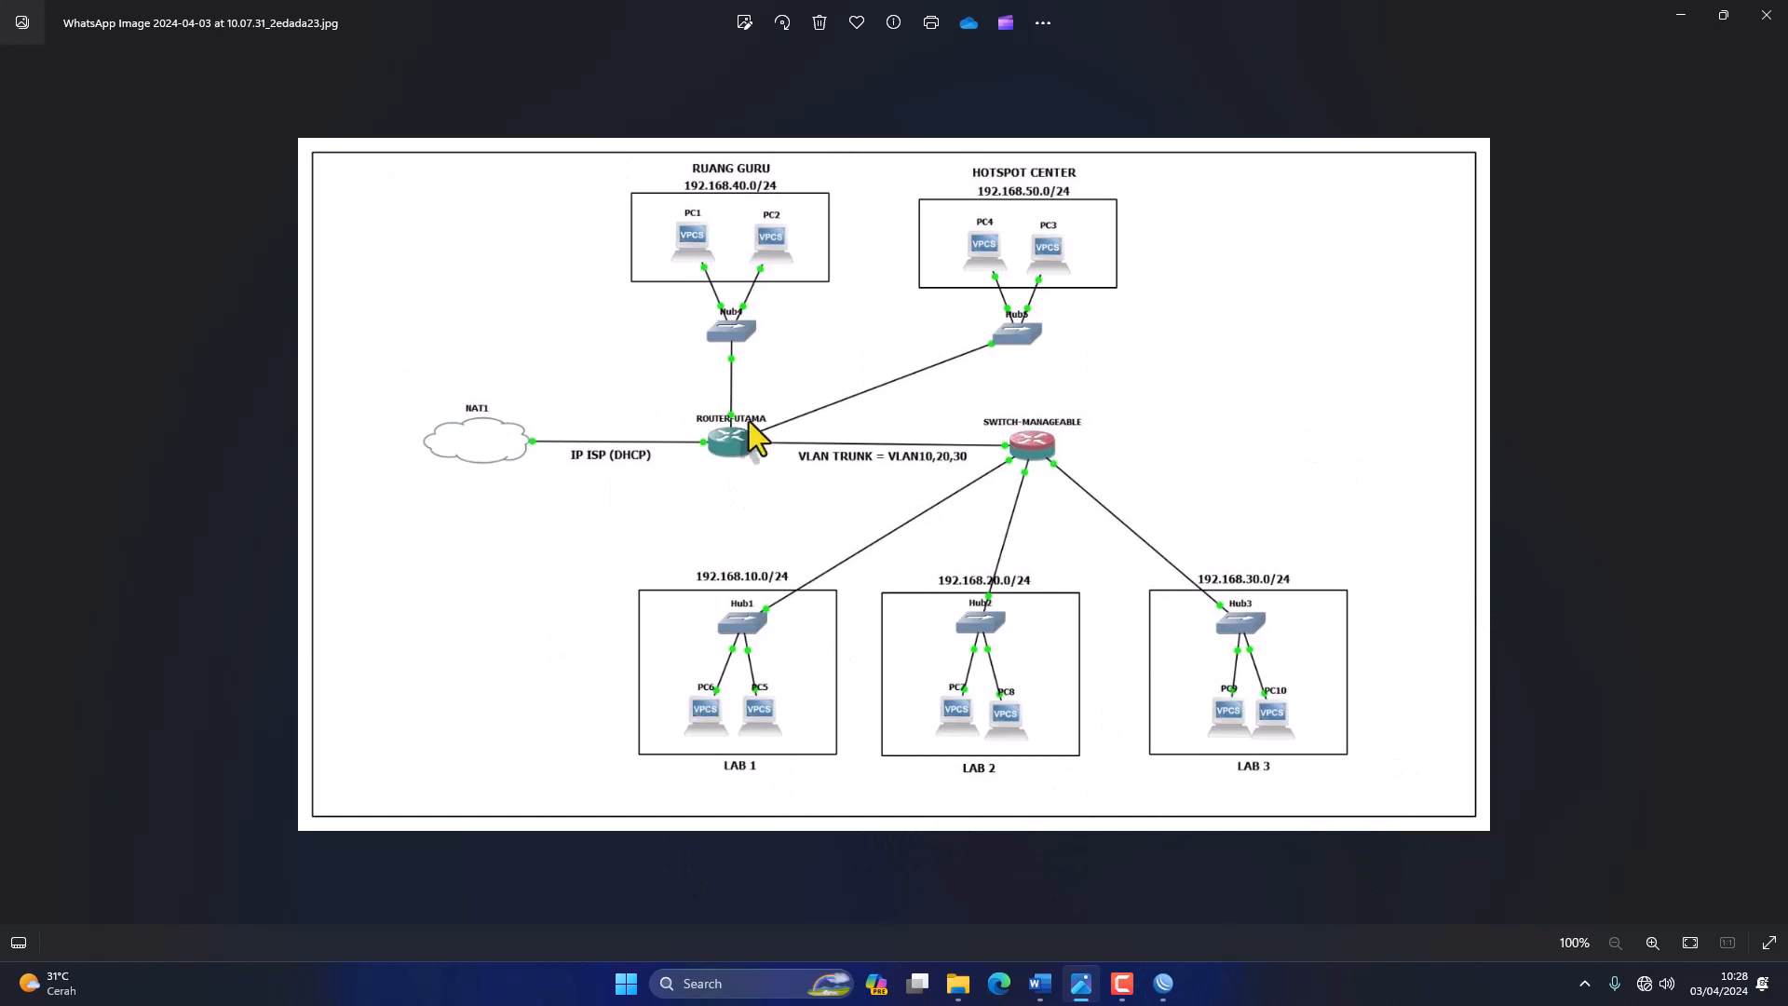
{"action": "mouse_move", "coordinate": [1122, 984]}
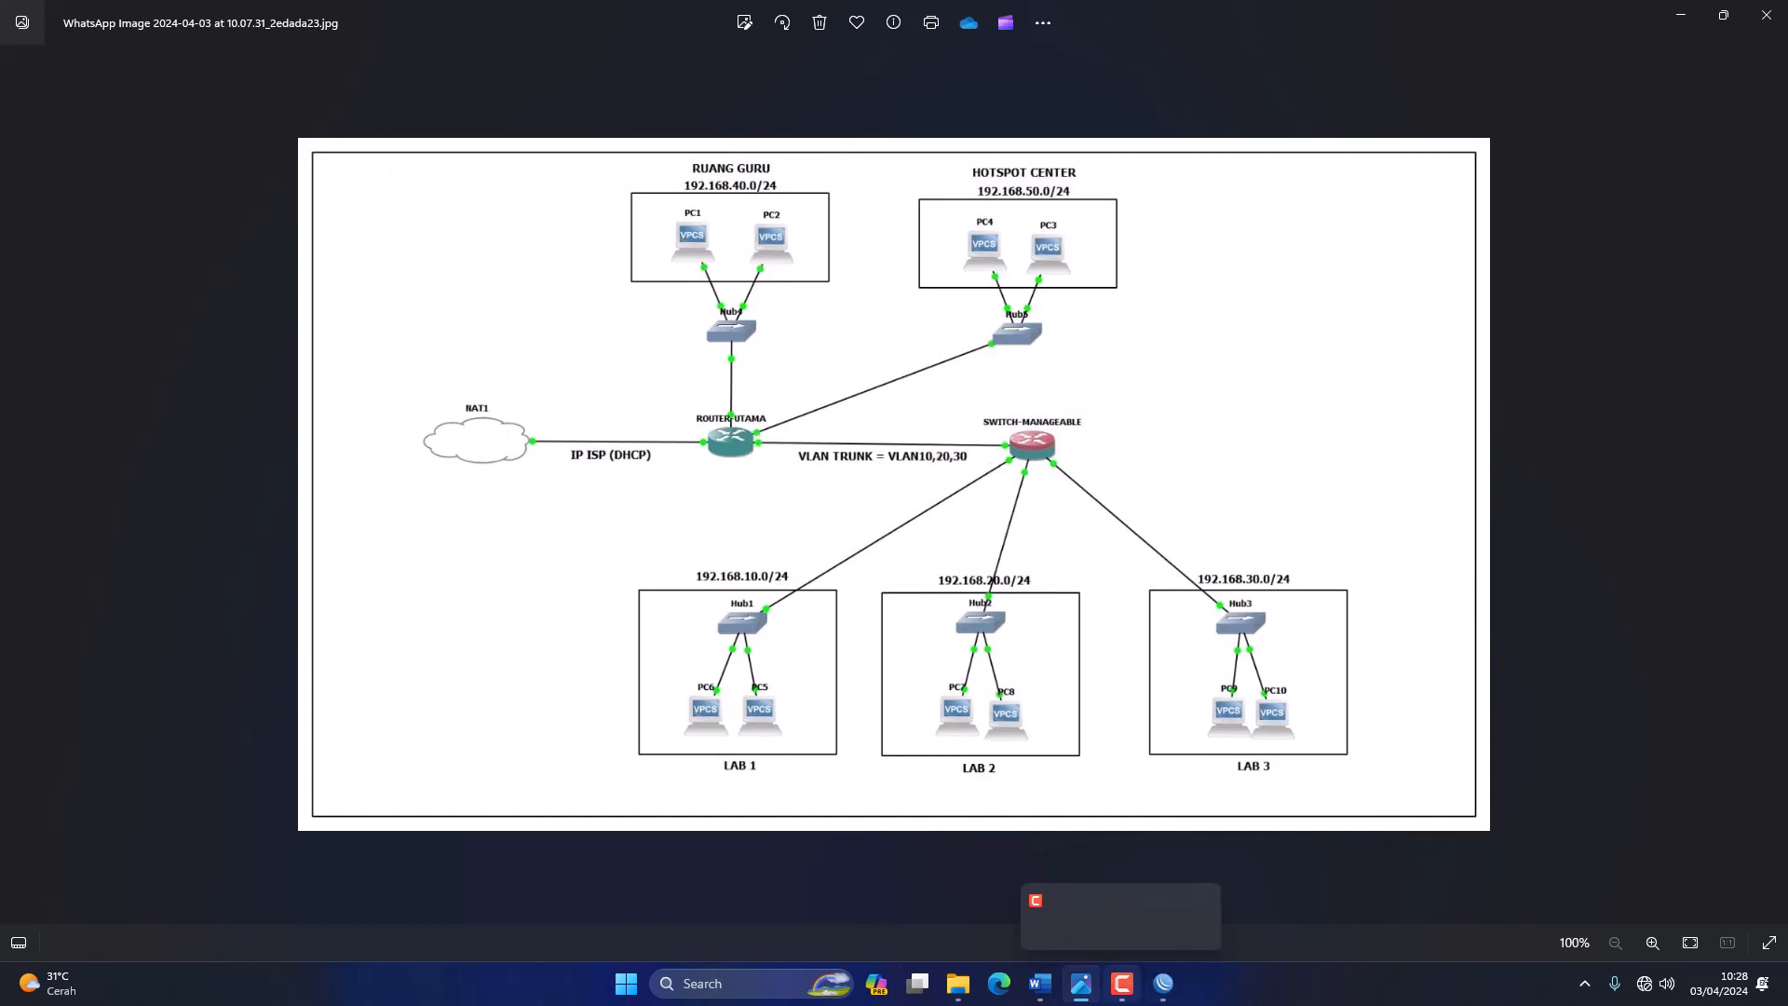
{"action": "left_click", "coordinate": [1164, 987]}
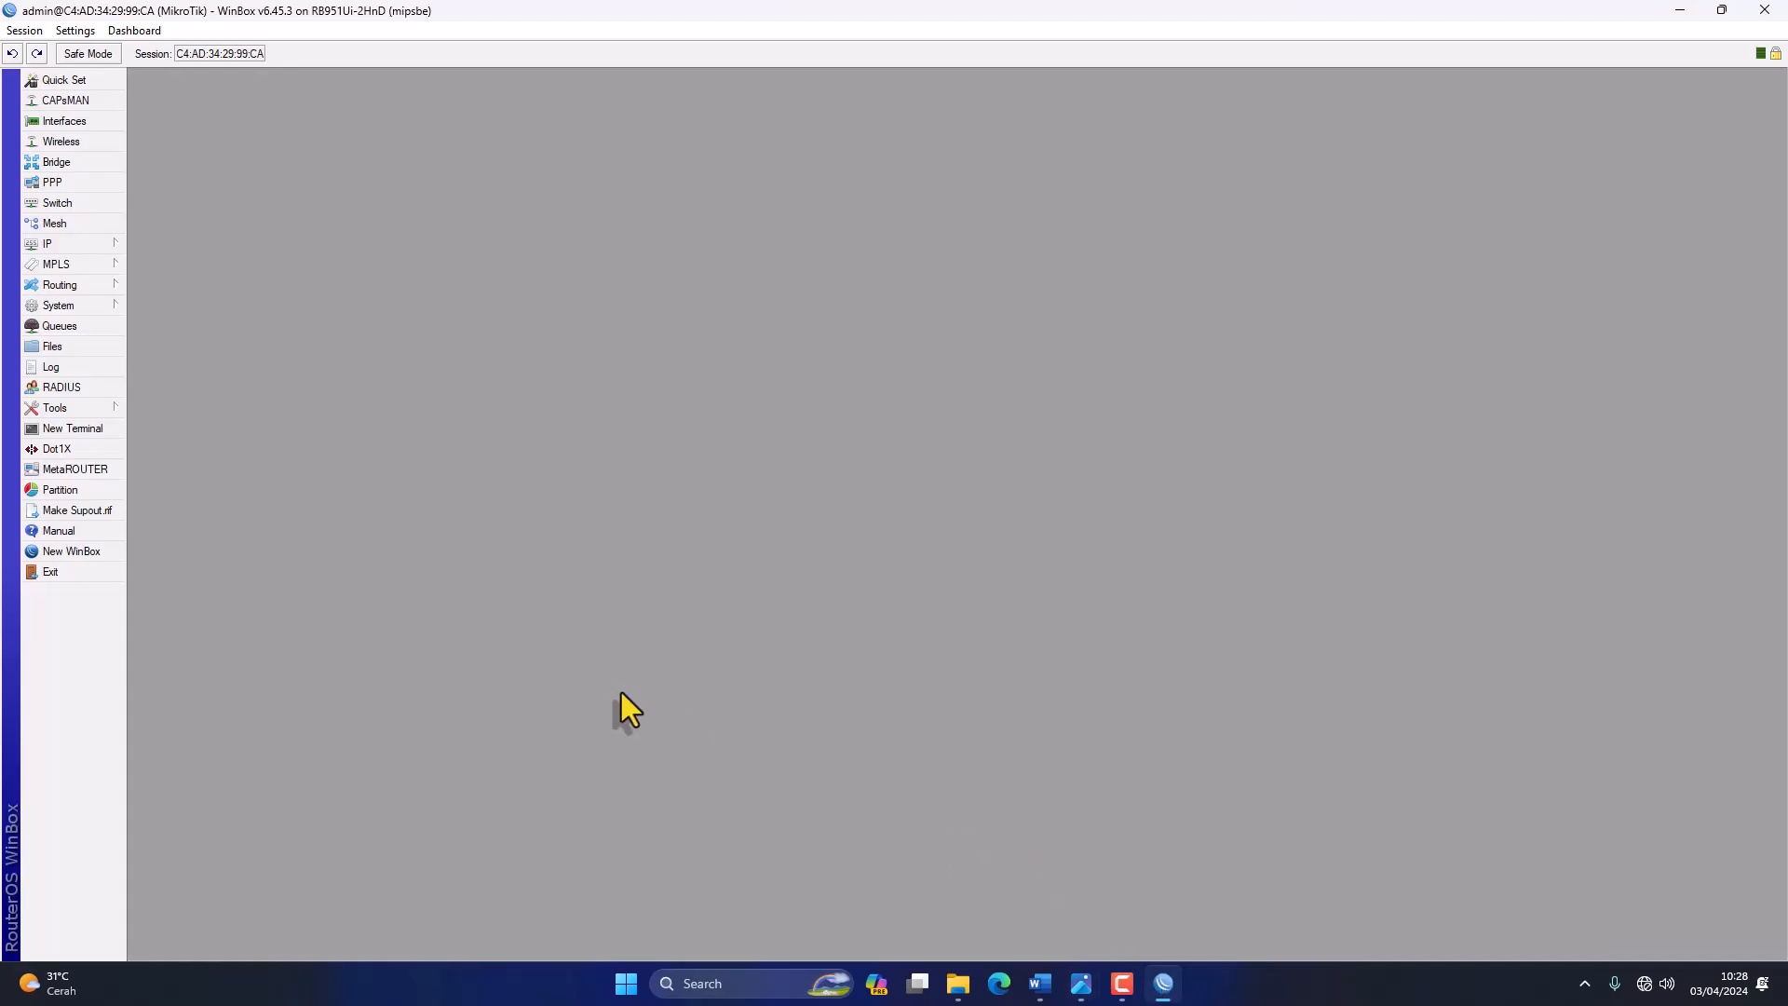
{"action": "left_click", "coordinate": [74, 247]}
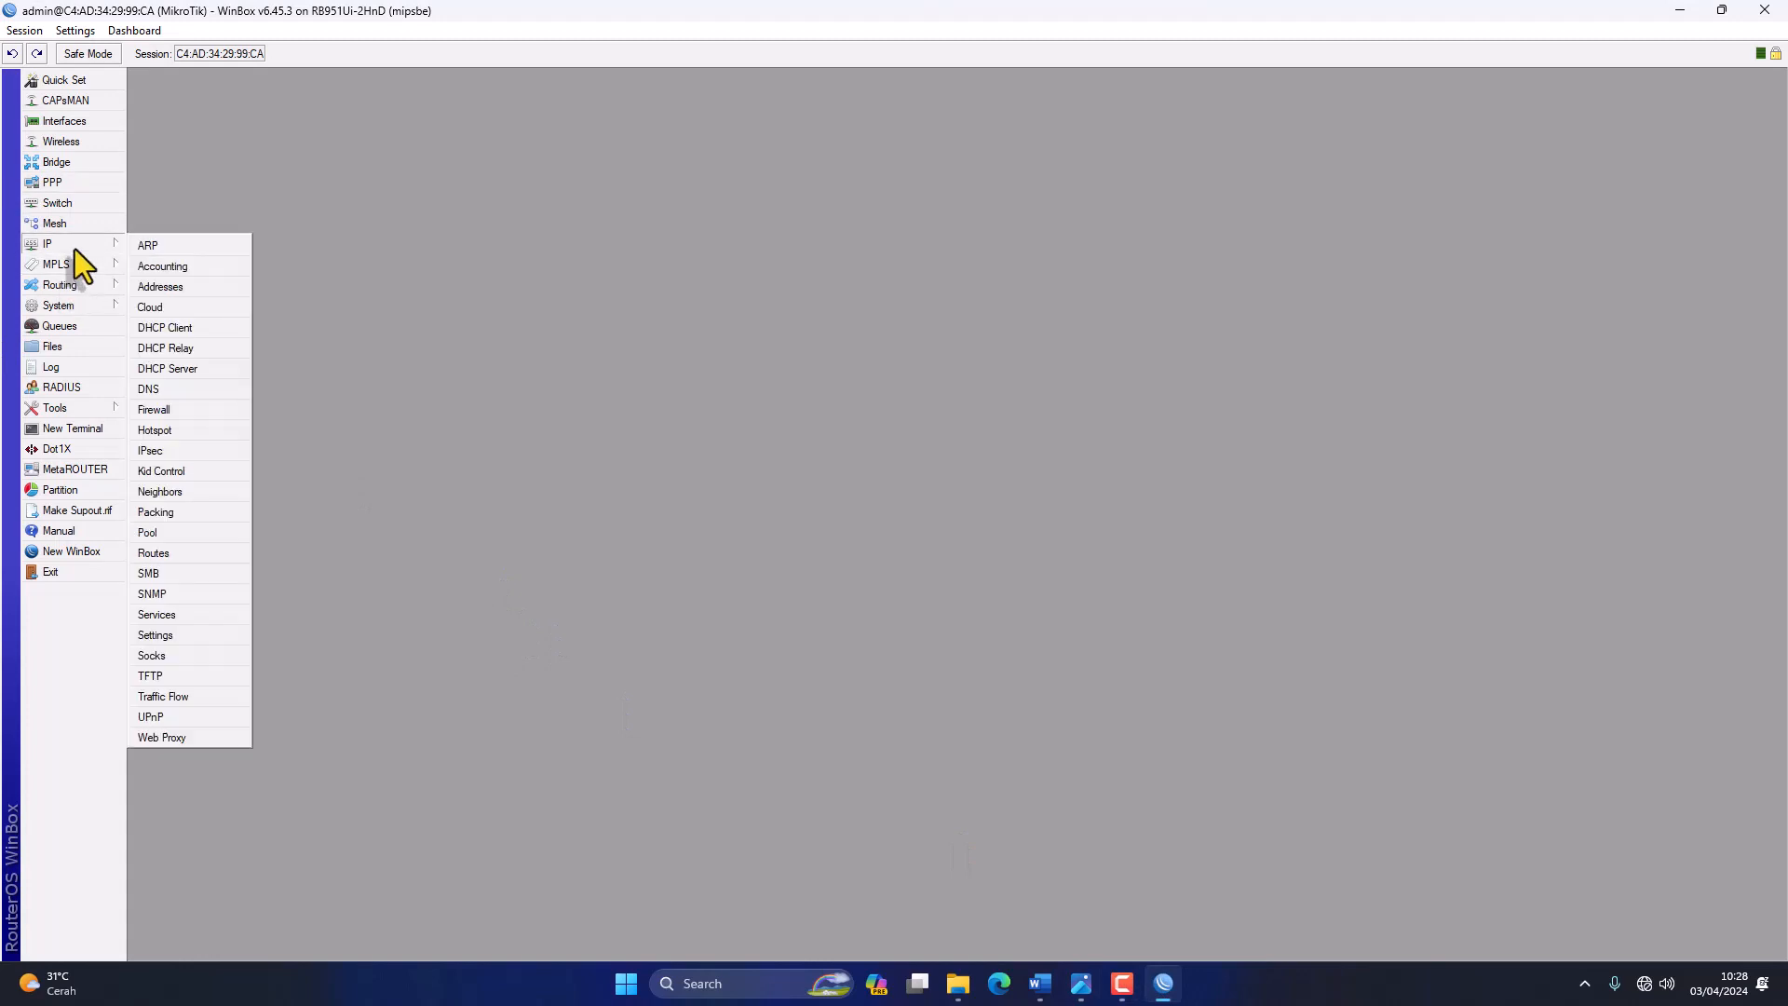
{"action": "left_click", "coordinate": [1071, 974]}
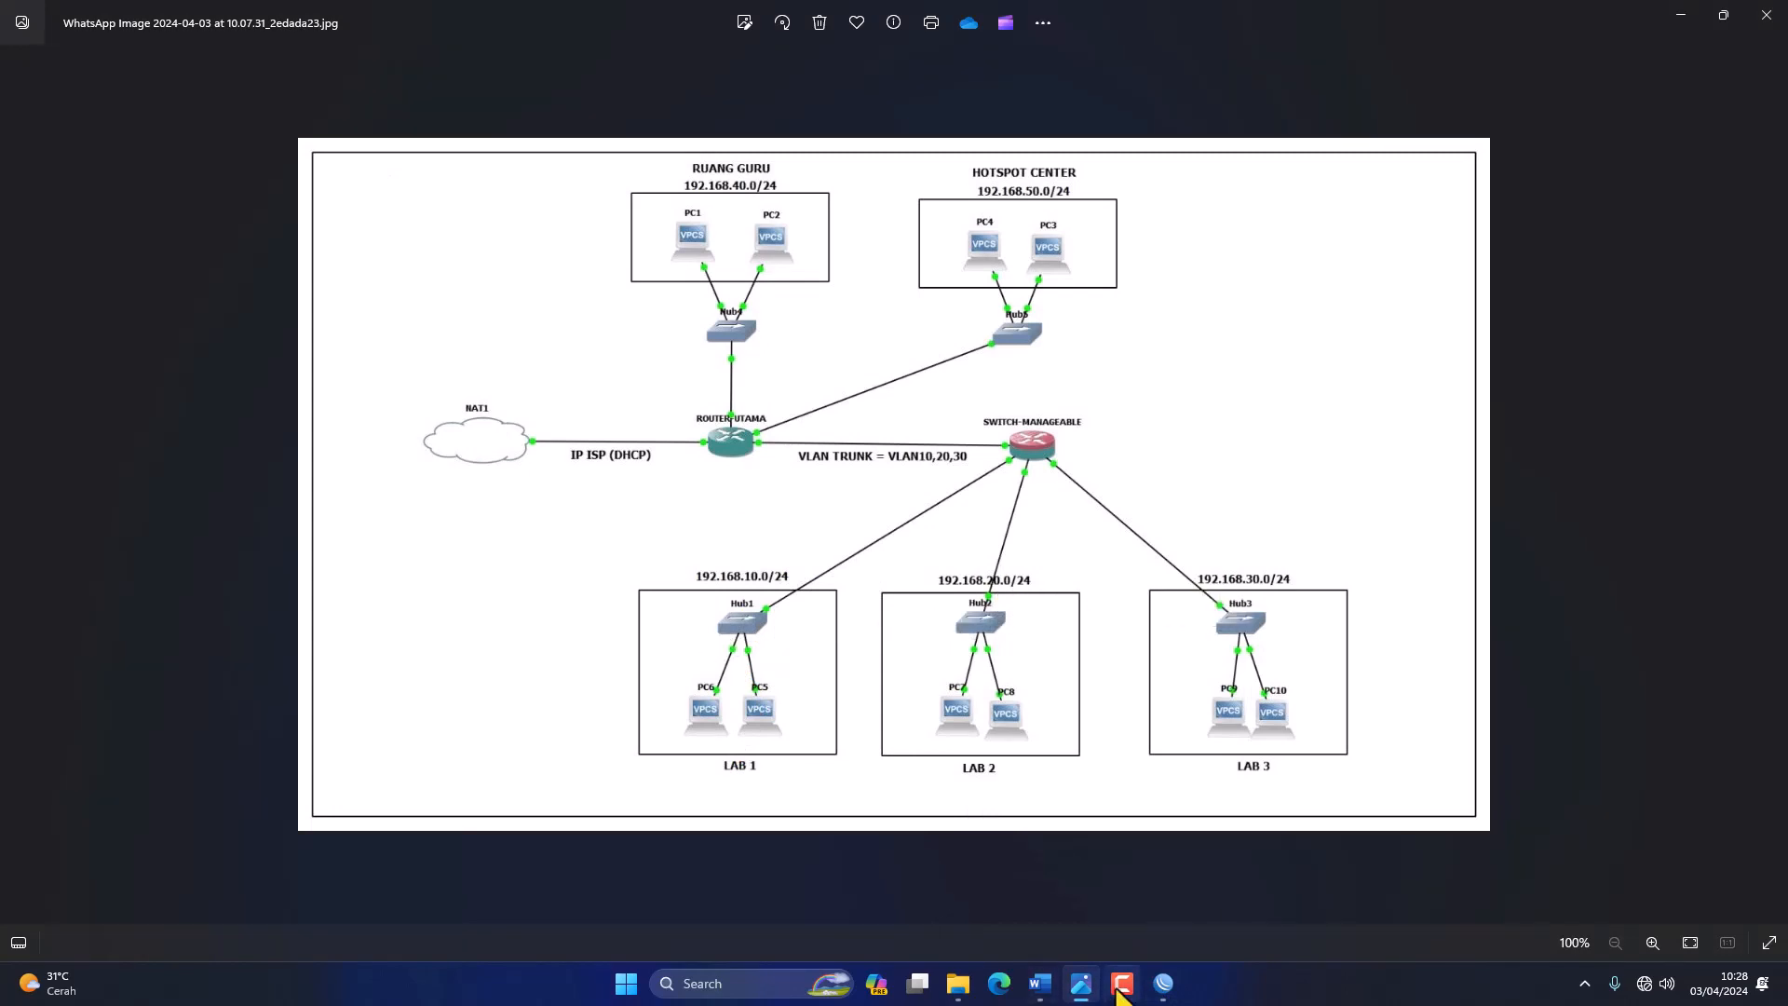
{"action": "left_click", "coordinate": [1164, 984]}
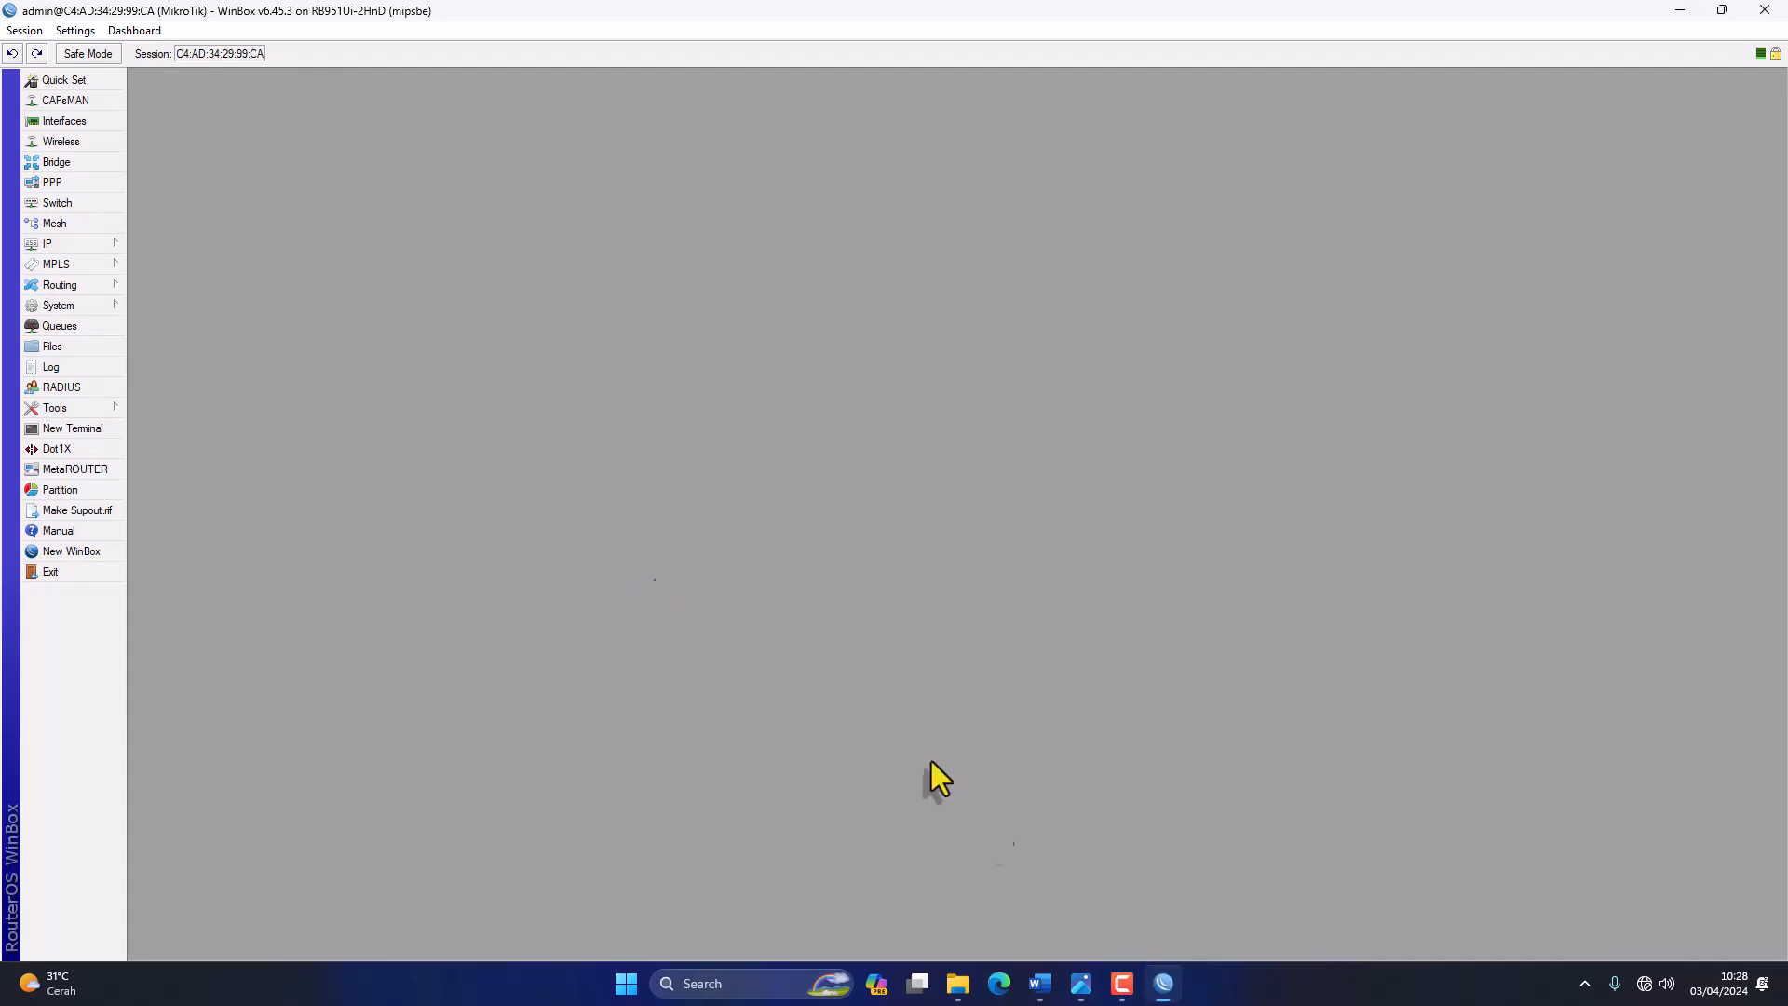
Open the router's IP address list, enlarge its window and widen the Address column.
{"action": "left_click", "coordinate": [82, 245]}
{"action": "left_click", "coordinate": [167, 286]}
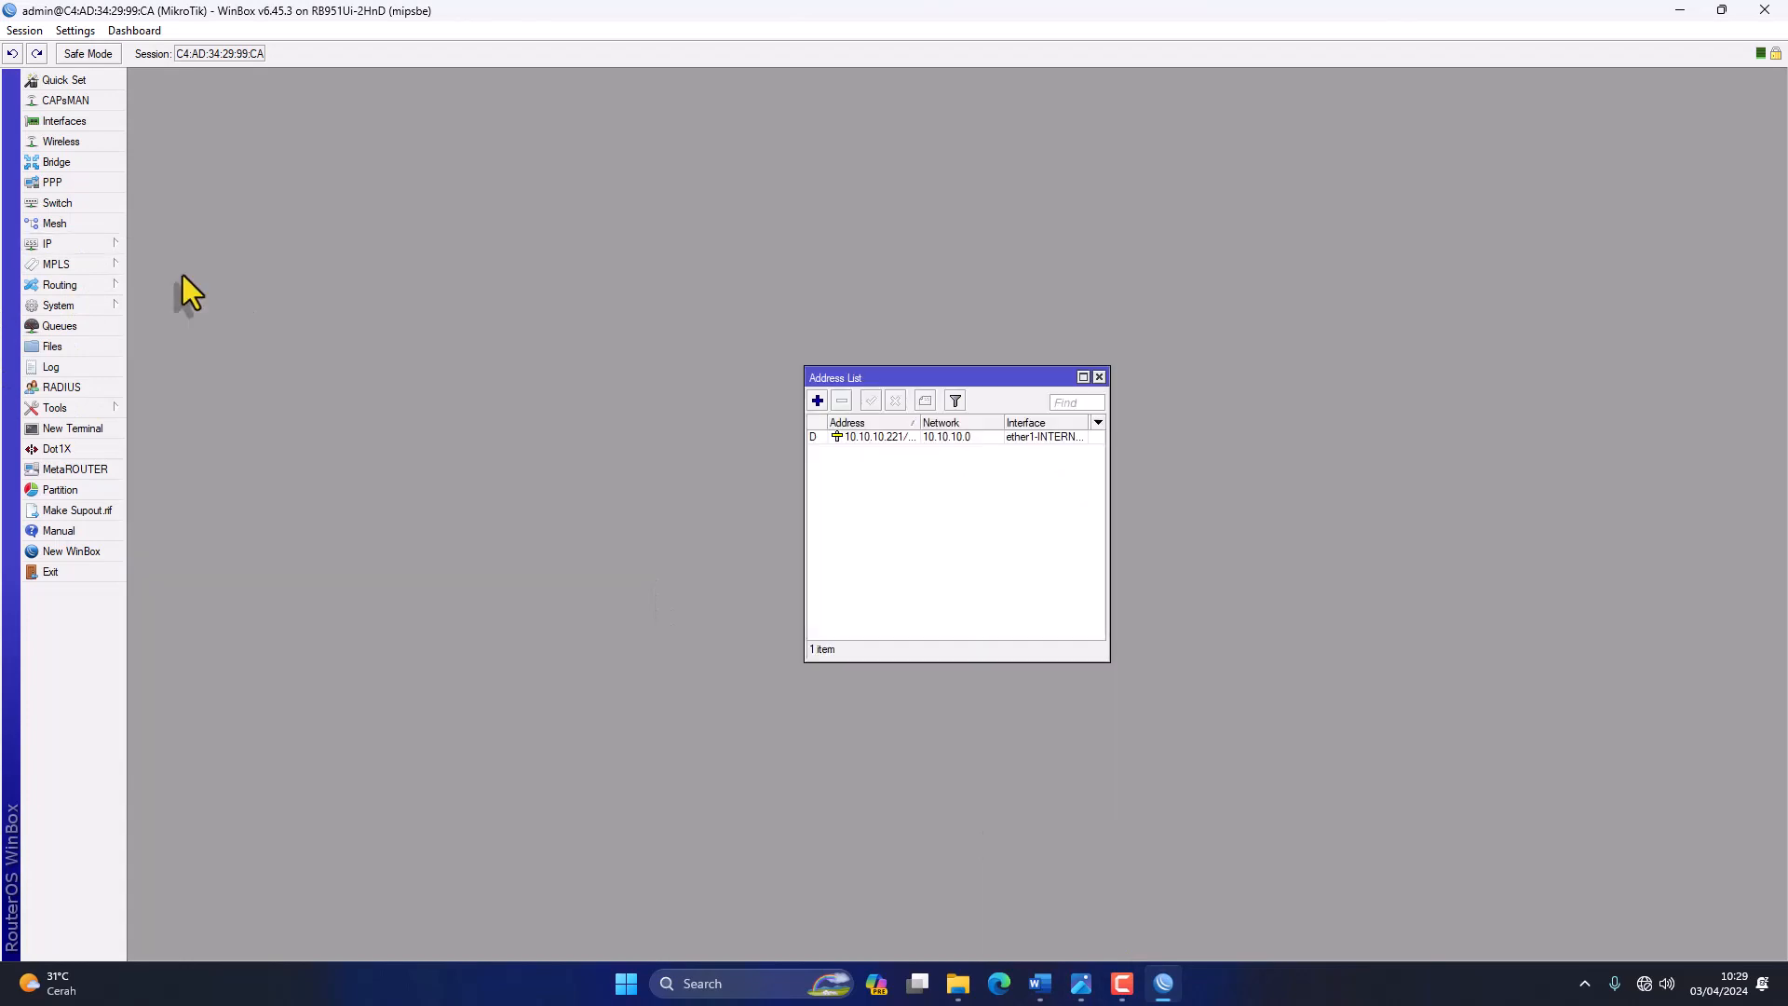
{"action": "left_click_drag", "start_coordinate": [940, 376], "coordinate": [944, 312]}
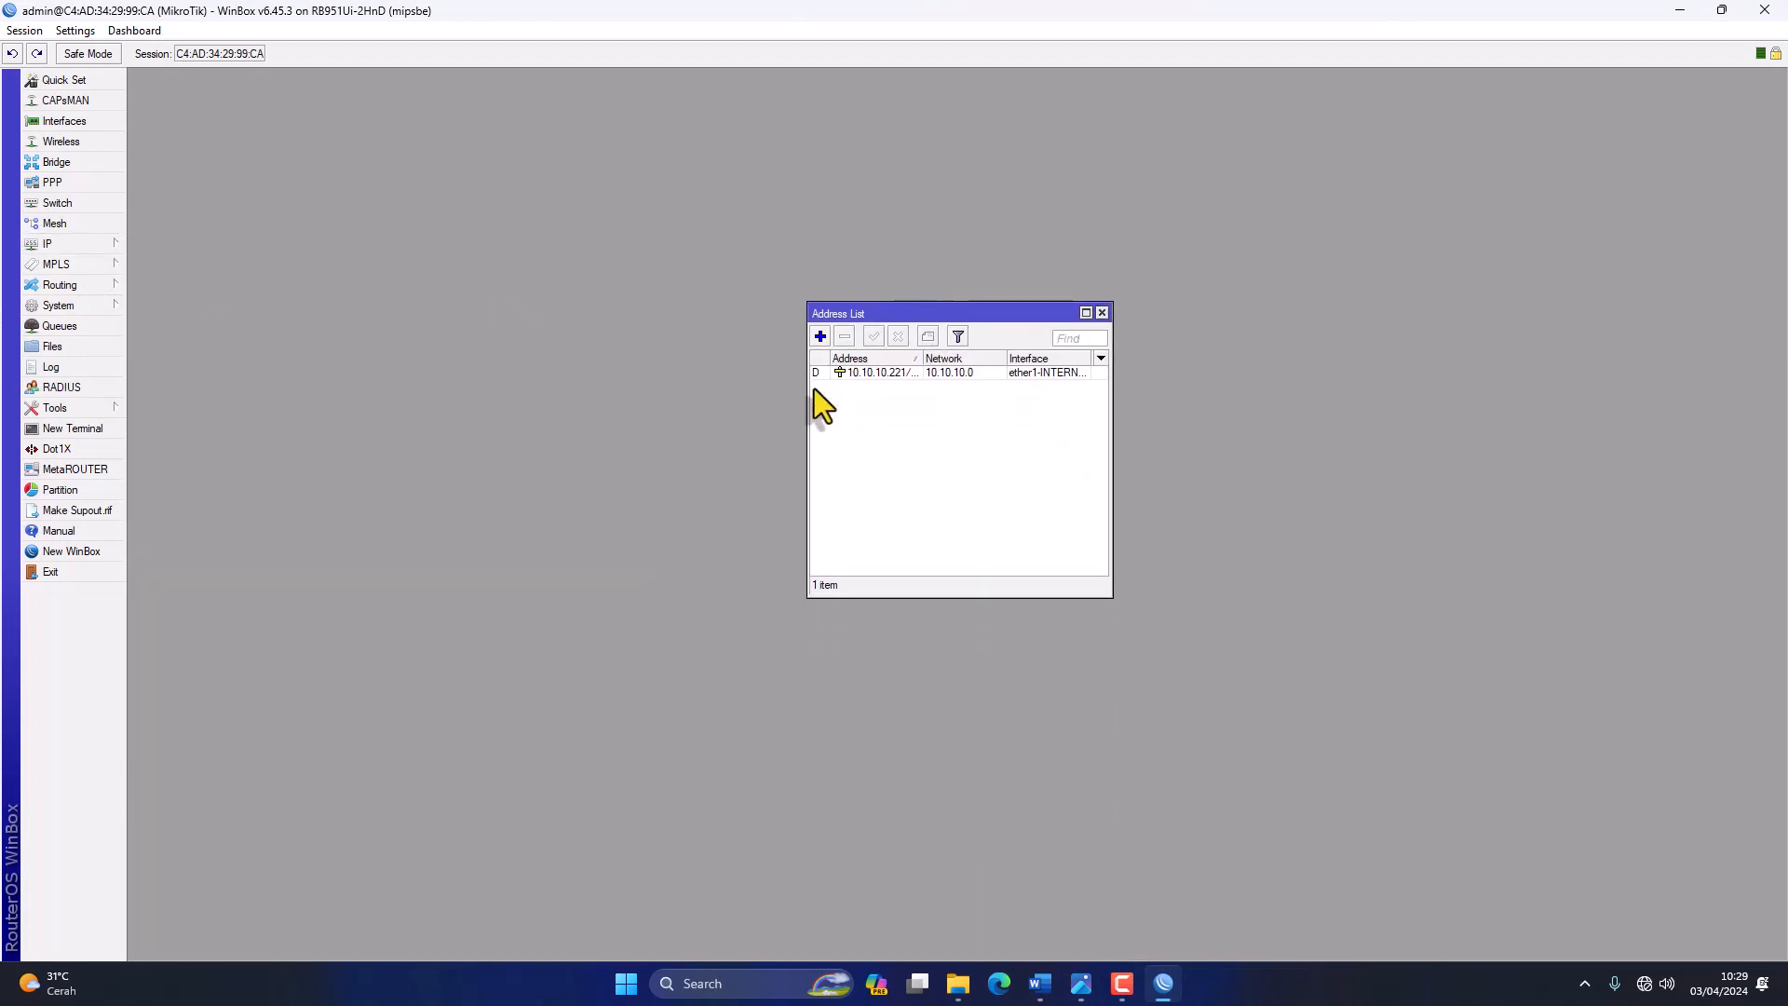
{"action": "left_click_drag", "start_coordinate": [809, 388], "coordinate": [454, 389]}
{"action": "left_click_drag", "start_coordinate": [1111, 391], "coordinate": [1318, 395]}
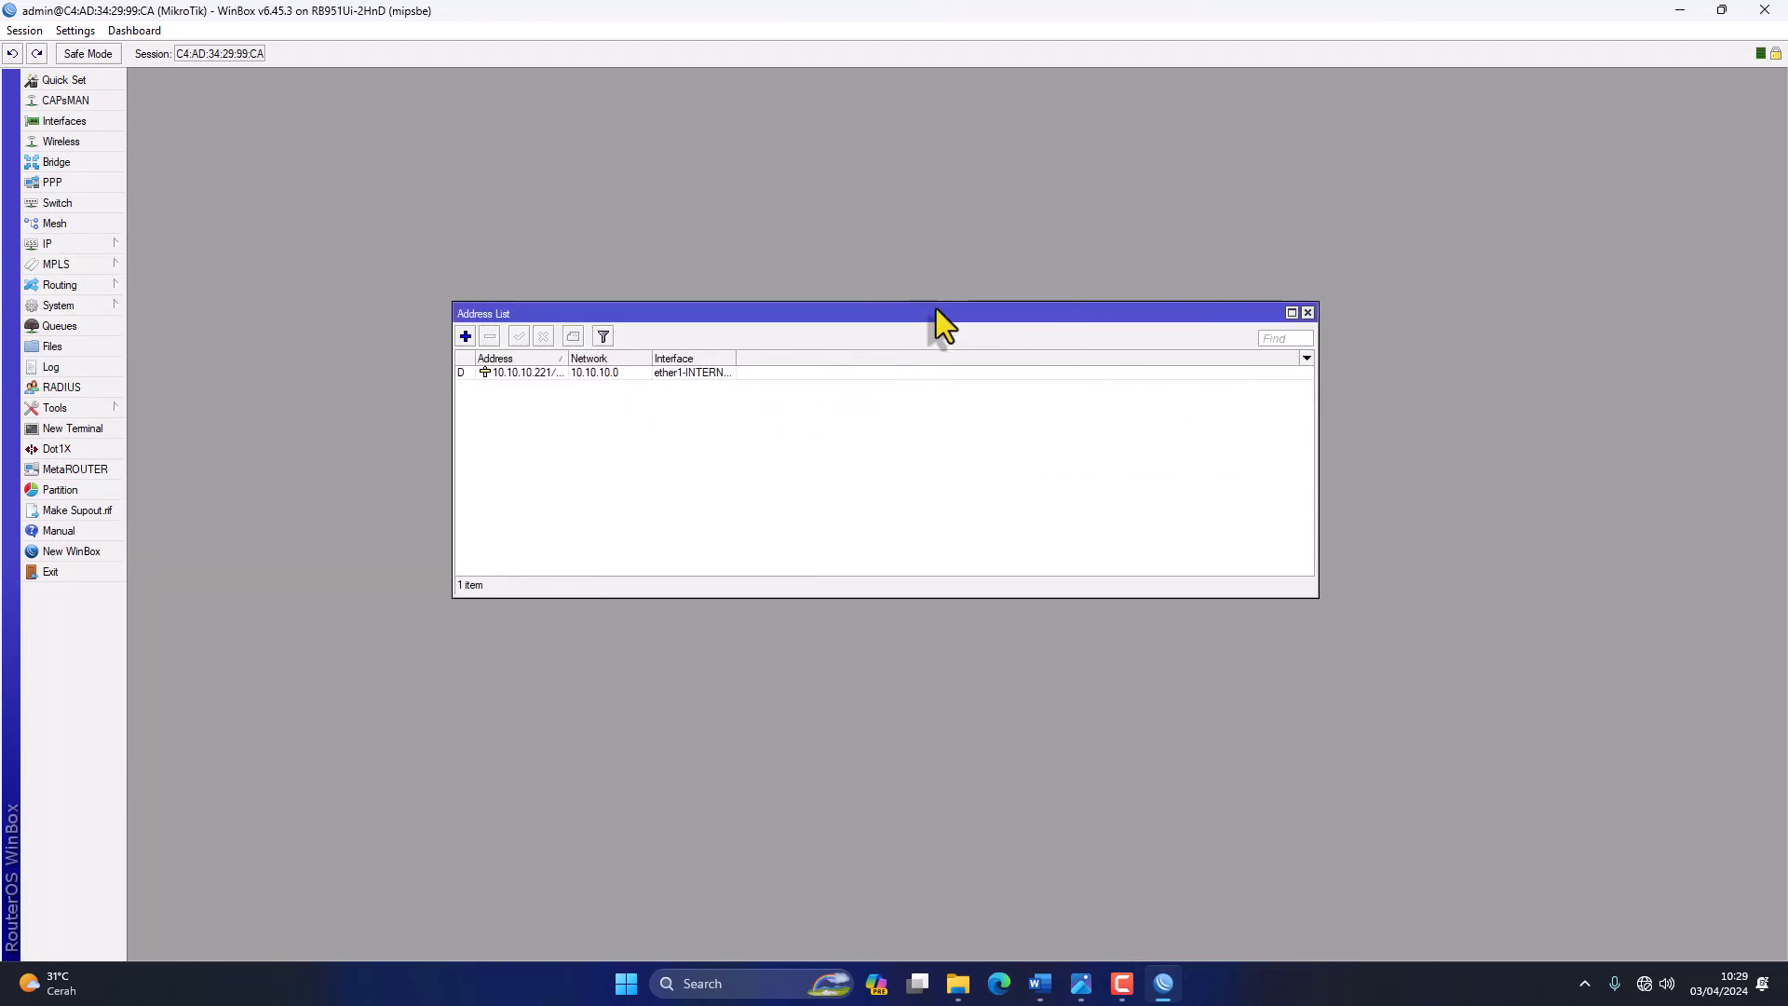
{"action": "left_click_drag", "start_coordinate": [934, 300], "coordinate": [934, 189]}
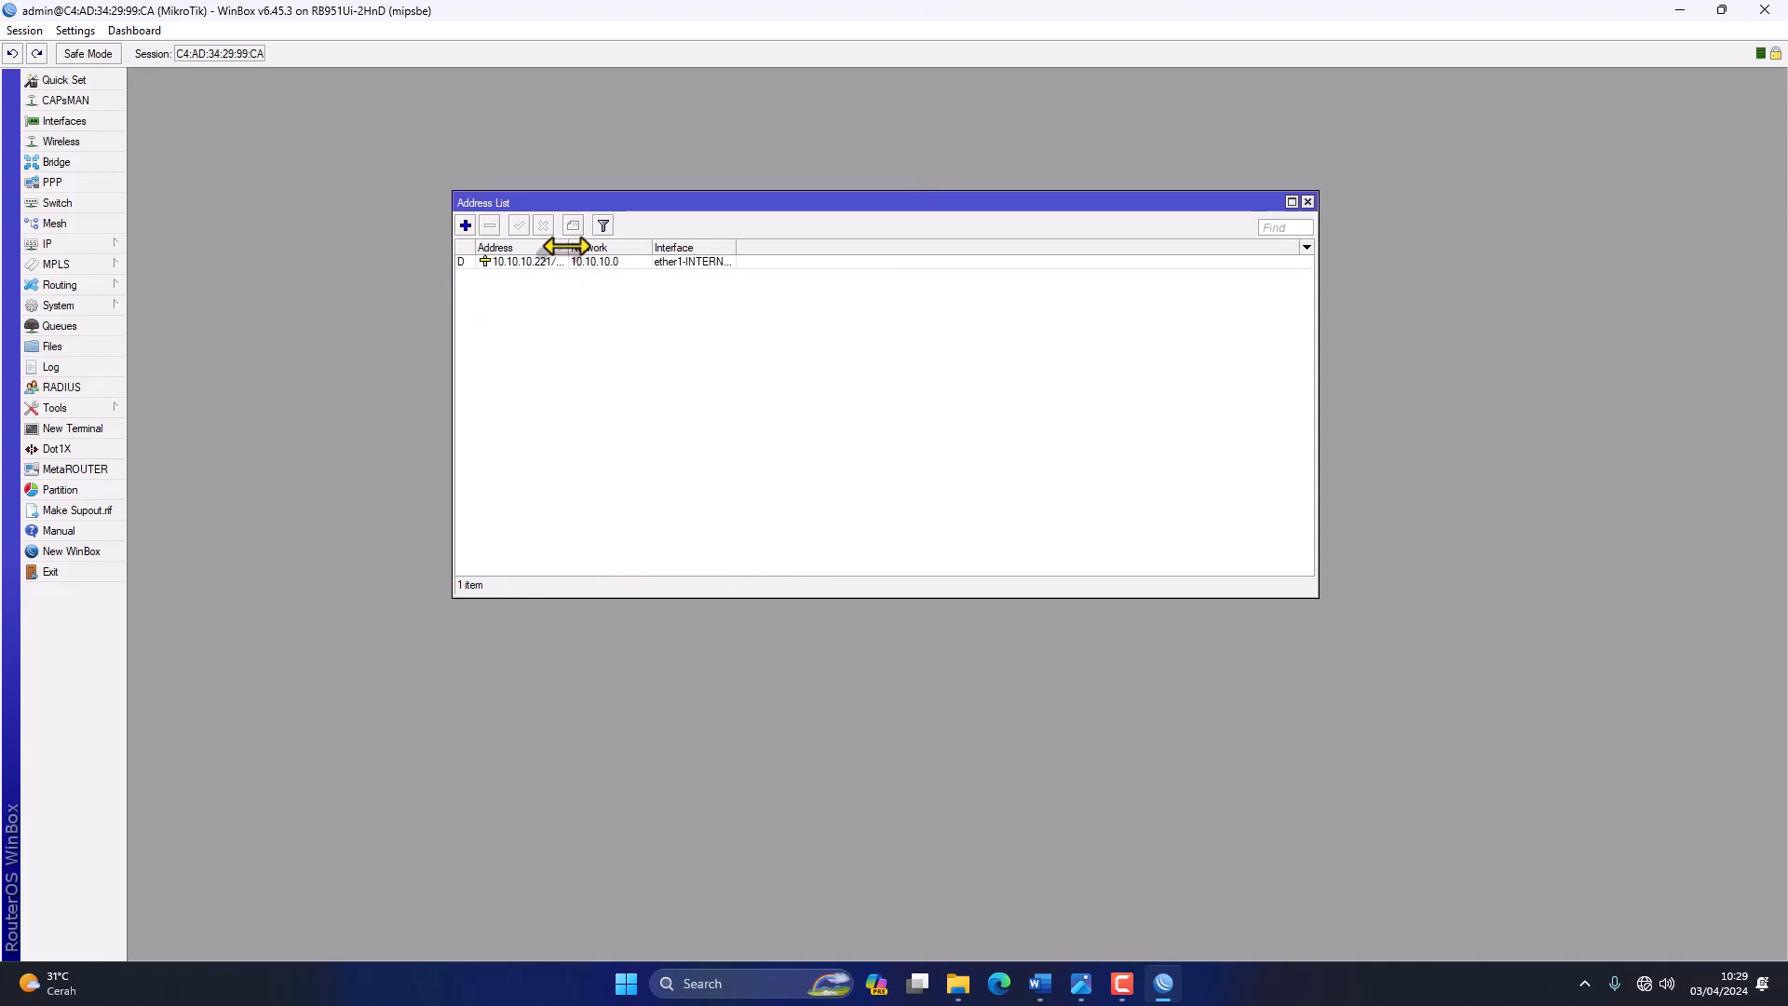
{"action": "left_click_drag", "start_coordinate": [566, 245], "coordinate": [707, 247]}
Add the IP address 192.168.10.1/24 on interface vlan1-LAB1, checking the prefix against the topology image, and apply it.
{"action": "left_click", "coordinate": [466, 226]}
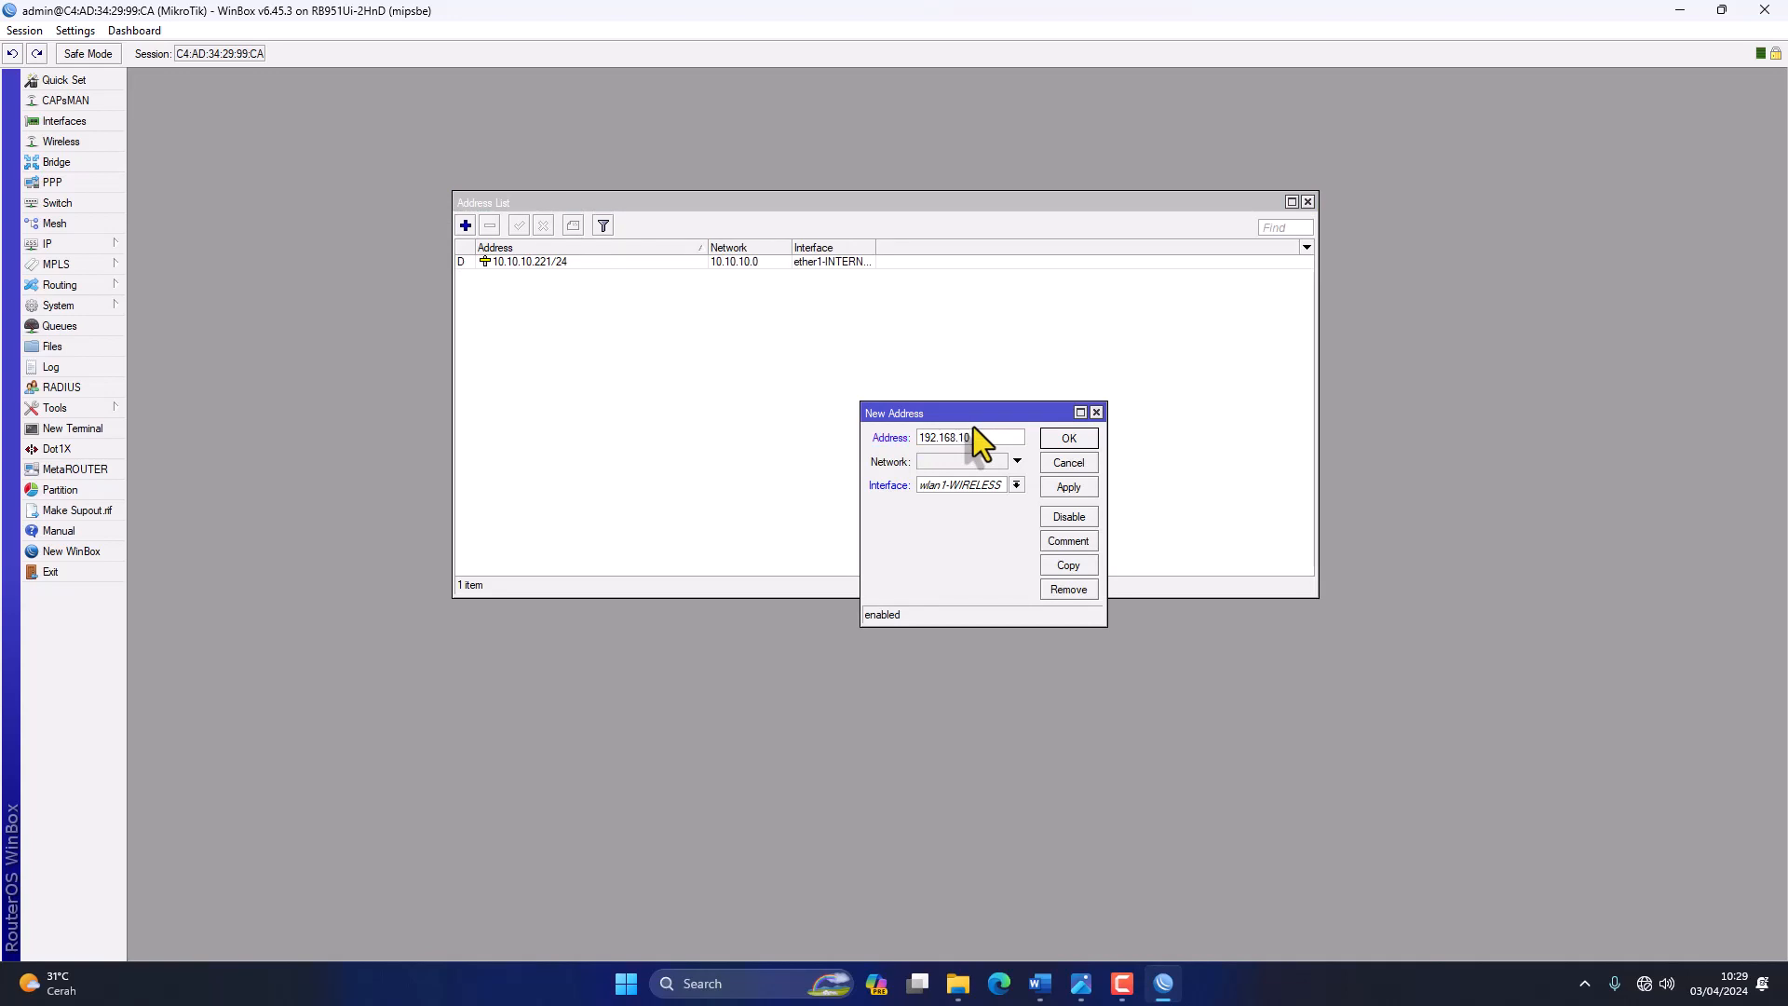
{"action": "type", "text": "192.168.10.1/26"}
{"action": "left_click", "coordinate": [1081, 997]}
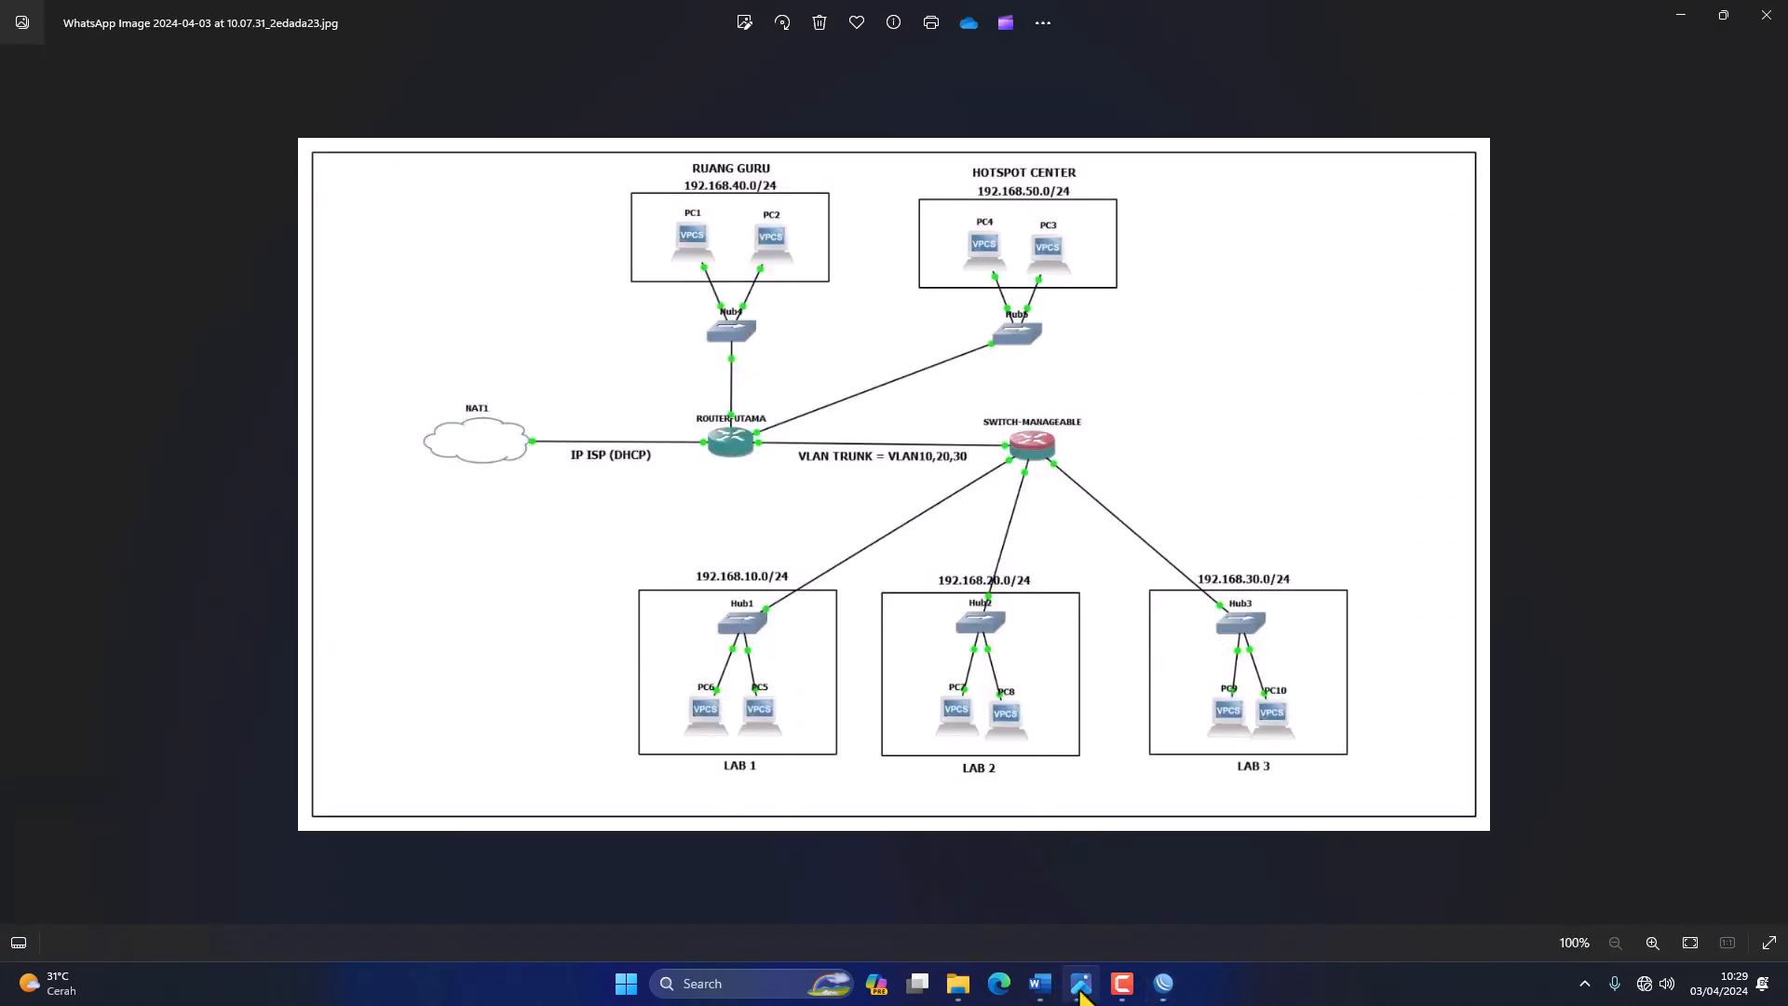
{"action": "left_click", "coordinate": [1084, 983]}
{"action": "left_click", "coordinate": [1000, 438]}
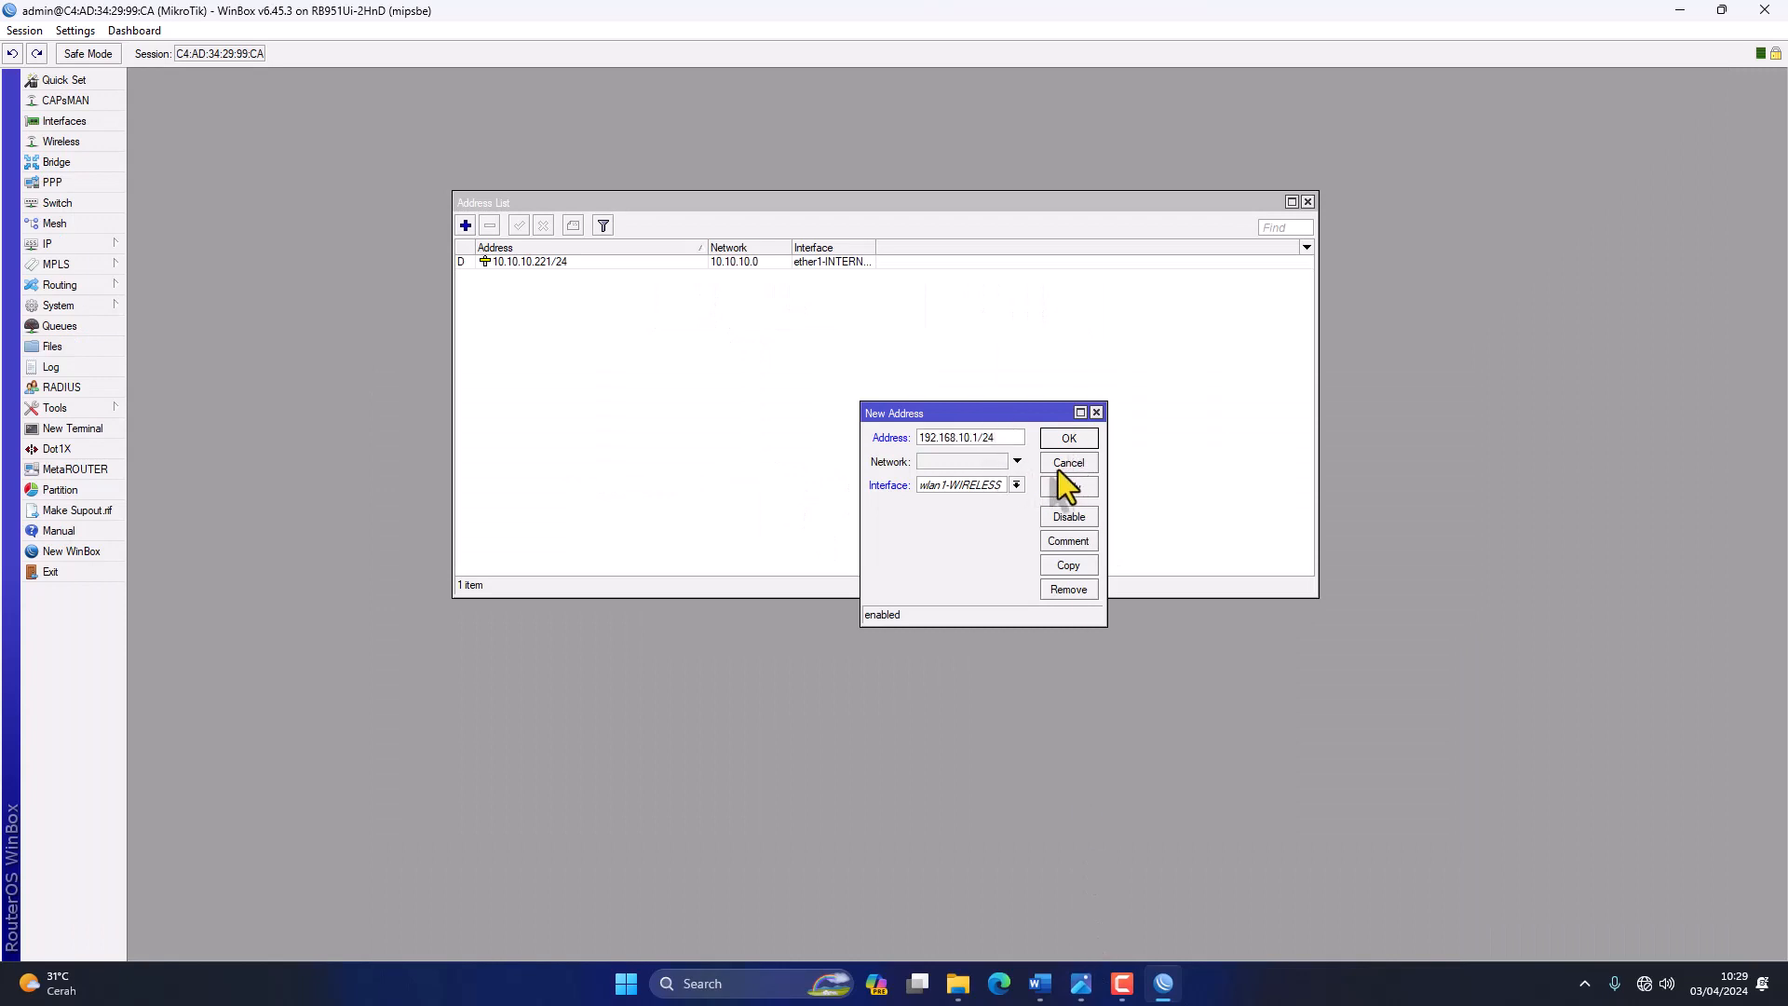
{"action": "left_click", "coordinate": [1013, 490]}
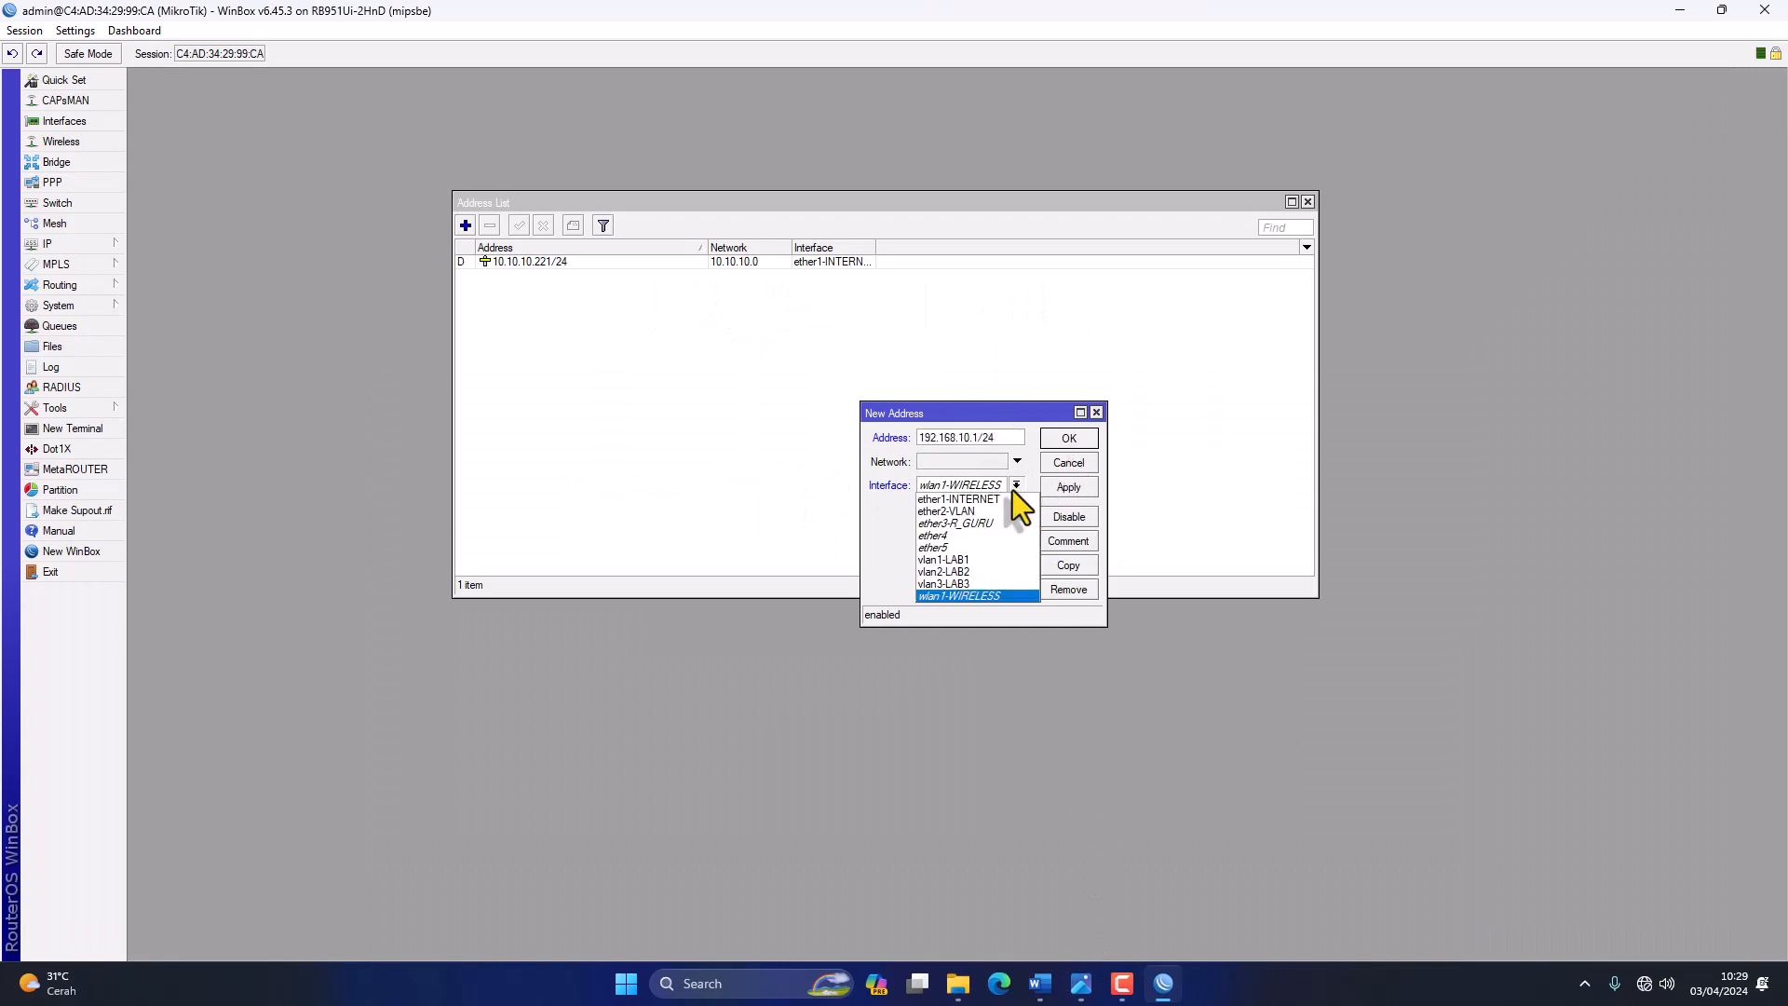
{"action": "left_click", "coordinate": [972, 563]}
{"action": "left_click", "coordinate": [1067, 485]}
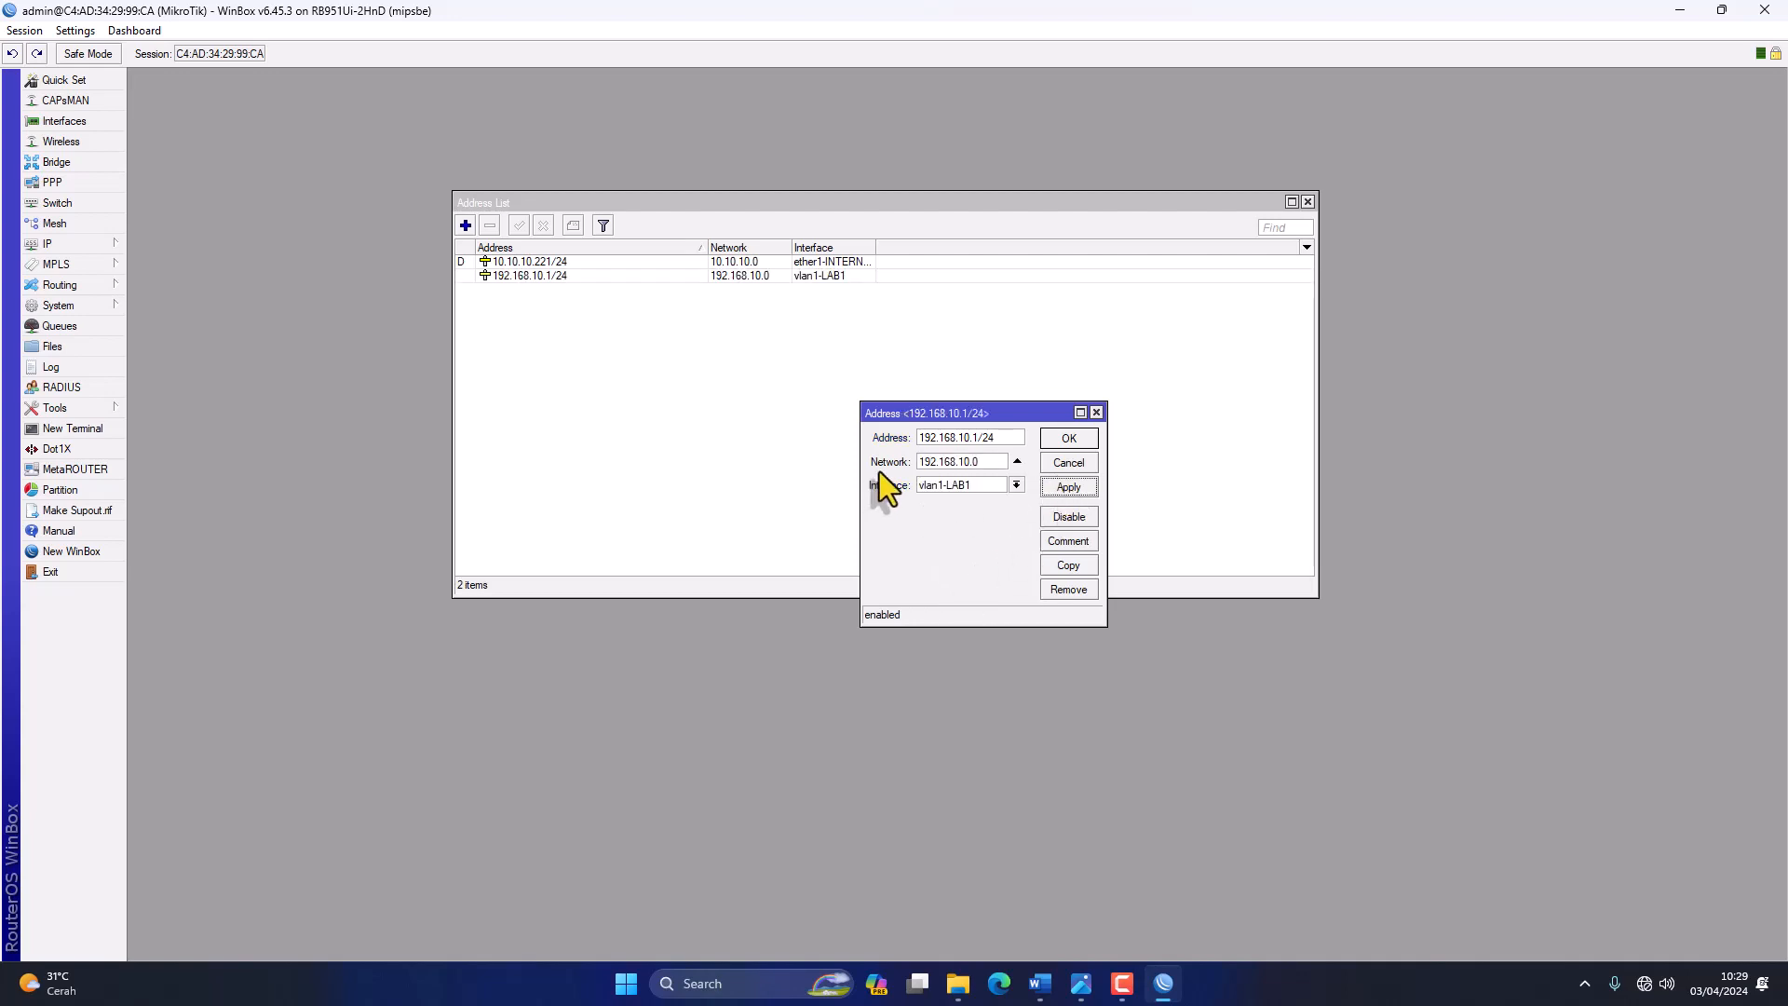
Enlarge the 192.168.10.1/24 address dialog and copy the entry to a new address 192.168.20.1/24 on vlan2-LAB2, saving it.
{"action": "left_click_drag", "start_coordinate": [859, 466], "coordinate": [686, 466]}
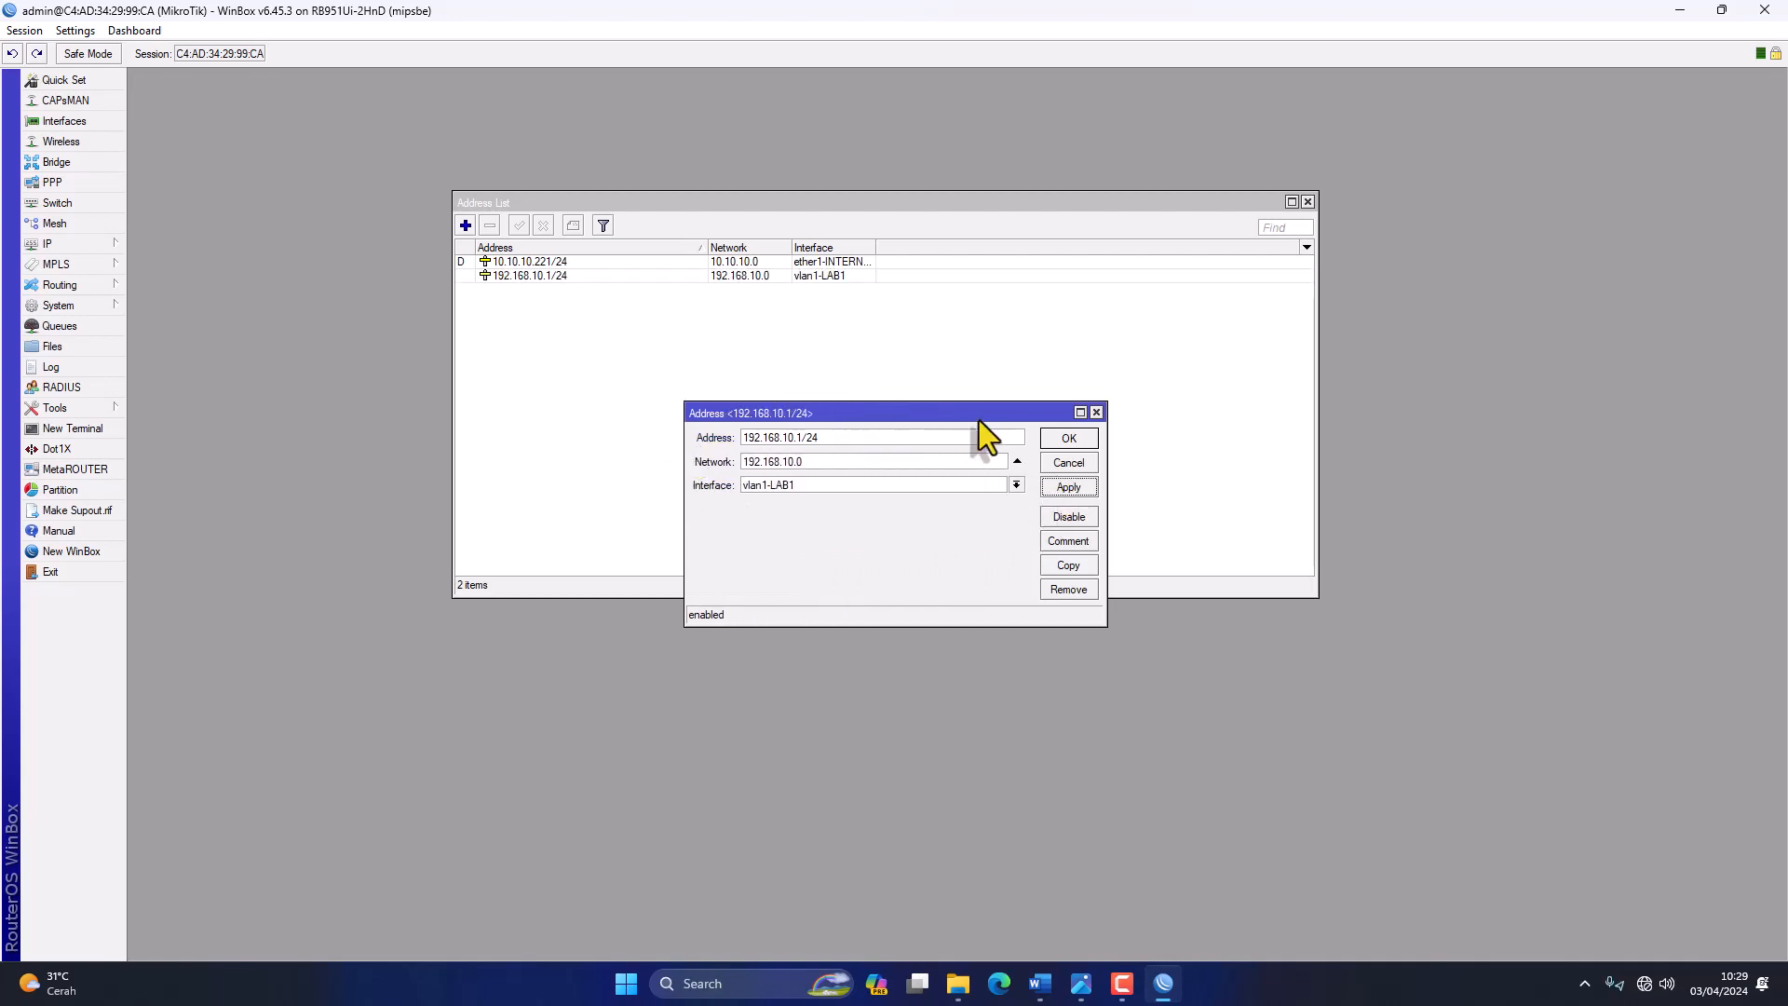
{"action": "left_click_drag", "start_coordinate": [942, 403], "coordinate": [945, 364]}
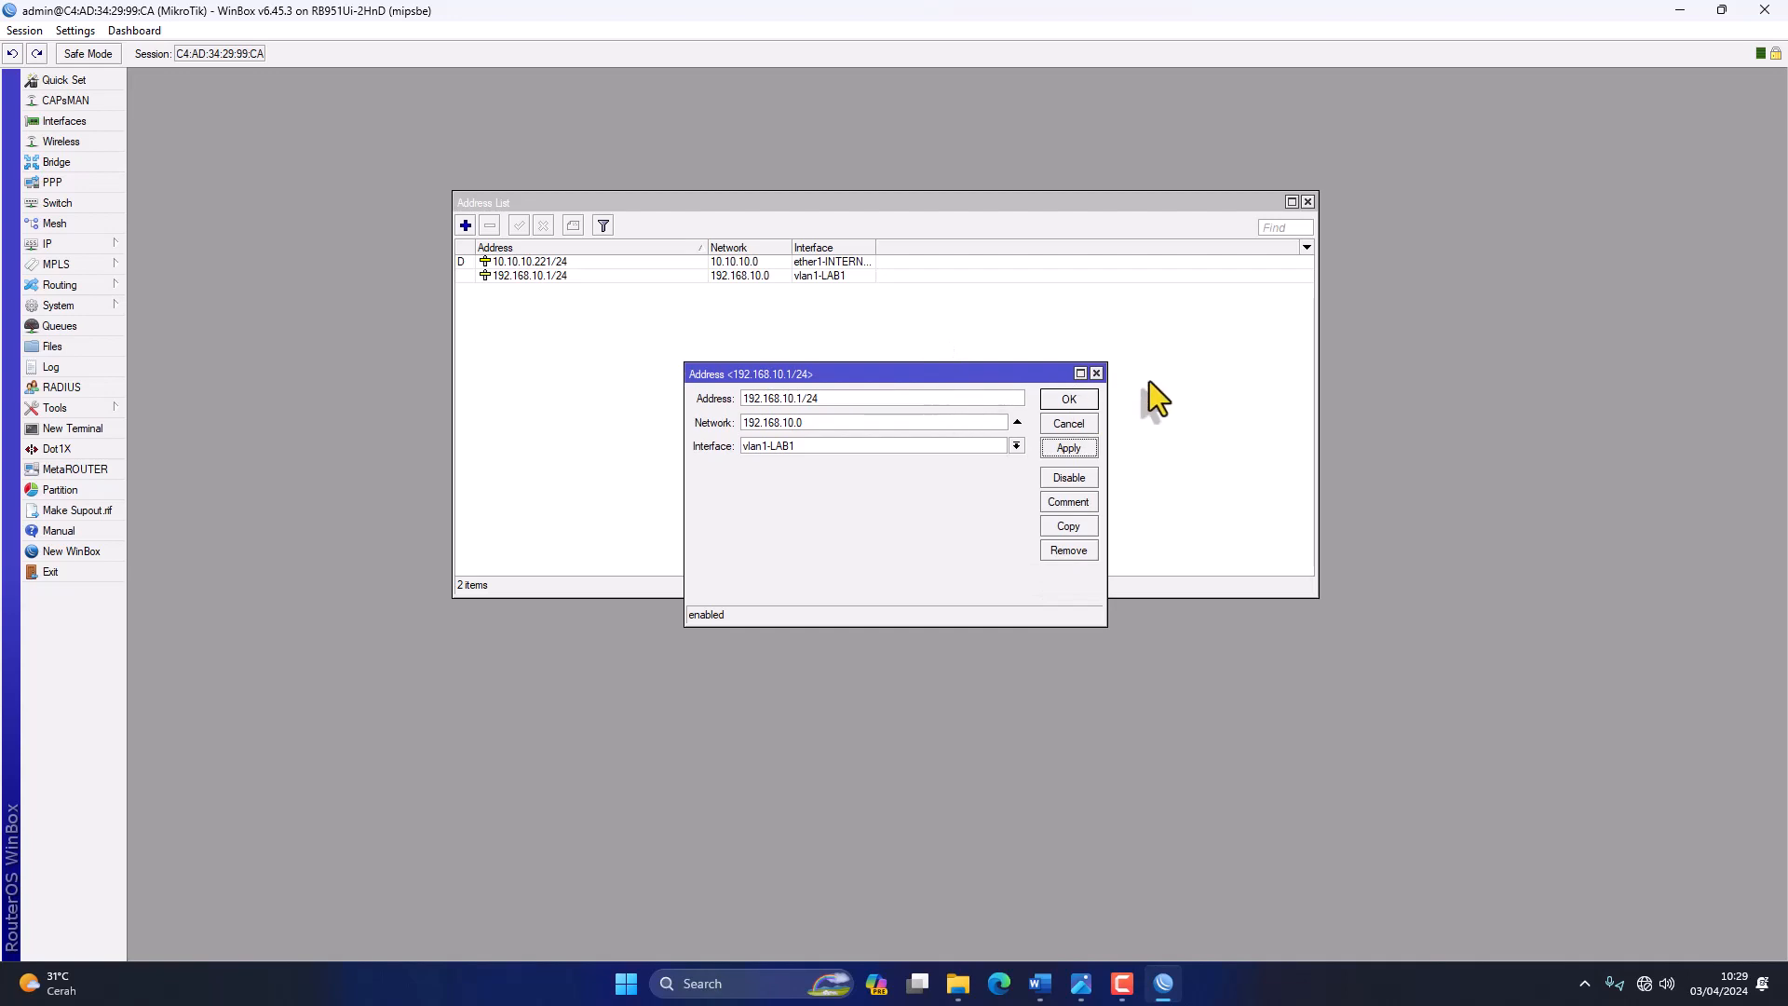
{"action": "left_click_drag", "start_coordinate": [1107, 435], "coordinate": [1185, 435]}
{"action": "left_click", "coordinate": [1155, 527]}
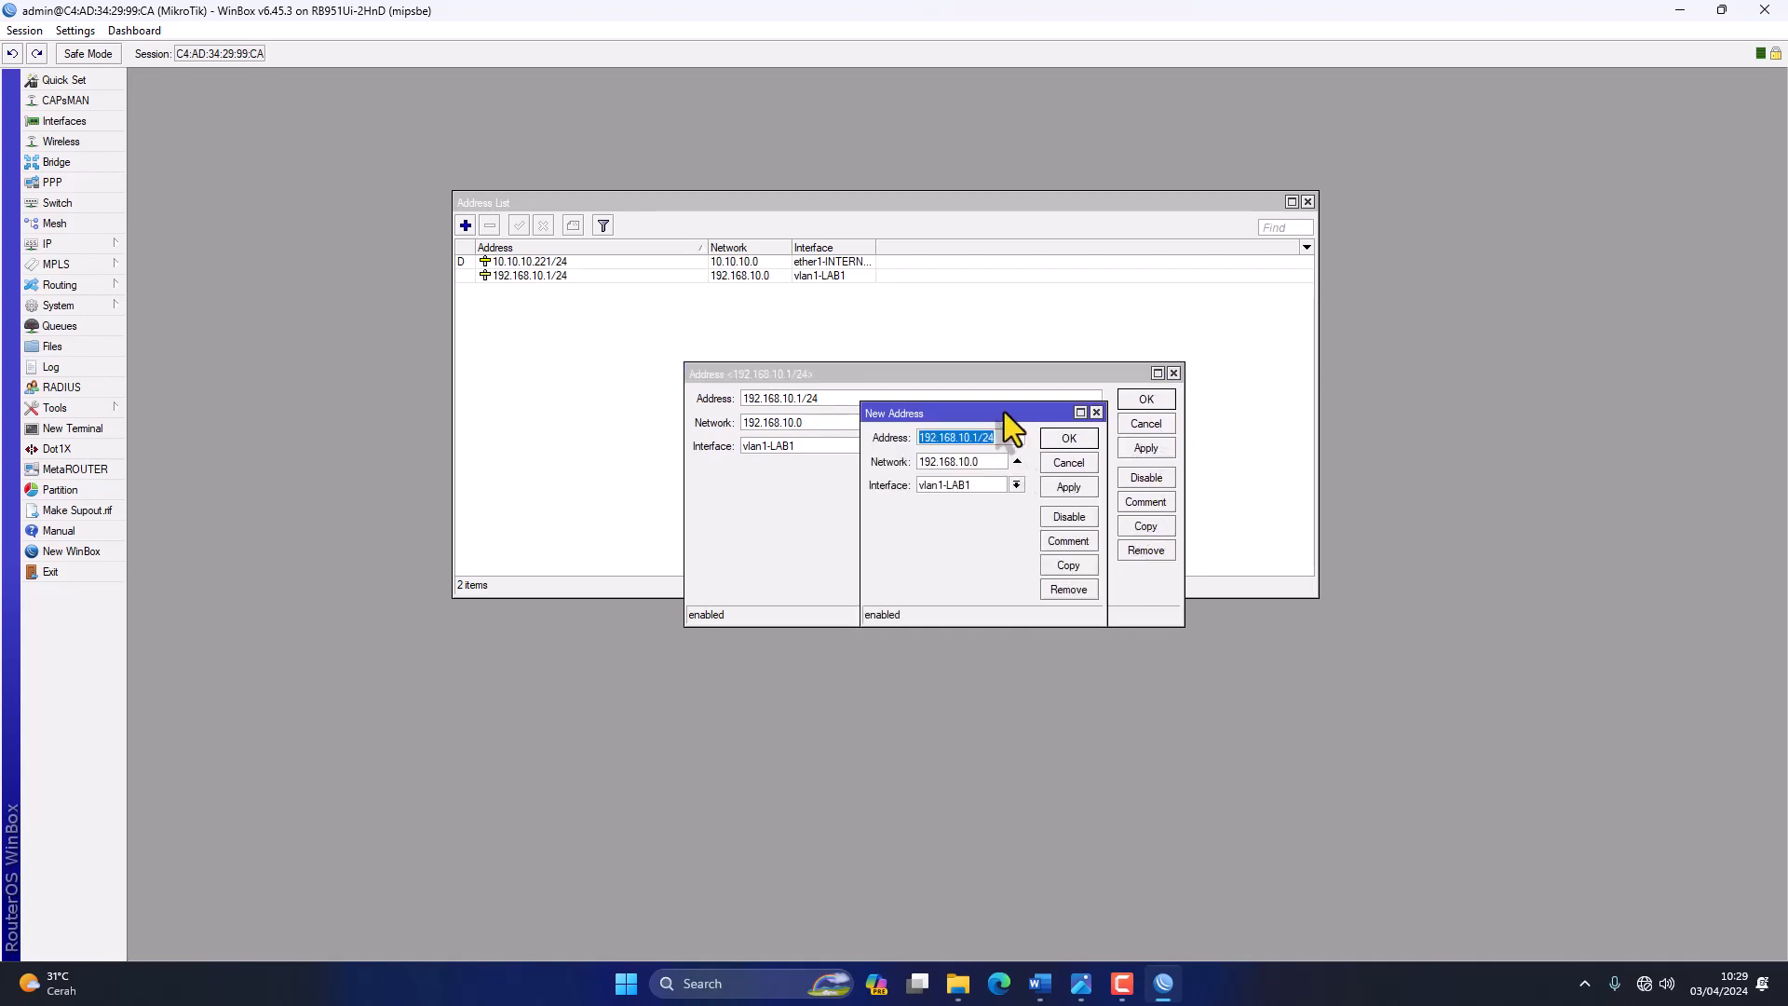
{"action": "left_click", "coordinate": [976, 437]}
{"action": "left_click", "coordinate": [1015, 486]}
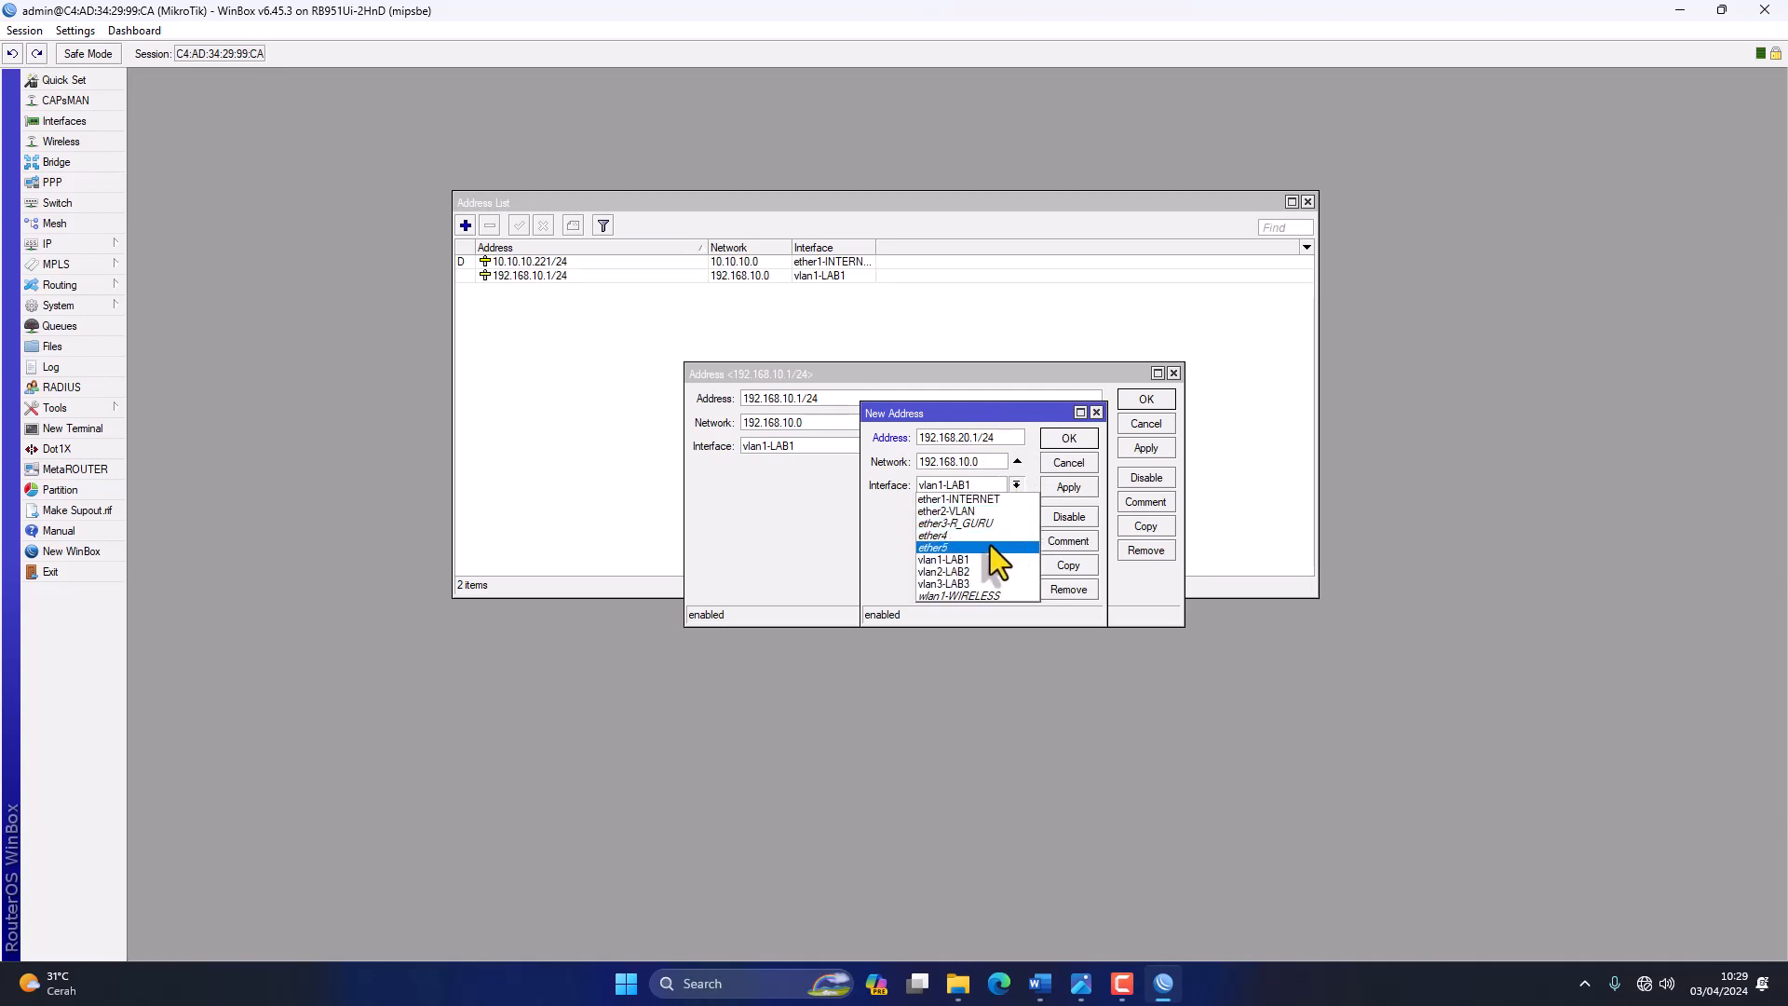
{"action": "left_click", "coordinate": [980, 571]}
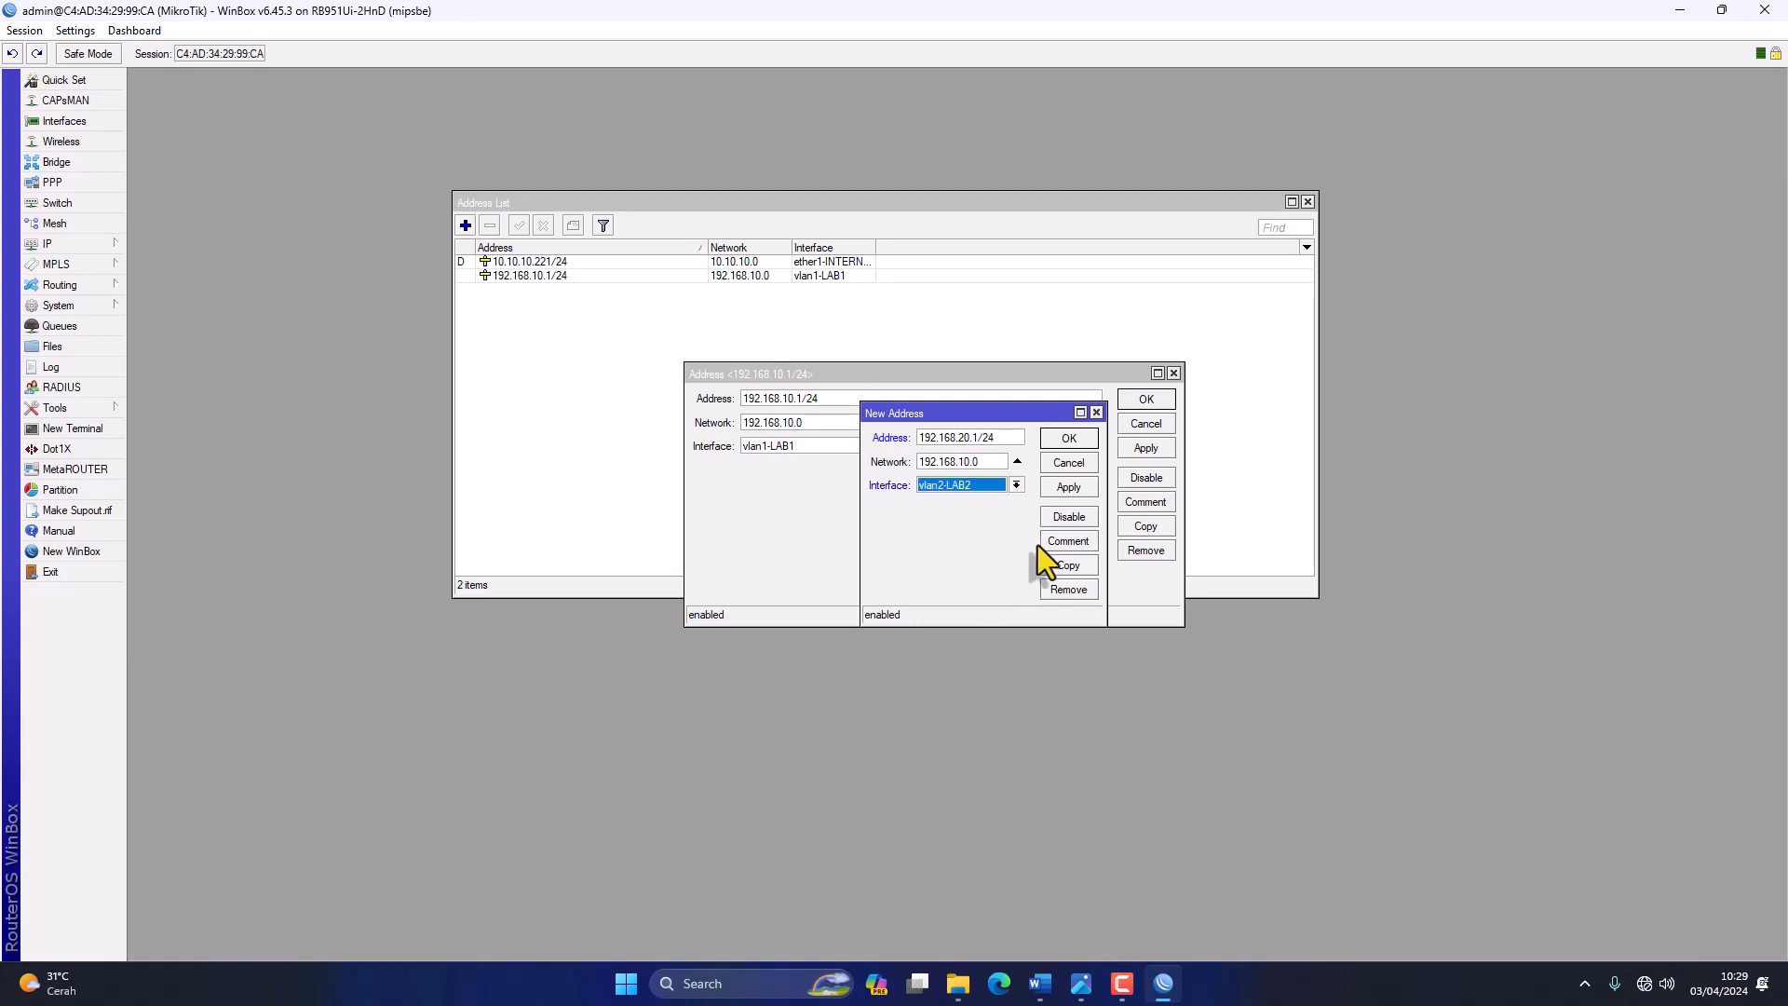
{"action": "left_click", "coordinate": [1066, 485]}
{"action": "left_click", "coordinate": [1068, 440]}
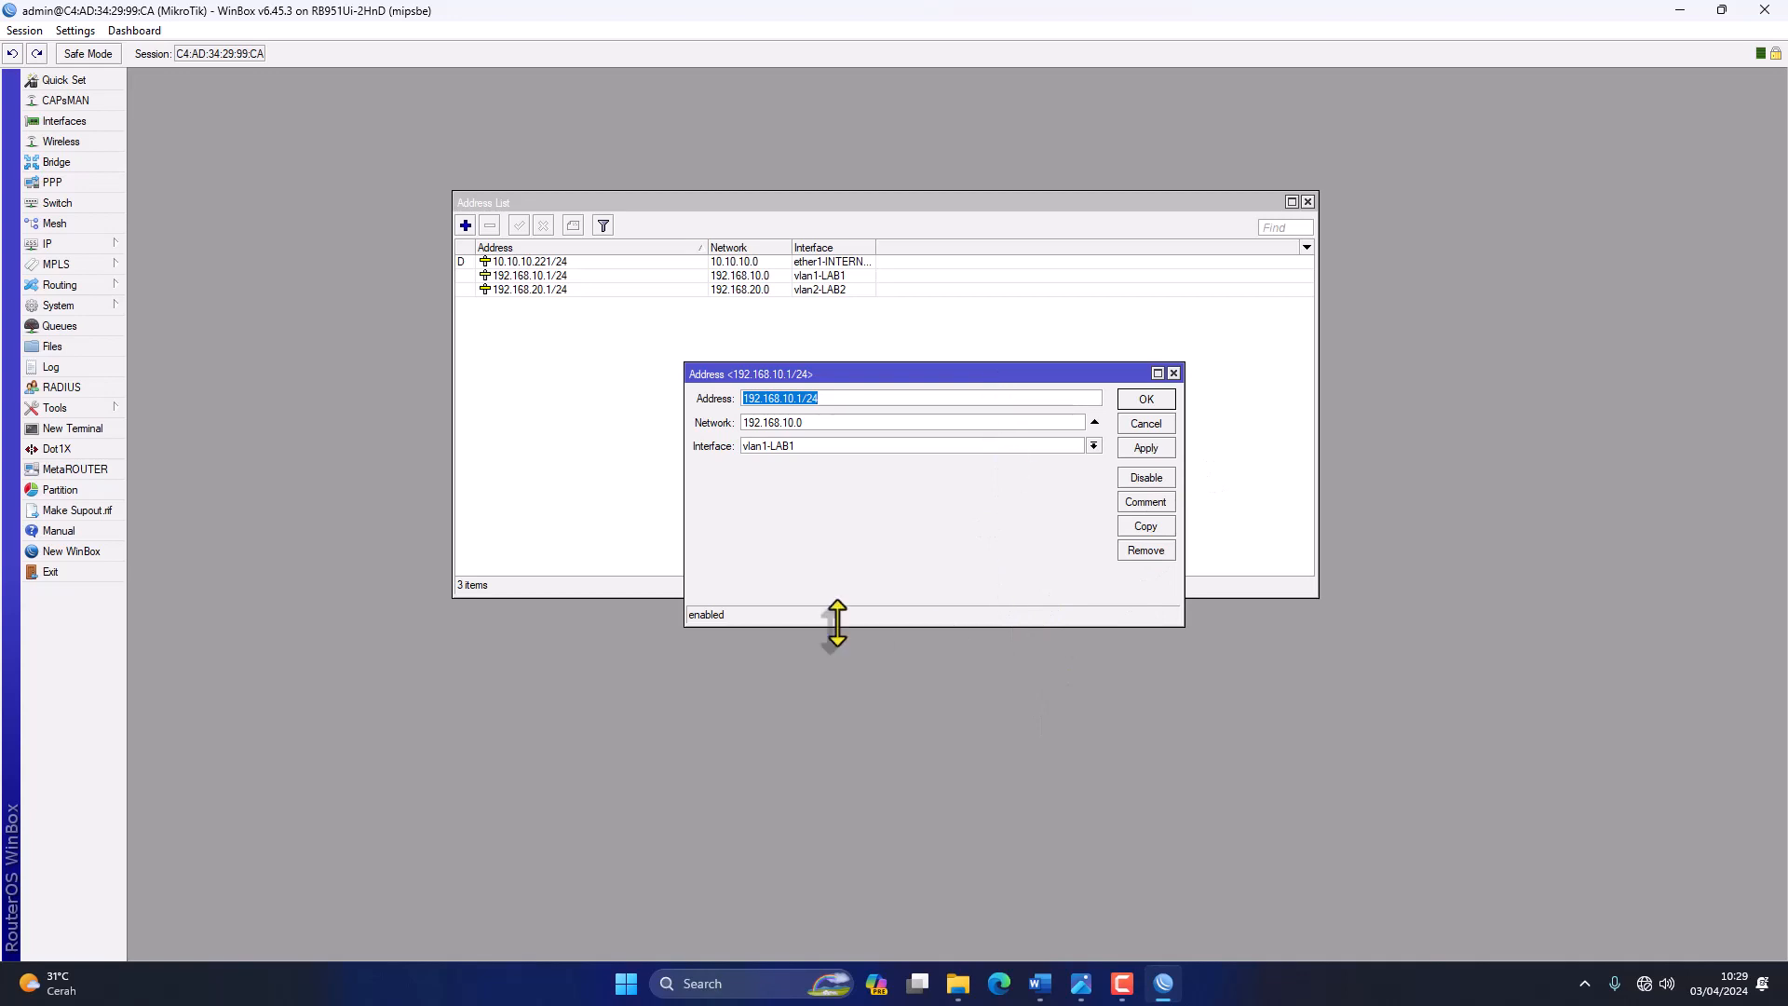
Copy the 192.168.10.1/24 entry to a new address 192.168.30.1/24 on vlan3-LAB3 and save both entries.
{"action": "left_click", "coordinate": [1144, 527]}
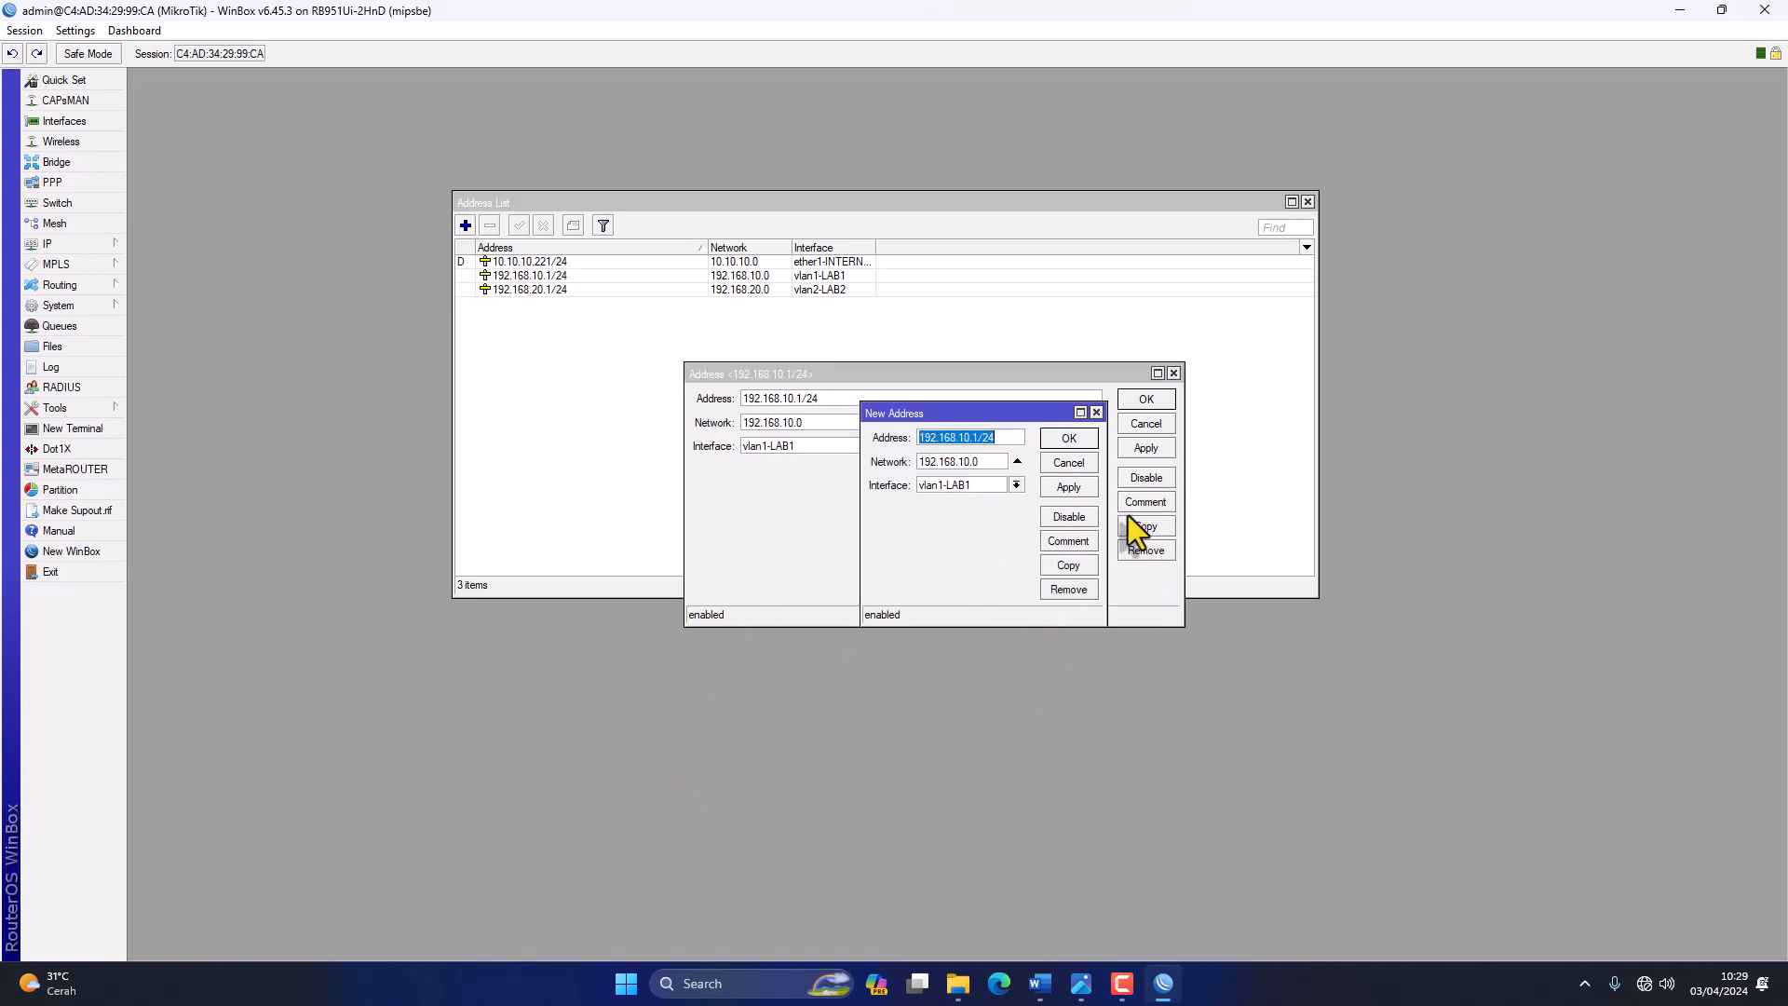
{"action": "left_click", "coordinate": [960, 437]}
{"action": "left_click", "coordinate": [1016, 485]}
{"action": "left_click", "coordinate": [974, 583]}
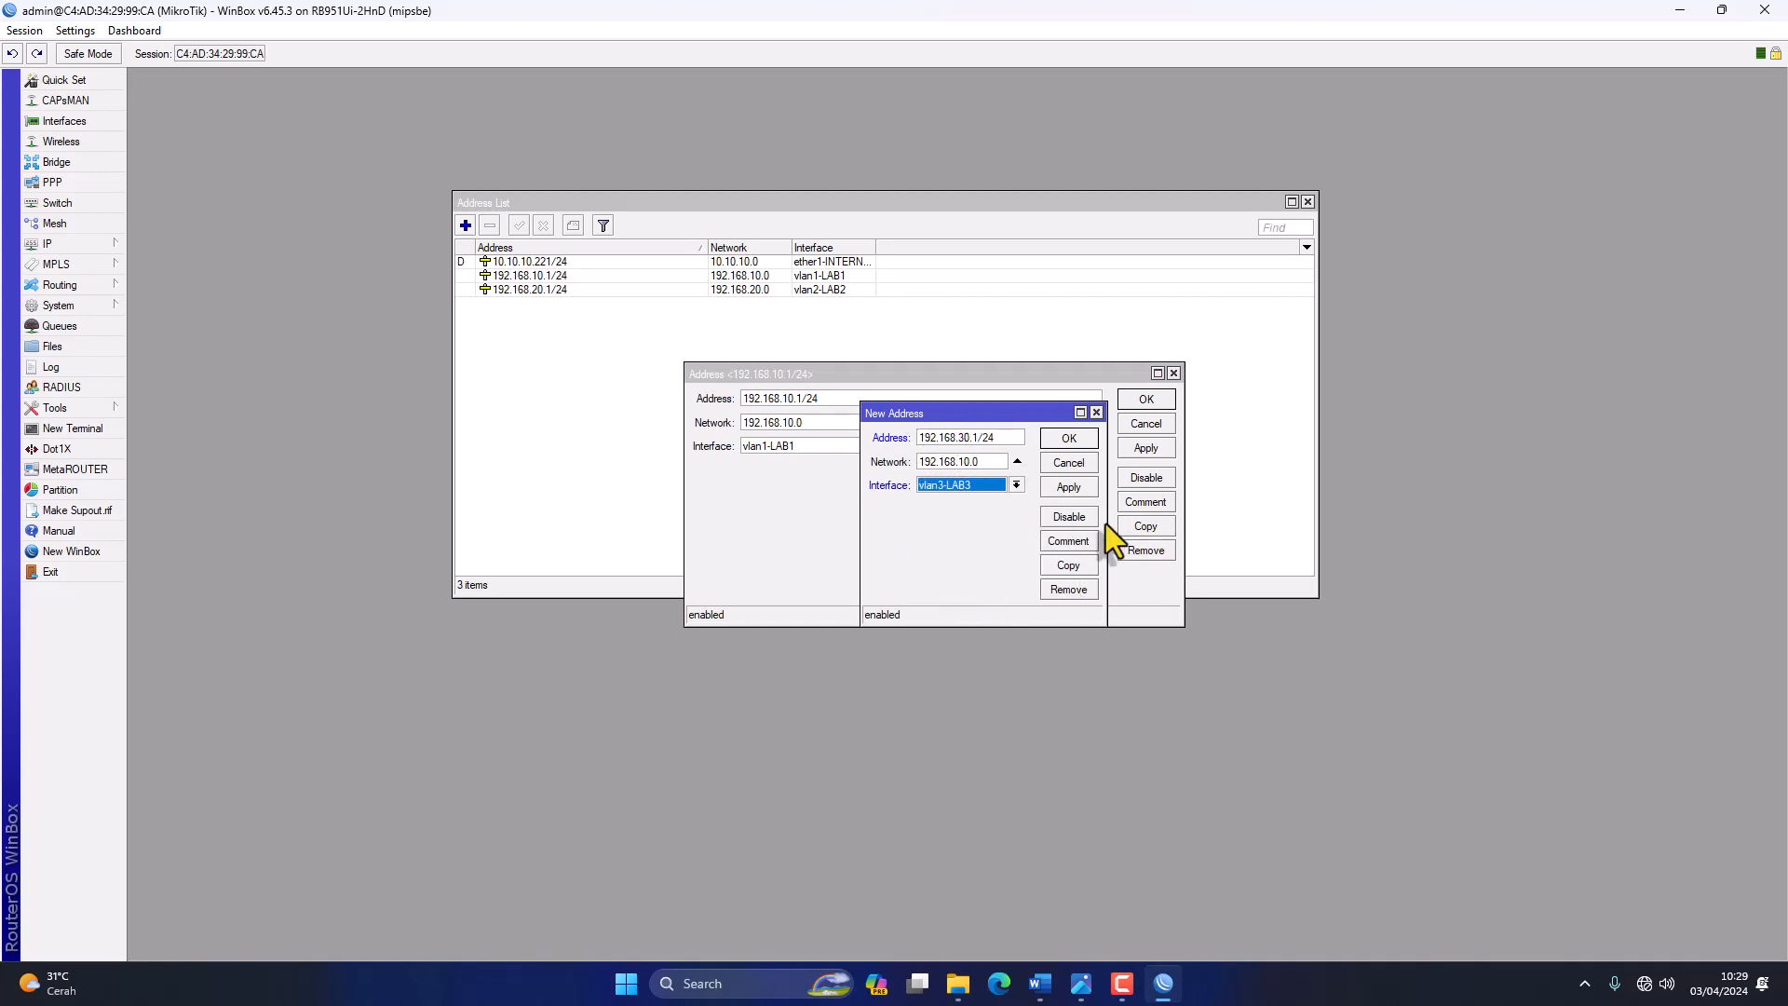
{"action": "left_click", "coordinate": [1151, 449]}
{"action": "left_click", "coordinate": [1147, 398]}
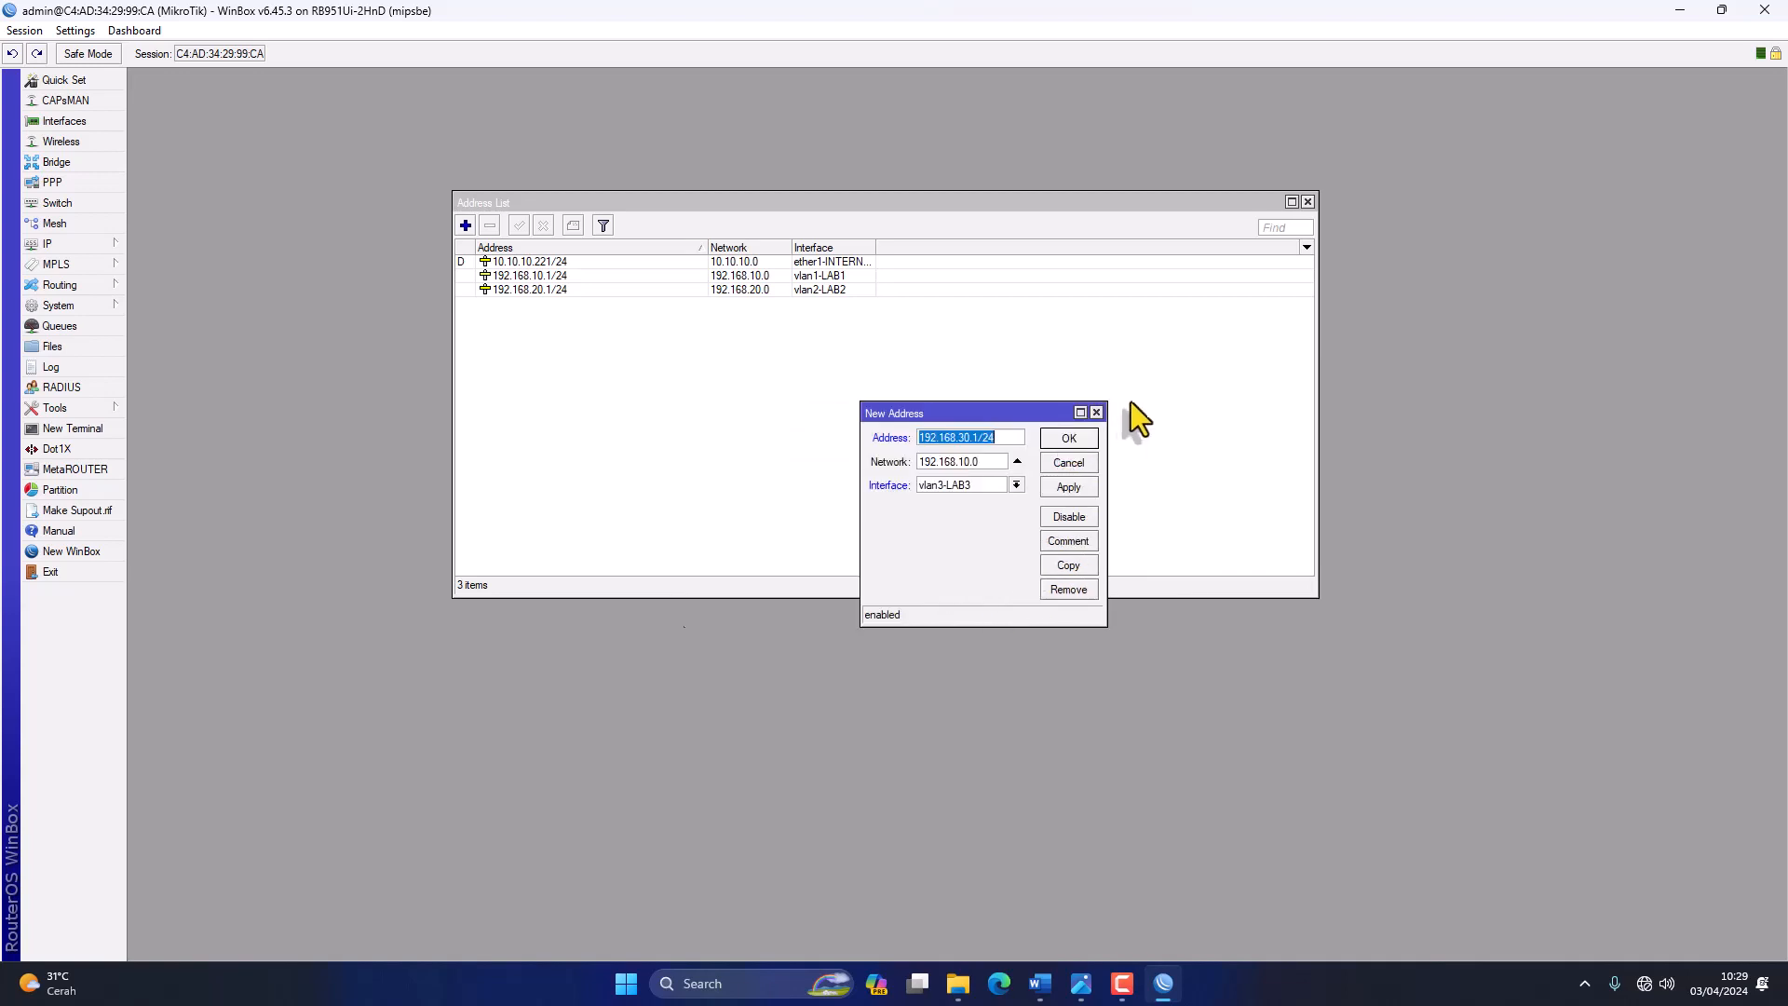
{"action": "left_click", "coordinate": [1068, 439]}
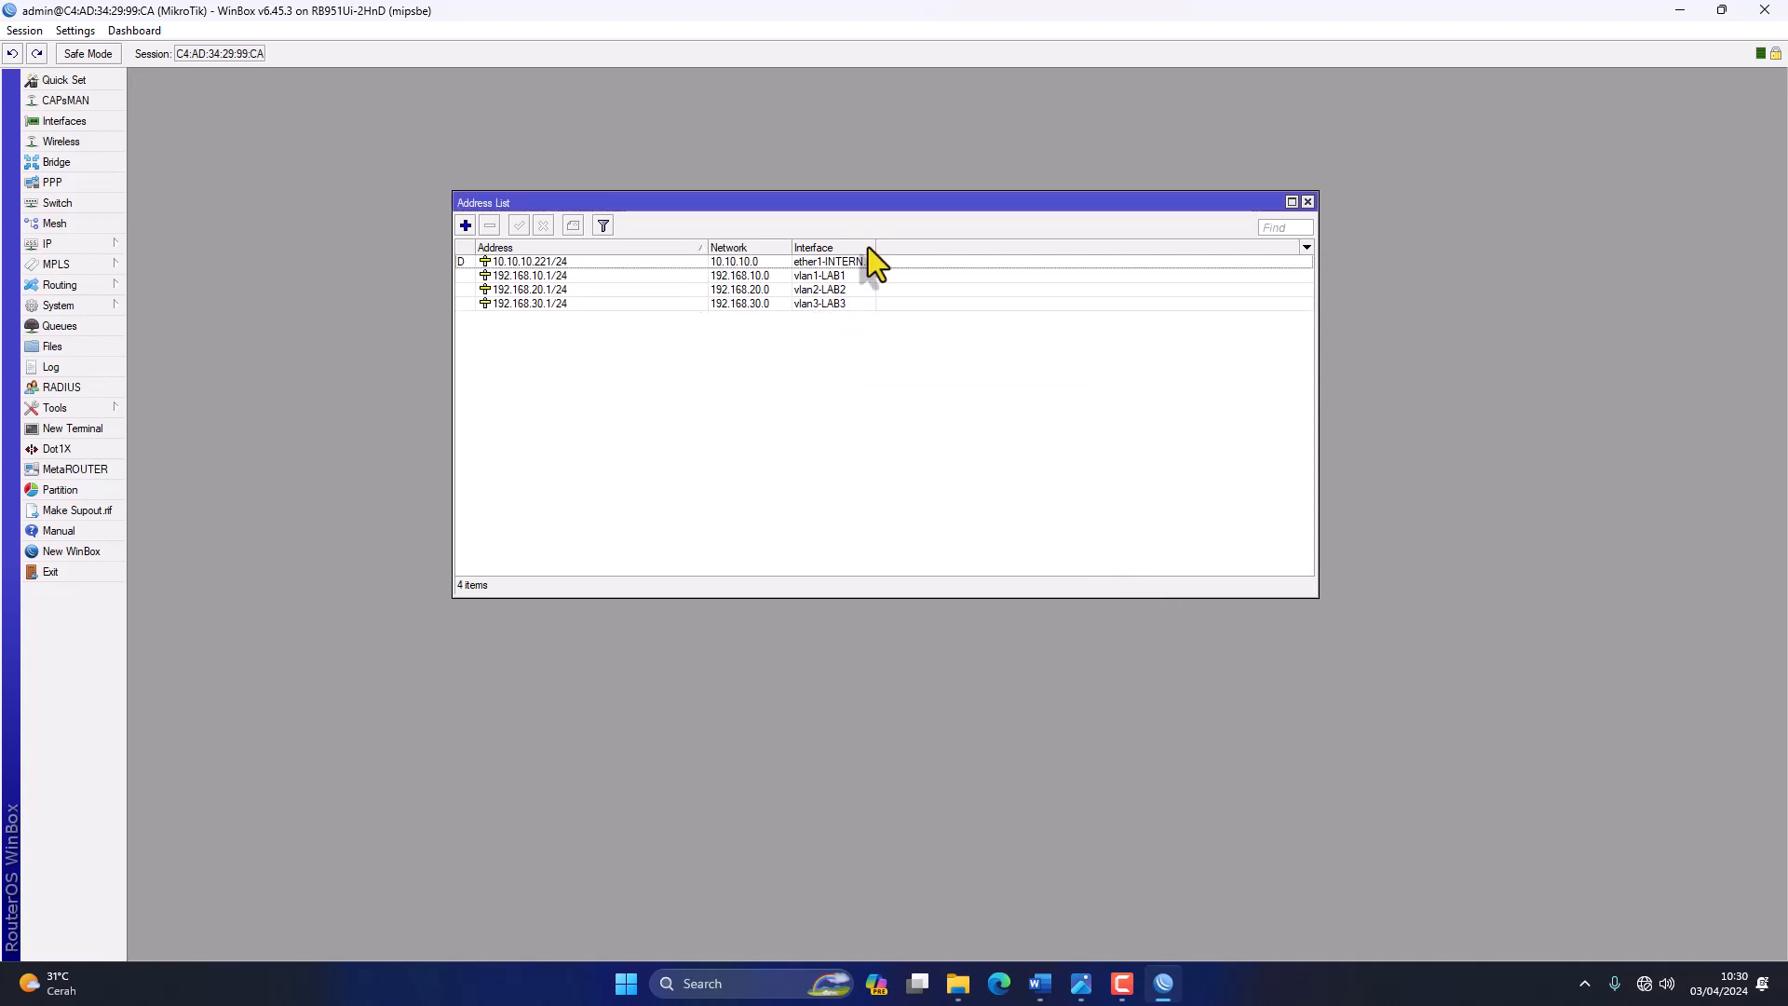
Widen the address list's Interface column and compare the configured addresses with the topology image.
{"action": "left_click_drag", "start_coordinate": [873, 248], "coordinate": [1004, 249]}
{"action": "left_click", "coordinate": [1080, 983]}
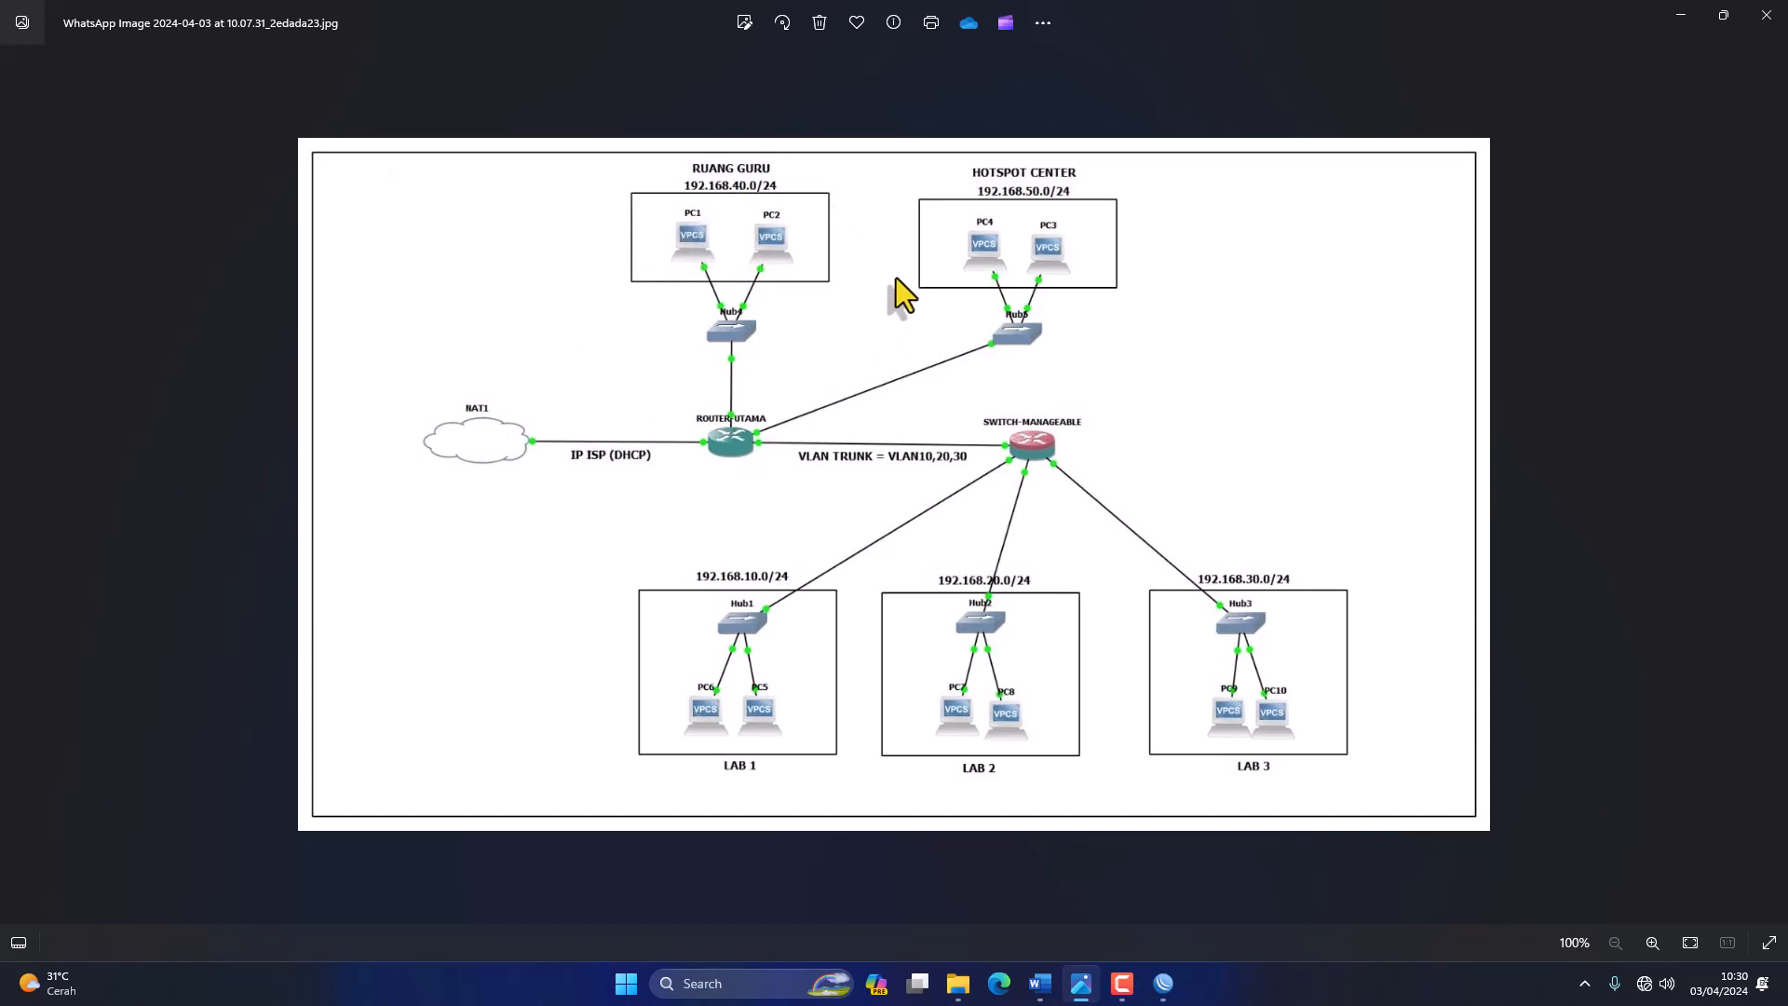
{"action": "left_click", "coordinate": [1164, 984]}
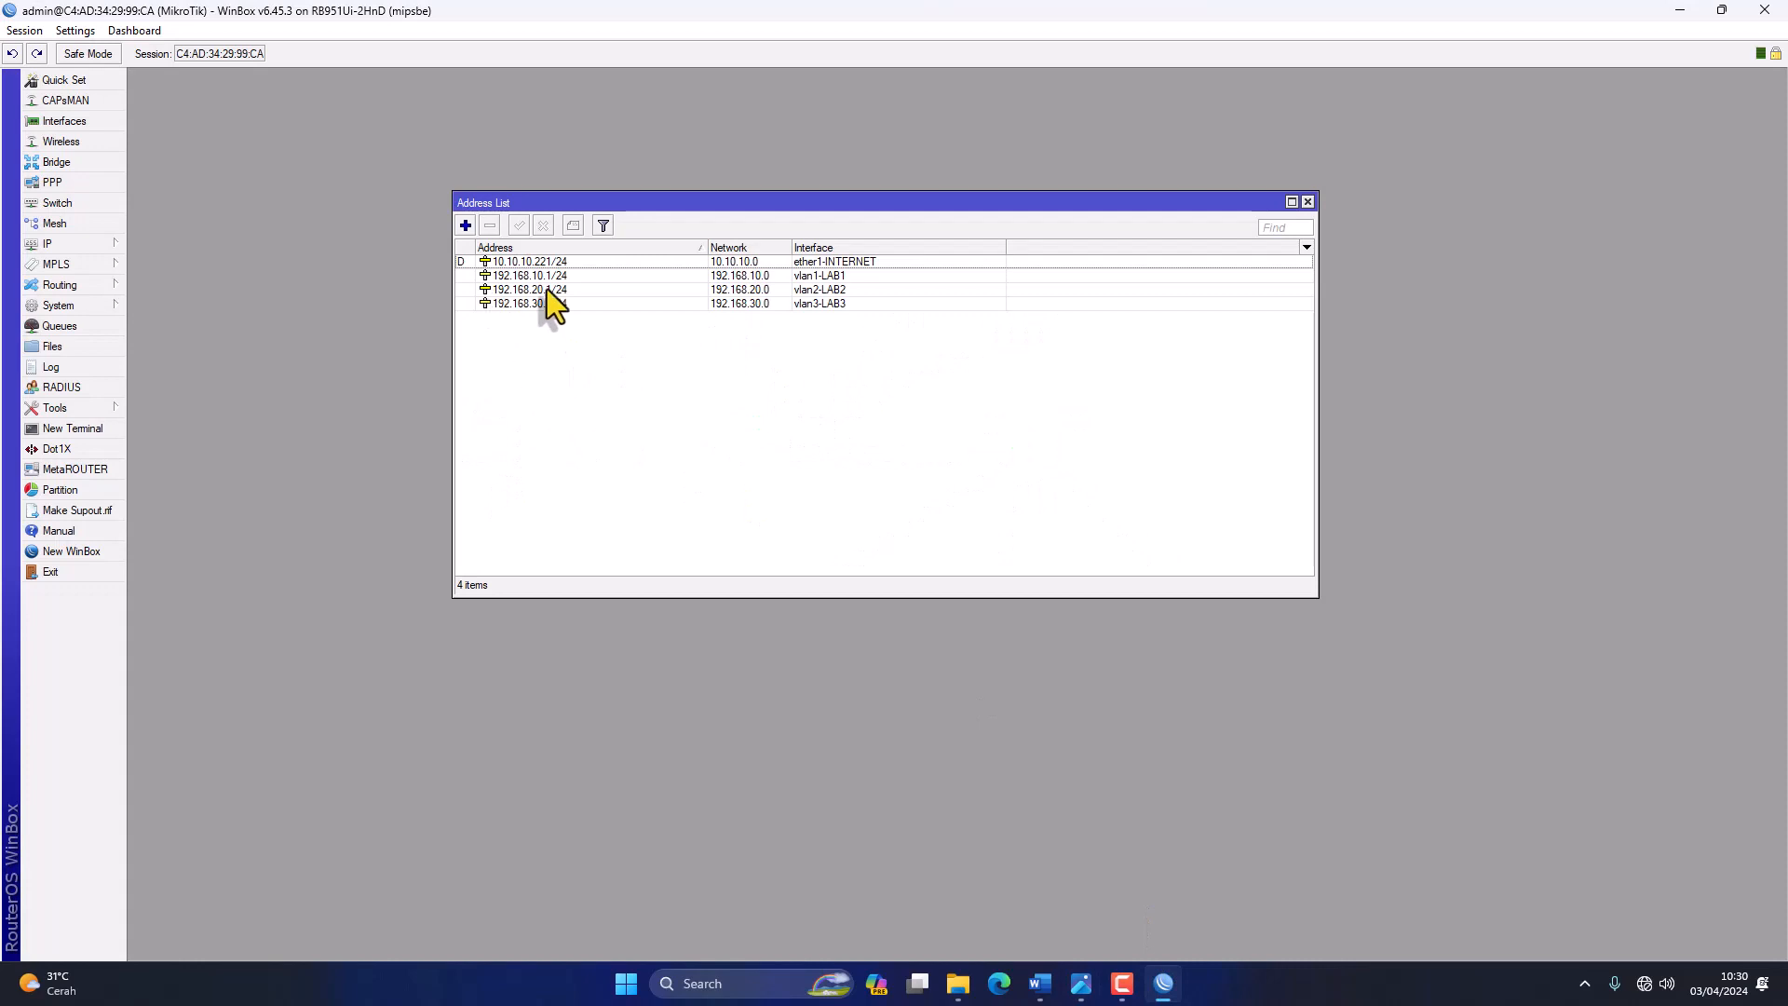
Change the existing 192.168.30.1/24 address entry to 192.168.40.1/24 on interface ether3-R_GURU and apply it.
{"action": "double_click", "coordinate": [621, 303]}
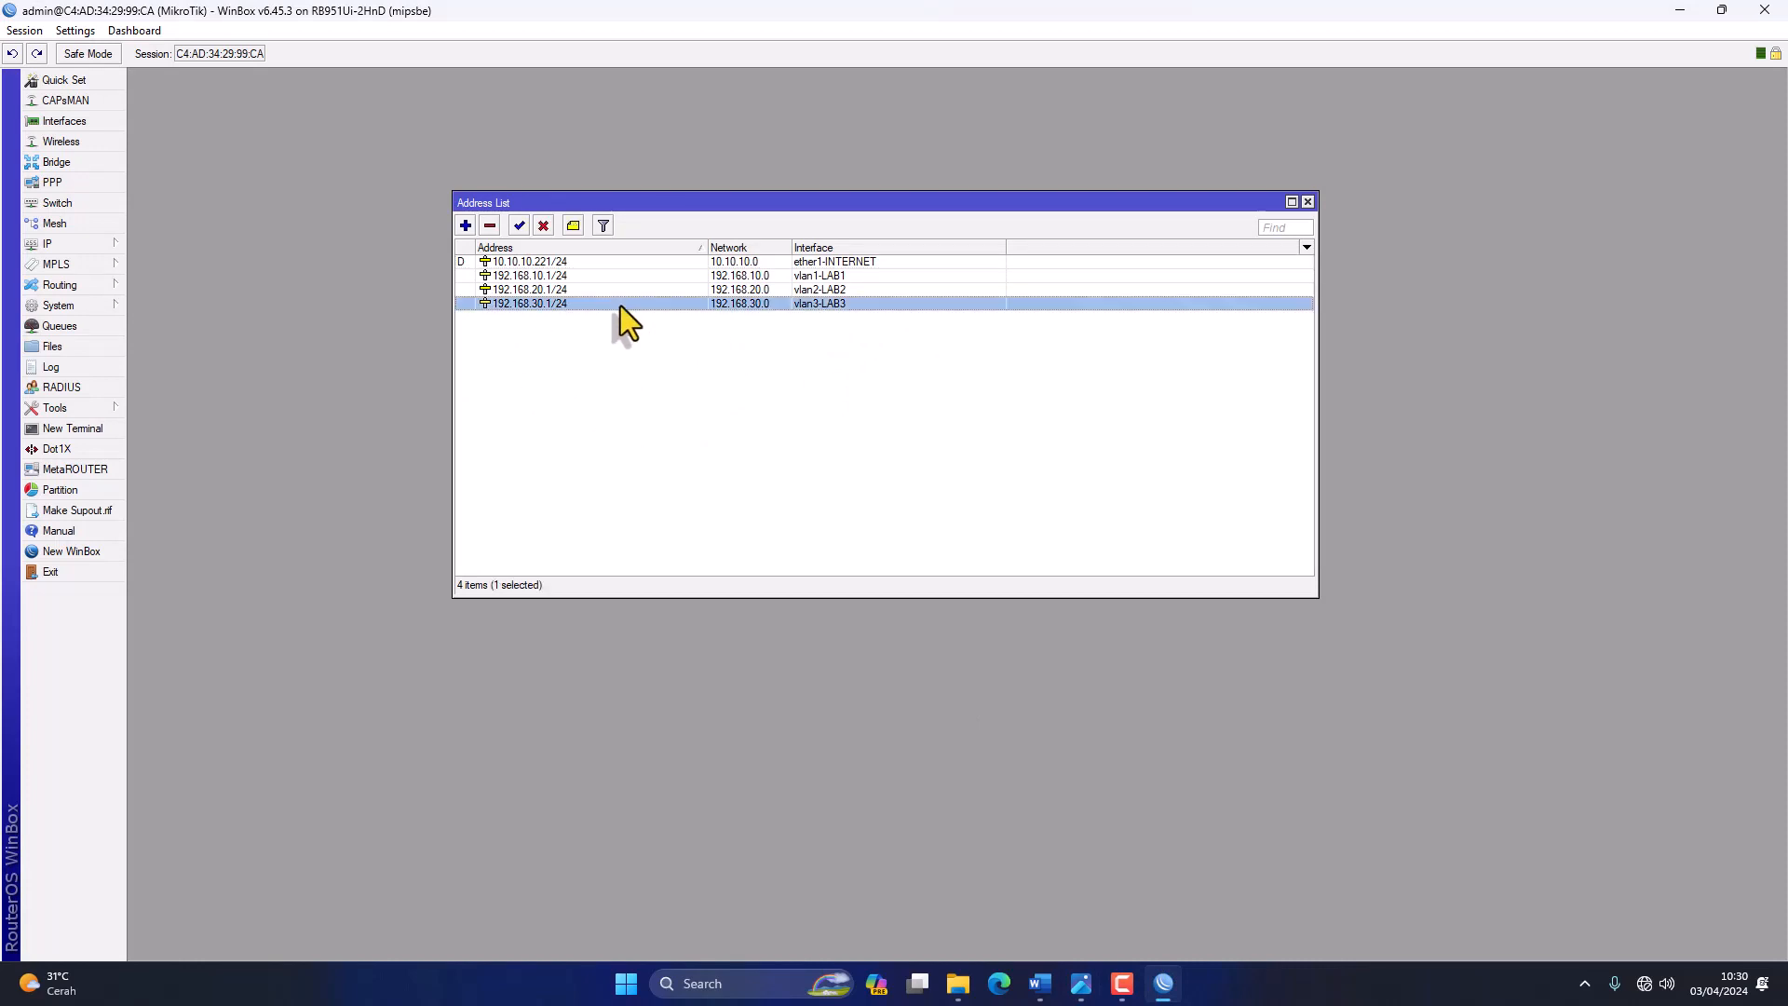
{"action": "left_click", "coordinate": [965, 437]}
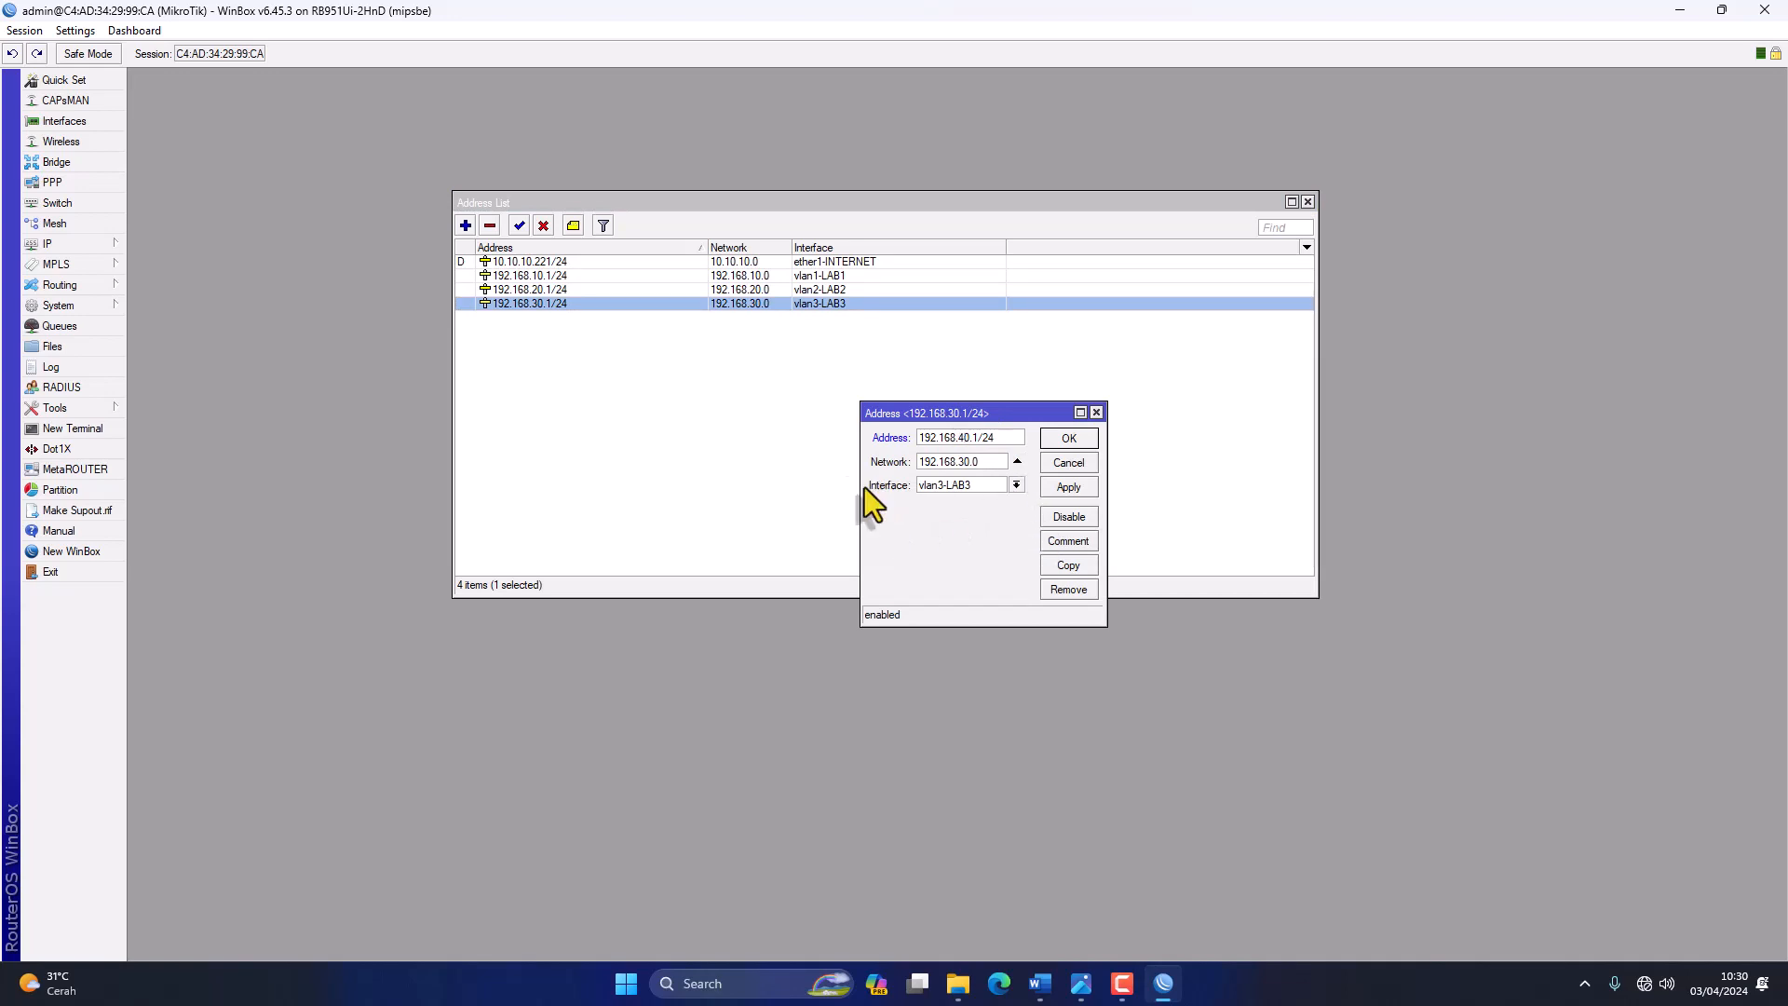
{"action": "left_click_drag", "start_coordinate": [865, 486], "coordinate": [665, 490]}
{"action": "left_click", "coordinate": [1015, 486]}
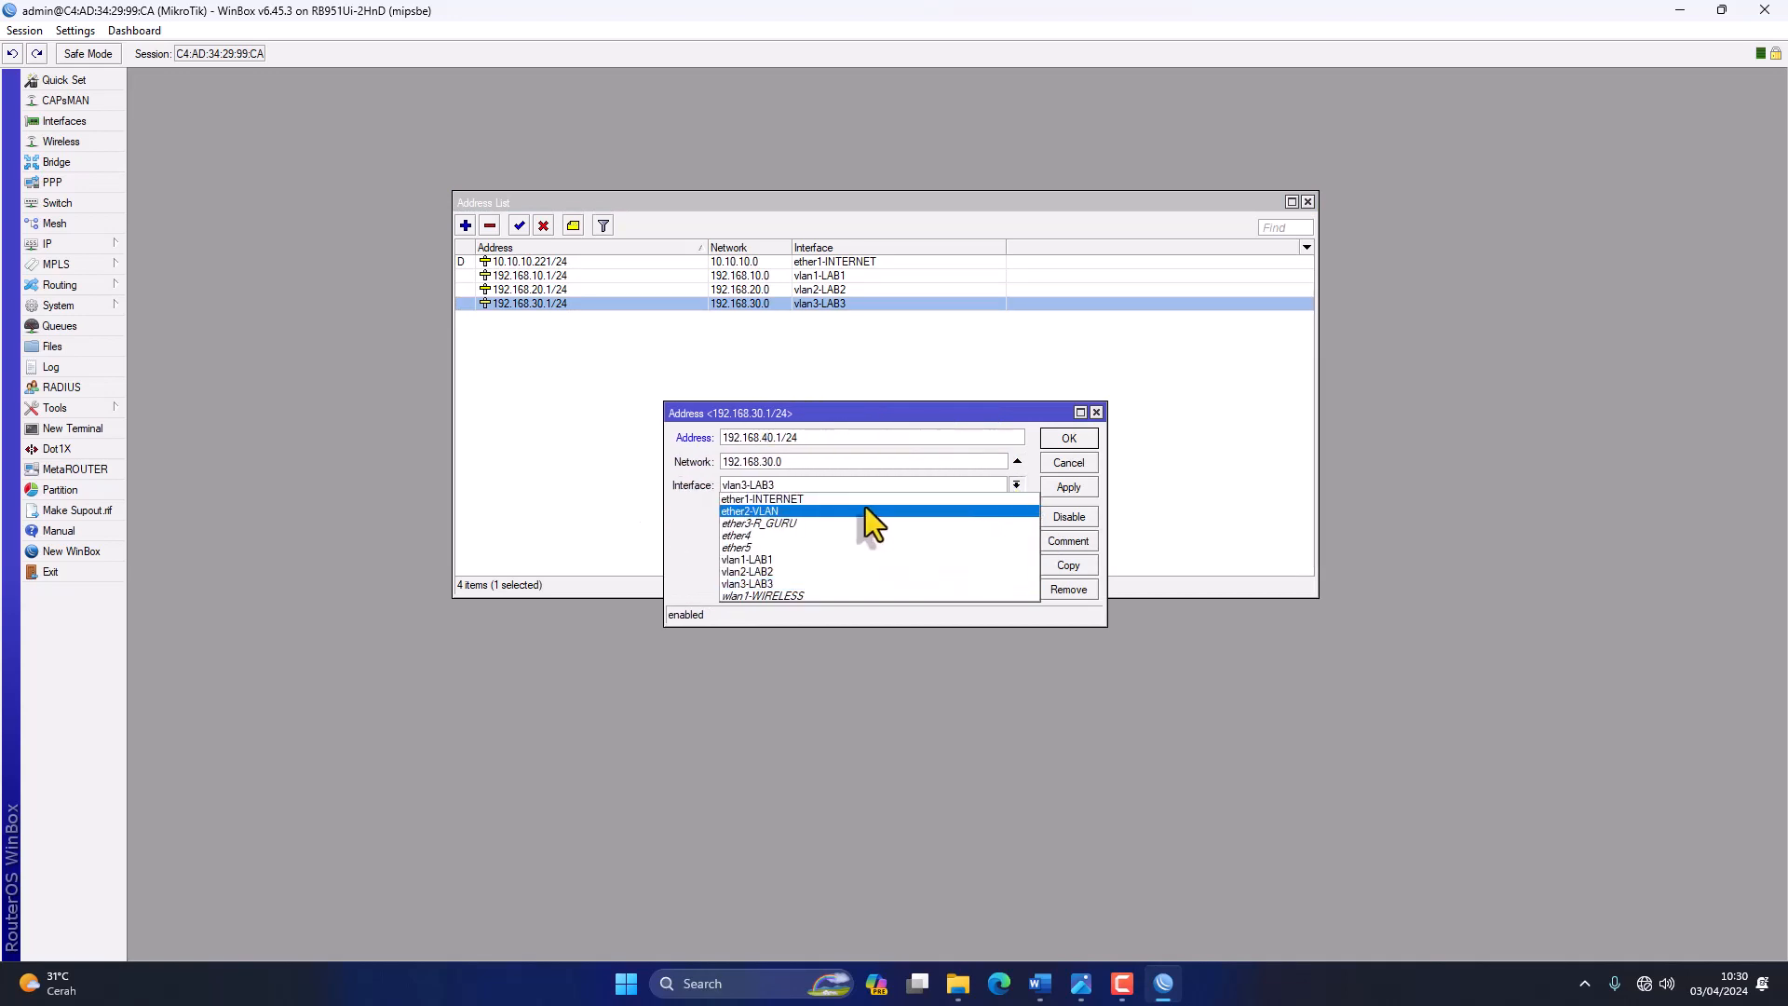
{"action": "left_click", "coordinate": [801, 524]}
{"action": "left_click", "coordinate": [1071, 487]}
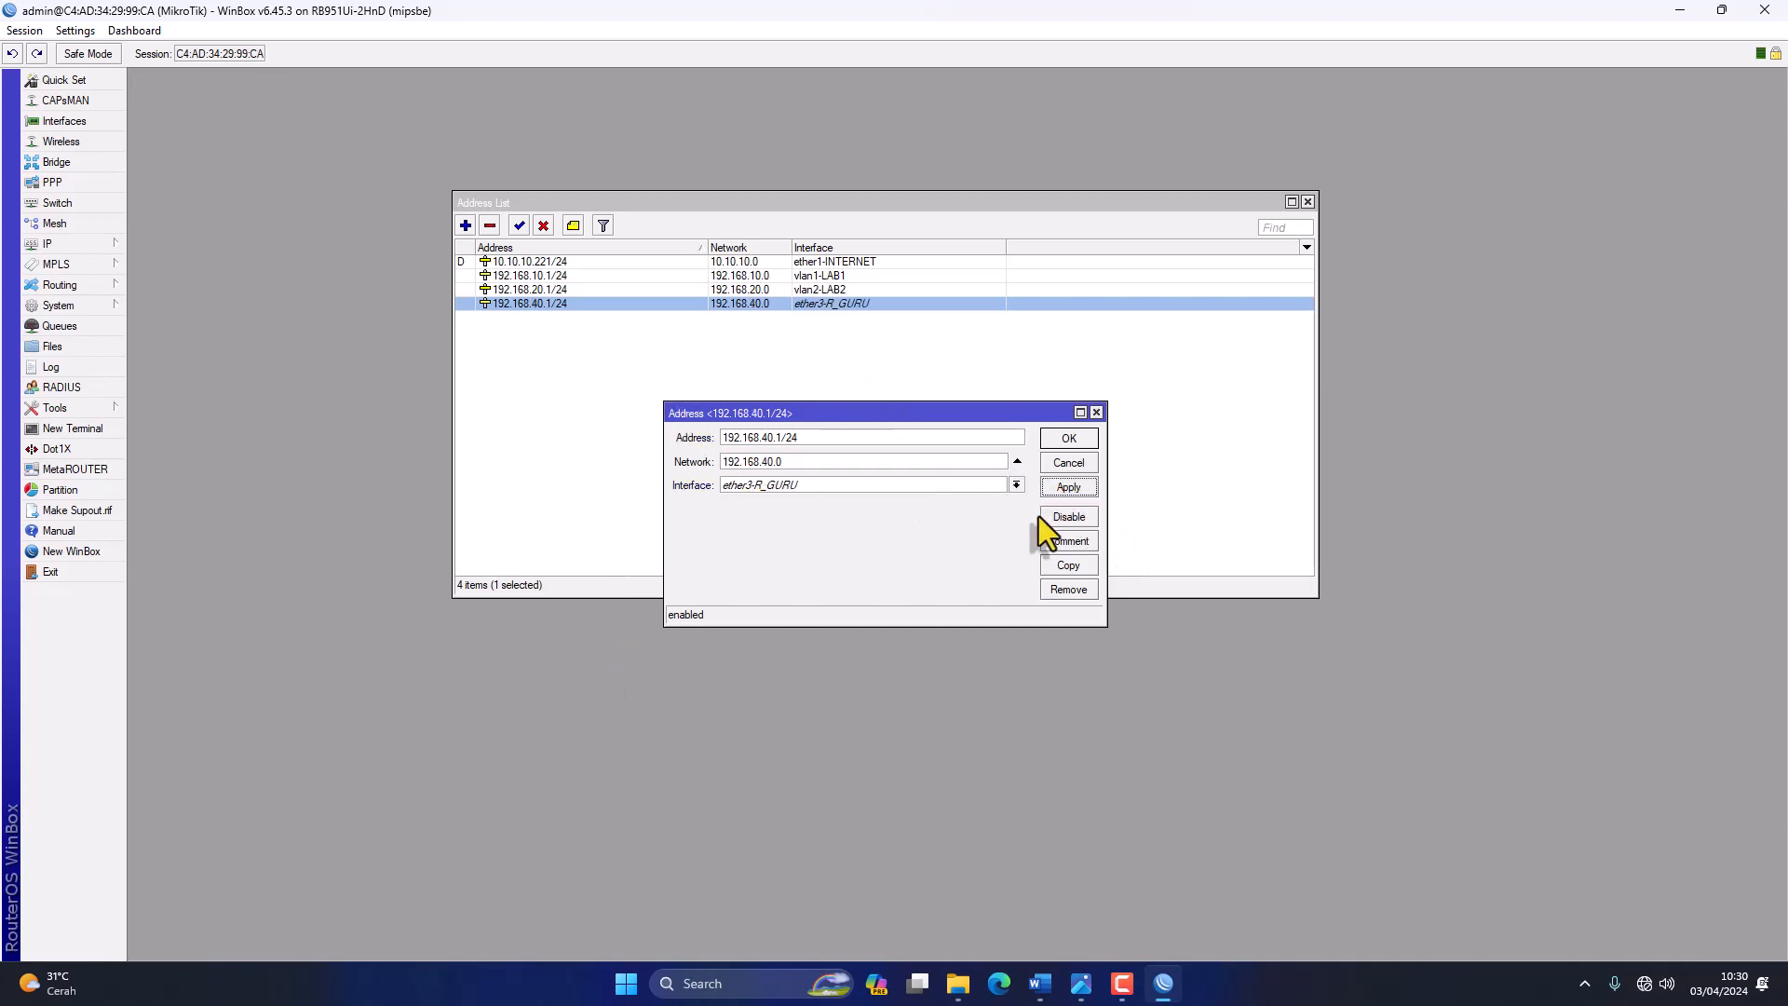
Copy the 192.168.40.1/24 entry to a new address 192.168.50.1/24 on wlan1-WIRELESS and save both entries.
{"action": "left_click", "coordinate": [1068, 566]}
{"action": "left_click", "coordinate": [965, 438]}
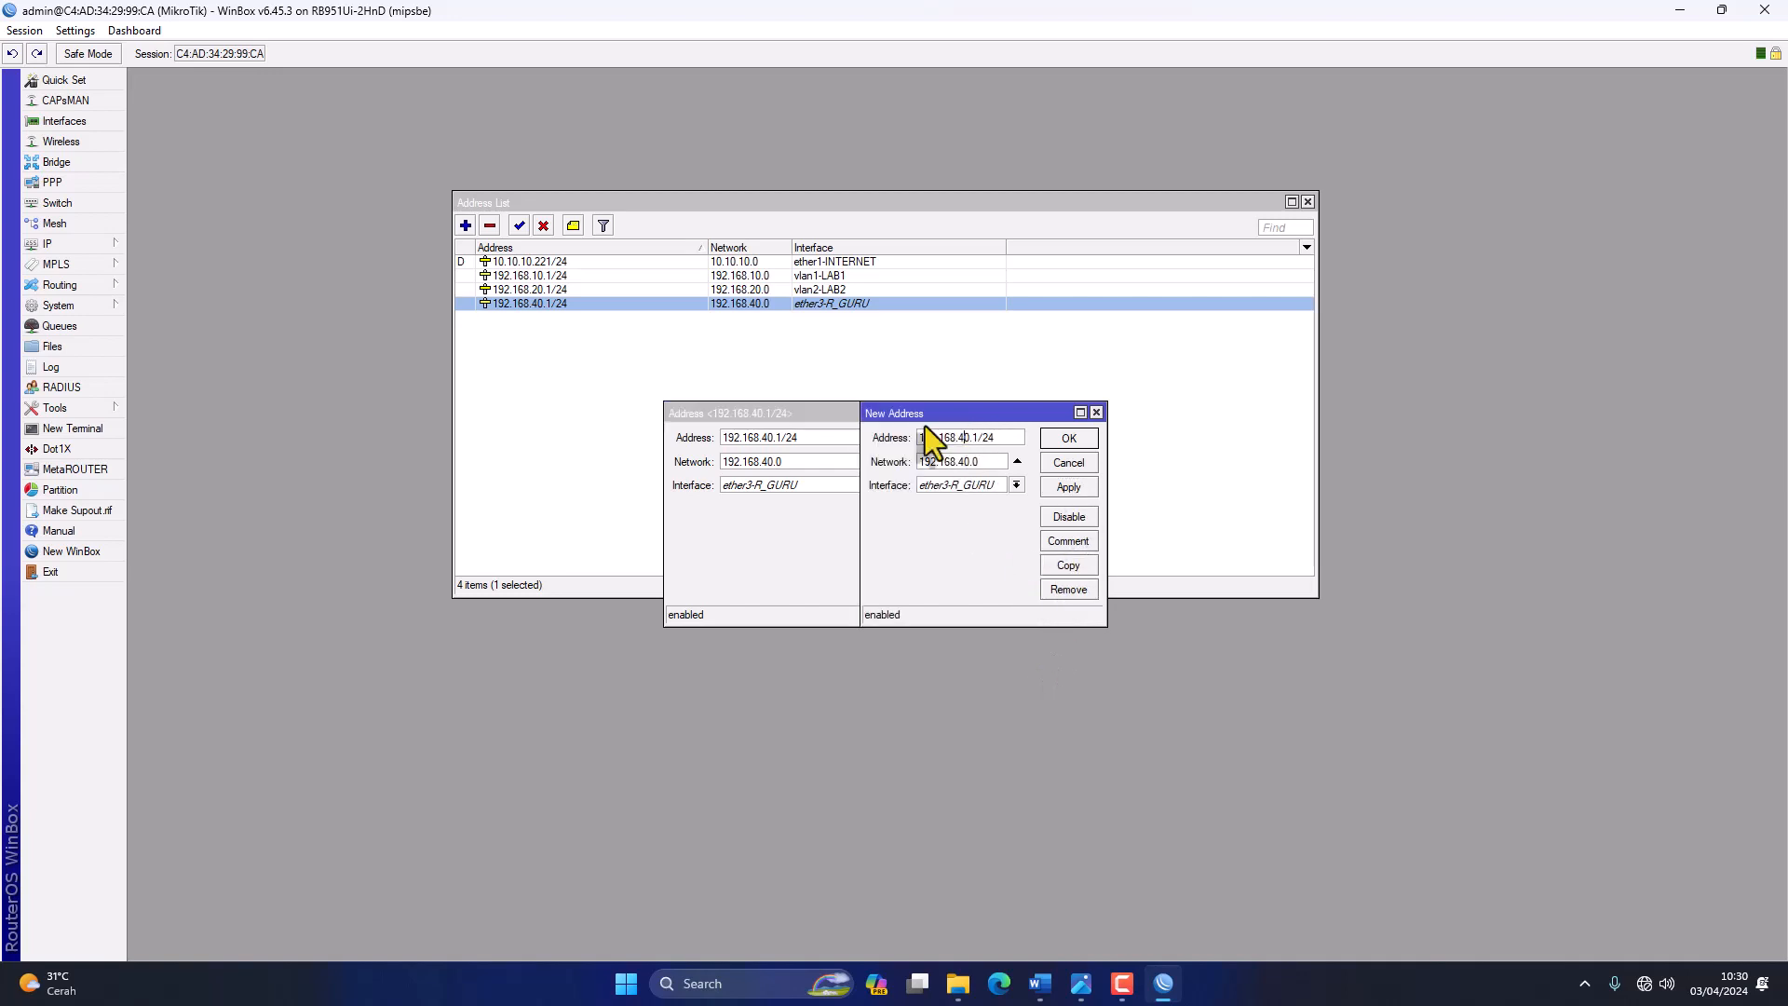
{"action": "key", "text": "BackSpace"}
{"action": "type", "text": "5"}
{"action": "left_click", "coordinate": [1016, 485]}
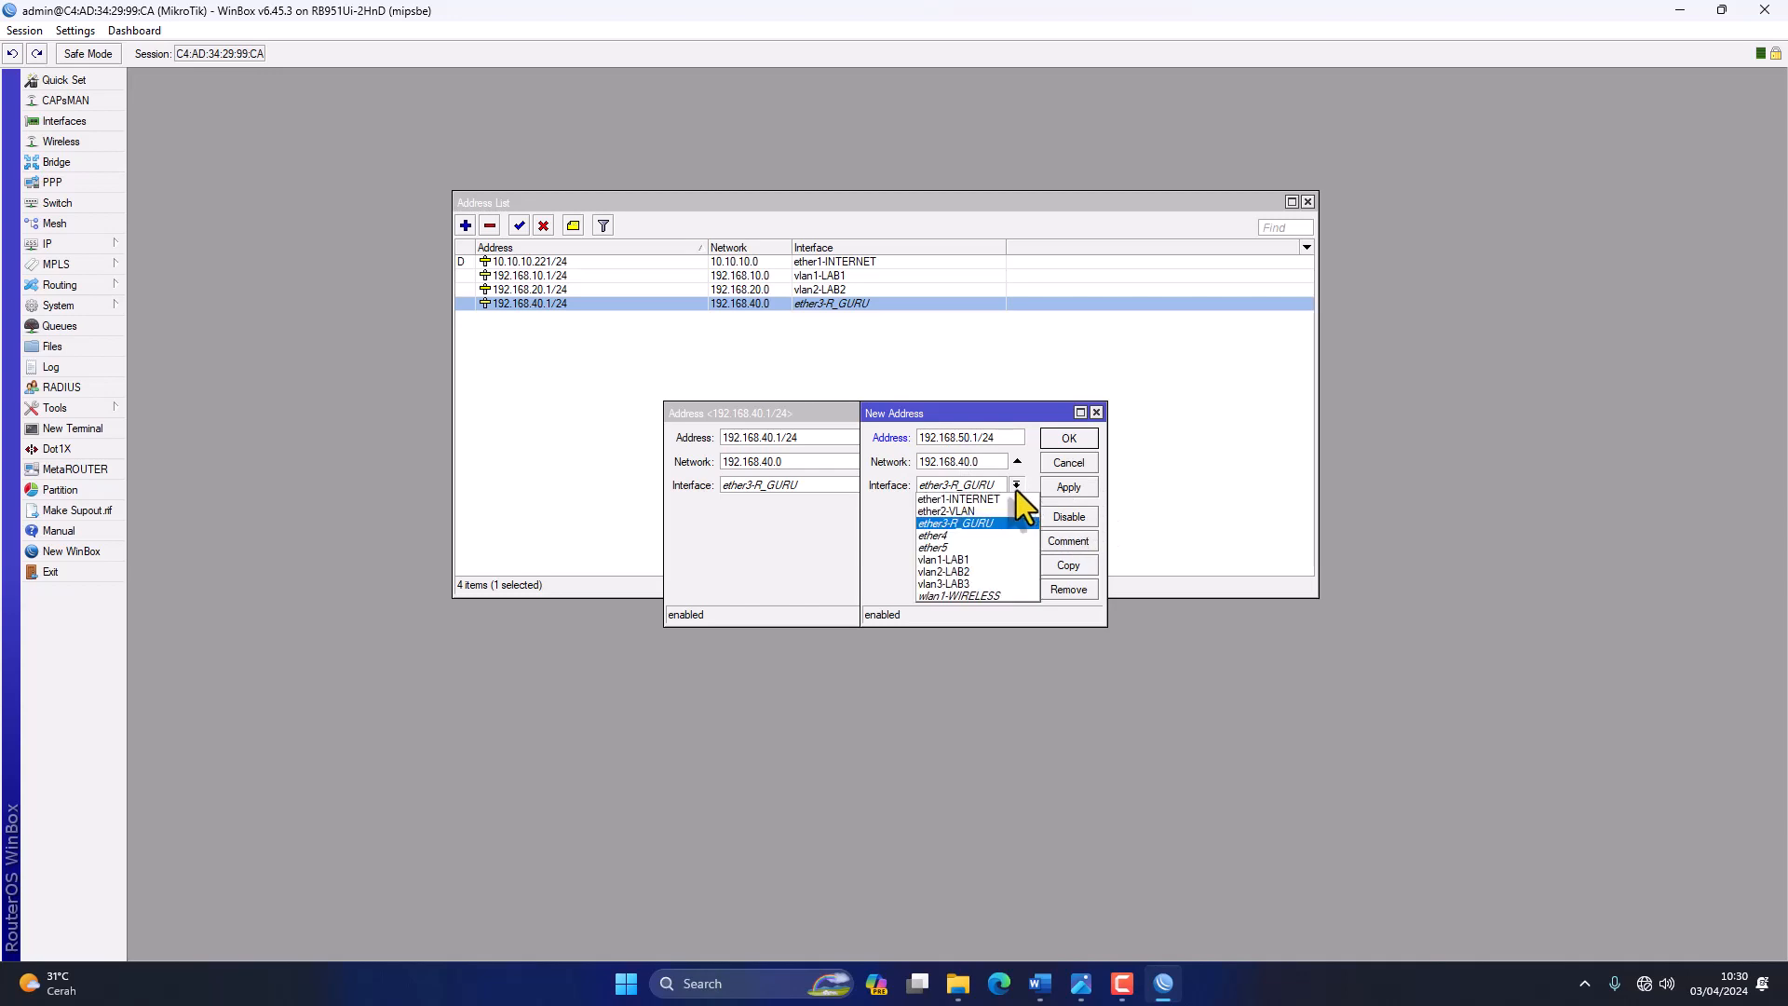
{"action": "left_click", "coordinate": [973, 597]}
{"action": "left_click", "coordinate": [1069, 488]}
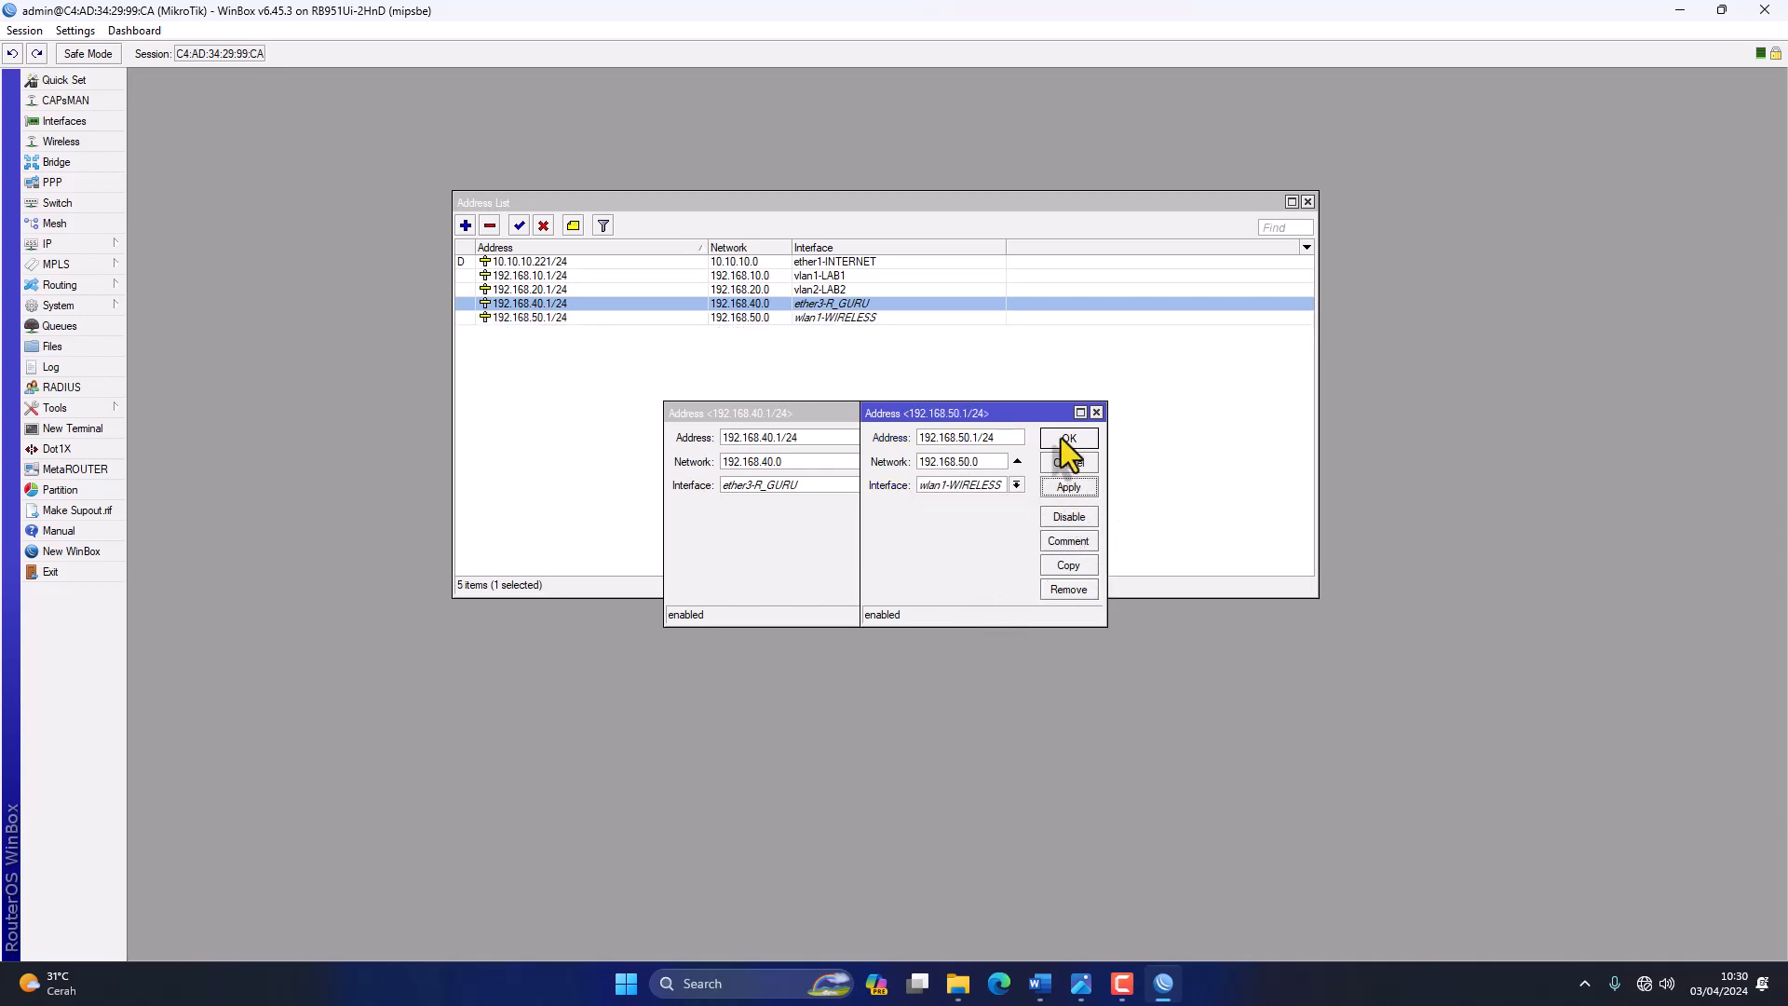
{"action": "left_click", "coordinate": [1067, 439]}
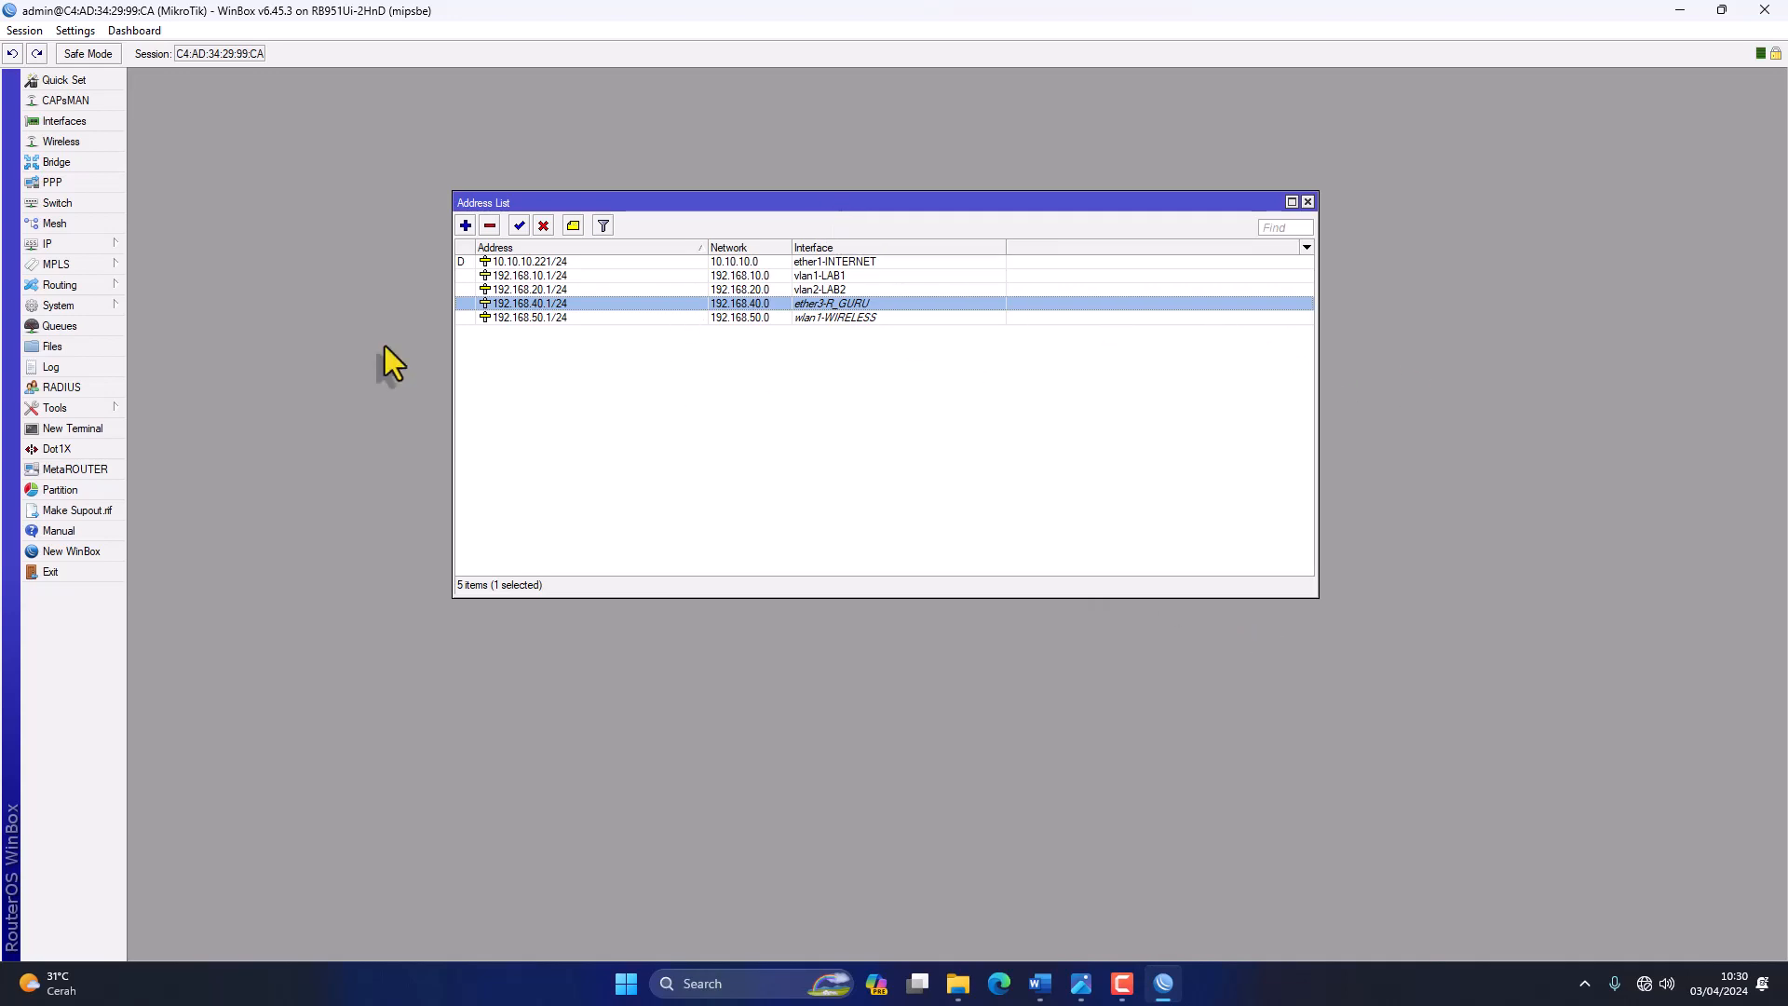
Widen the address list window to review the configured addresses and interfaces, and close the list.
{"action": "left_click_drag", "start_coordinate": [452, 340], "coordinate": [411, 340]}
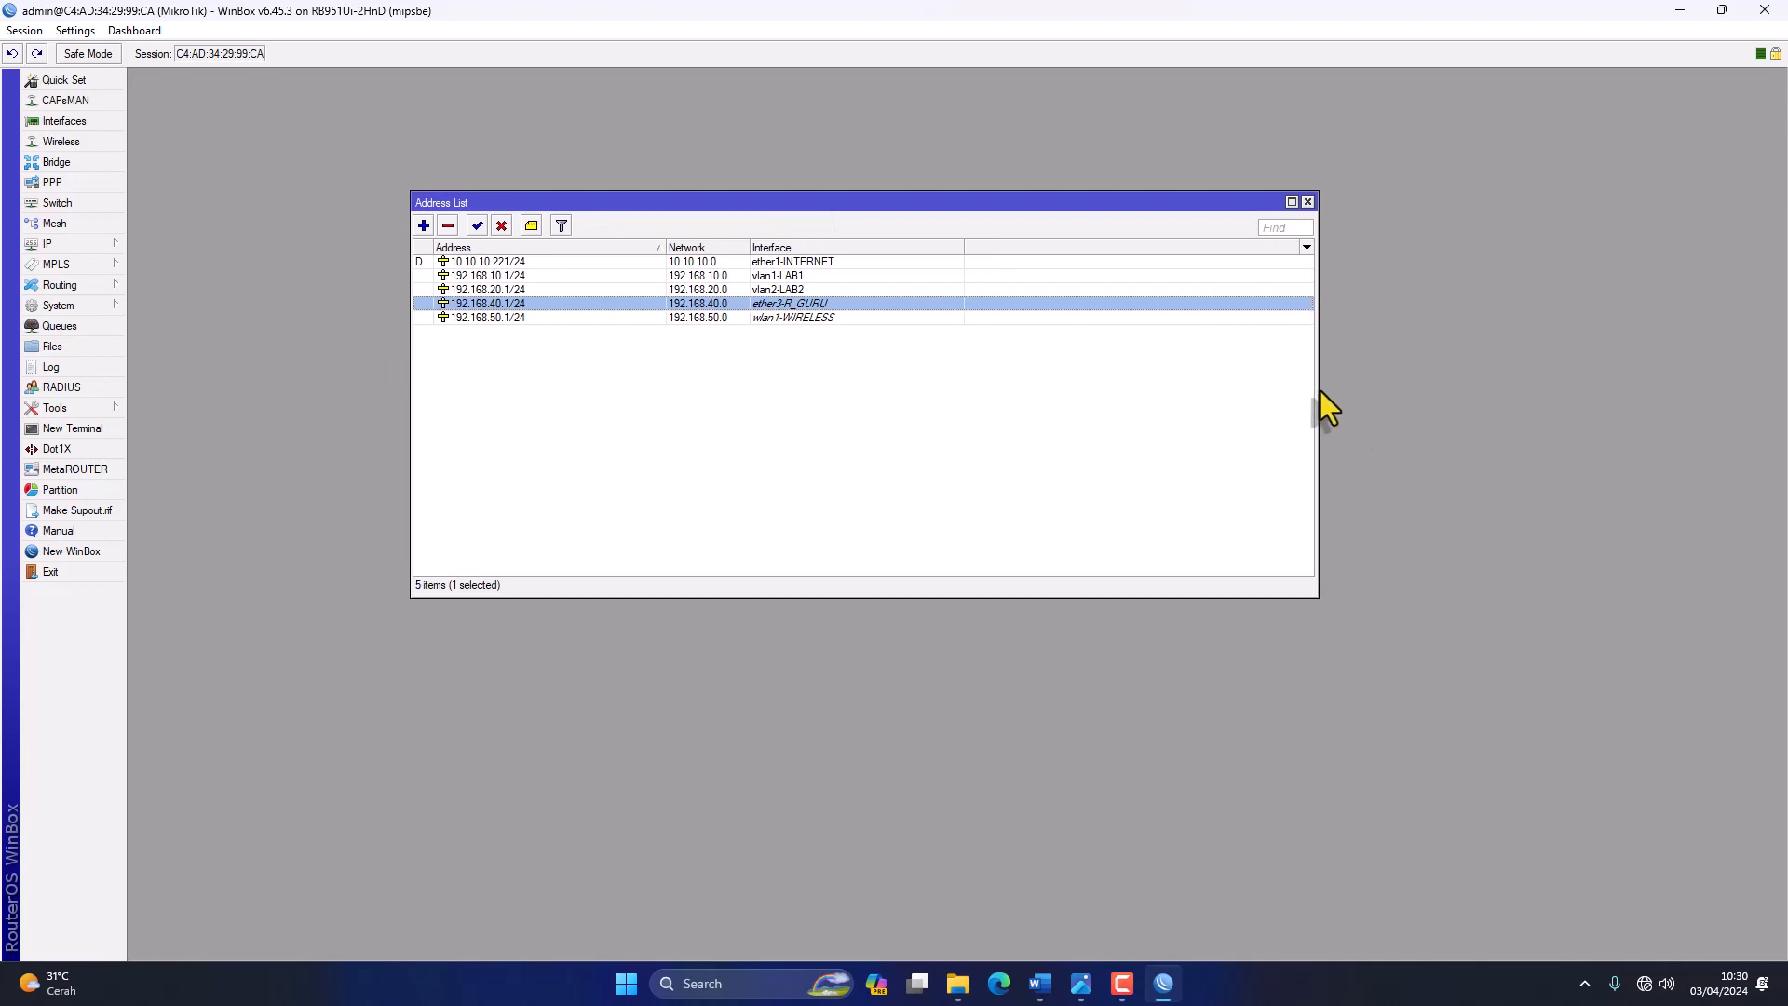
{"action": "left_click_drag", "start_coordinate": [1317, 389], "coordinate": [1417, 391]}
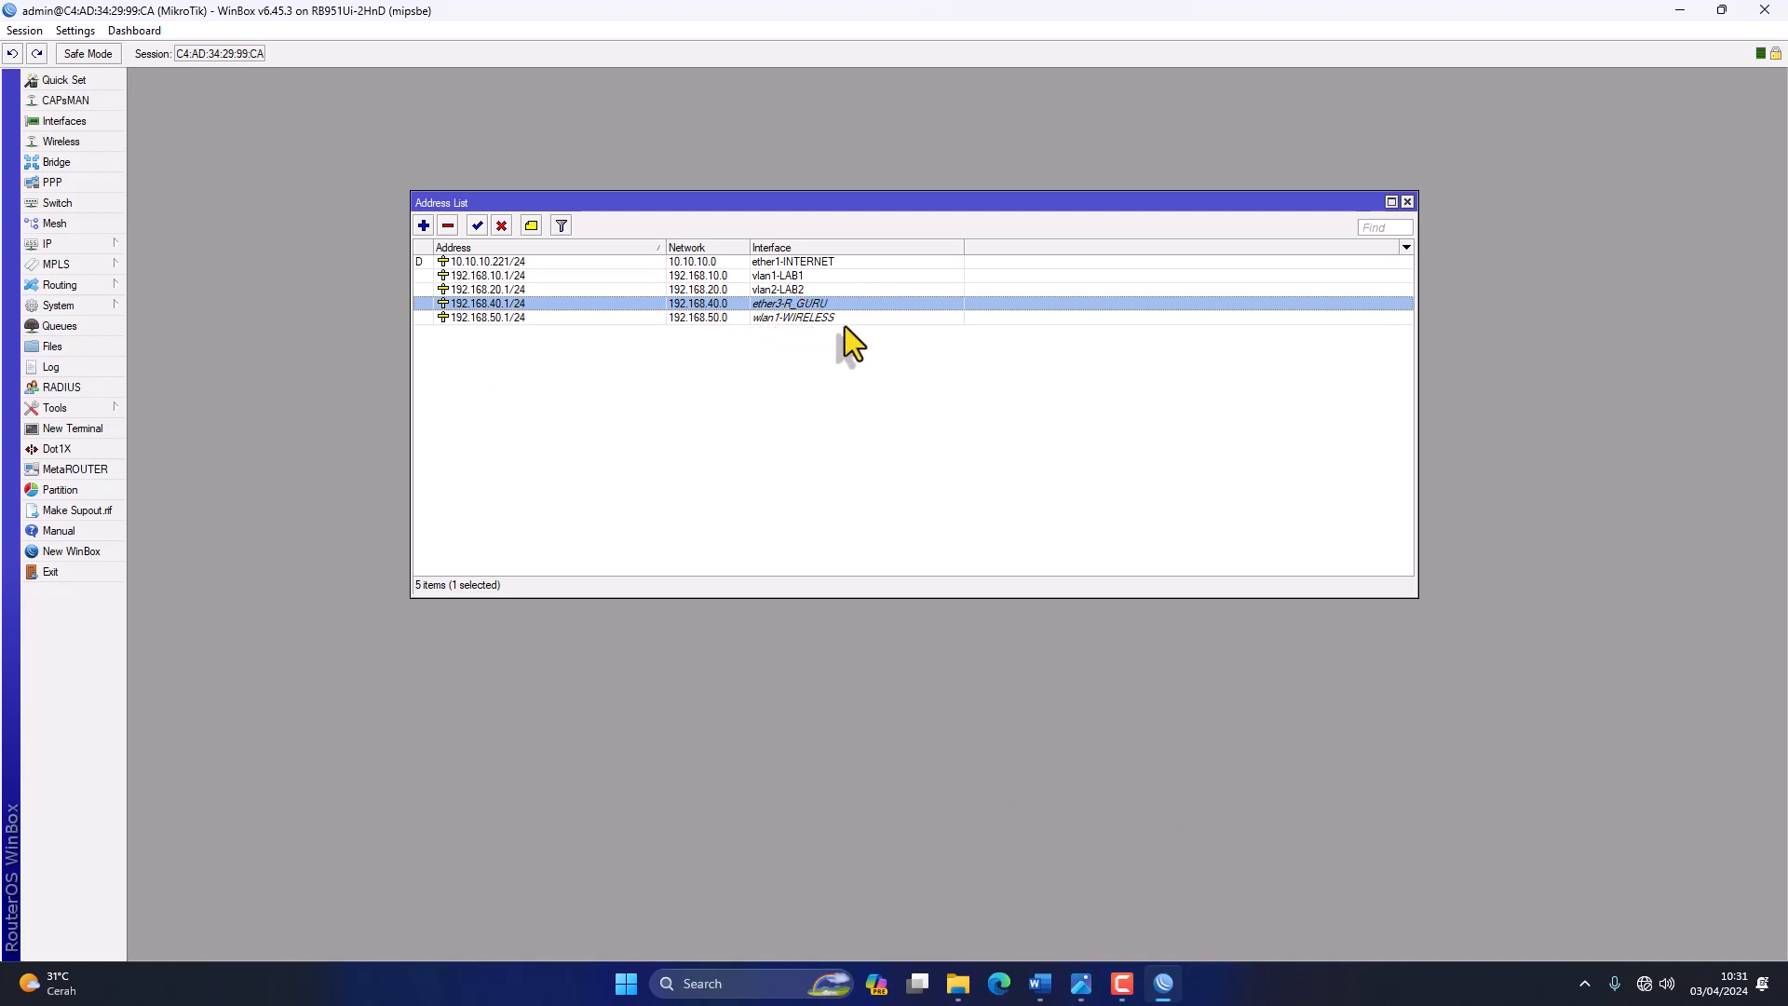
{"action": "left_click", "coordinate": [1407, 202]}
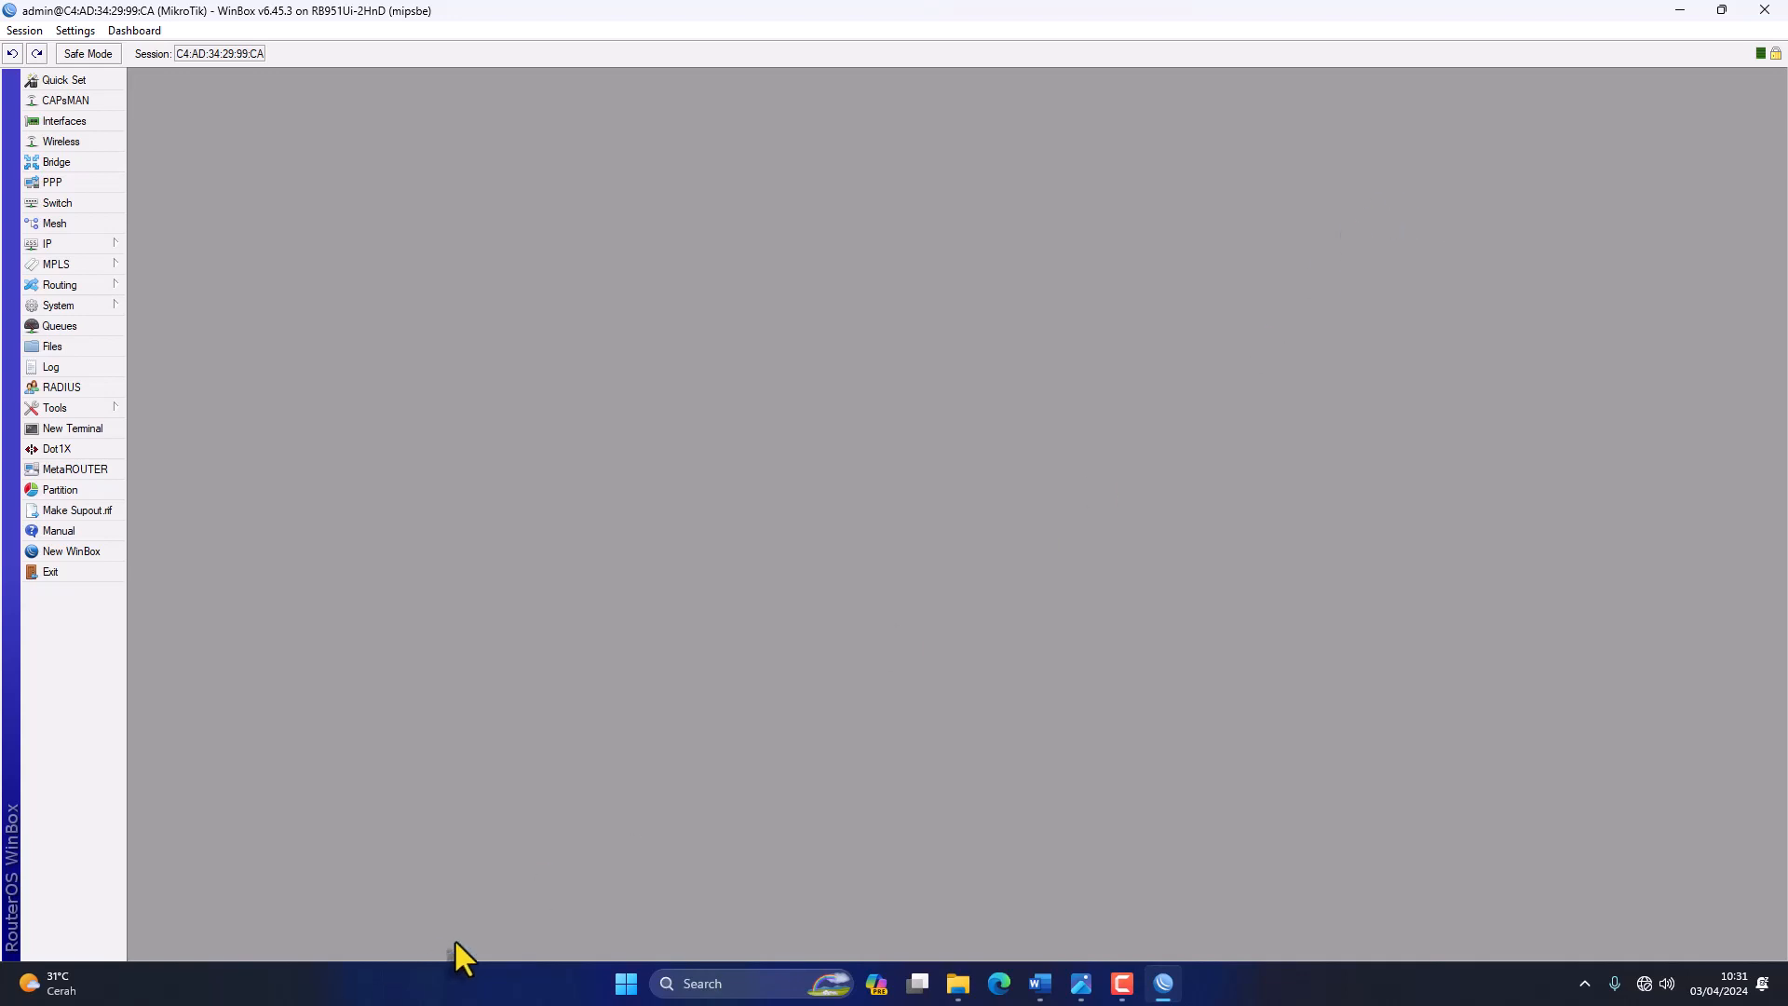